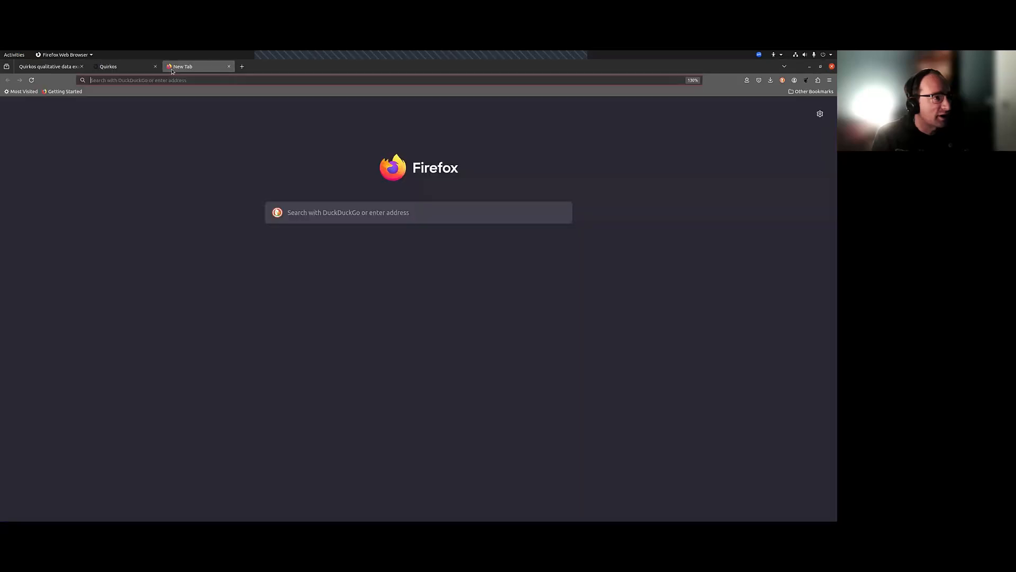
- Open the Quirkos website and look through its home page down to the Student pricing options
type("www.q")
key("Return")
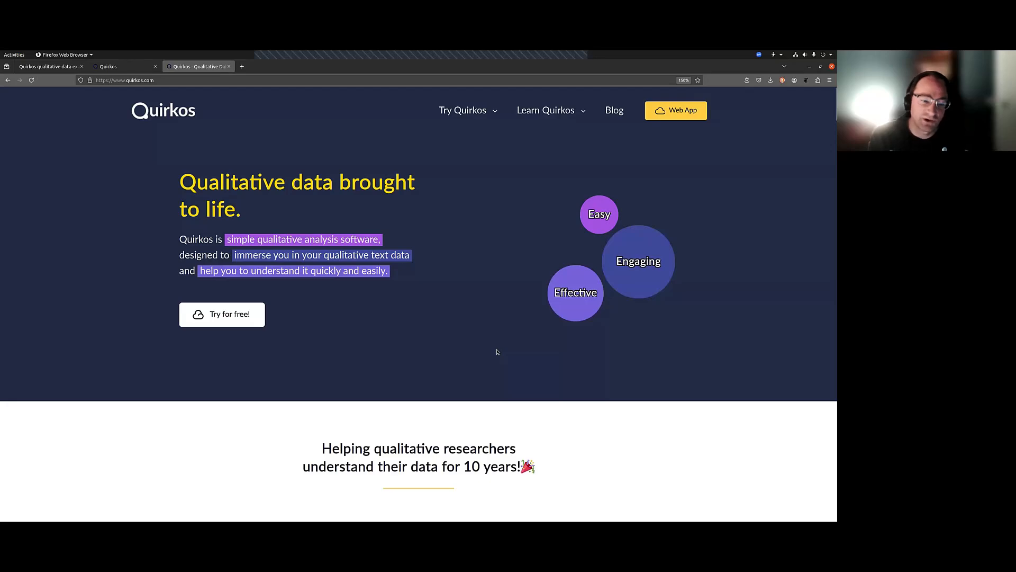
scroll(496, 351, "down", 10)
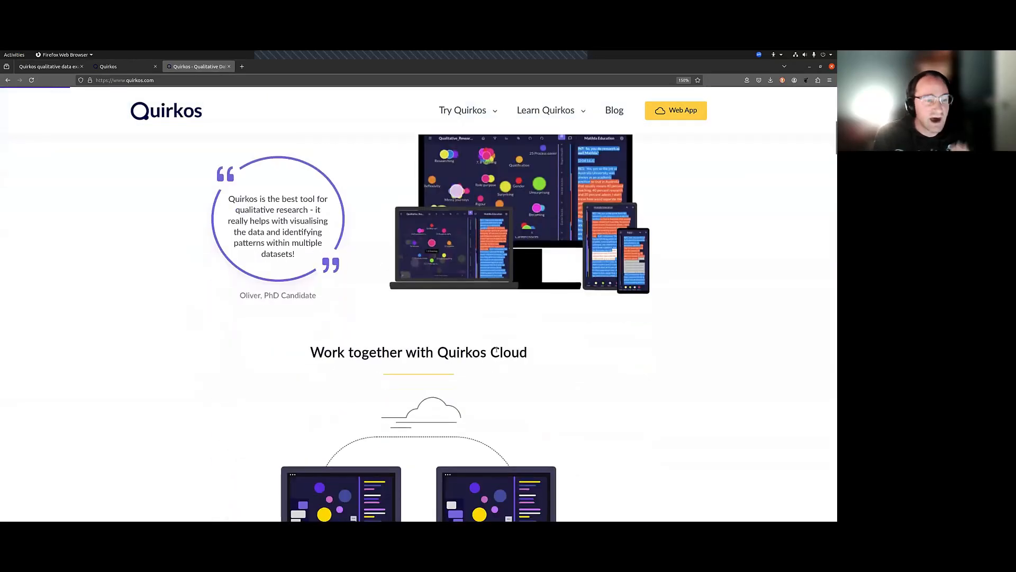
scroll(497, 351, "down", 15)
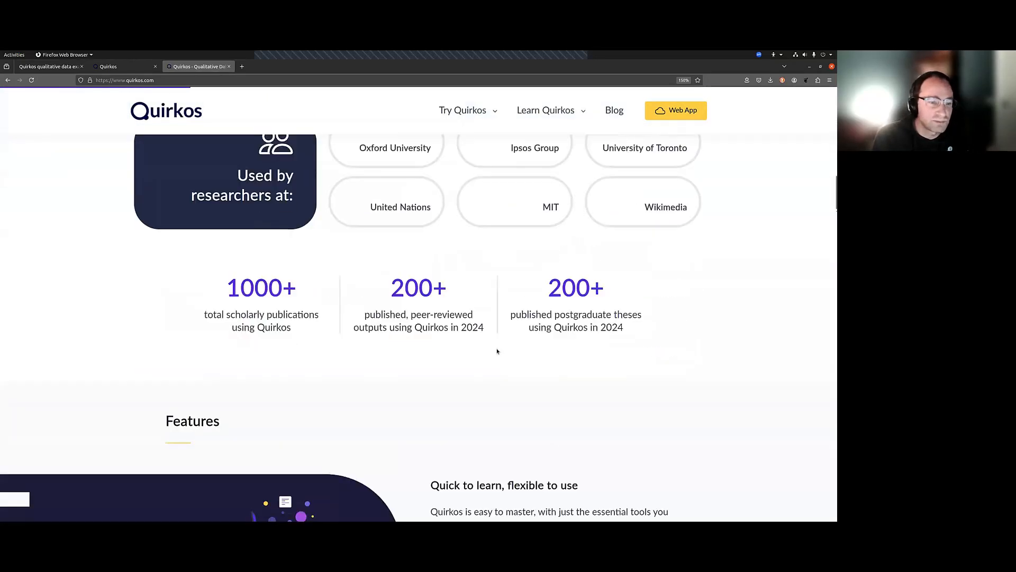
scroll(496, 351, "down", 12)
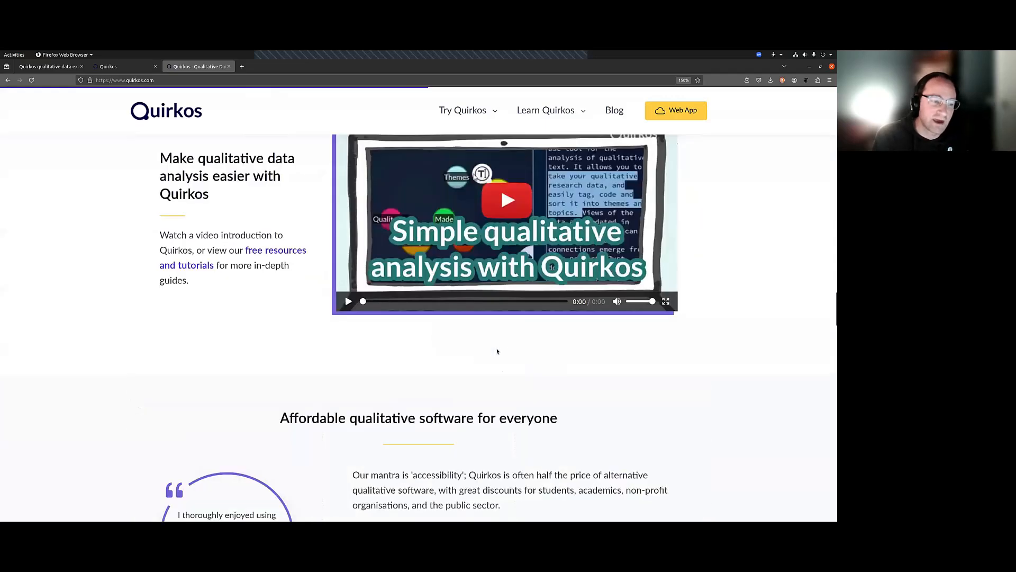
scroll(497, 351, "down", 5)
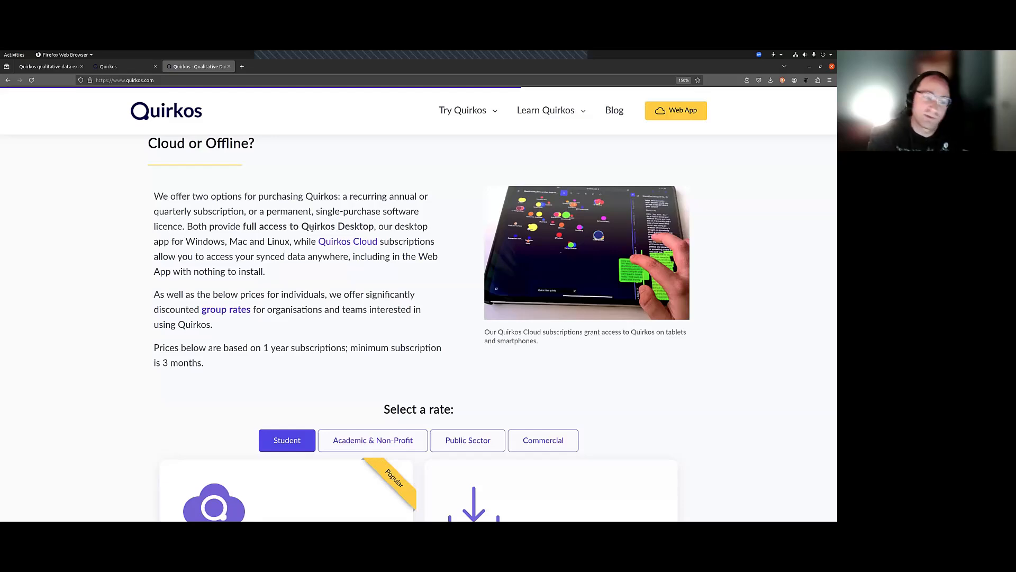
scroll(525, 152, "down", 5)
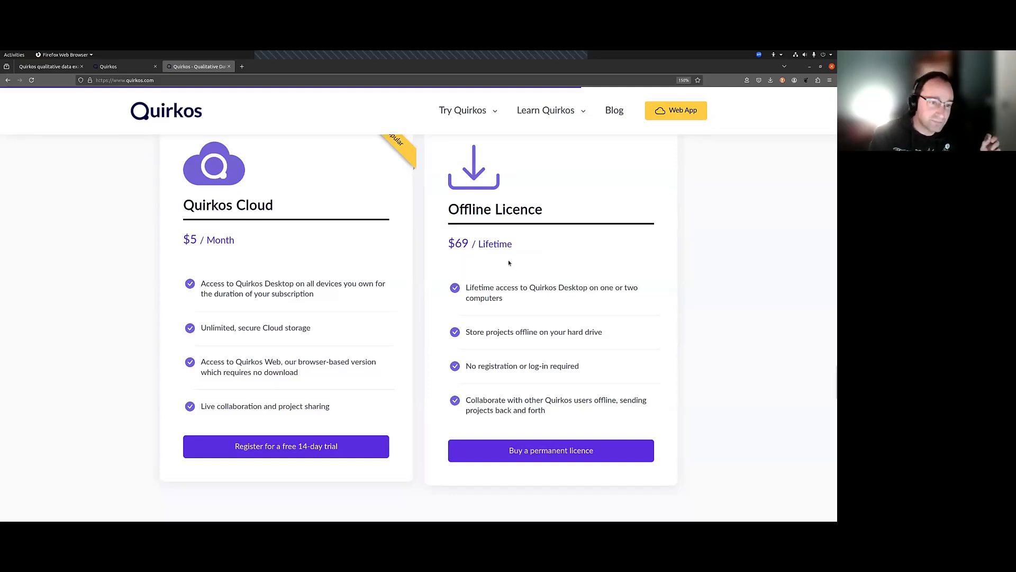
- Compare the Student lifetime price of the Offline Licence with the Academic & Non-Profit monthly price of Quirkos Cloud
left_click_drag(513, 245, 450, 242)
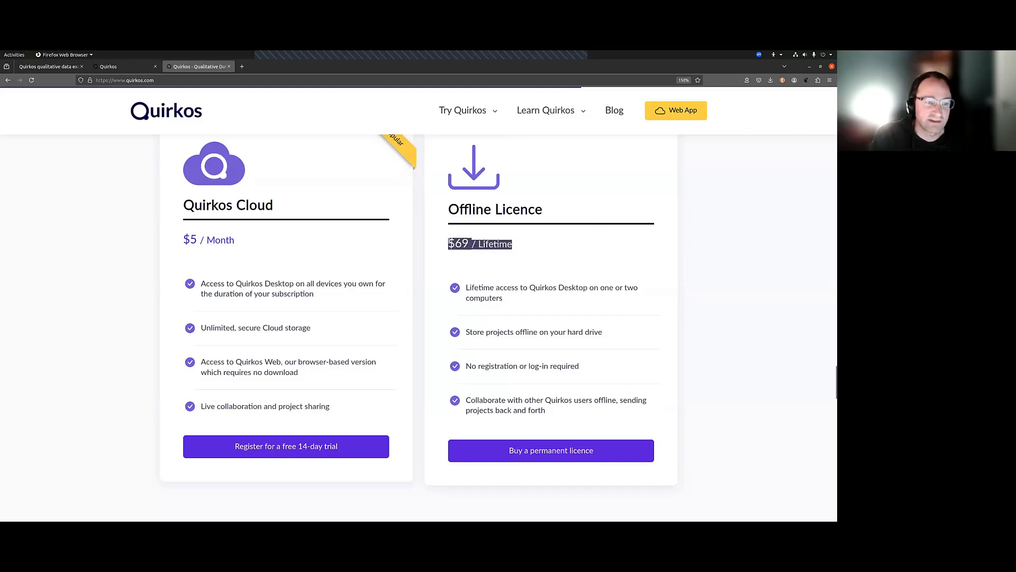
scroll(733, 276, "up", 2)
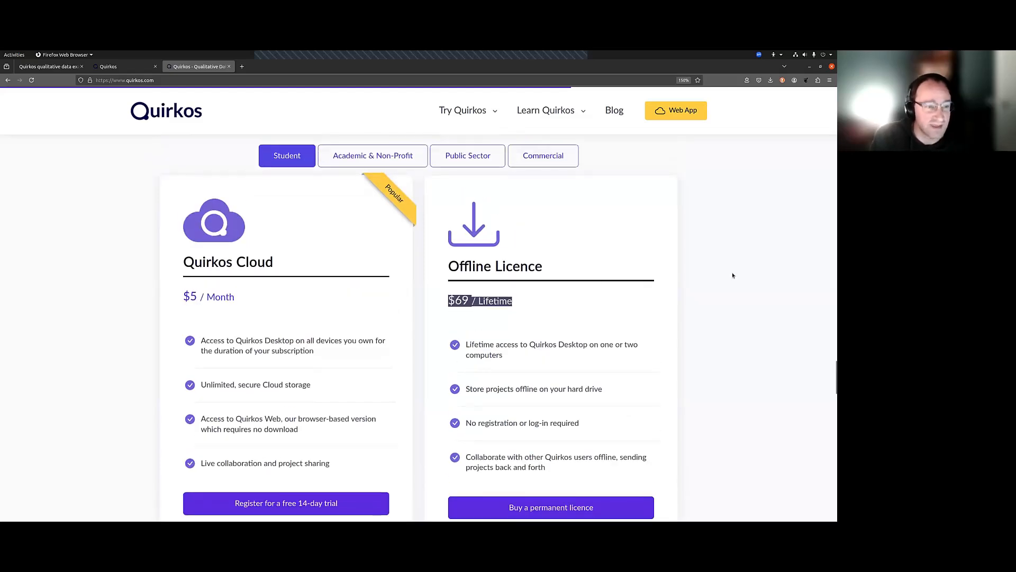
left_click(410, 158)
left_click(554, 314)
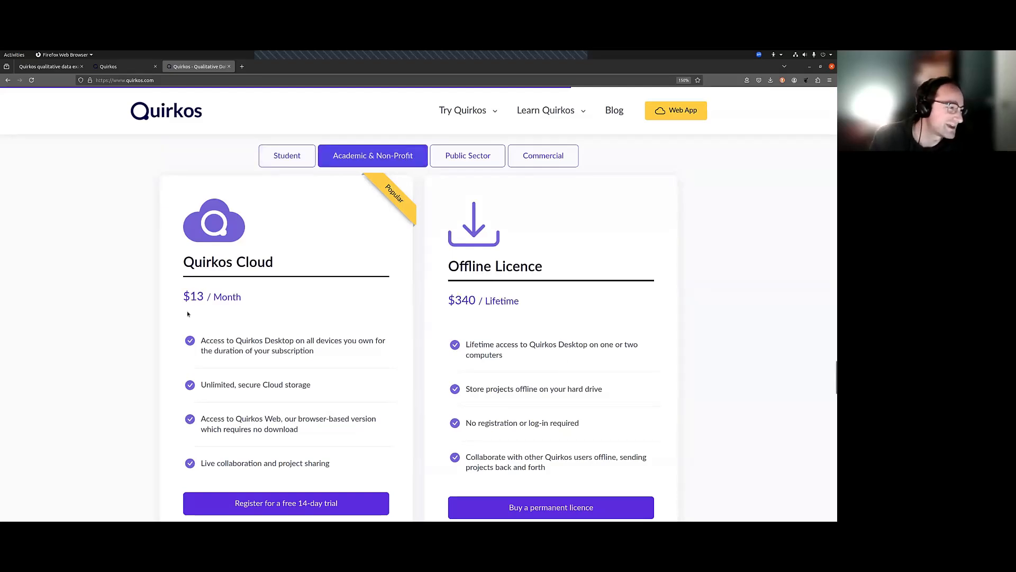
left_click_drag(182, 297, 288, 299)
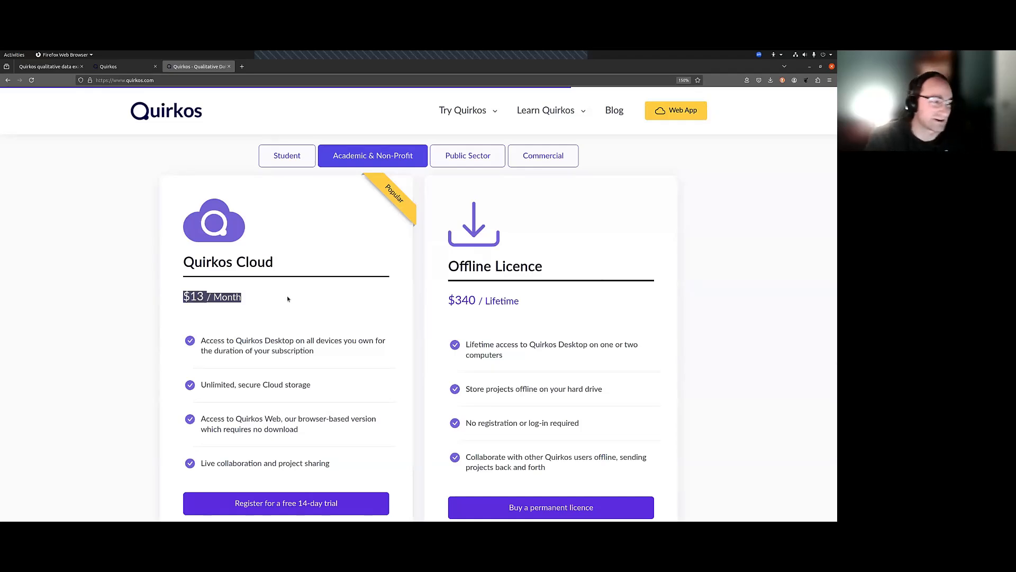
left_click(417, 295)
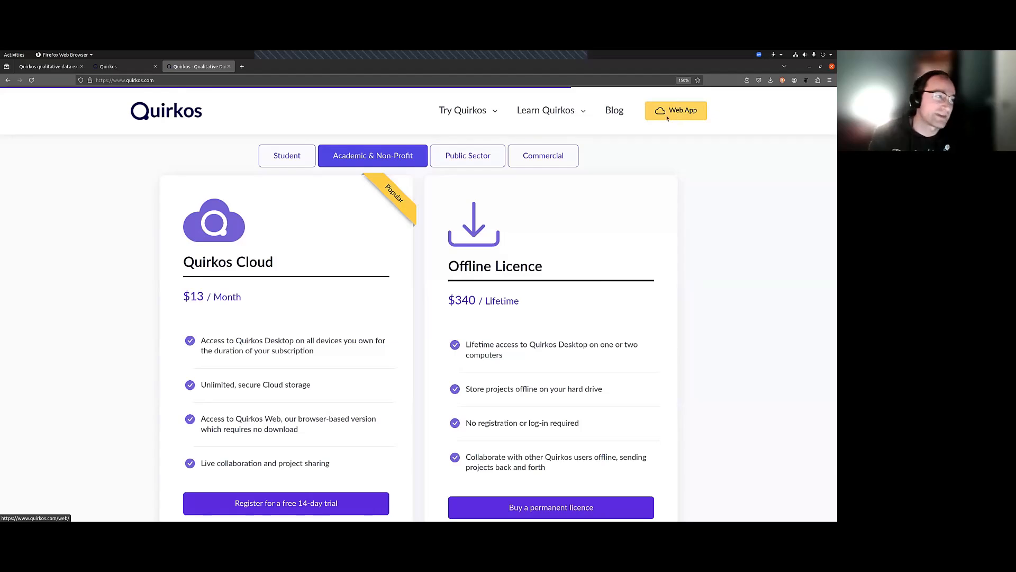
key("ctrl+Page_Up")
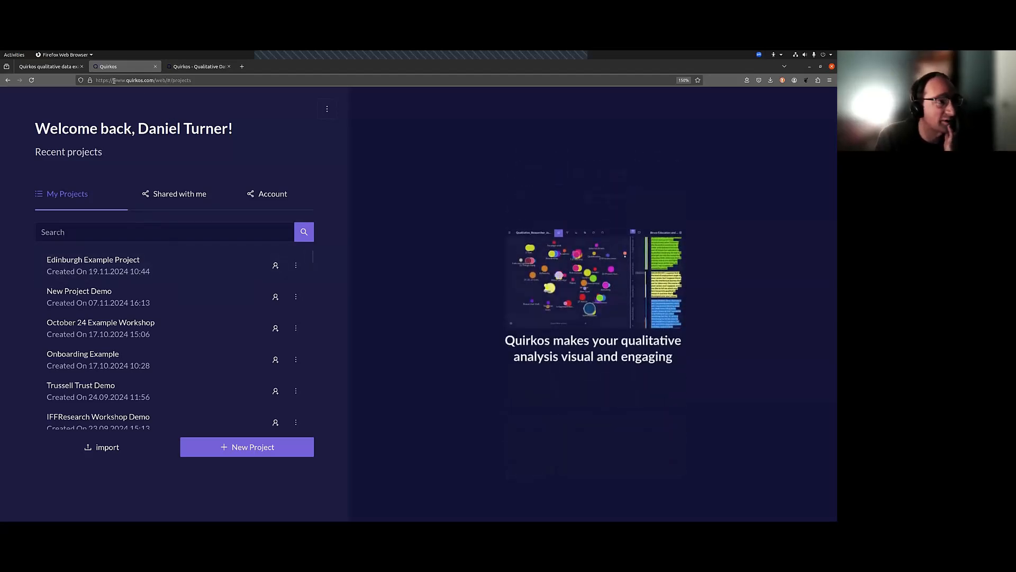
double_click(133, 80)
left_click(165, 81, "shift")
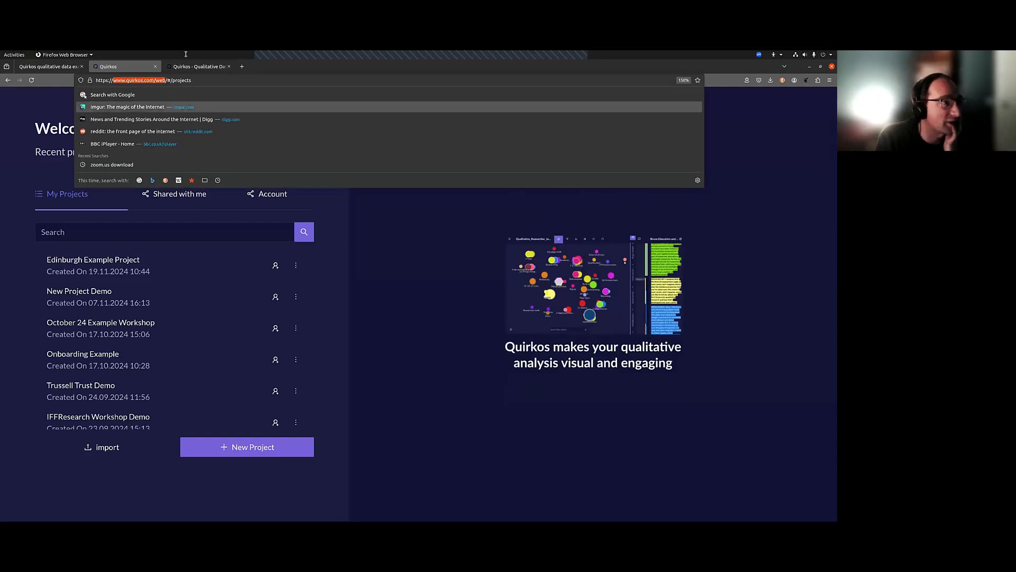
left_click(12, 213)
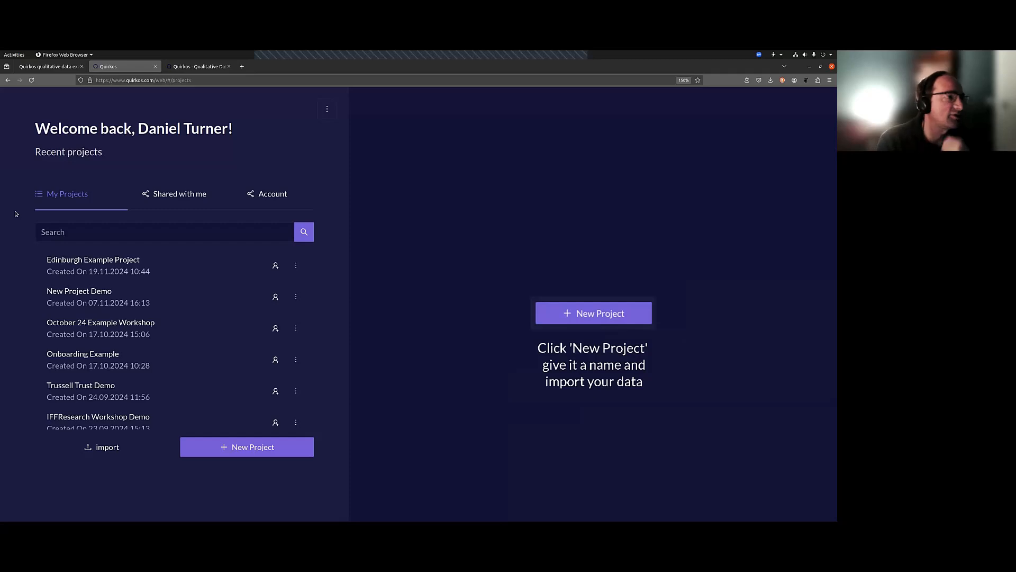
- Look through the Background, Engagement and Interview facilitation folders in the Quirkos example data directory
left_click(46, 68)
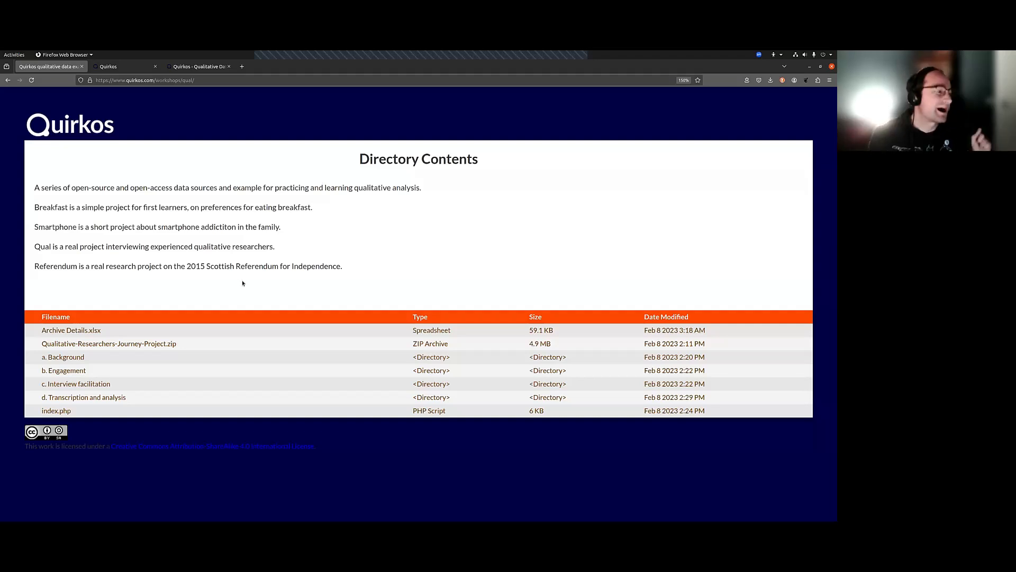
left_click(78, 358)
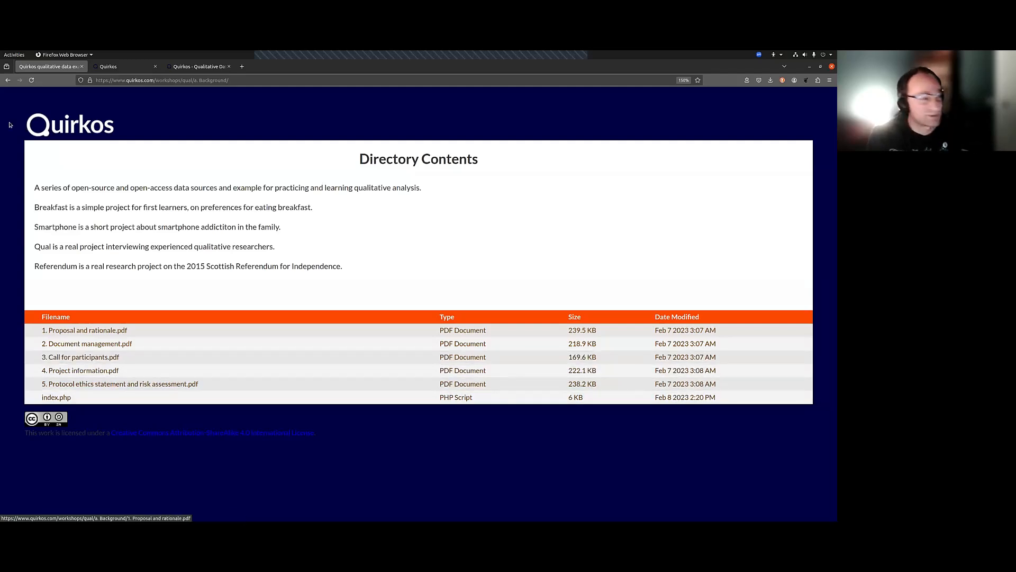
left_click(8, 80)
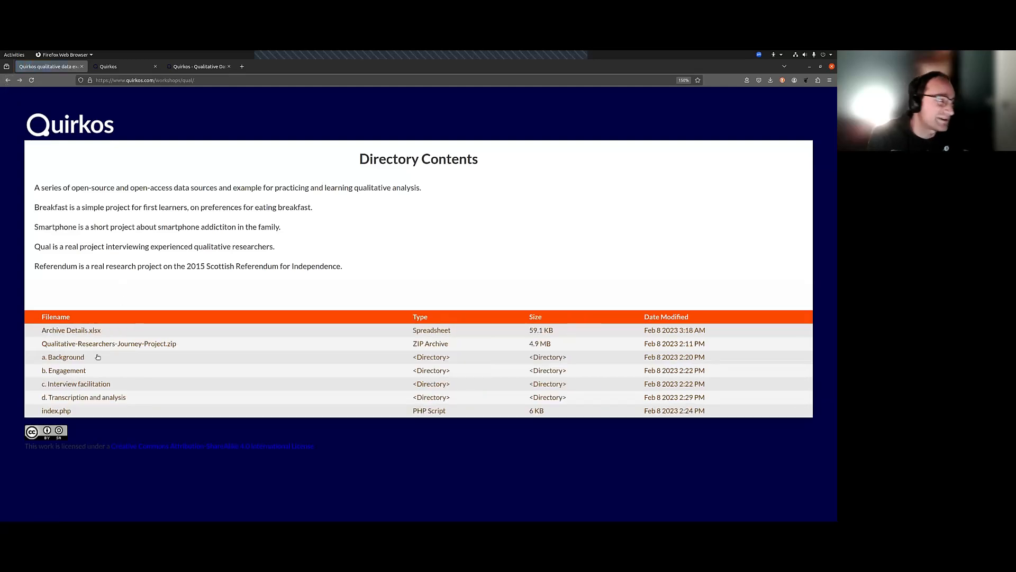
left_click(75, 370)
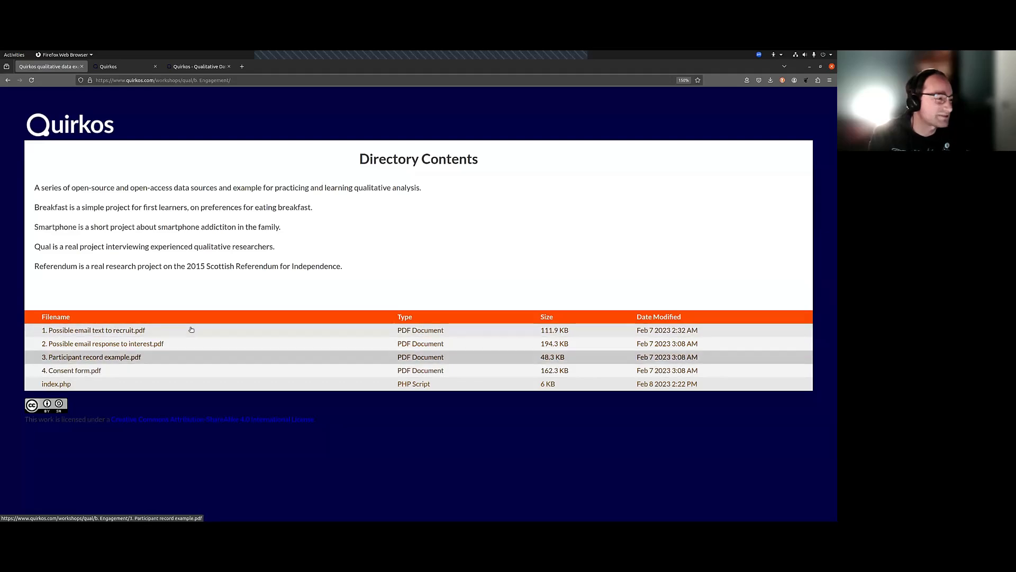
key("alt+Left")
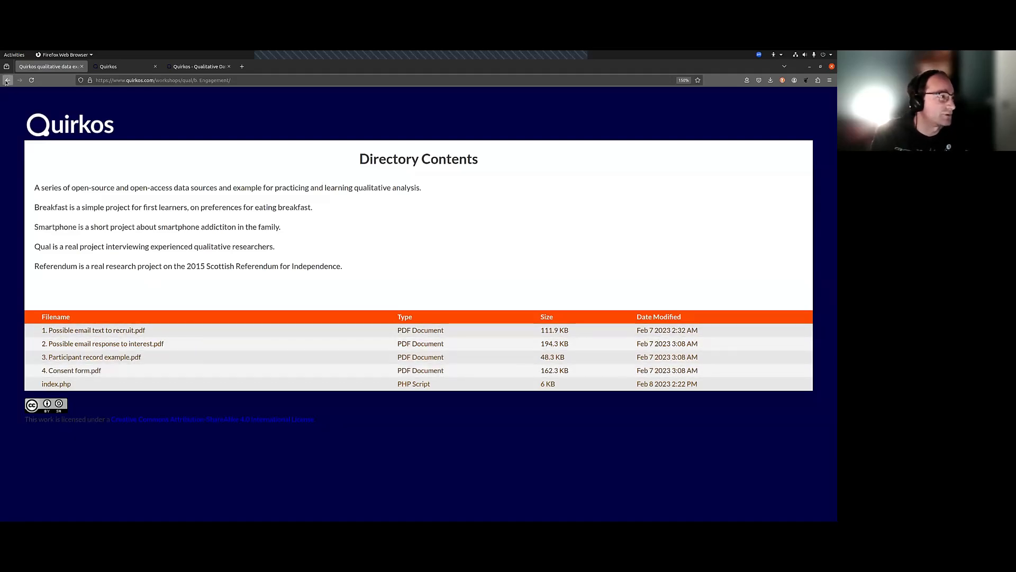
left_click(79, 383)
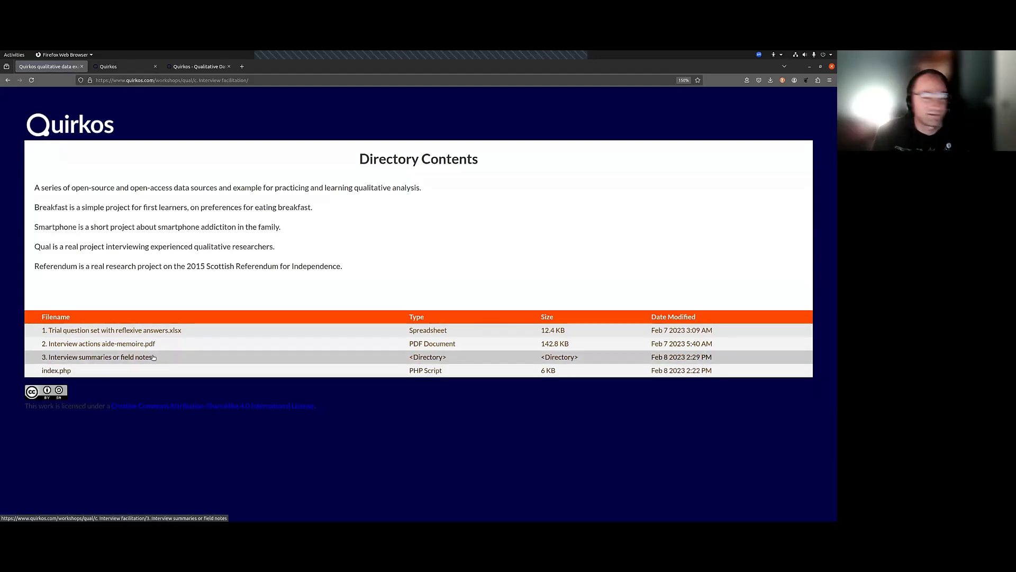
key("alt+Left")
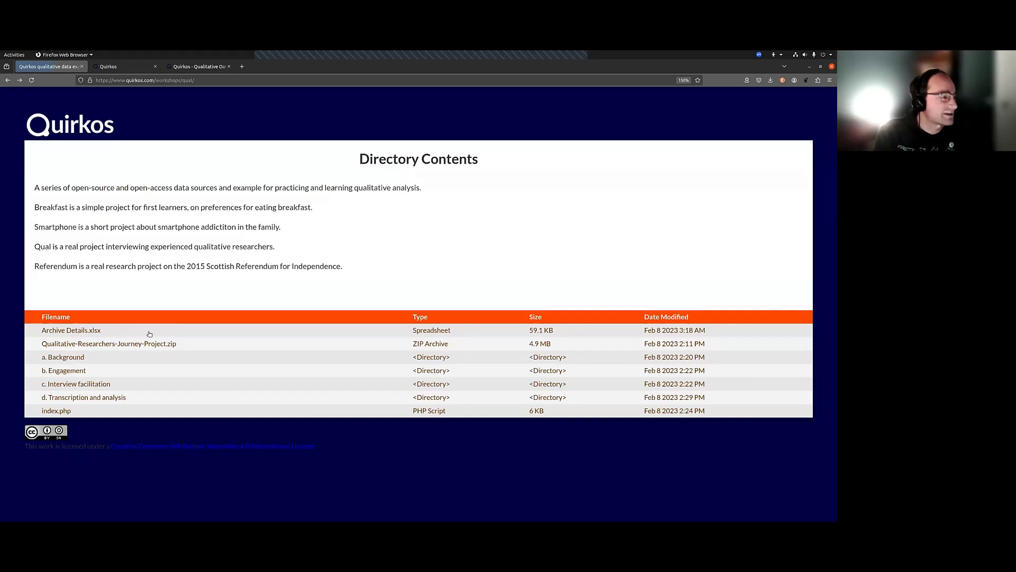
- Examine the Transcripts and Analysis subfolders of Transcription and analysis, and return to the main example data directory
left_click(109, 398)
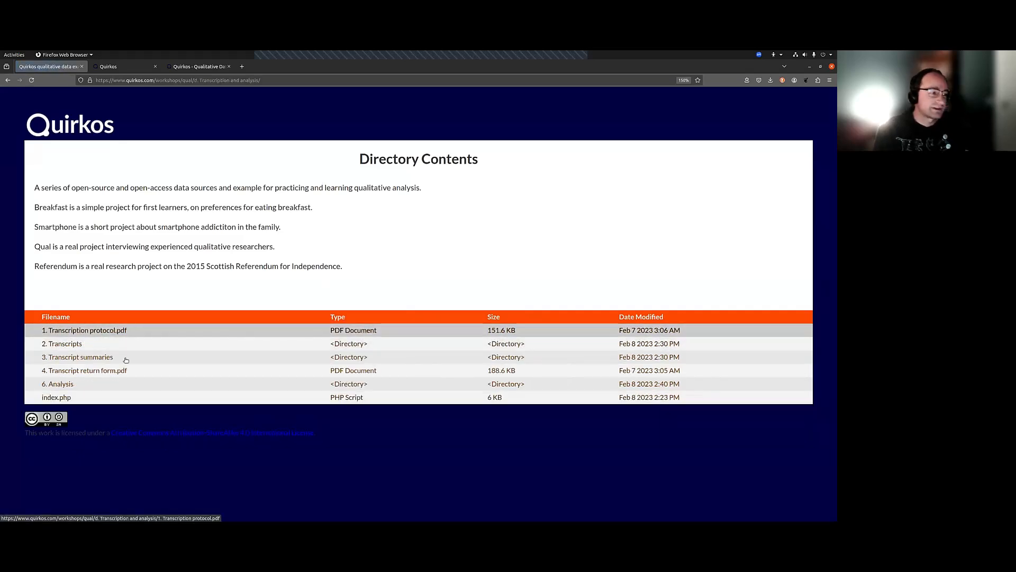
left_click(123, 348)
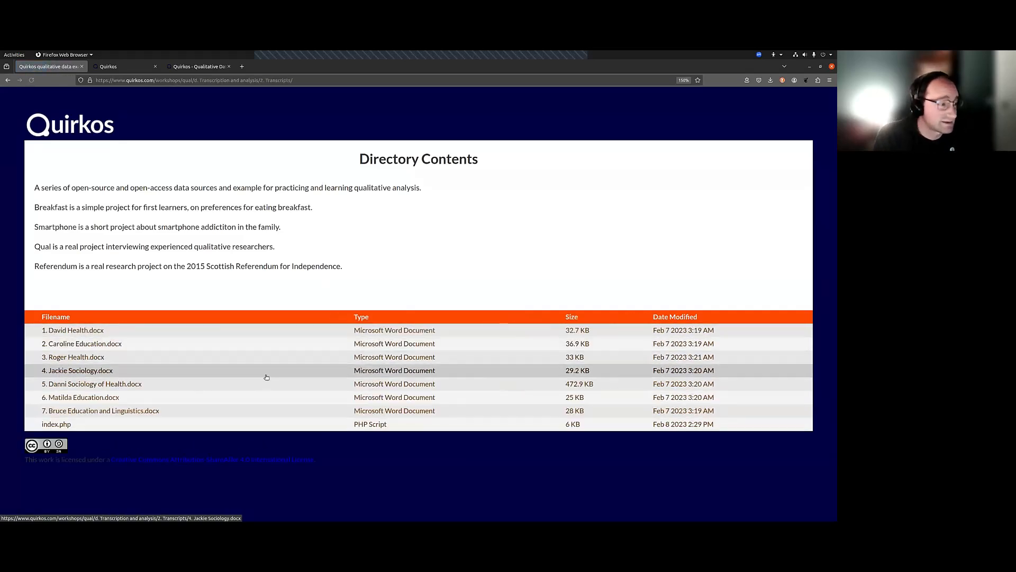
key("alt+Left")
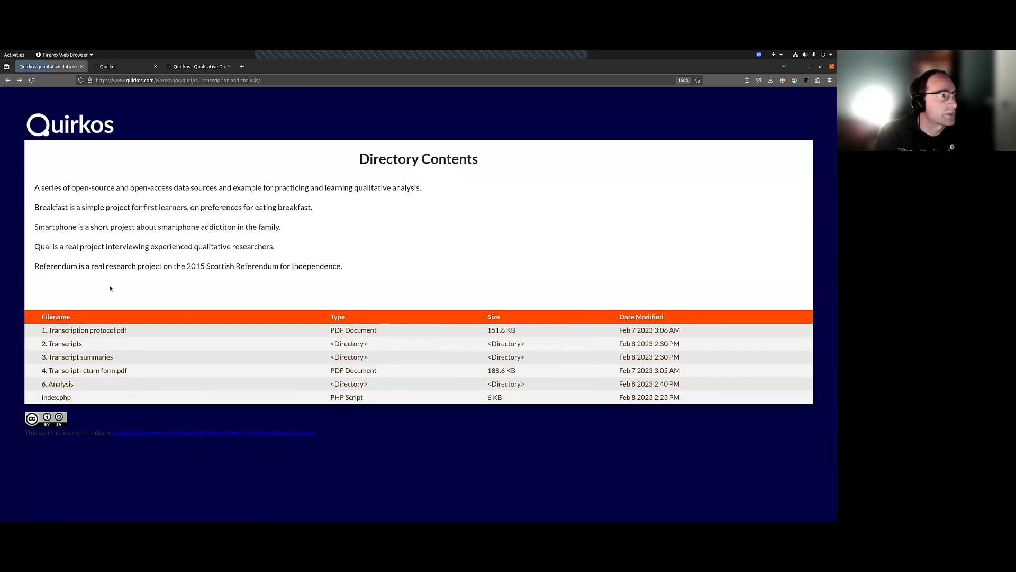
left_click(104, 385)
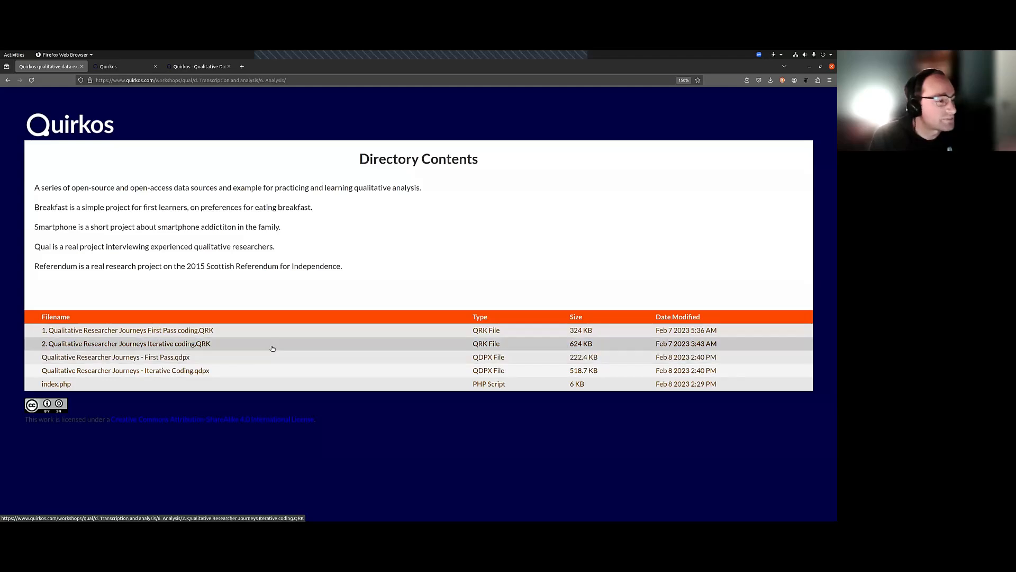
left_click(8, 80)
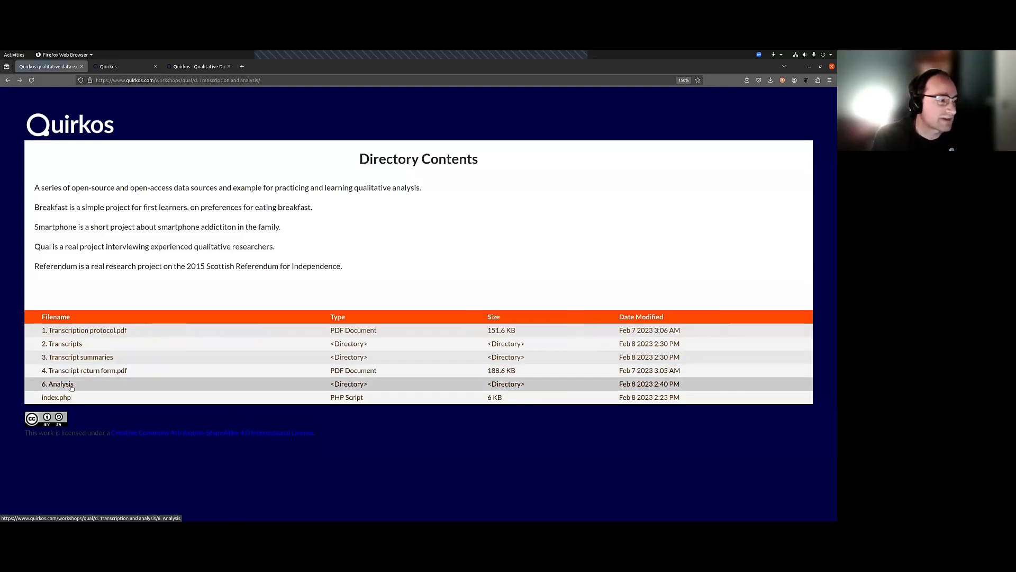
left_click(8, 80)
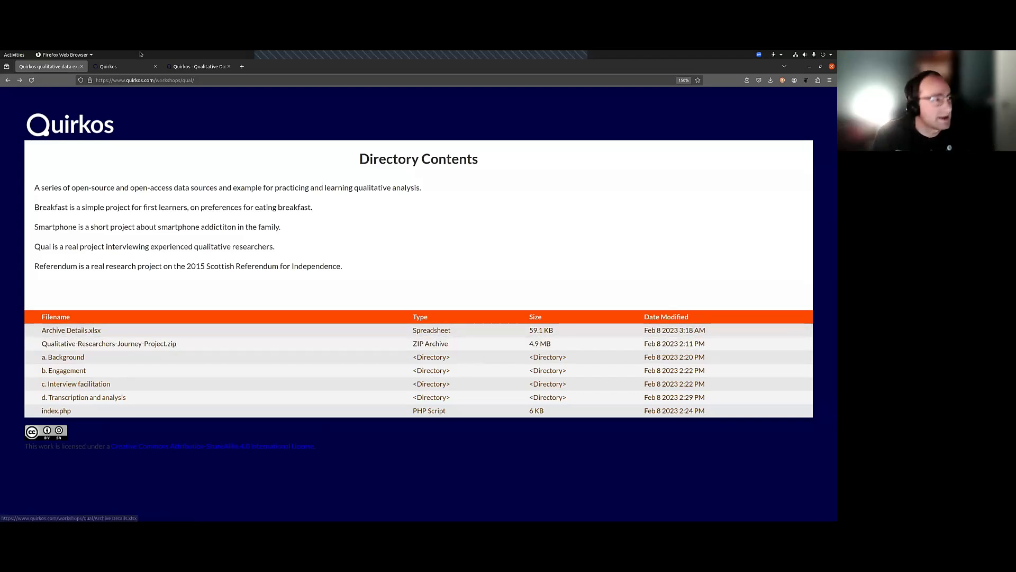
- Create a new project named "Research Accellerator pre-workshop" without password protection
left_click(142, 68)
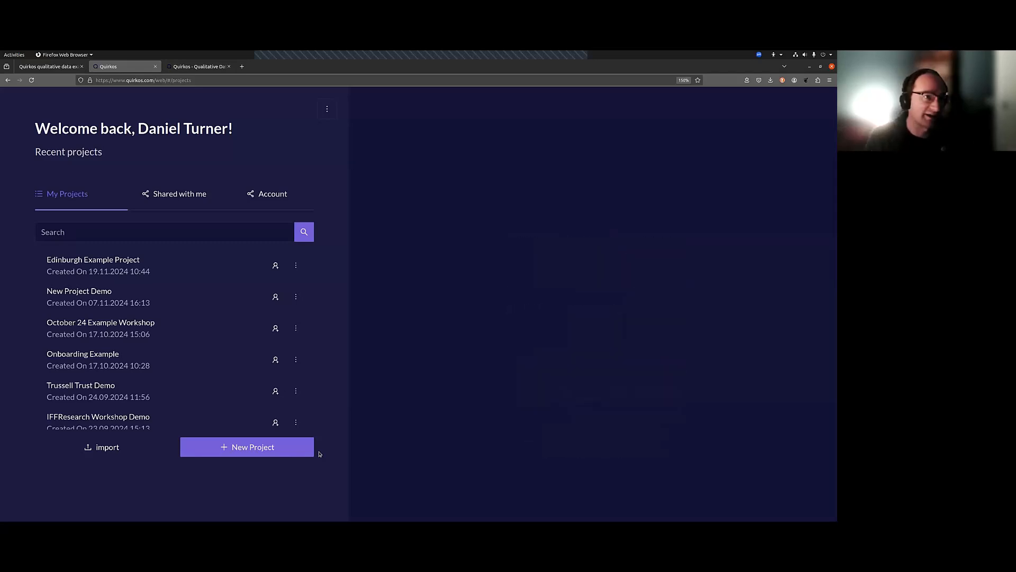
left_click(235, 447)
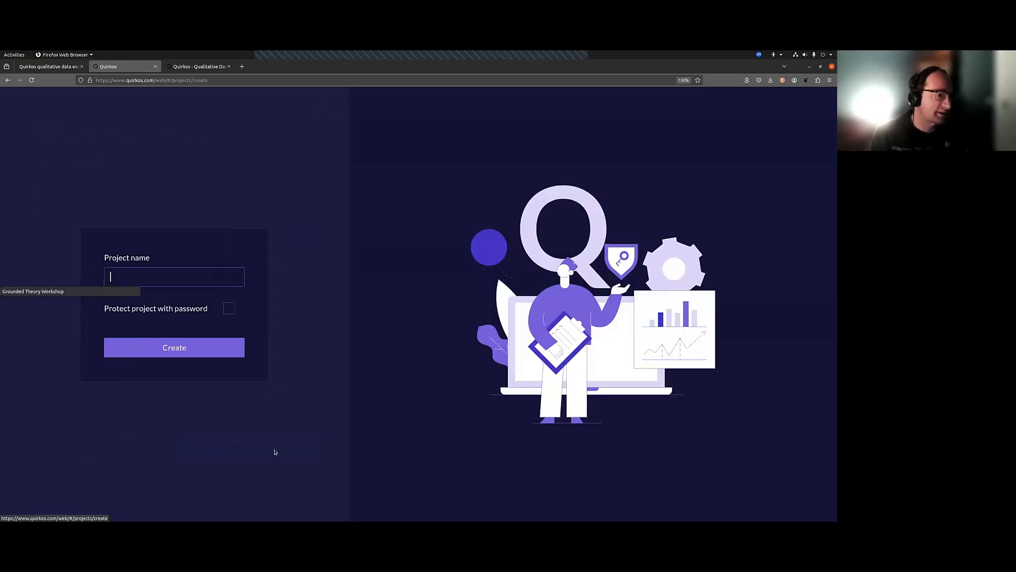
left_click(318, 319)
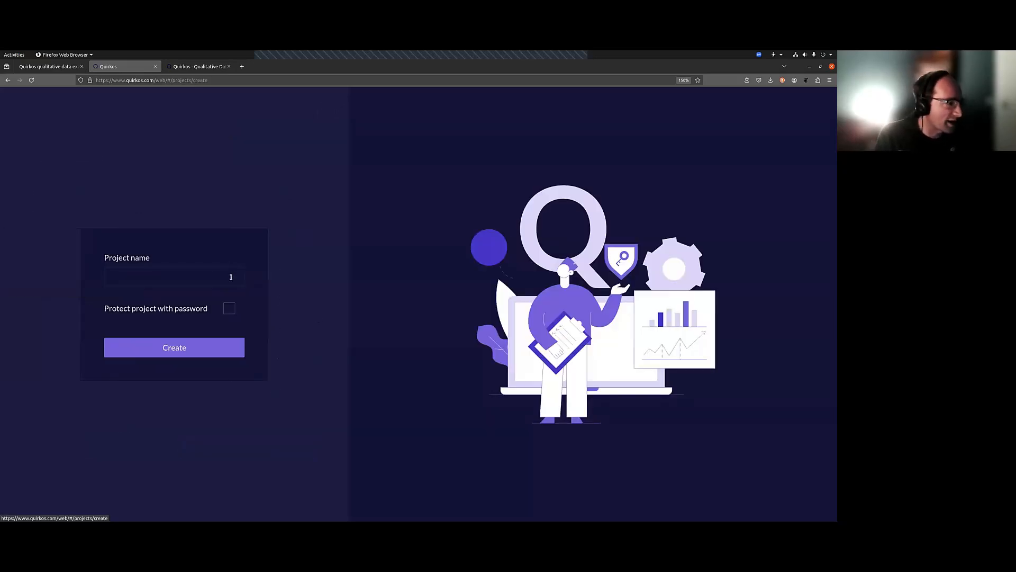
left_click(230, 275)
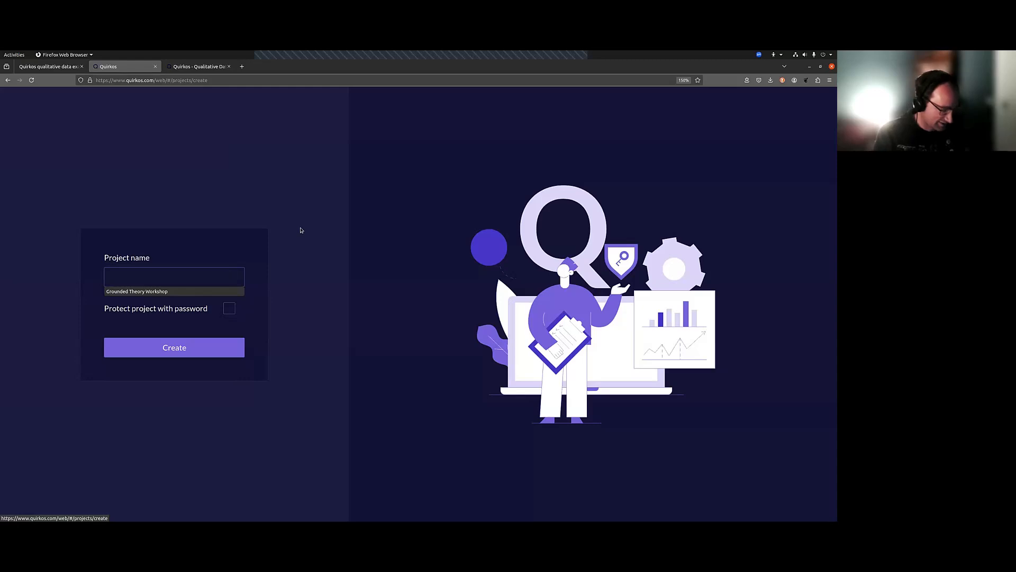
left_click(202, 275)
type("Res")
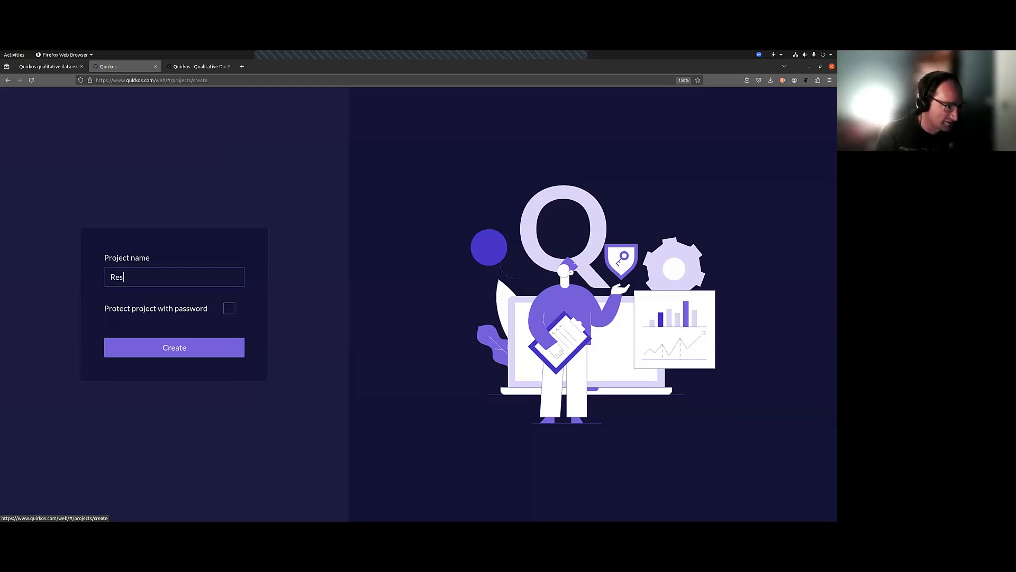
type("earch Accell")
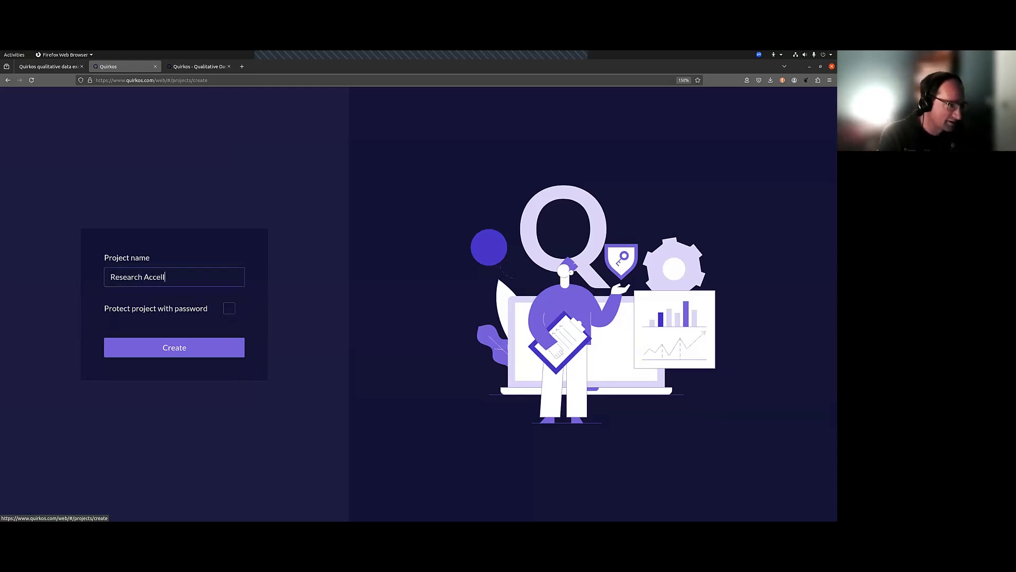
type("erator pre")
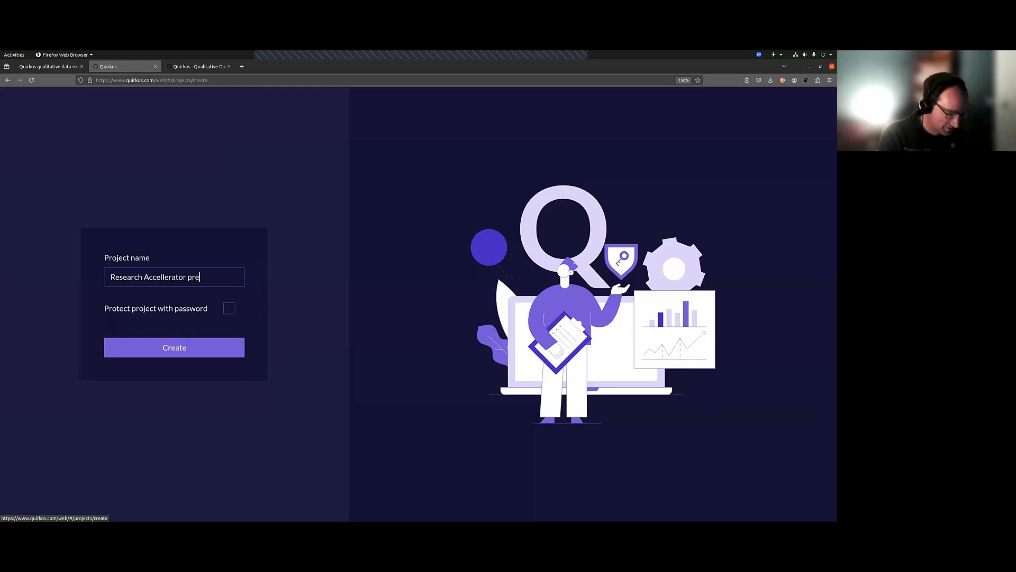
type("-workshop")
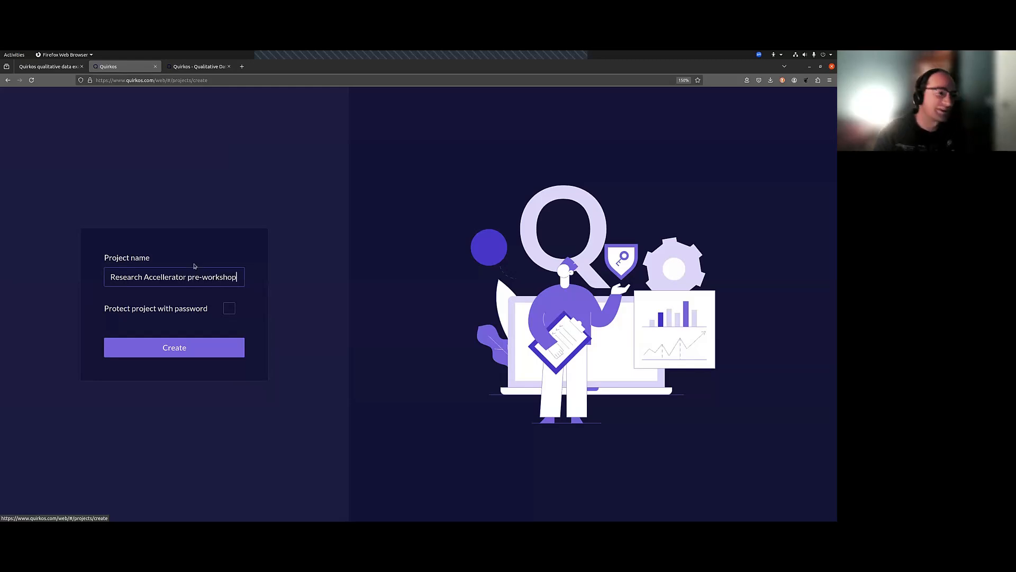
right_click(167, 278)
left_click(178, 231)
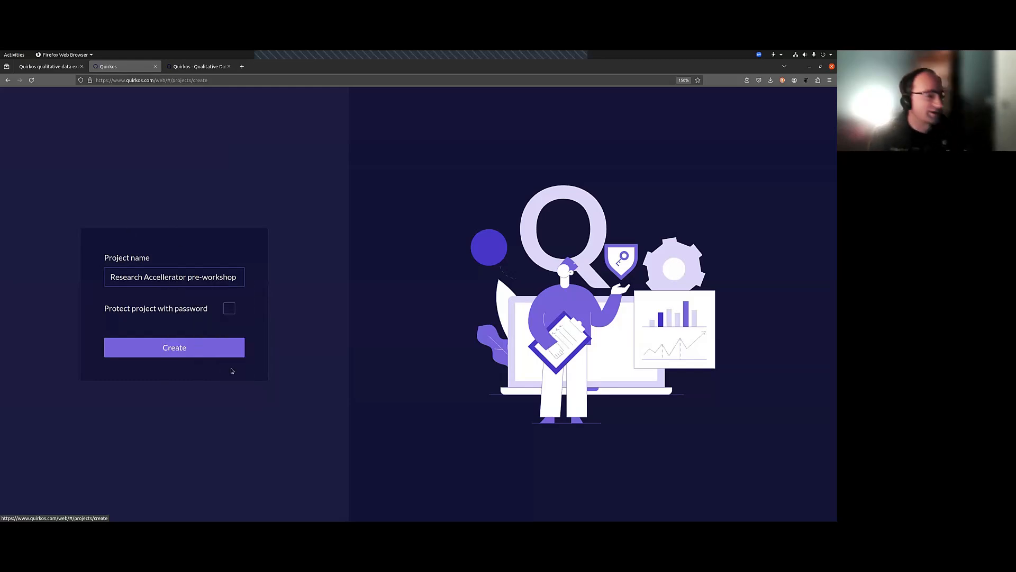
left_click(216, 348)
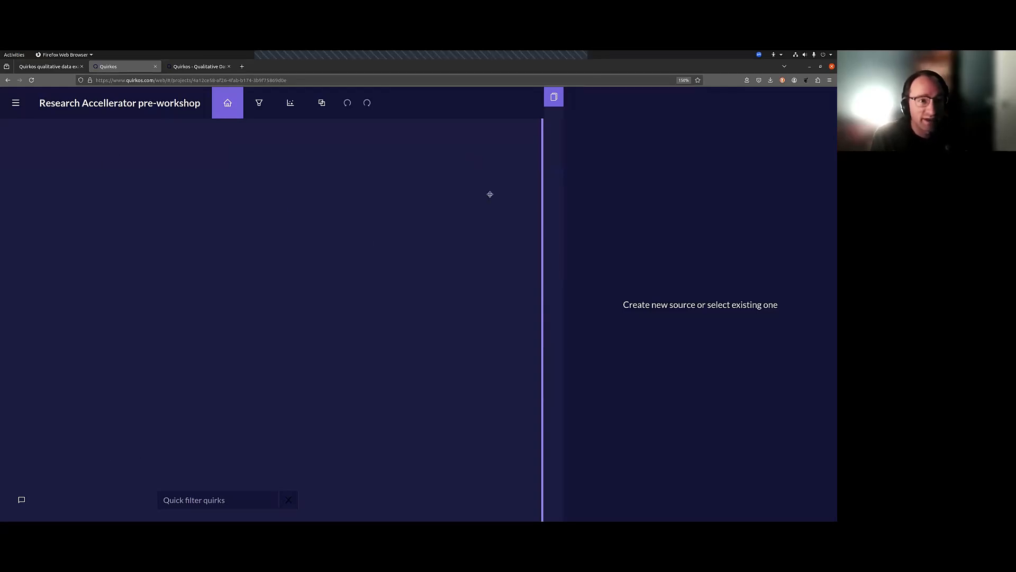
- Import all seven .docx interview transcripts from the qual interviews folder in Downloads as project sources
left_click_drag(652, 305, 803, 307)
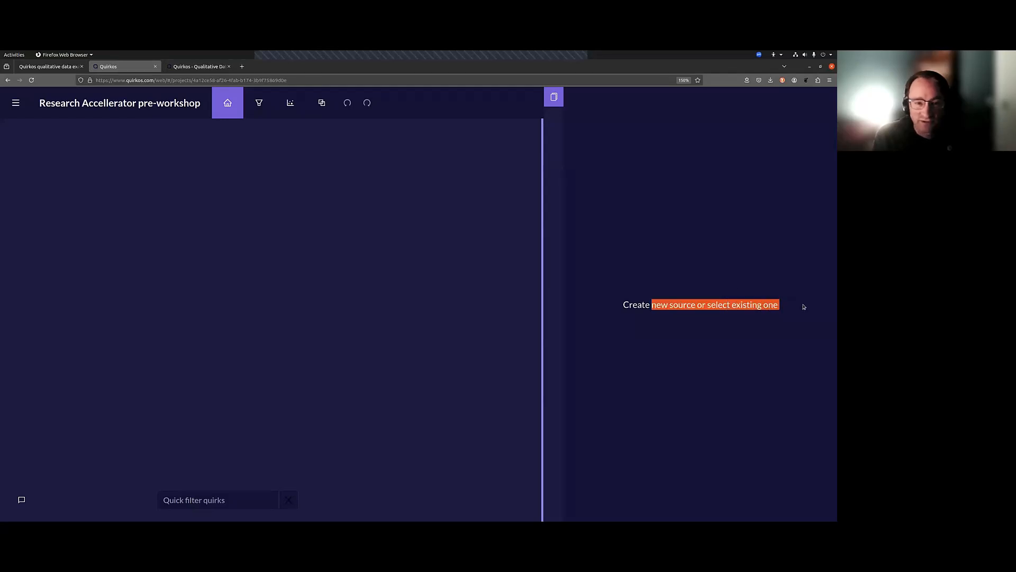
left_click(803, 307)
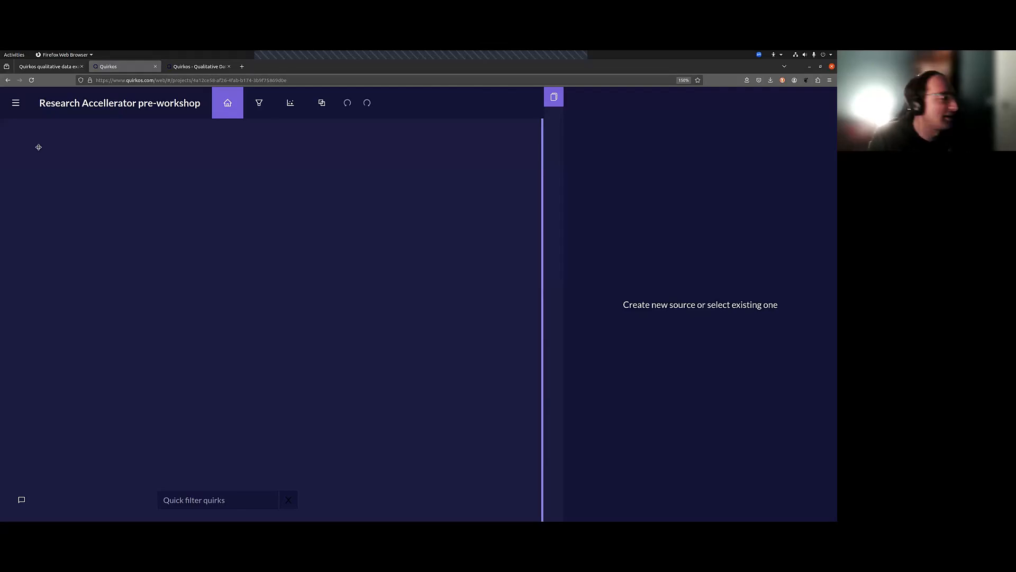
left_click(17, 108)
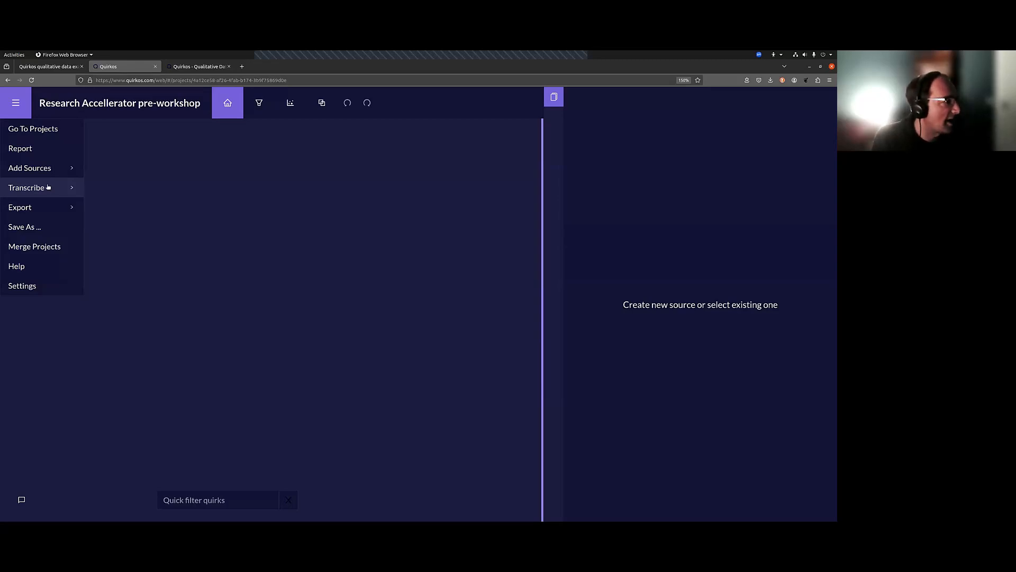
left_click(48, 171)
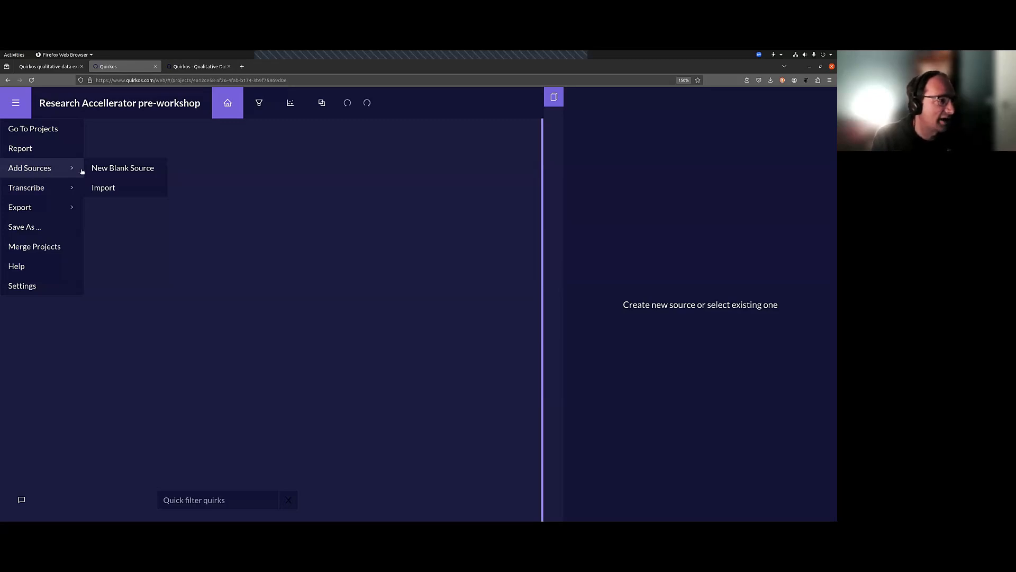
left_click(103, 187)
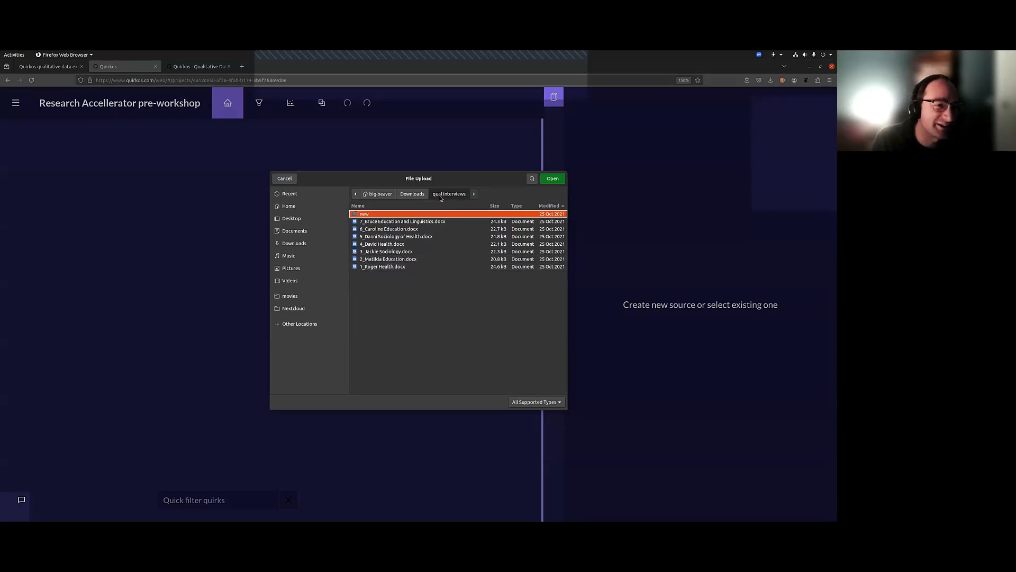
left_click(393, 267)
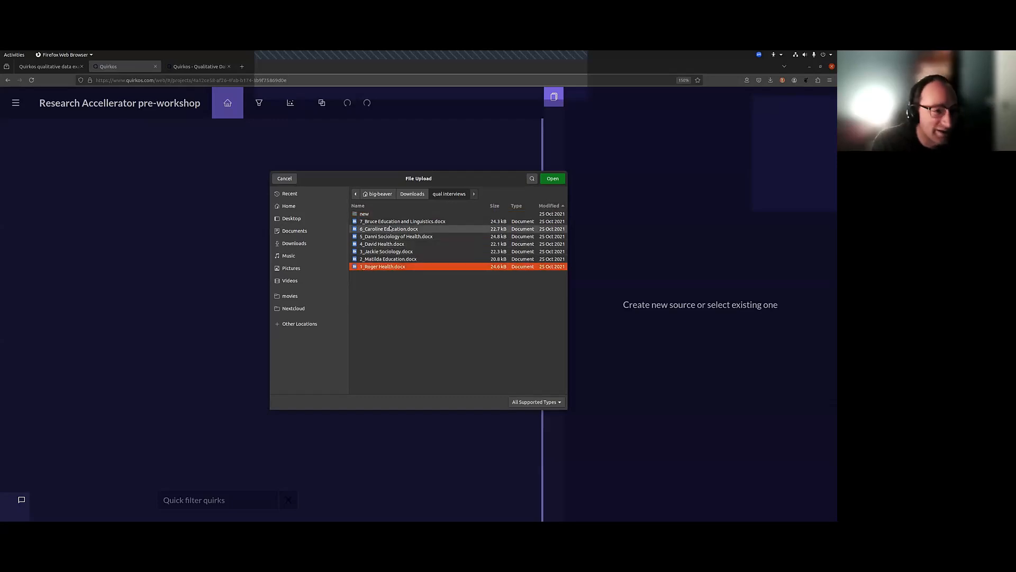
left_click(423, 224, "shift")
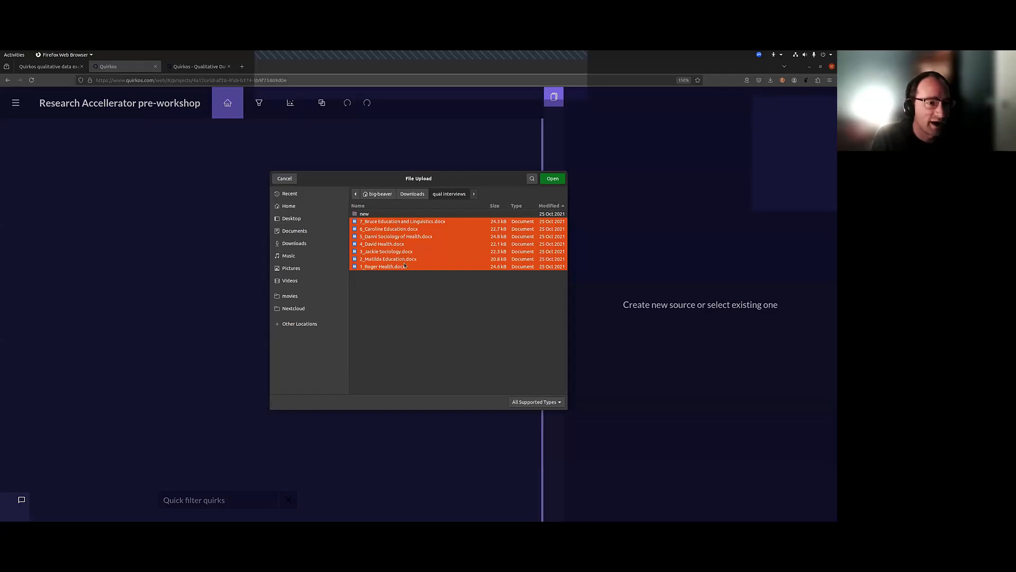
left_click(548, 179)
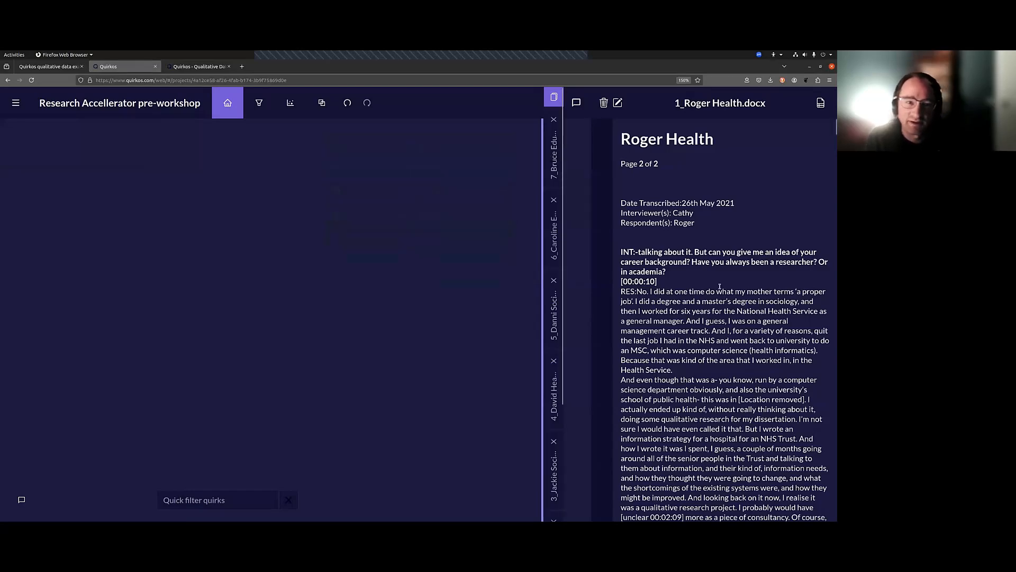
- Set the source font size to its maximum in the project settings, save, and slightly widen the source pane
scroll(719, 286, "down", 10)
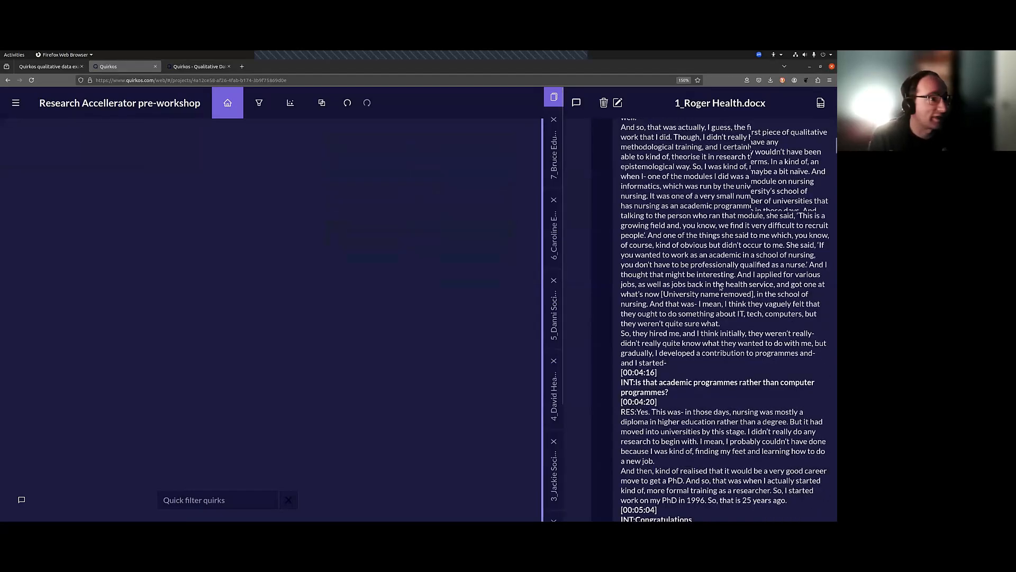
scroll(719, 286, "up", 12)
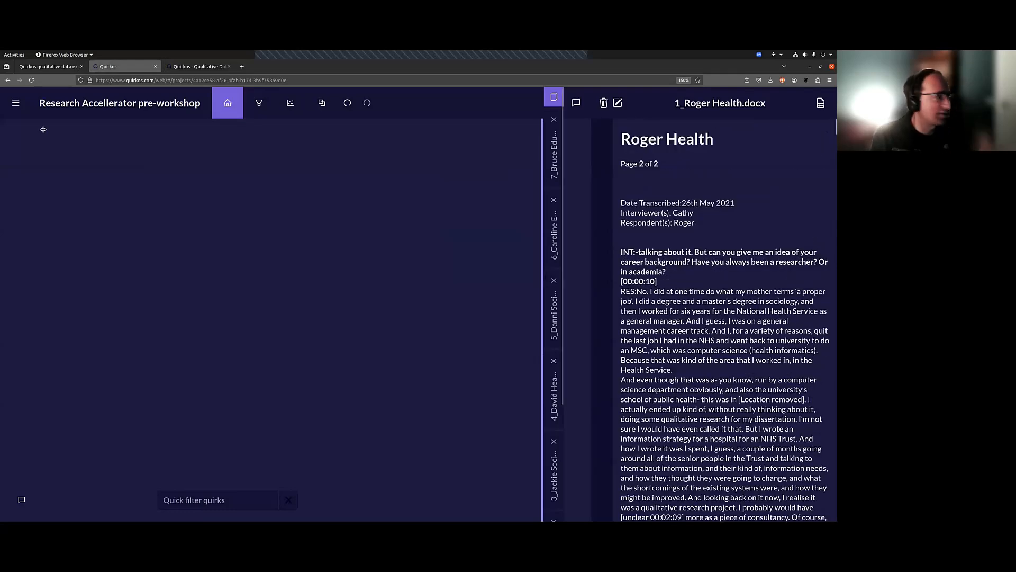
left_click(15, 102)
left_click(46, 284)
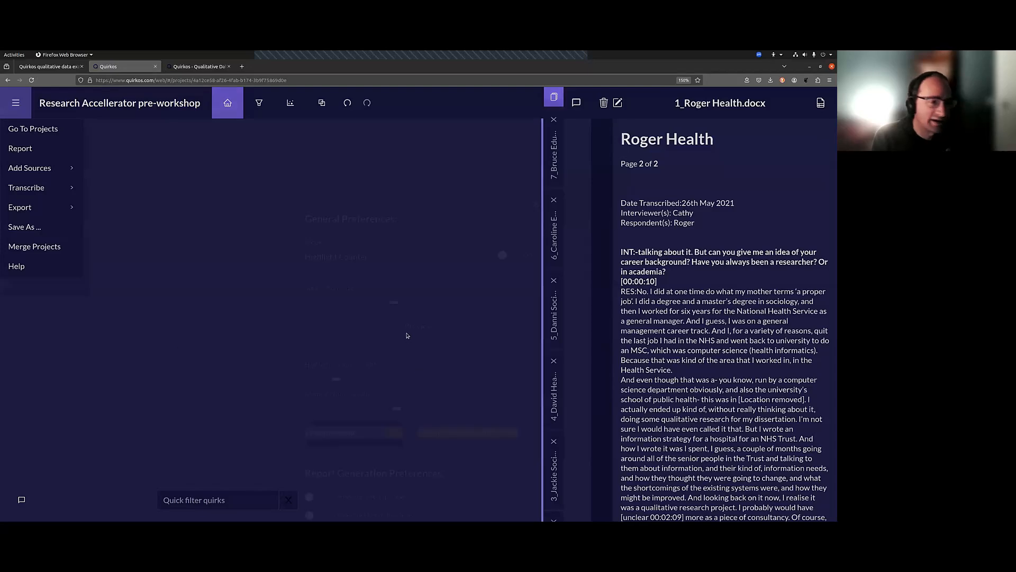
left_click(471, 217)
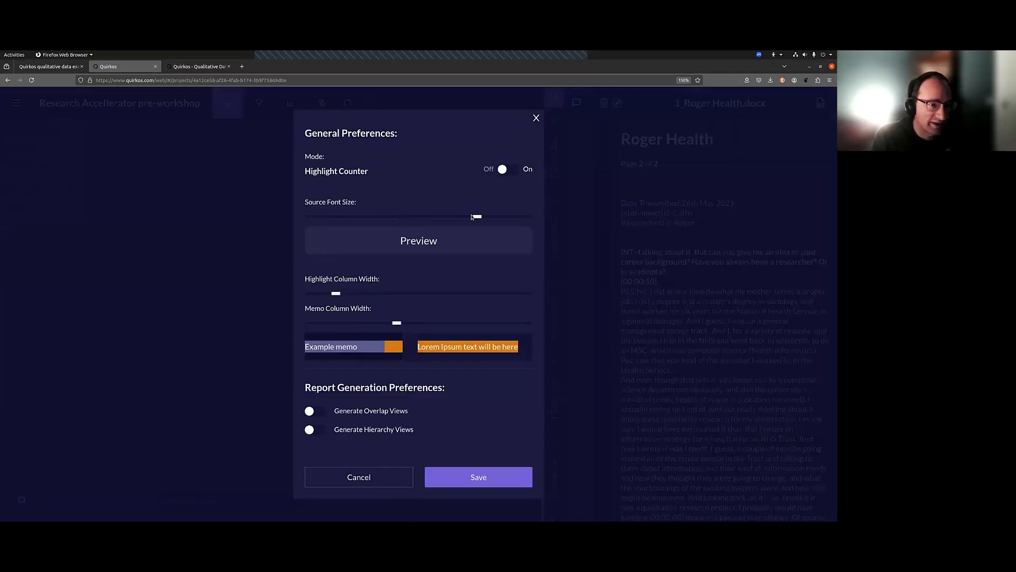
left_click_drag(480, 218, 545, 216)
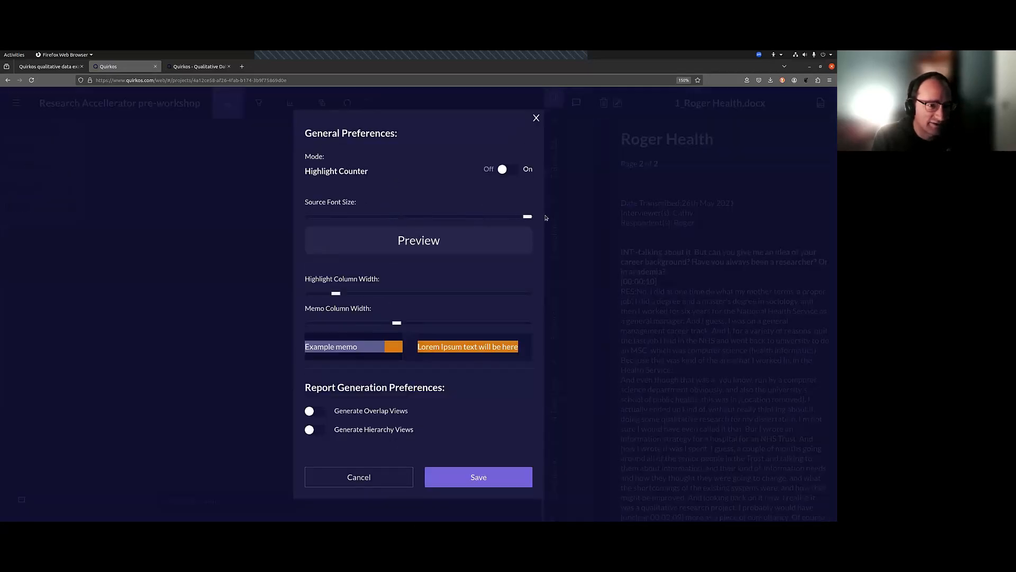
left_click(505, 477)
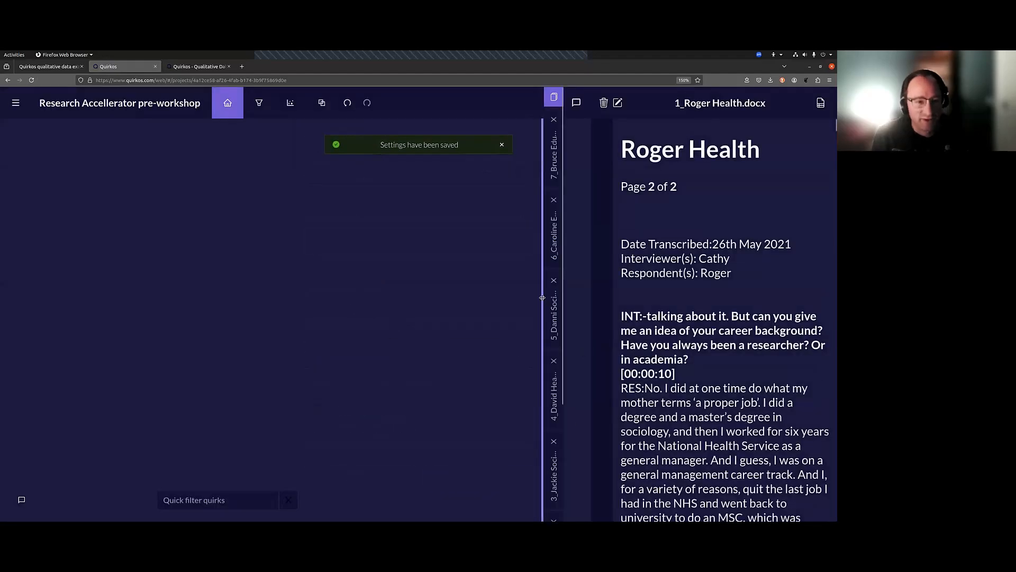
left_click_drag(540, 294, 526, 295)
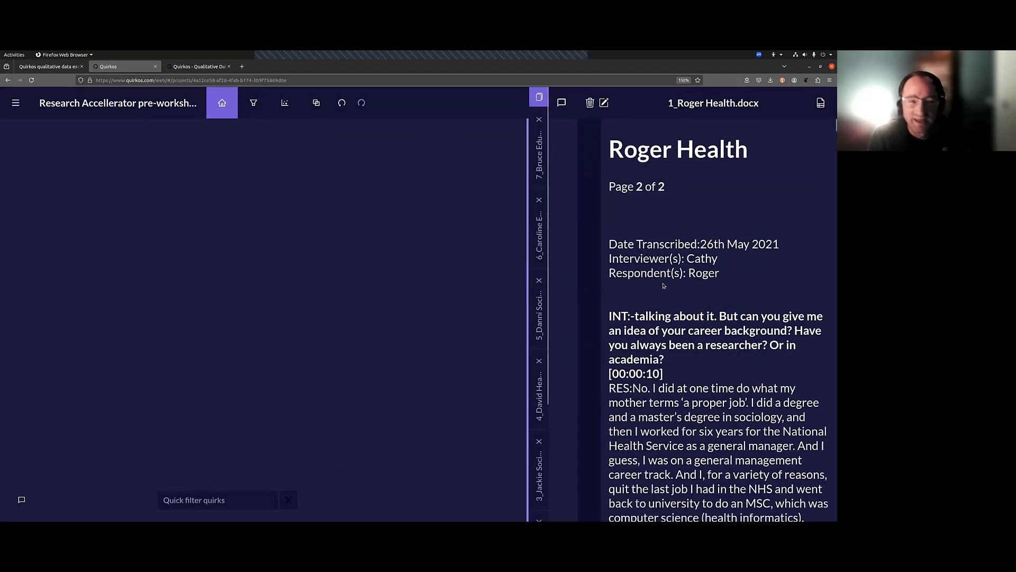
- Look through the imported interview transcripts, including numbers 7, 6, 5 and 3, and return to transcript 1
scroll(682, 264, "down", 3)
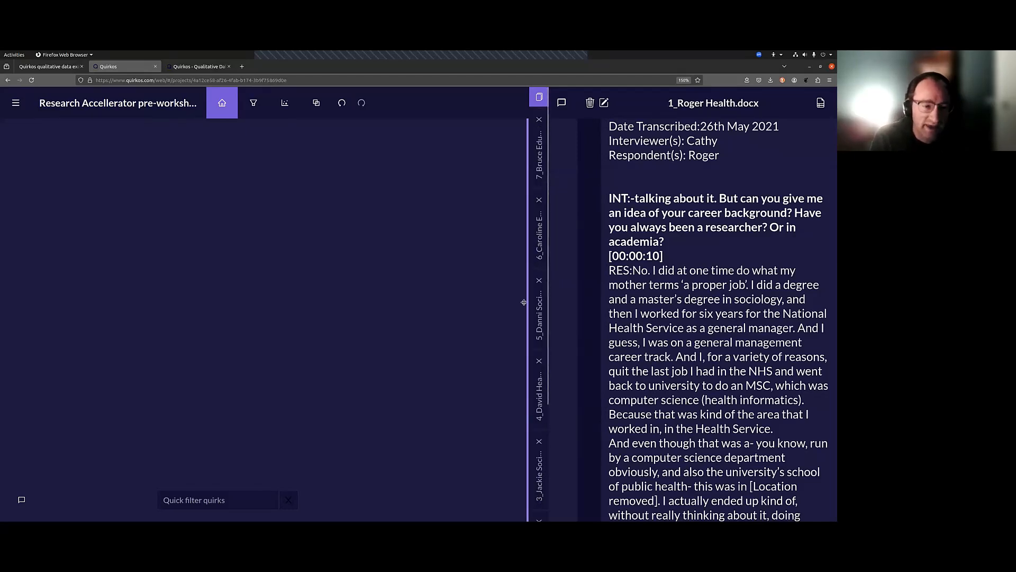
left_click(540, 148)
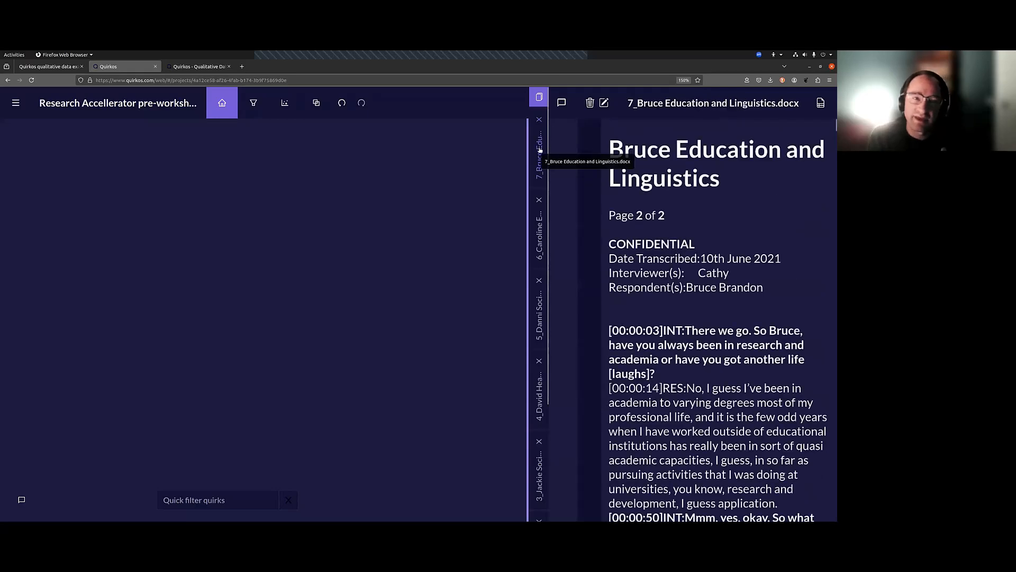
left_click(540, 229)
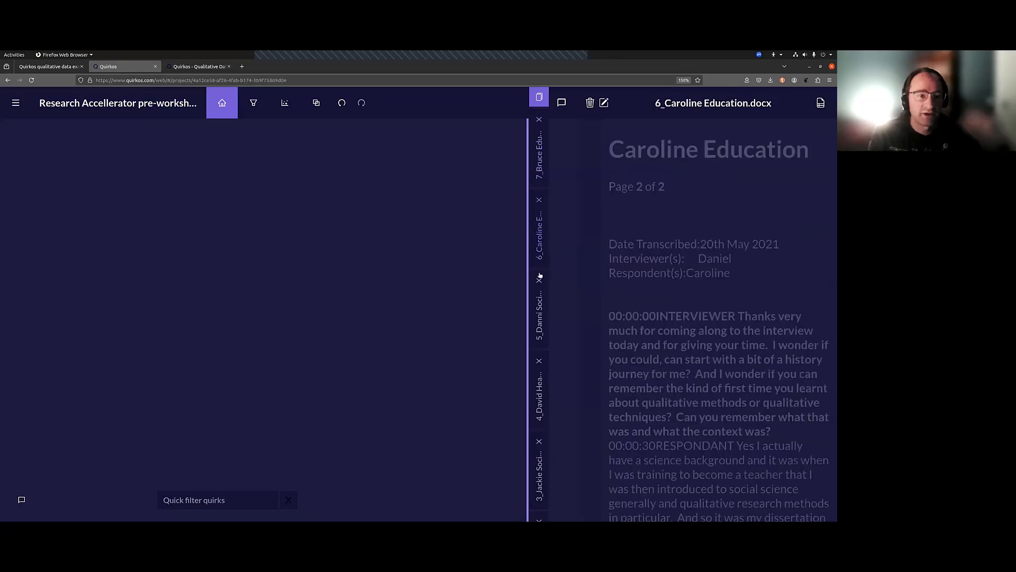
left_click(539, 306)
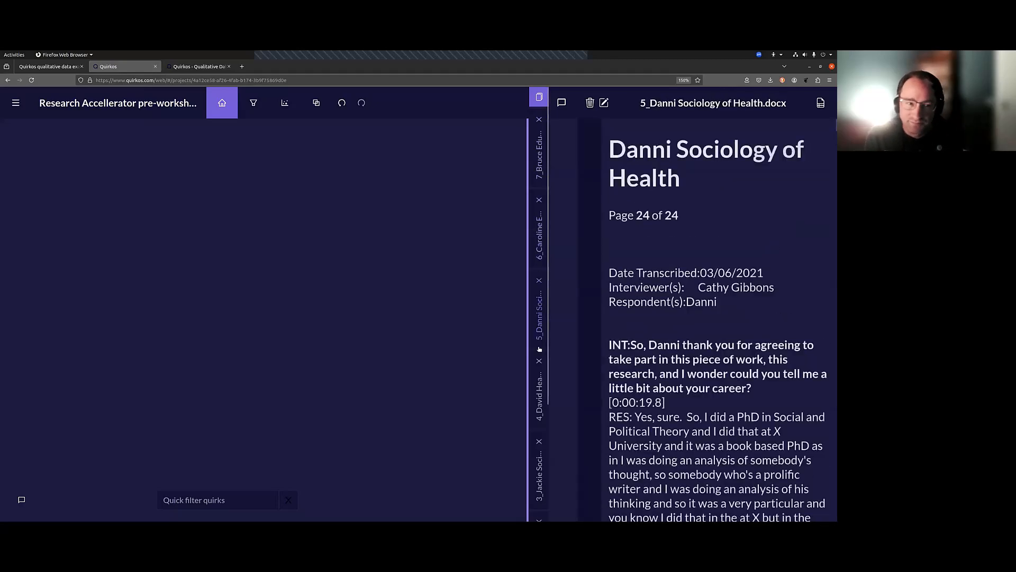
left_click(542, 393)
left_click(539, 397)
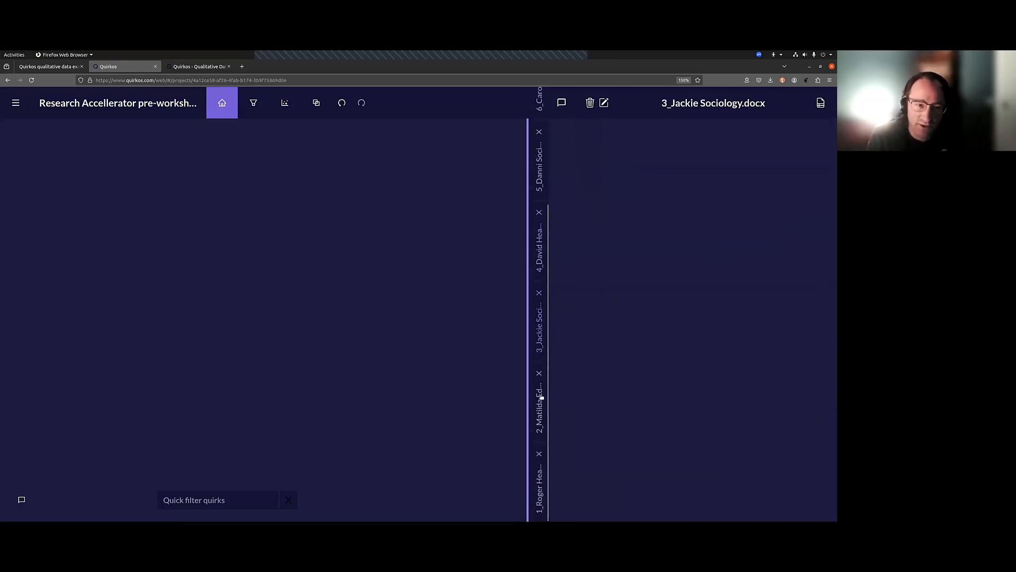
left_click(539, 495)
left_click(539, 495)
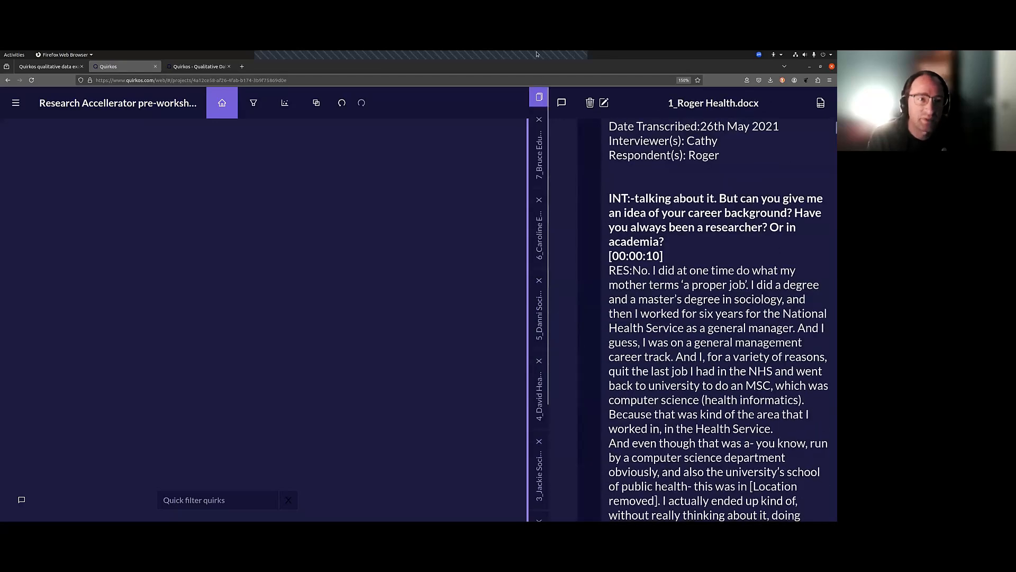
- Search the source list by the respondent's first name for the Education and Linguistics transcript, open it, and clear the search
left_click(538, 96)
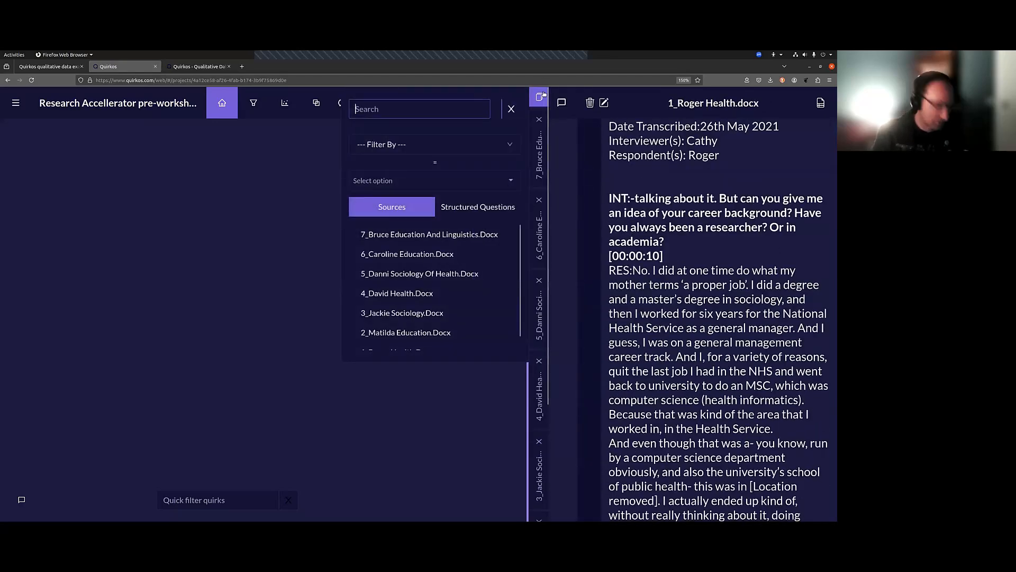
type("bruc")
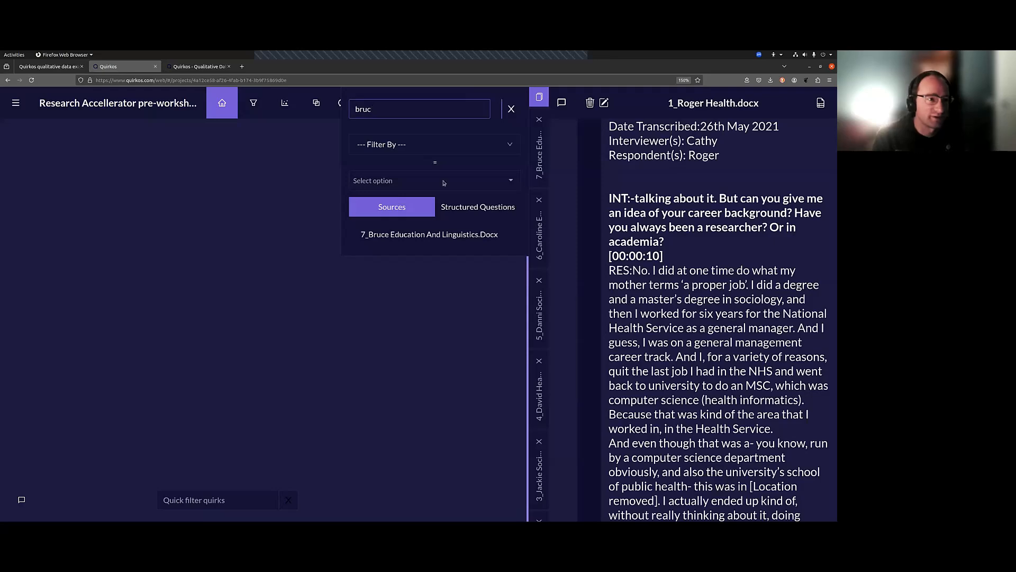
left_click(452, 237)
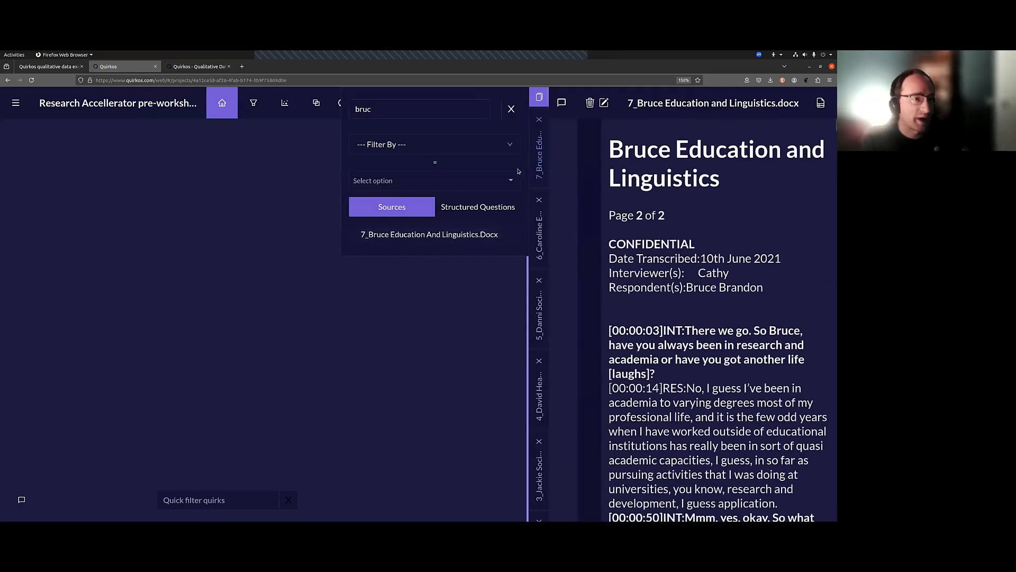
left_click(511, 108)
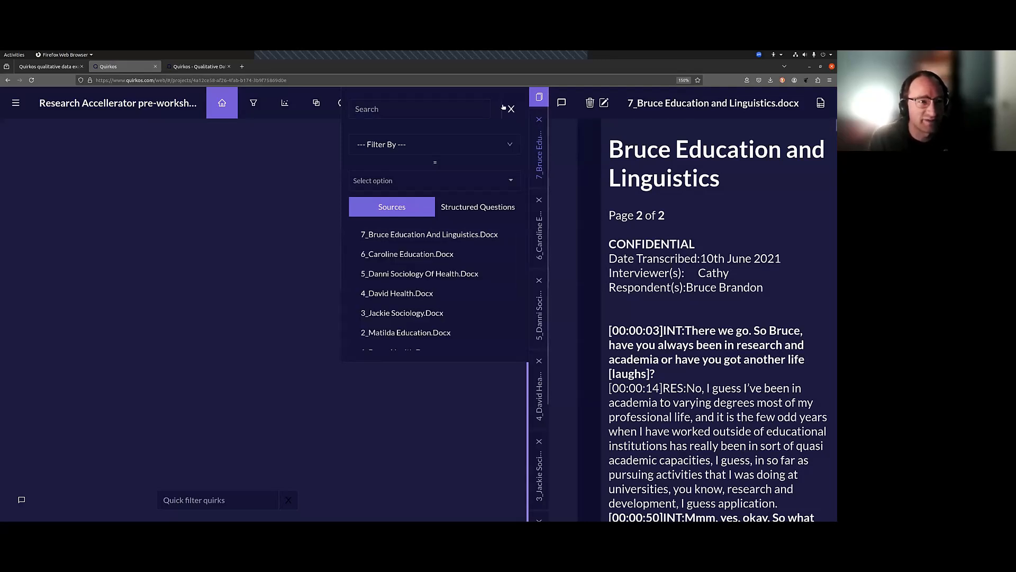
- Create an Age property with the values 44 and 22 for the Education and Linguistics transcript, and set it to 44
left_click(539, 106)
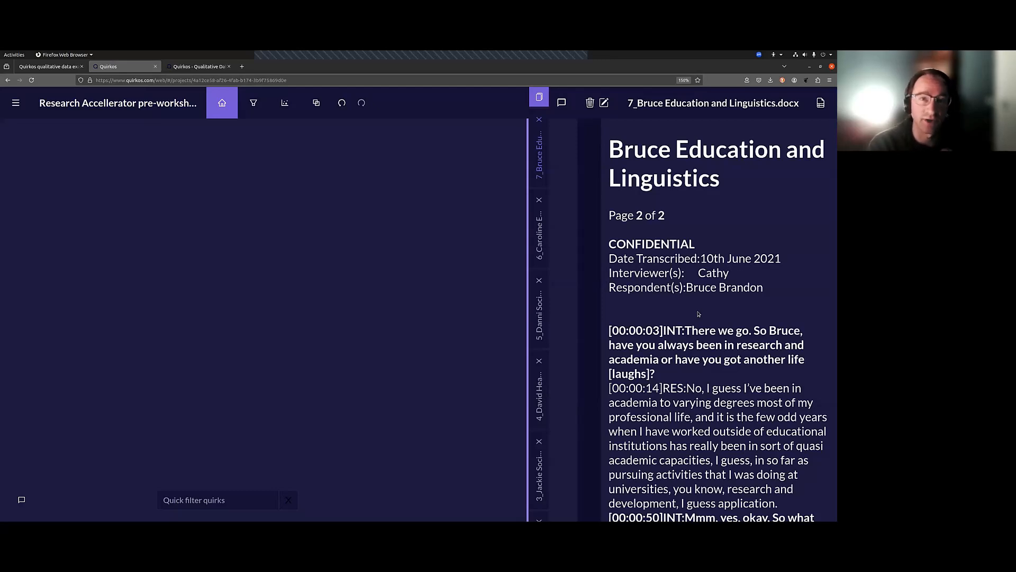
left_click(821, 104)
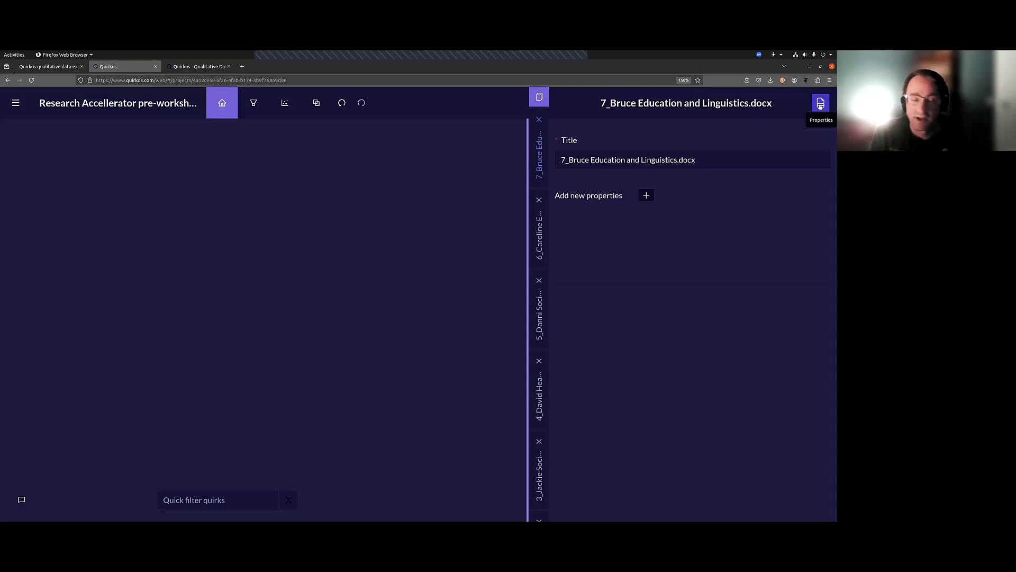
left_click(646, 196)
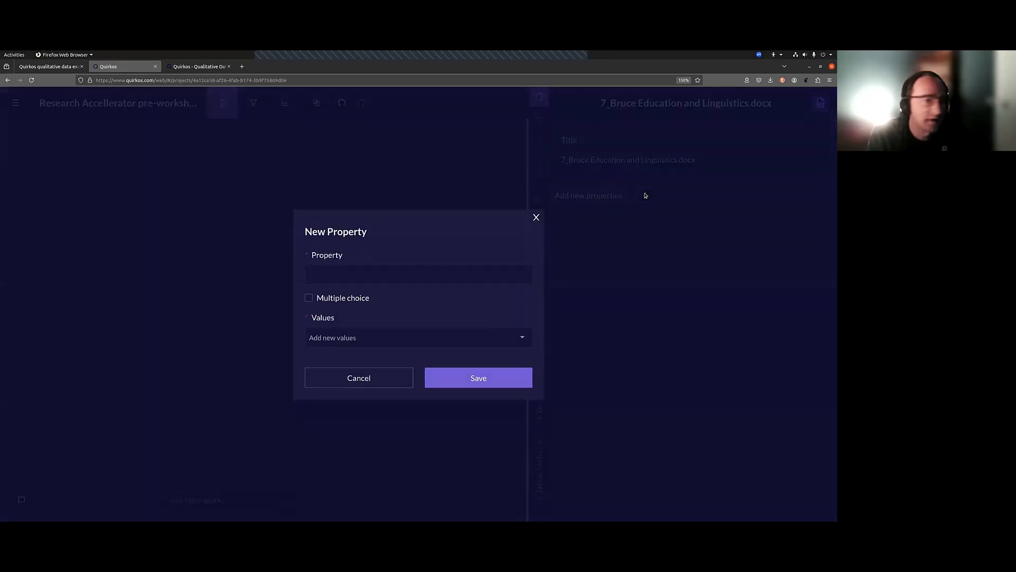
left_click(499, 275)
type("Age")
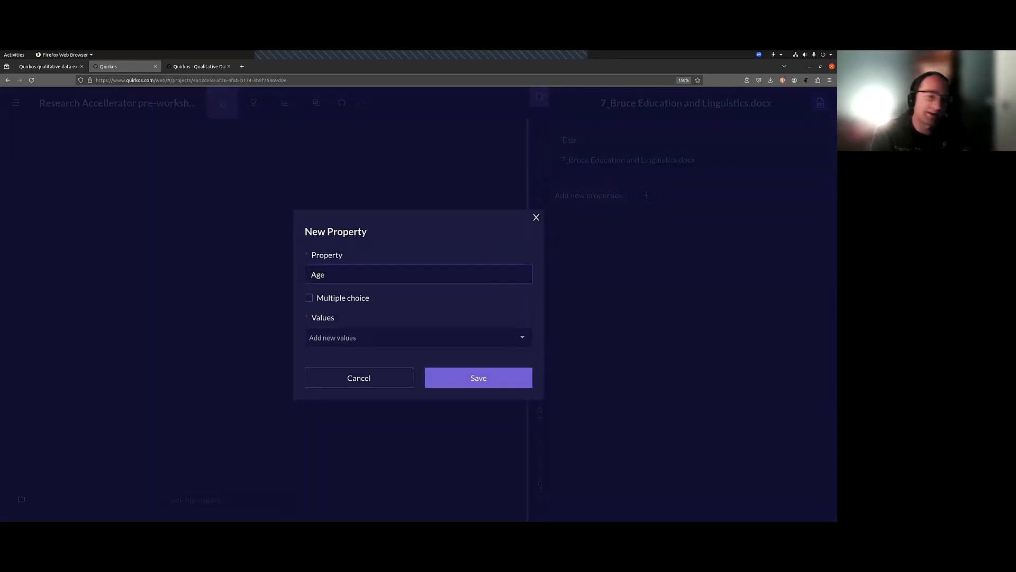
key("Return")
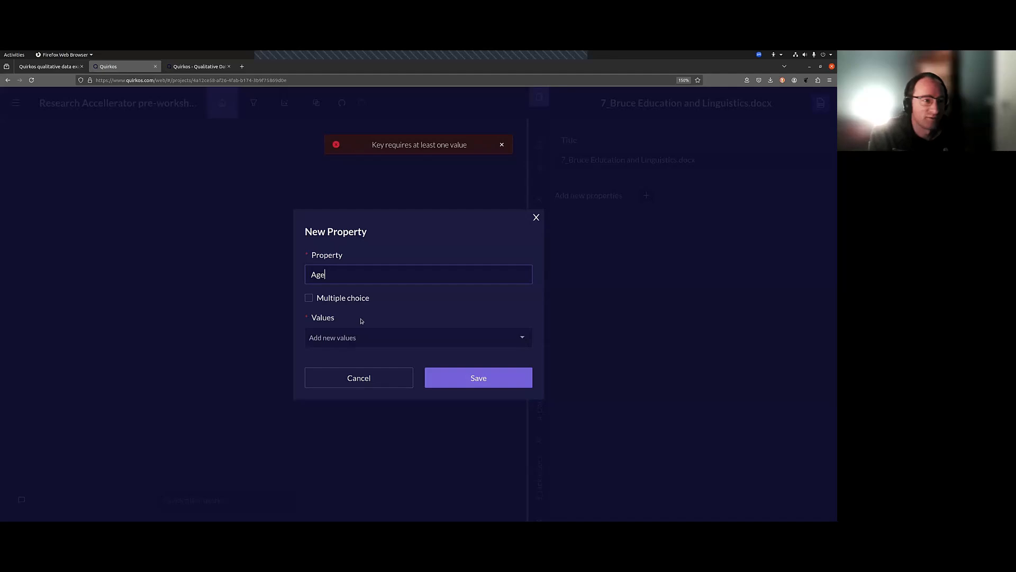
left_click(378, 334)
type("44")
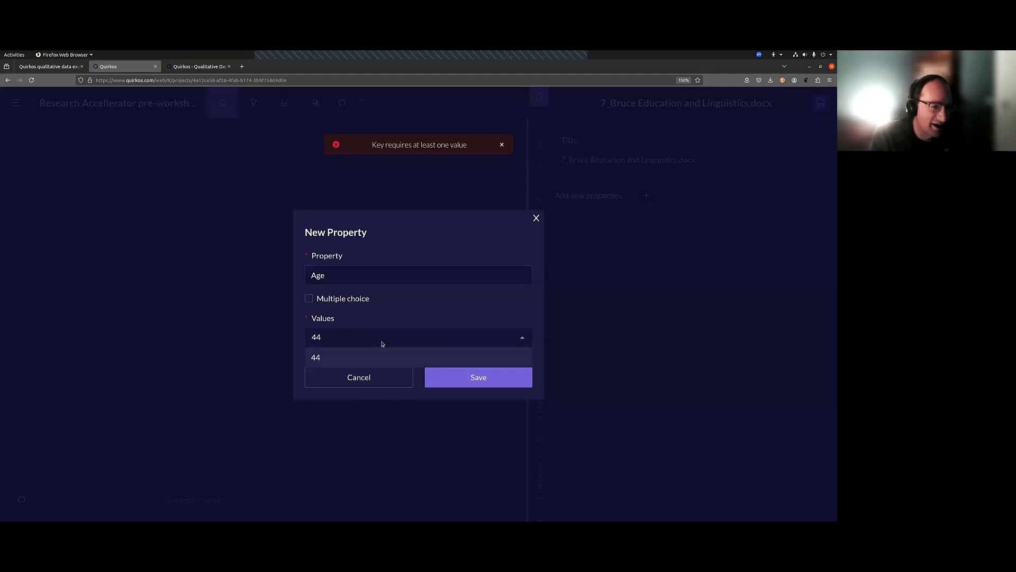
key("Return")
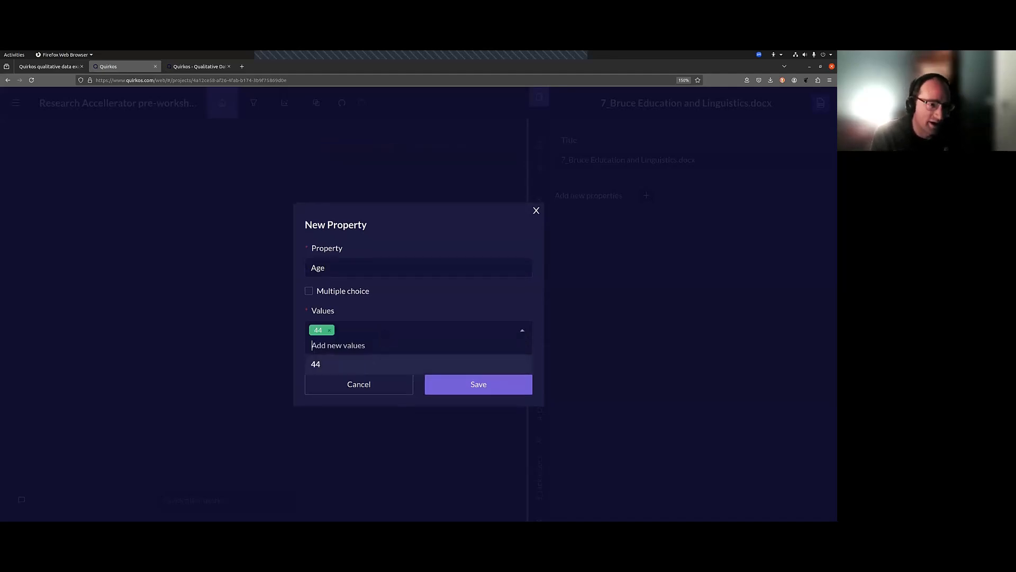
type("22")
key("Return")
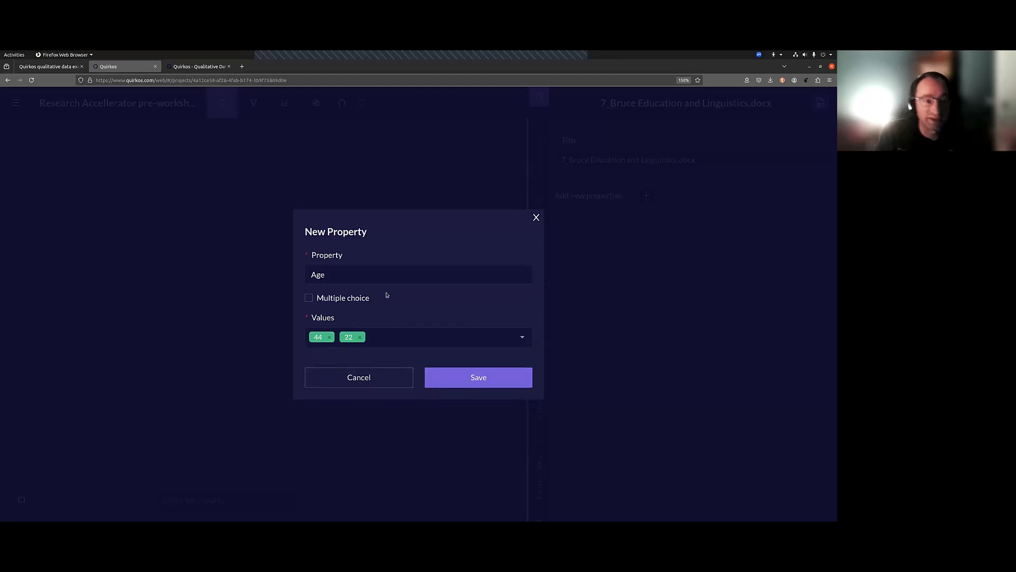
left_click(454, 373)
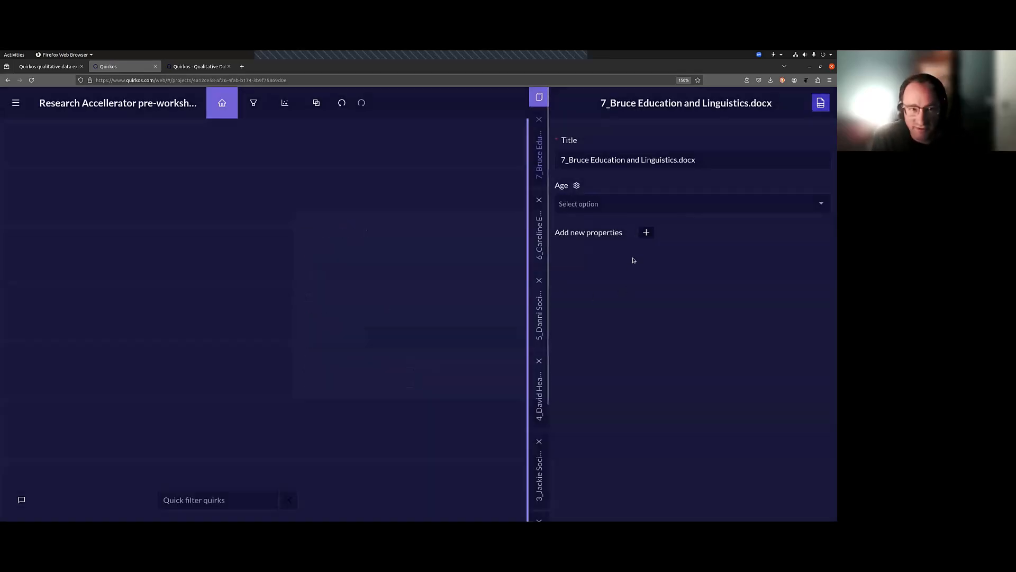
left_click(820, 204)
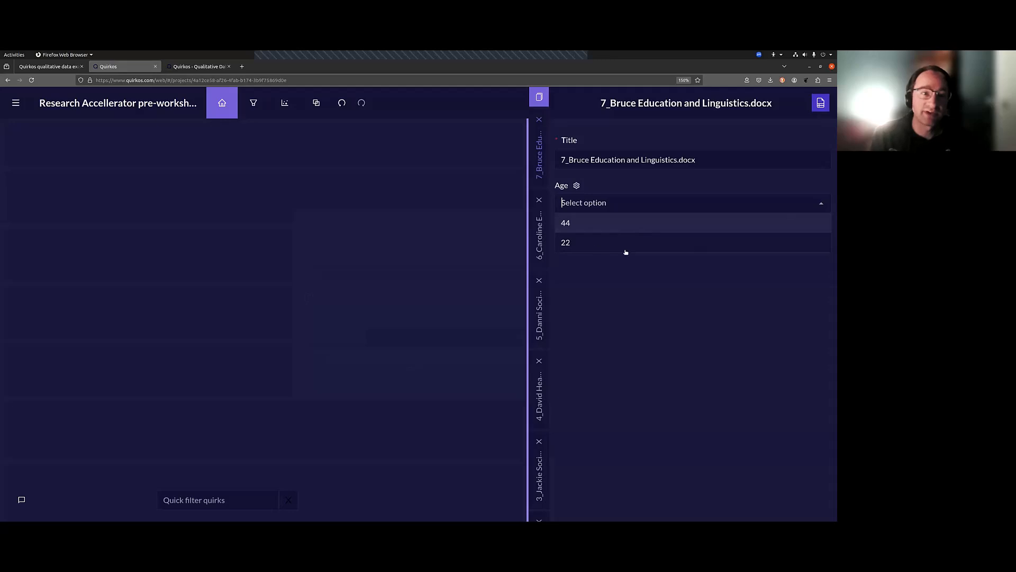
left_click(589, 228)
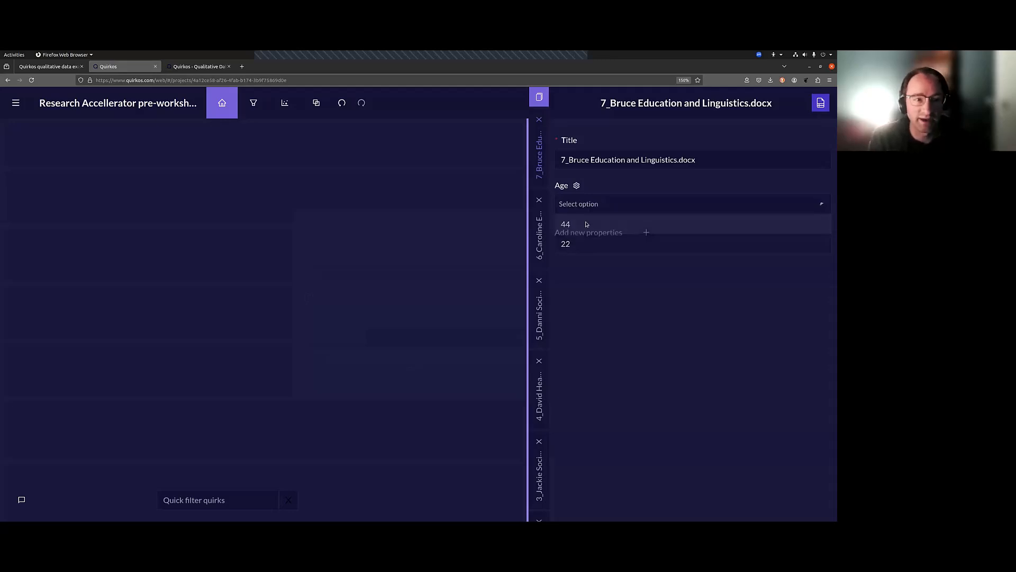
- Create a Location property with the values New Zealand, Scotland and Micronesia
left_click(646, 231)
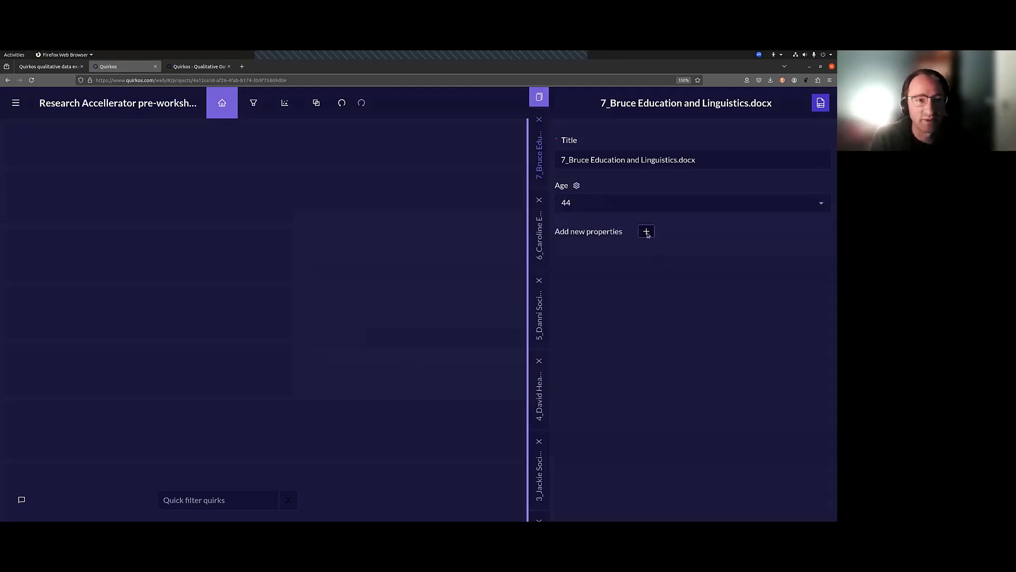
type("Location")
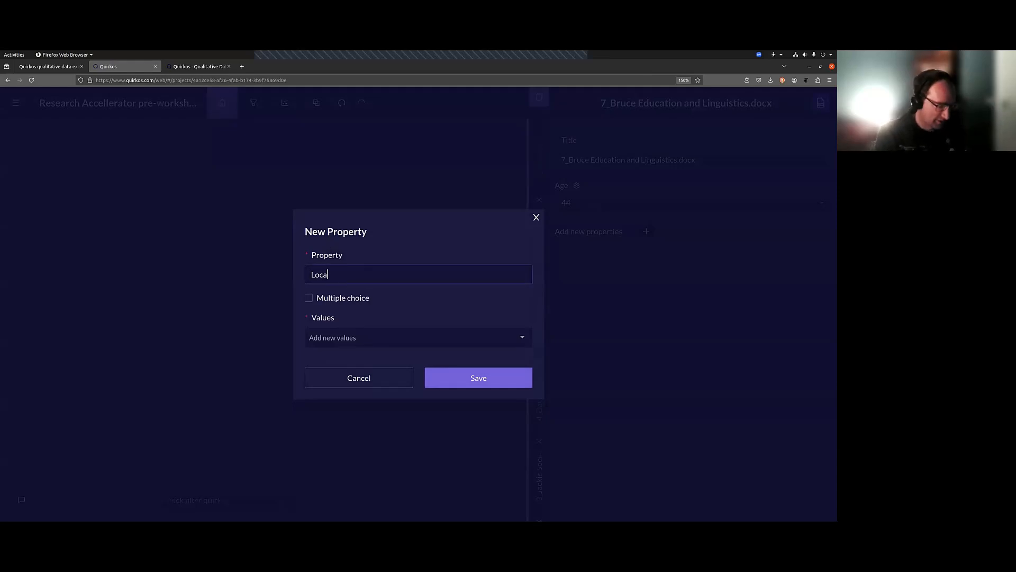
left_click(362, 339)
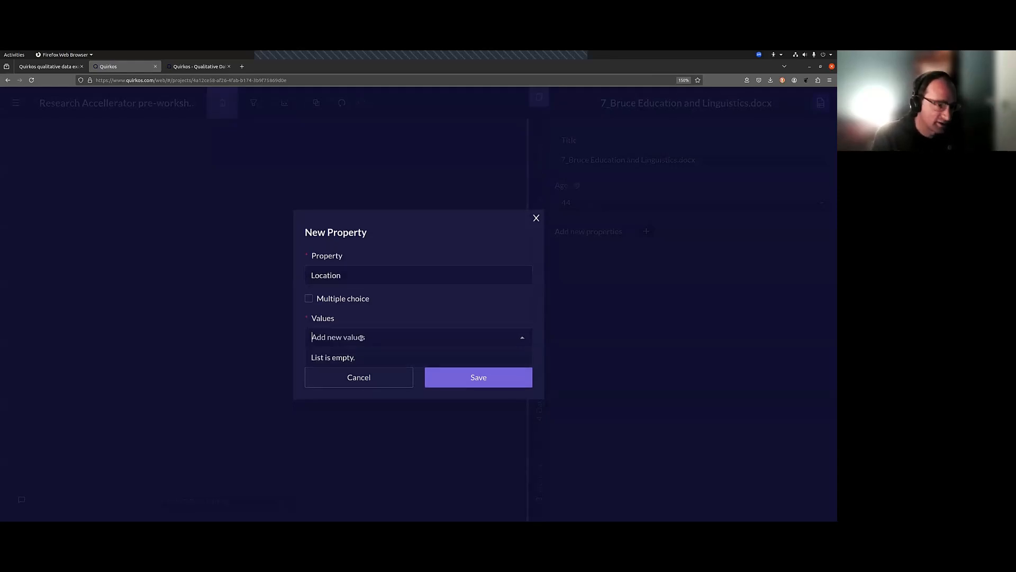
type("New Zealand")
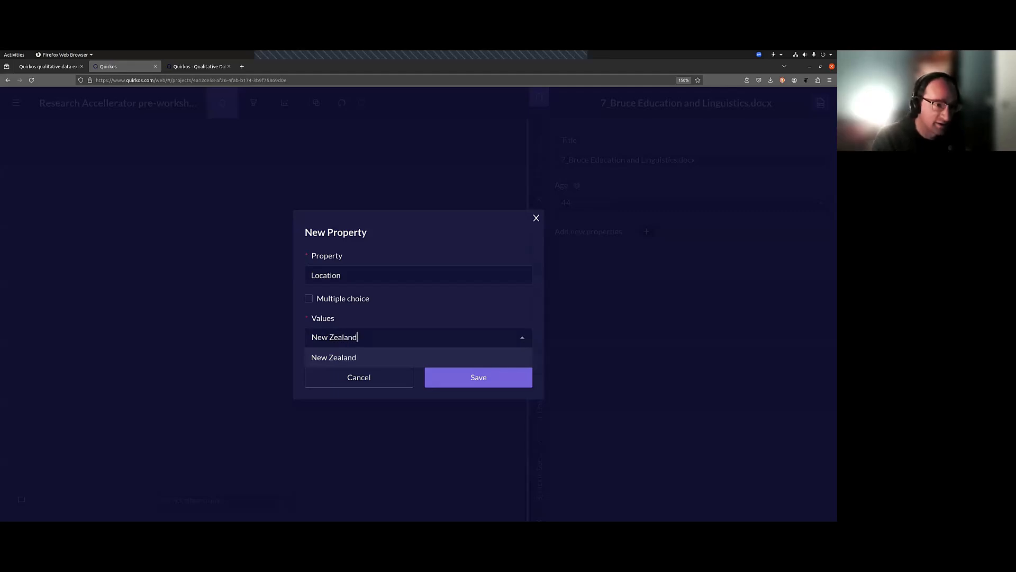
key("Return")
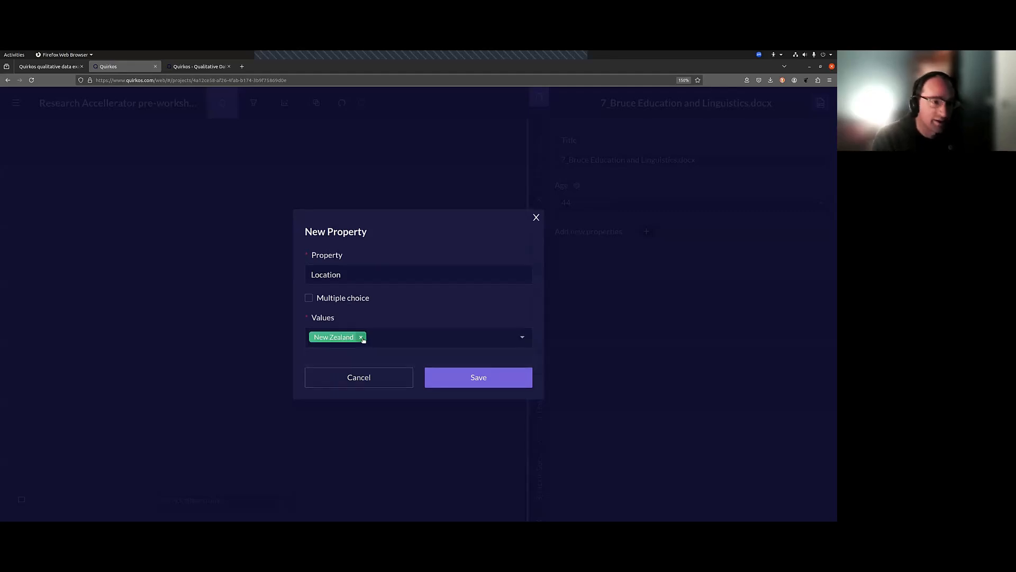
left_click(405, 341)
type("Scotland")
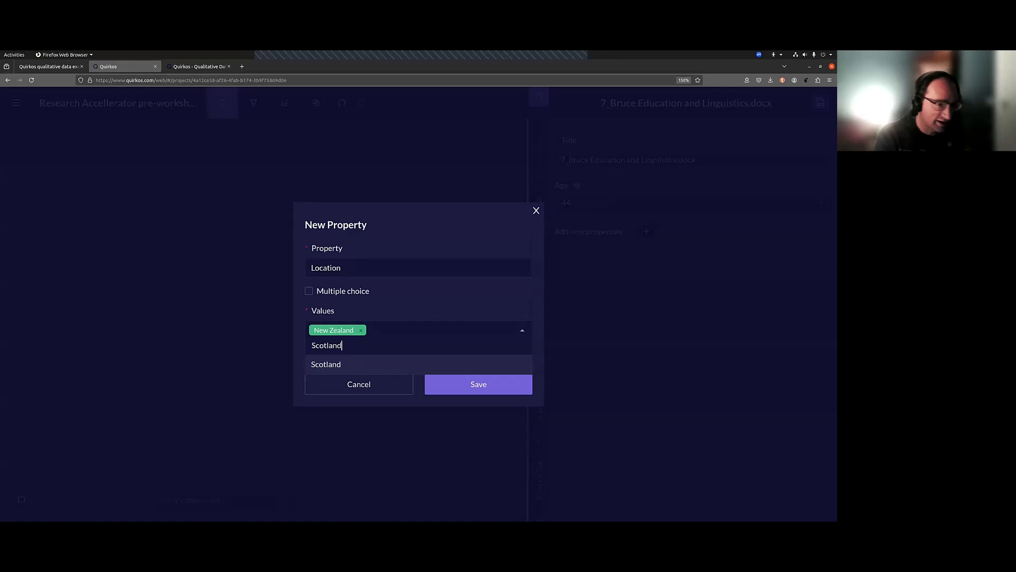
key("Return")
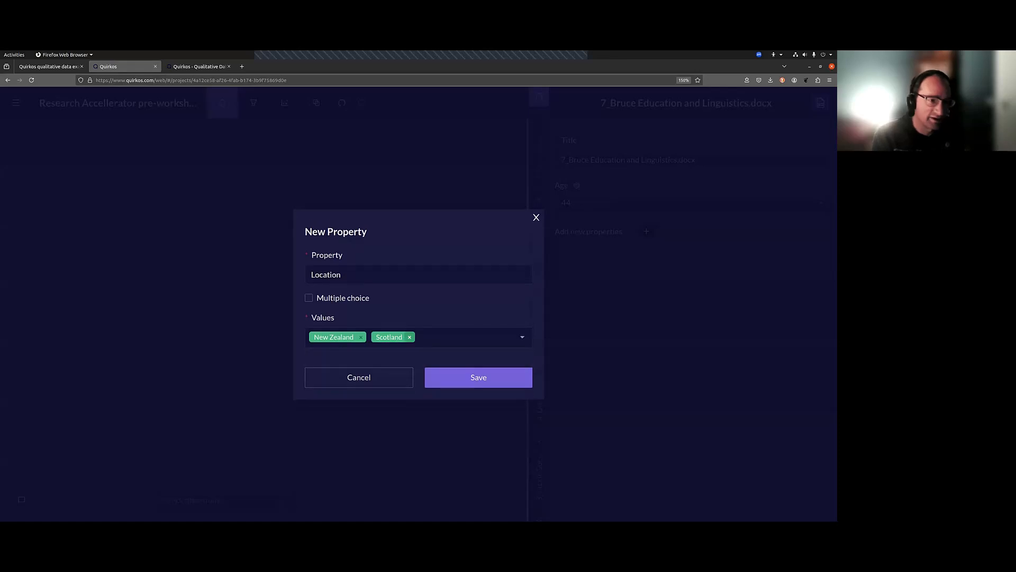
left_click(482, 338)
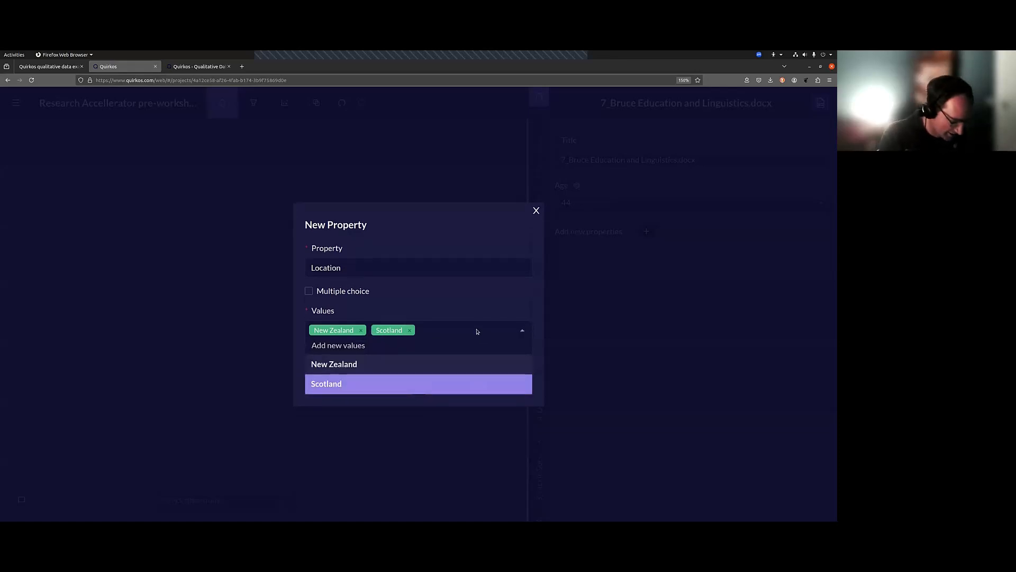
type("Micronesia")
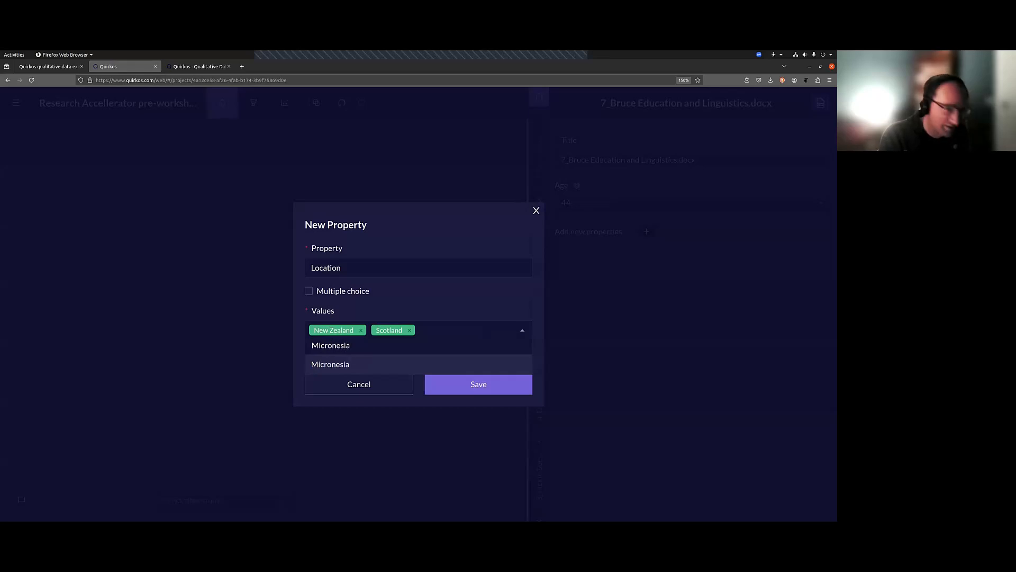
key("Return")
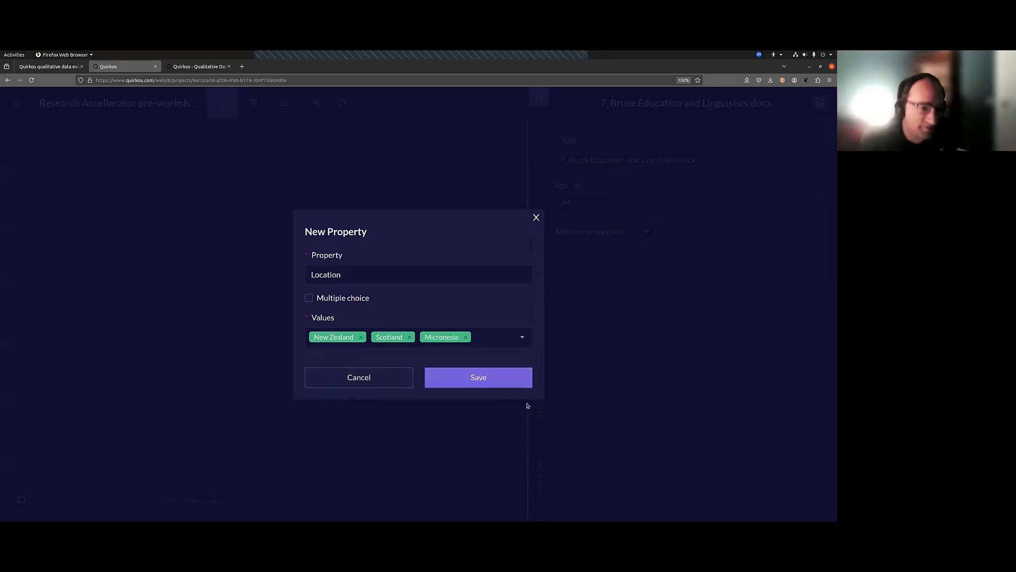
left_click(479, 377)
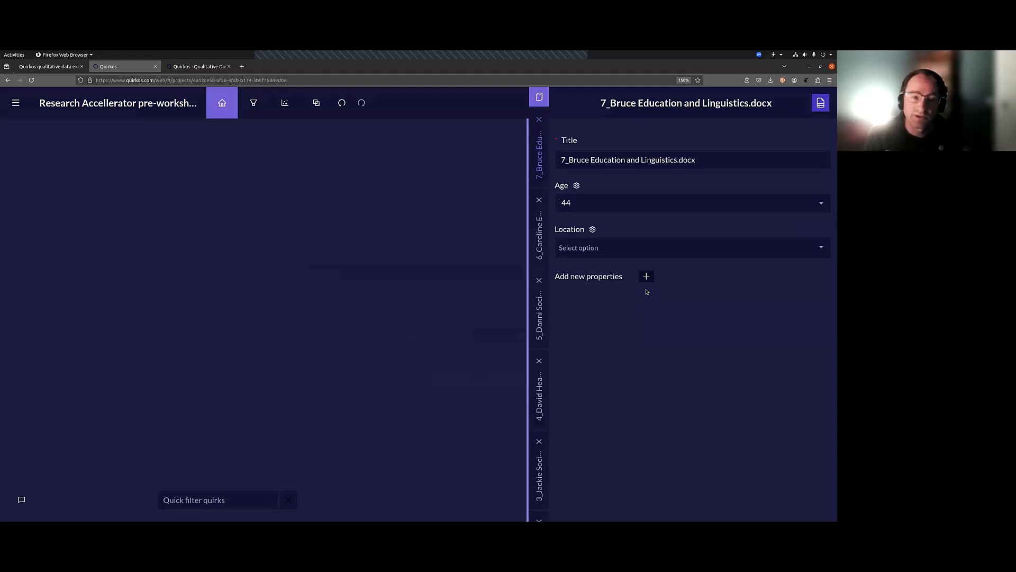
- Create a Notes property with the placeholder value "val"
left_click(646, 276)
left_click(385, 278)
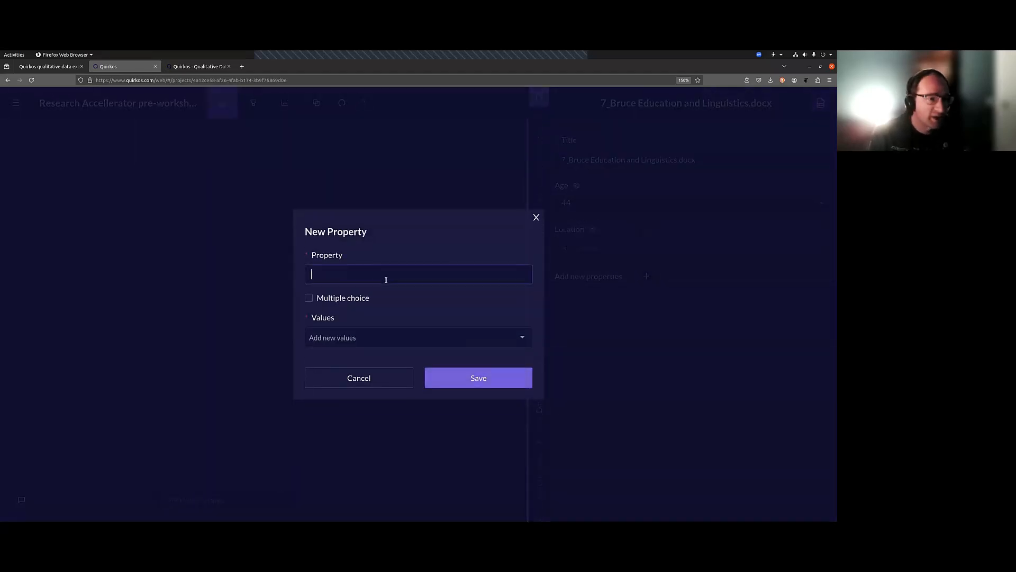
type("NOtes")
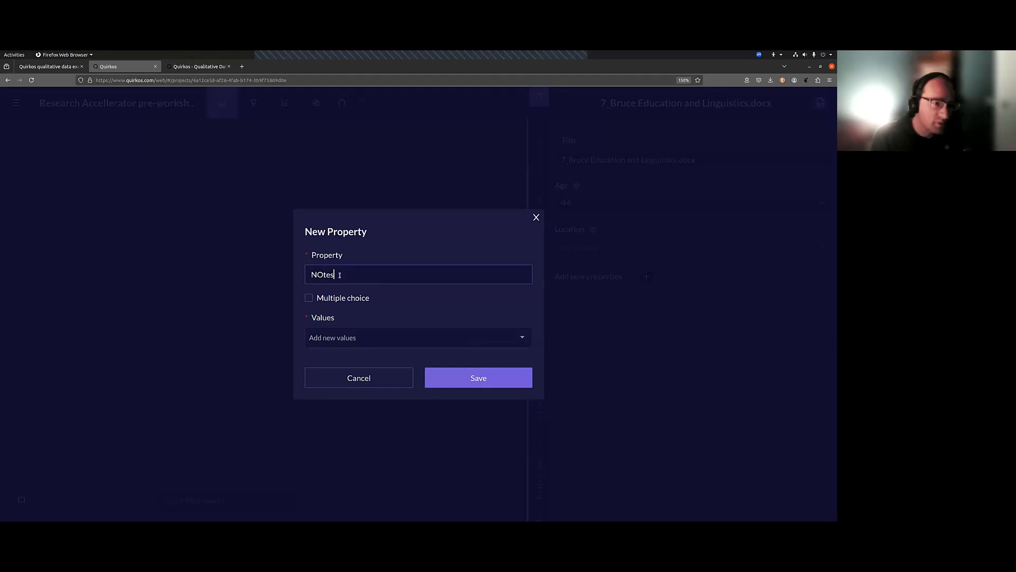
key("BackSpace")
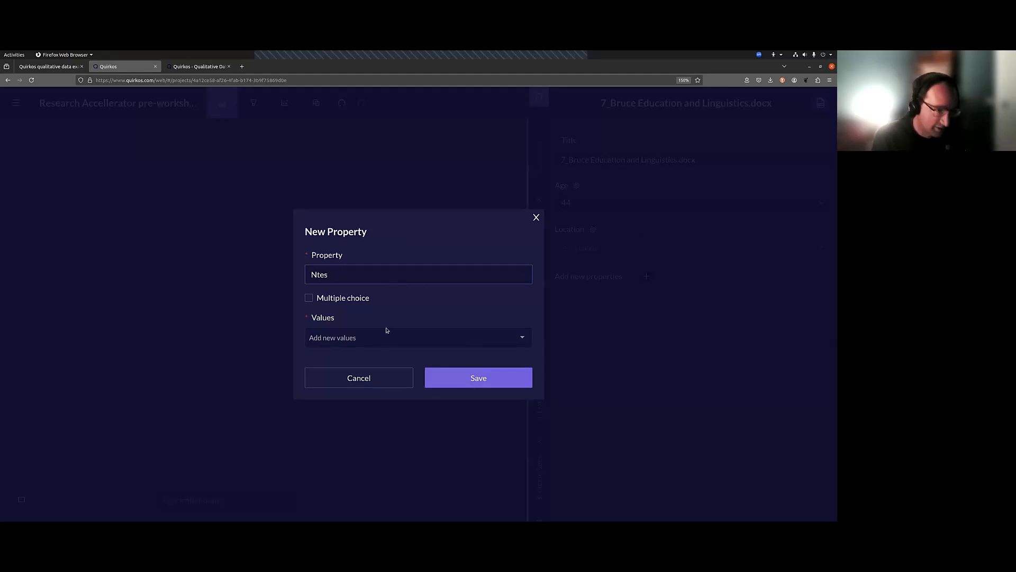
type("o")
left_click(386, 333)
type("val")
key("Return")
left_click(467, 378)
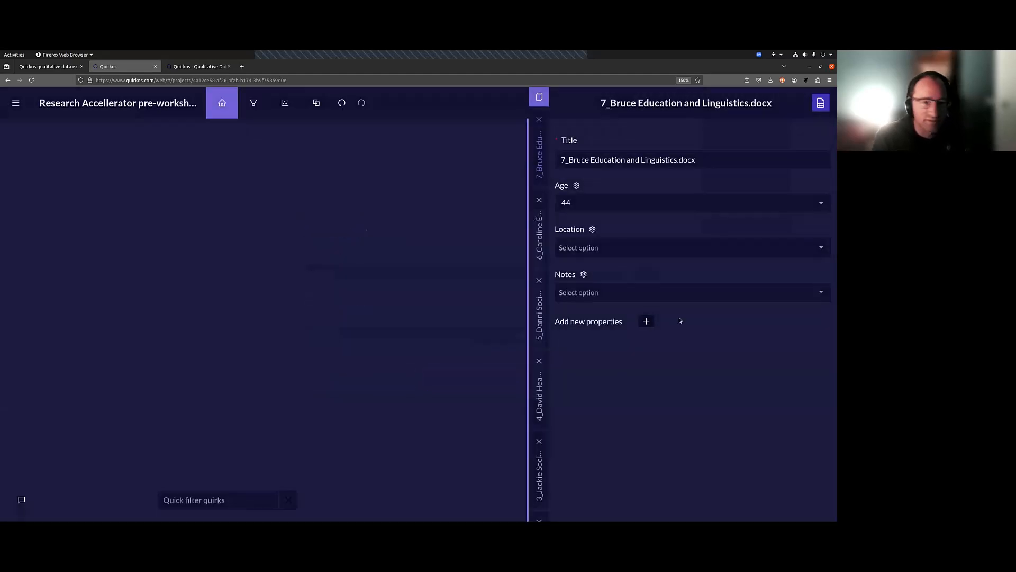
- Set the transcript's Notes to "This interview went really well, they wwere happy to cshare!" and its Location to New Zealand
left_click(643, 291)
type("This in")
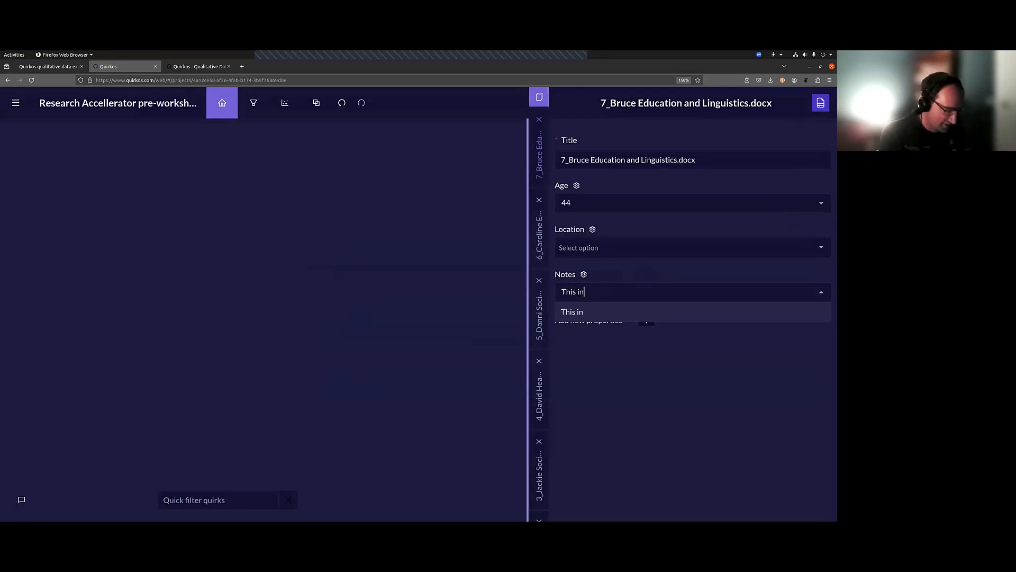
type("terview went re")
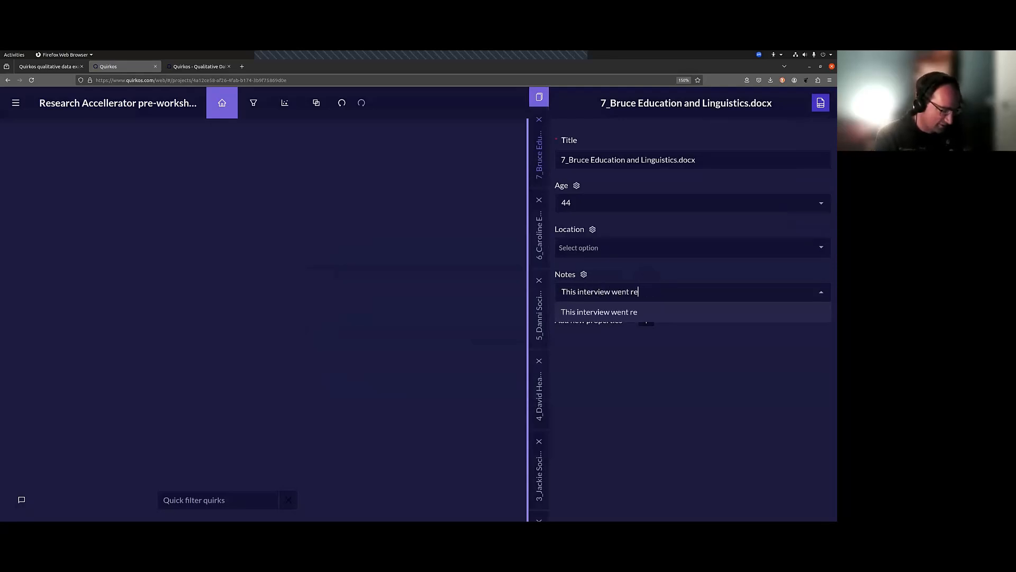
type("ally well, they wwer")
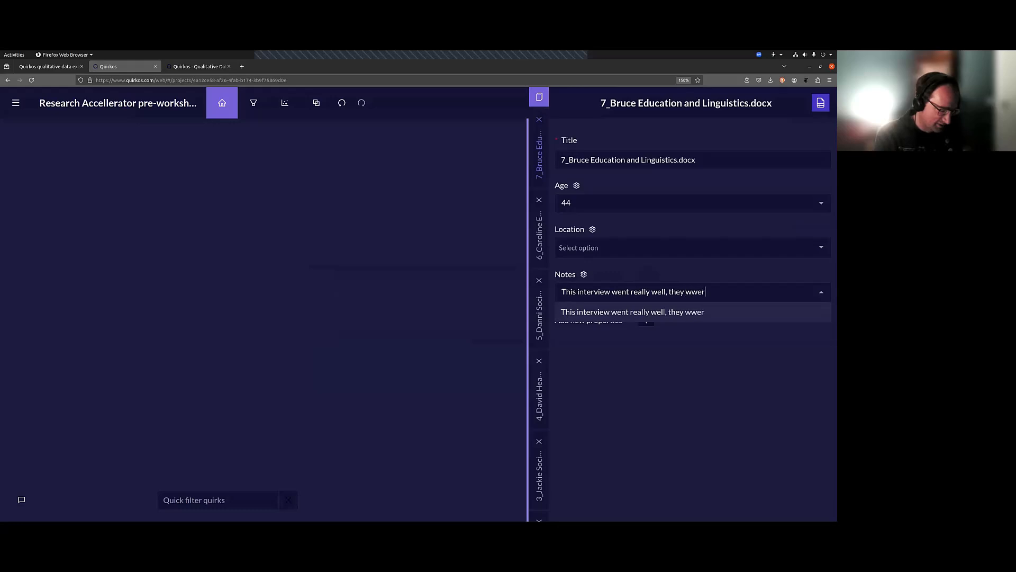
type("e happy to cs")
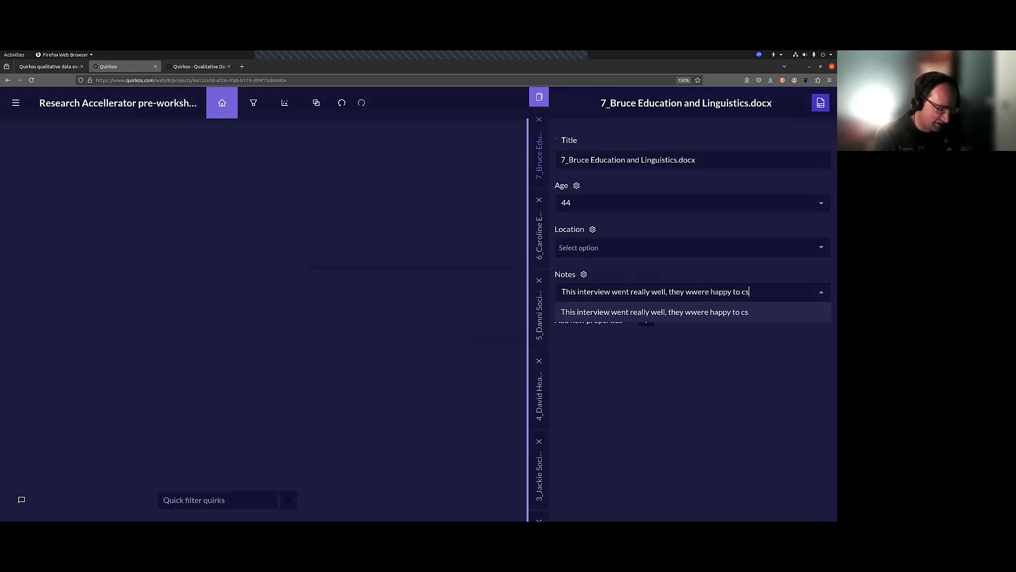
type("hare!")
key("Return")
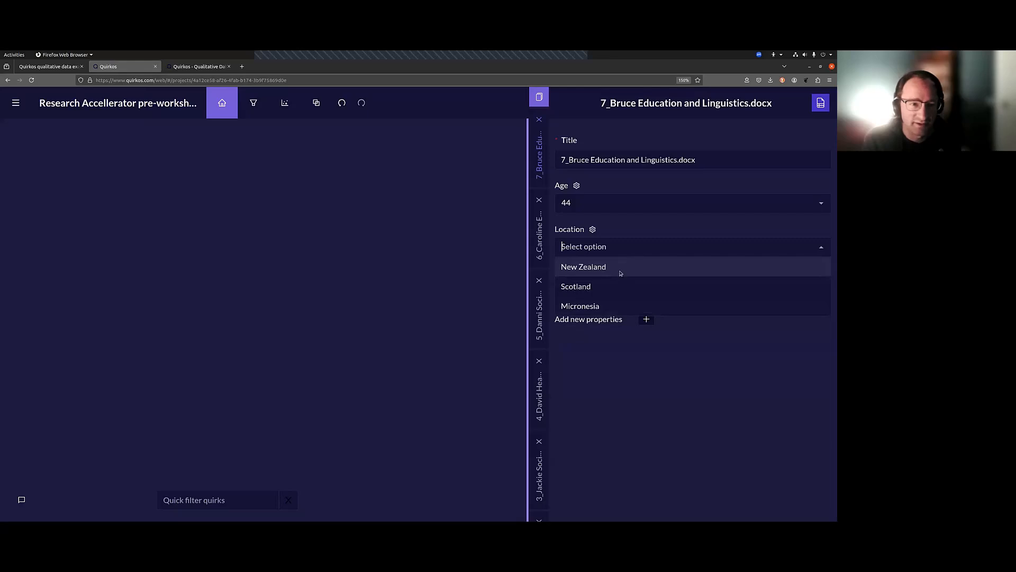
left_click(620, 273)
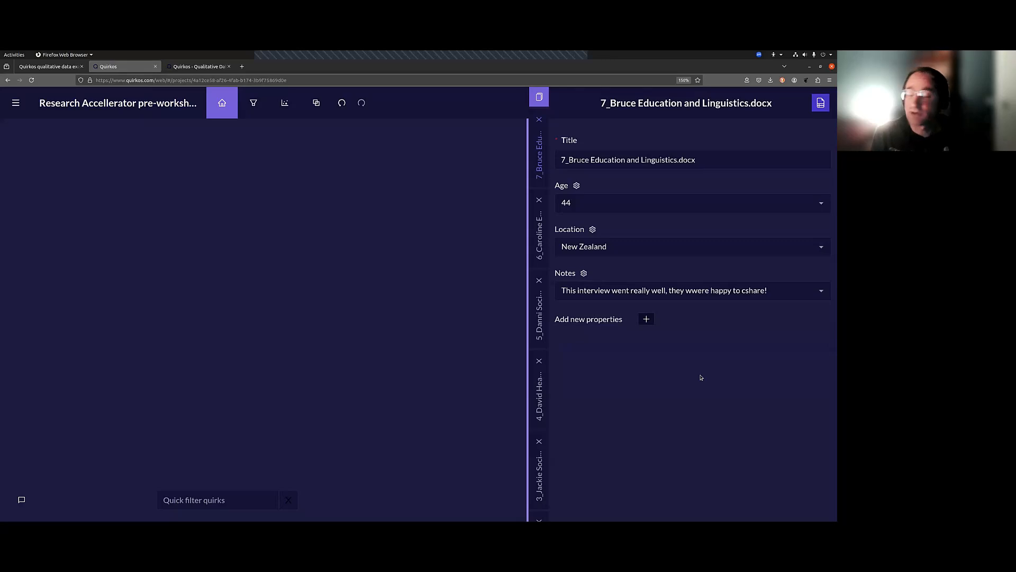
- Start a new source property named Data type and add Interviews as its first value
left_click(647, 319)
type("Data")
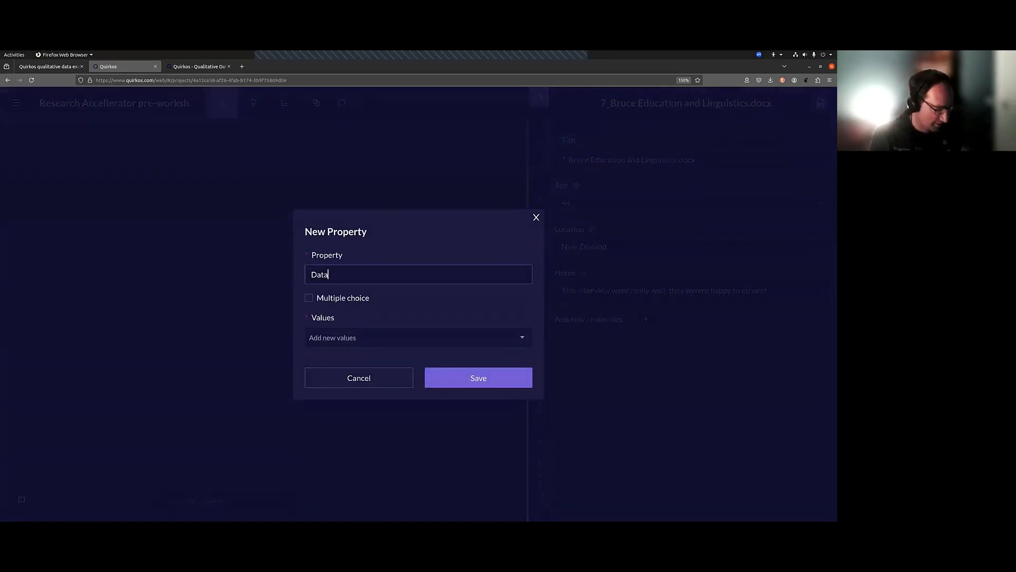
type(" type")
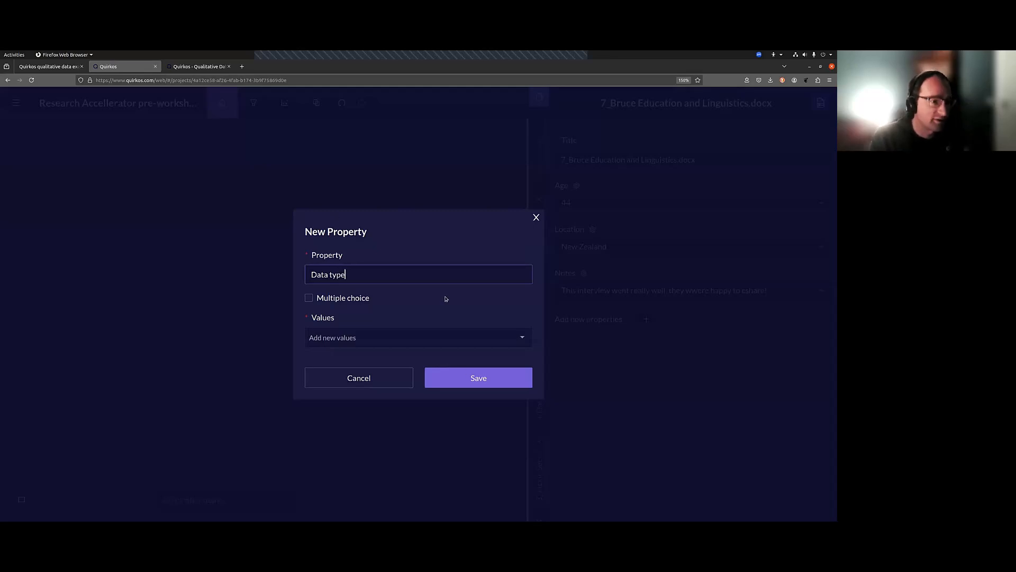
left_click(460, 335)
type("Intervie")
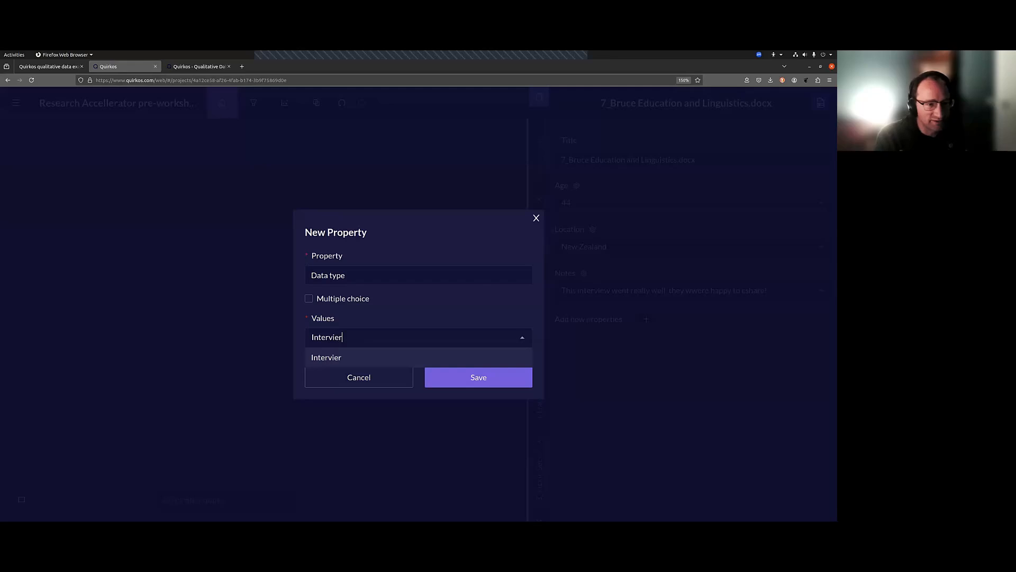
type("ws")
key("Return")
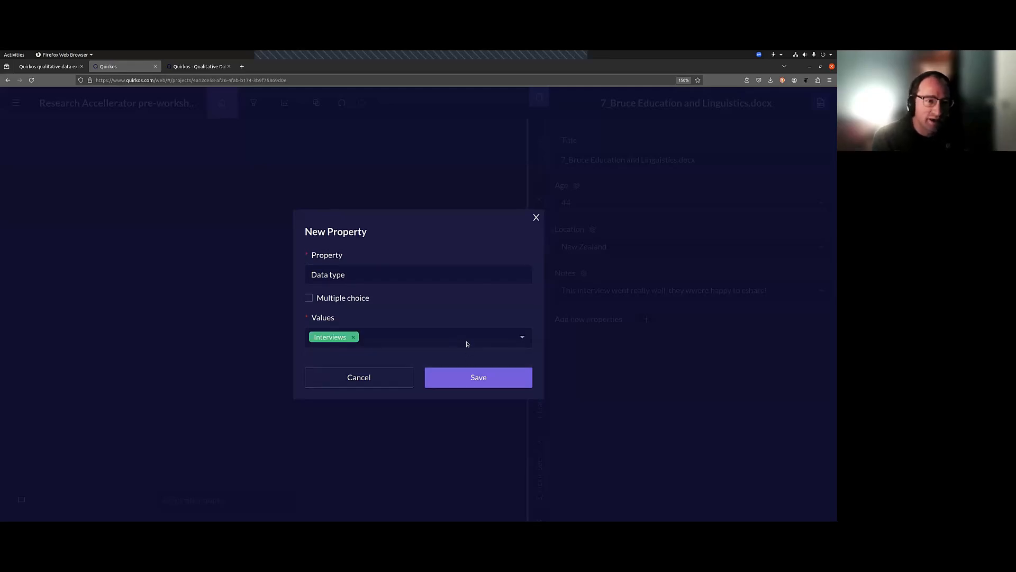
- Add Focus Groups and Survey to the Data type property's values and save the property
left_click(466, 339)
type("Focaus")
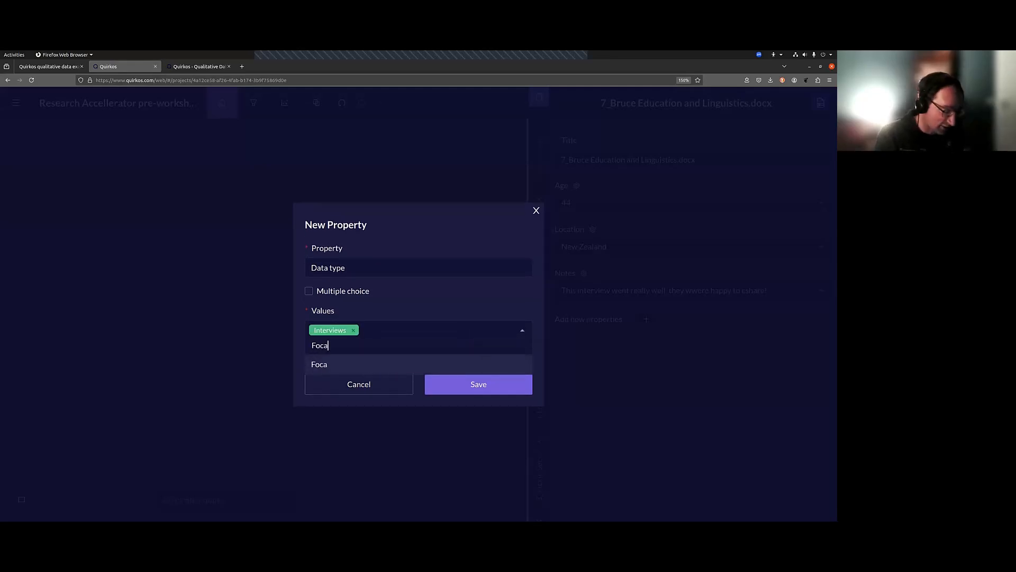
key("BackSpace")
key("BackSpace")
key("BackSpace")
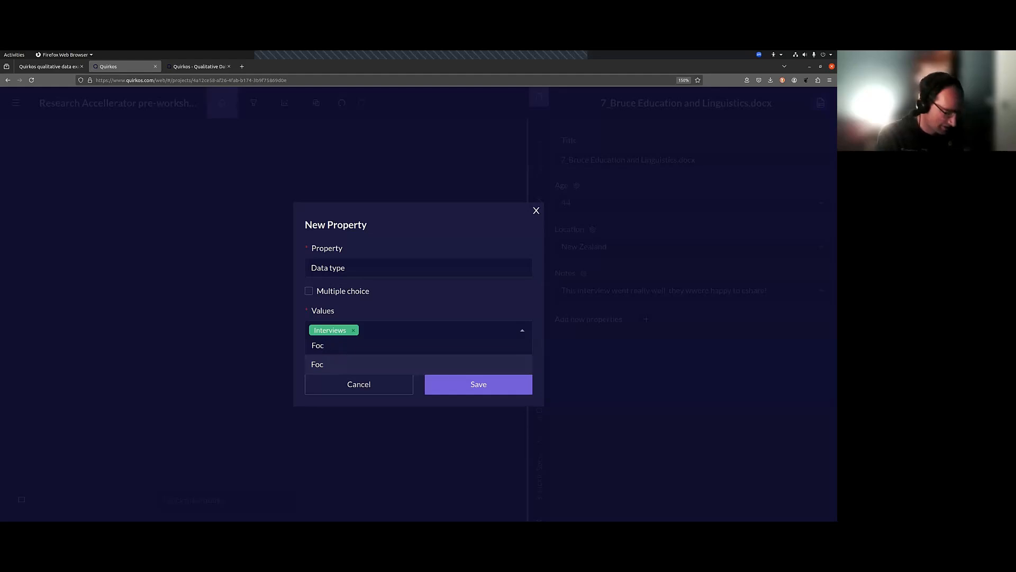
type("us Groups")
key("Return")
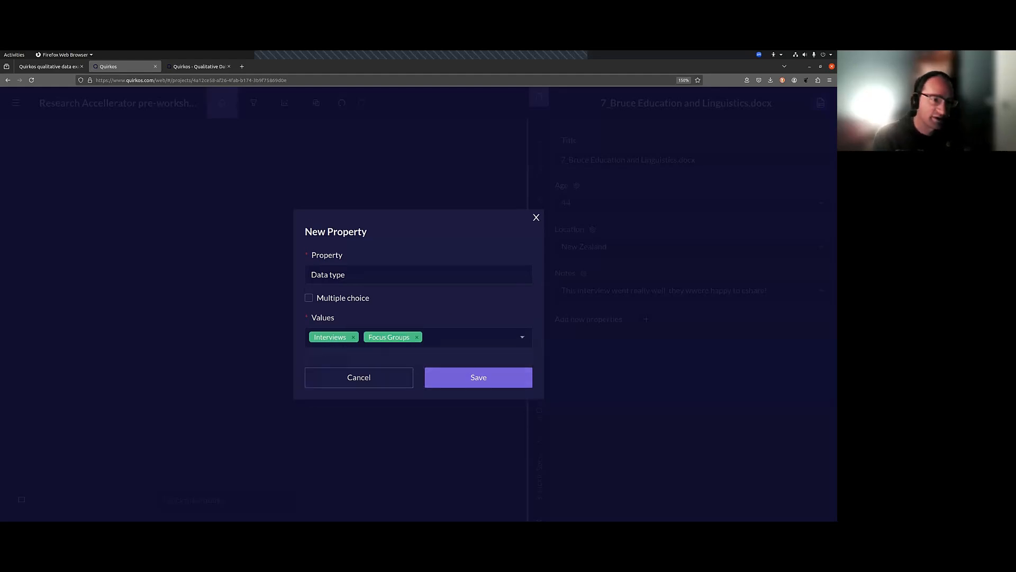
left_click(445, 338)
type("Sur")
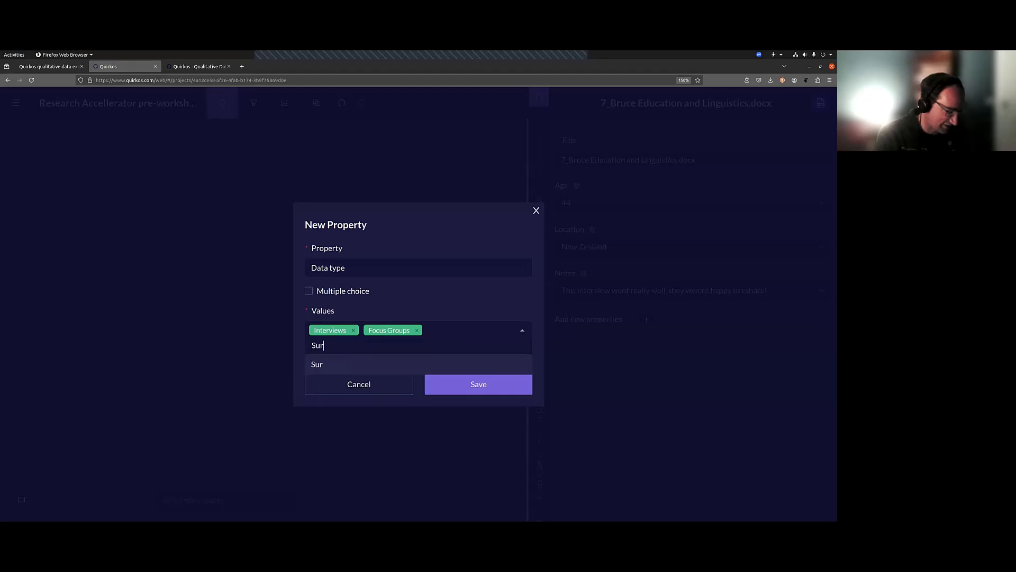
type("vey")
key("Return")
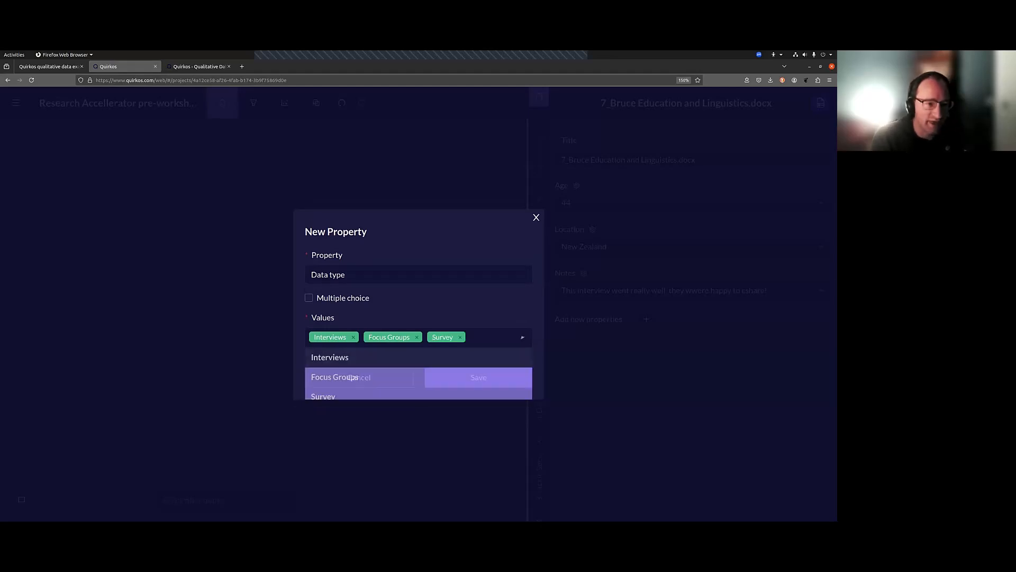
left_click(506, 386)
- Set the Education and Linguistics transcript's Data type to Interviews and replace it with the new value Journal Article
left_click(826, 338)
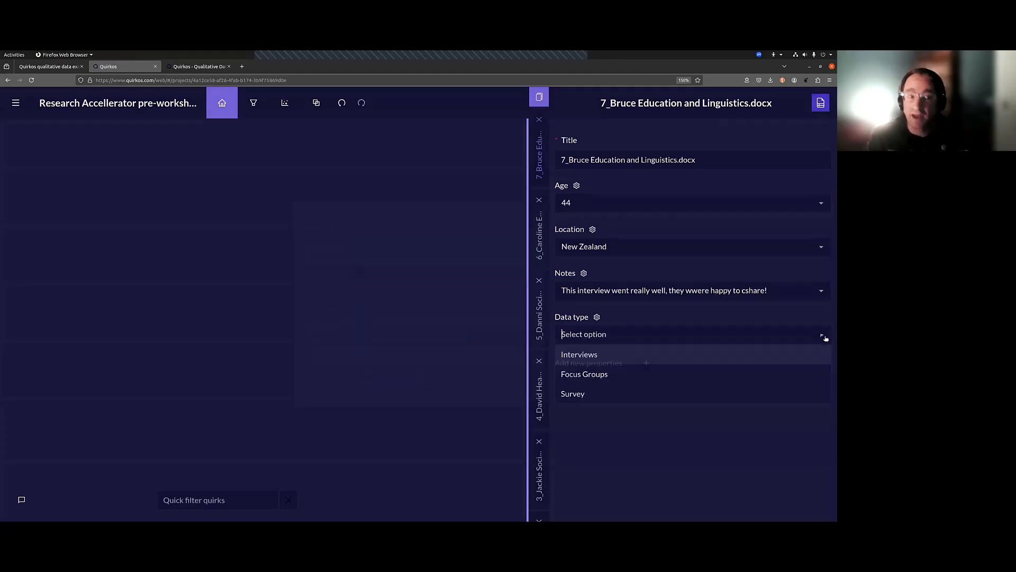
left_click(735, 363)
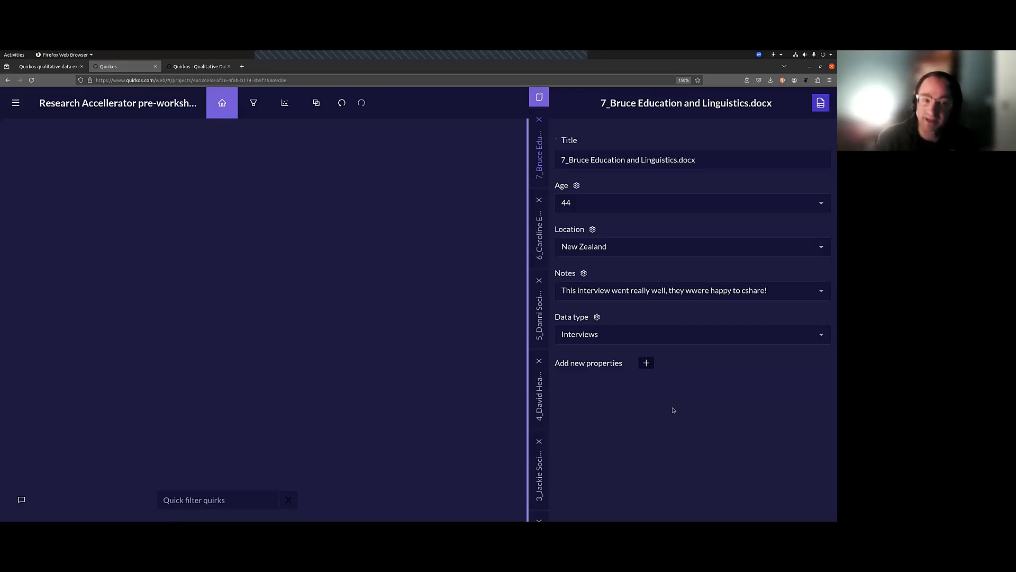
left_click(777, 341)
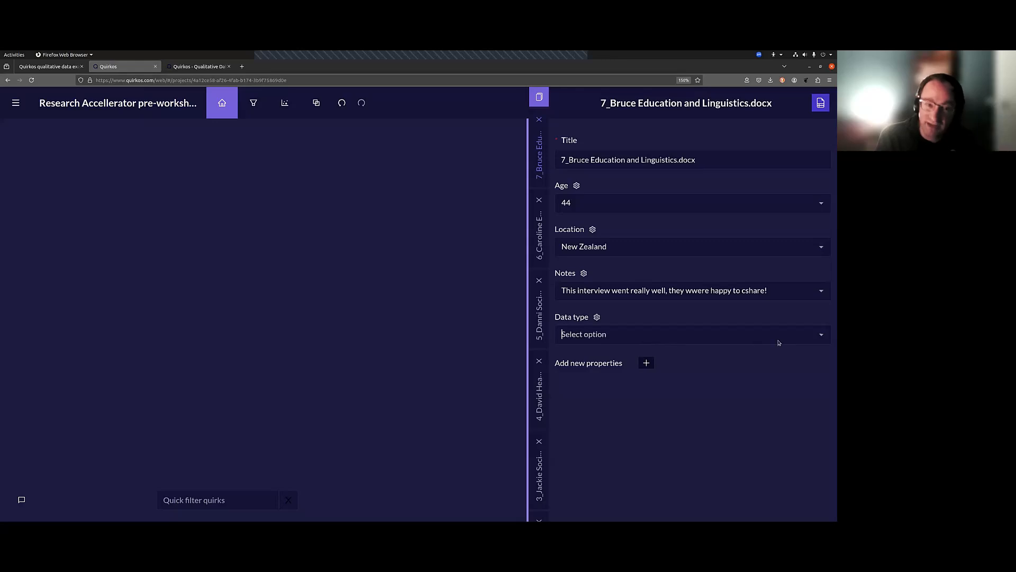
type("J")
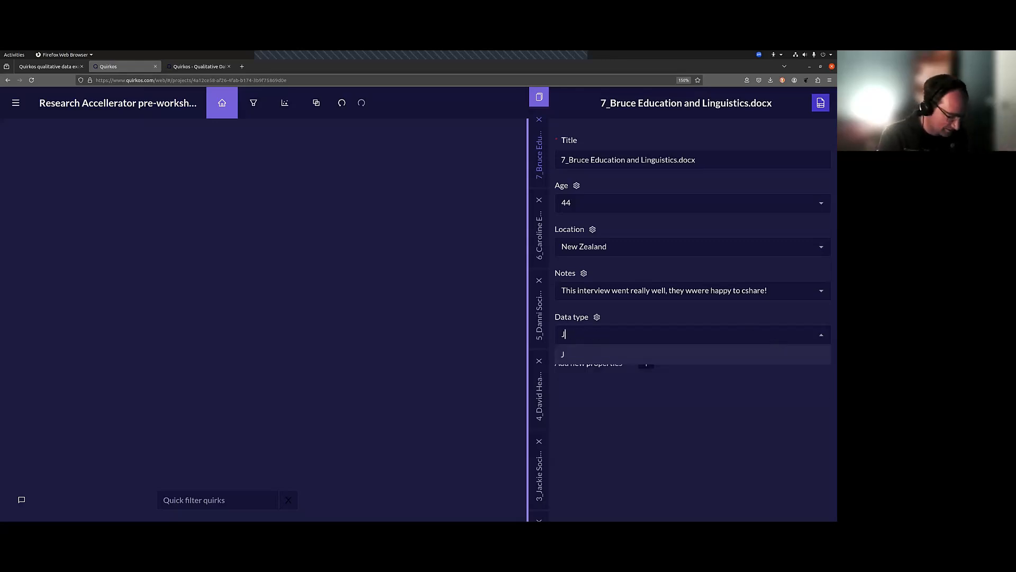
type("ournal Article")
key("Return")
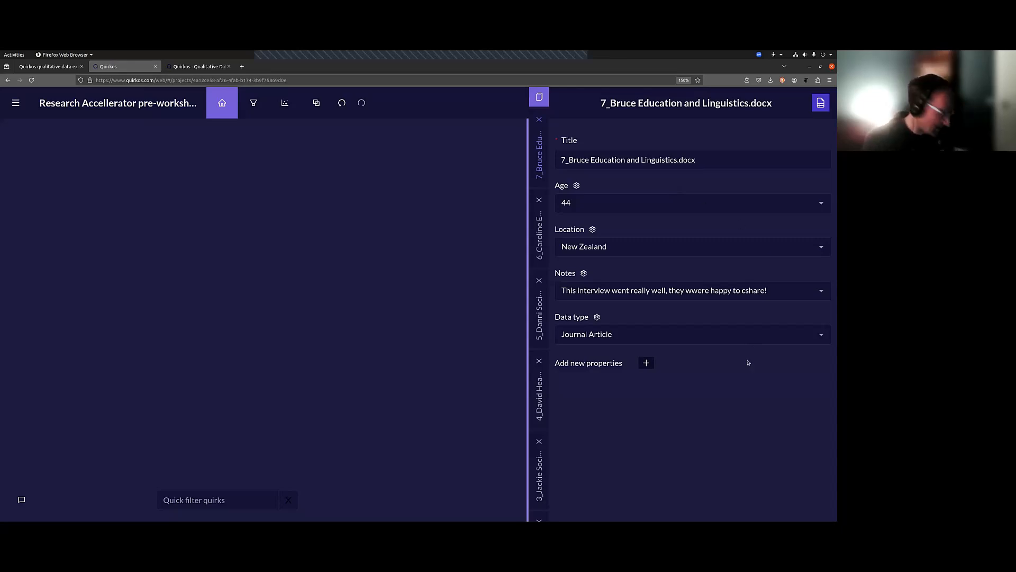
- For source 6, the Education transcript, set Age to 22 and Location to Scotland
left_click(539, 243)
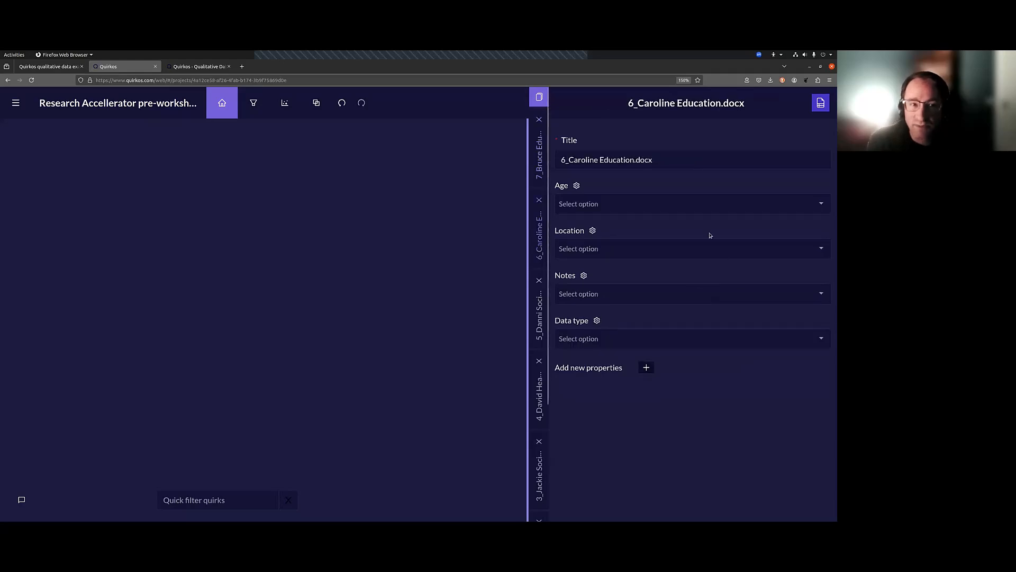
left_click(731, 207)
left_click(648, 244)
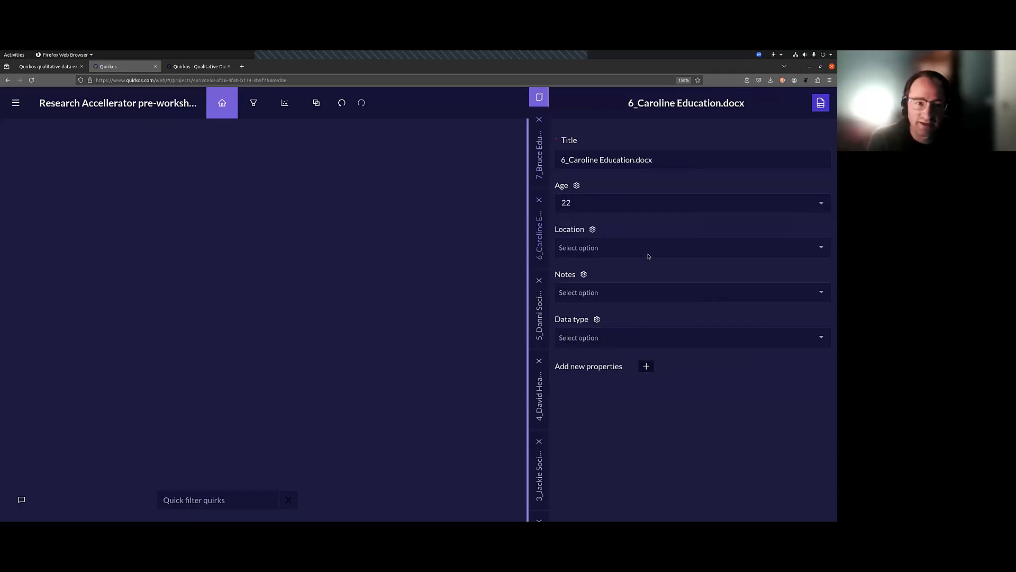
left_click(648, 246)
left_click(649, 289)
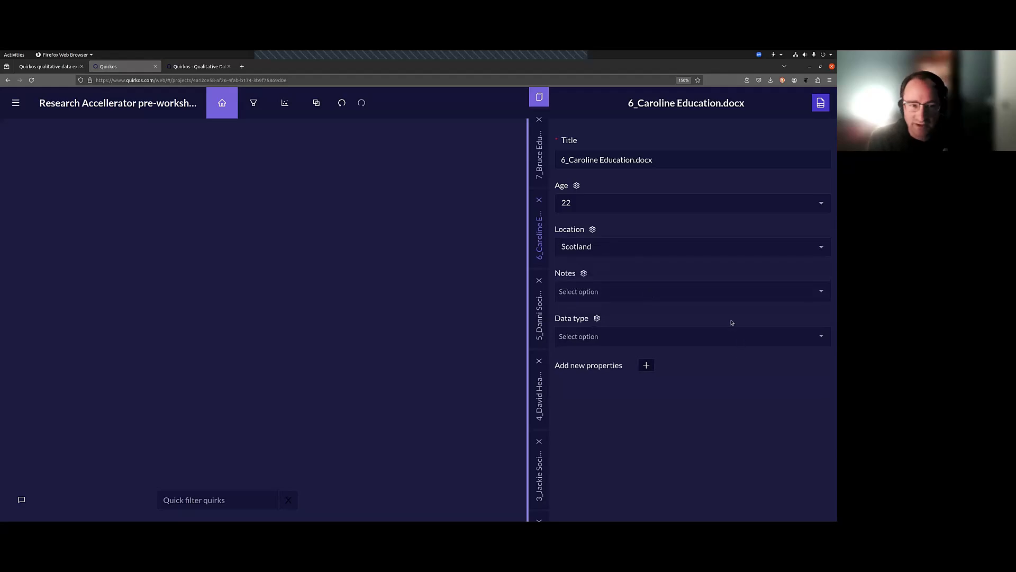
- From the Sociology of Health transcript's properties, create a "Consent form?" property with the value Yes and return to the transcript text
left_click(536, 319)
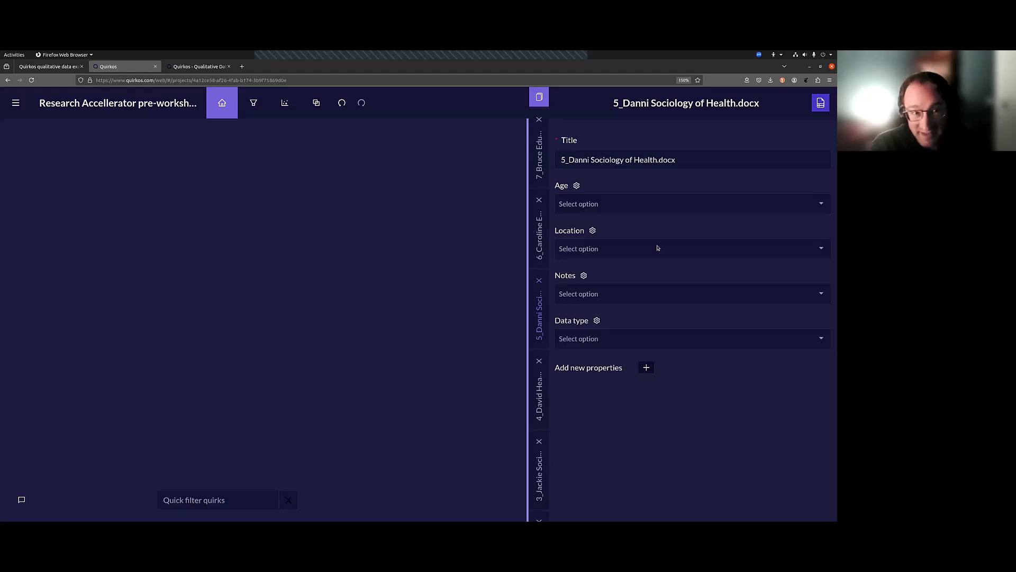
left_click(646, 368)
left_click(430, 281)
type("C")
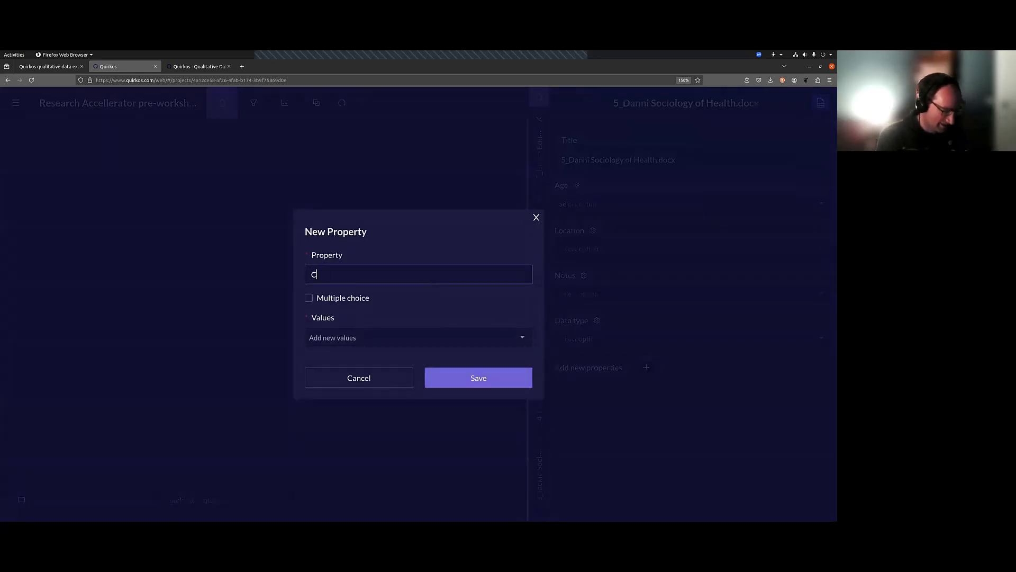
type("onsent form?")
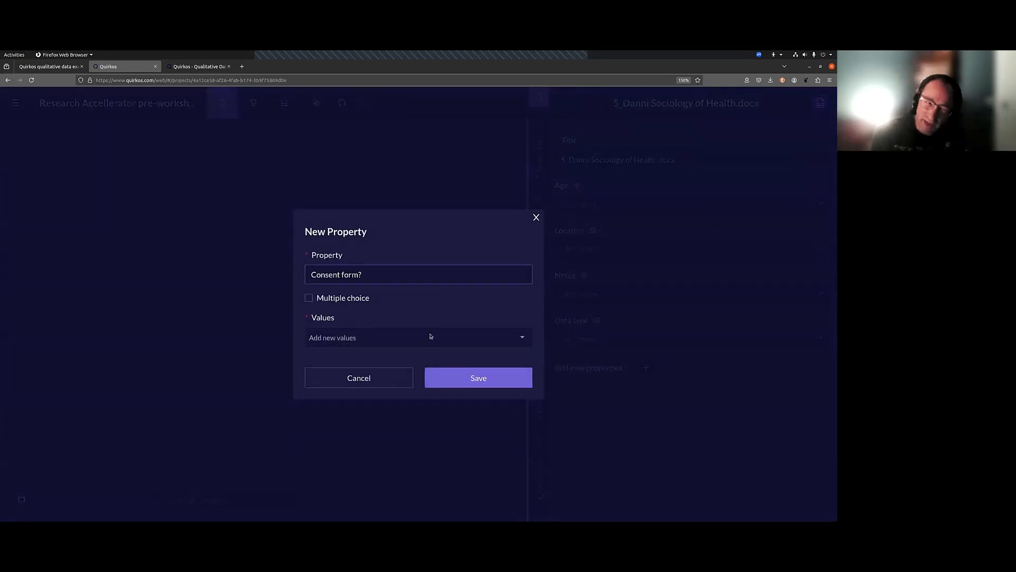
left_click(478, 381)
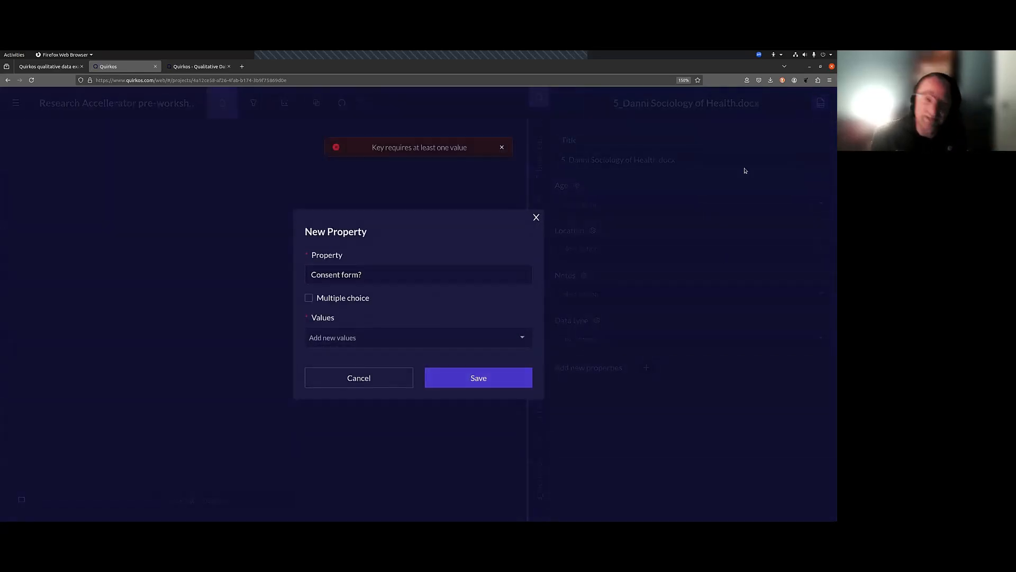
left_click(425, 345)
type("Yes")
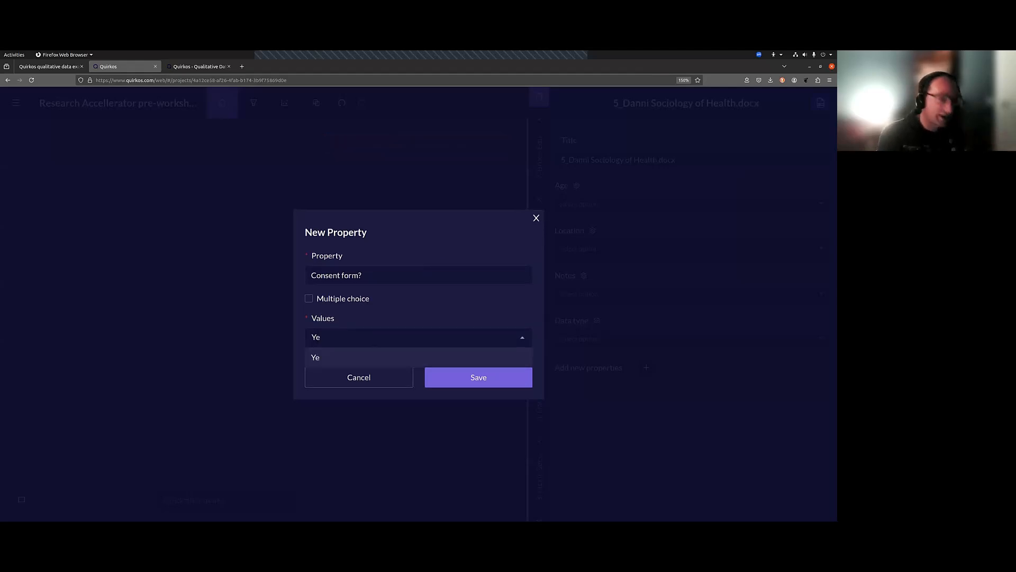
key("Return")
left_click(503, 387)
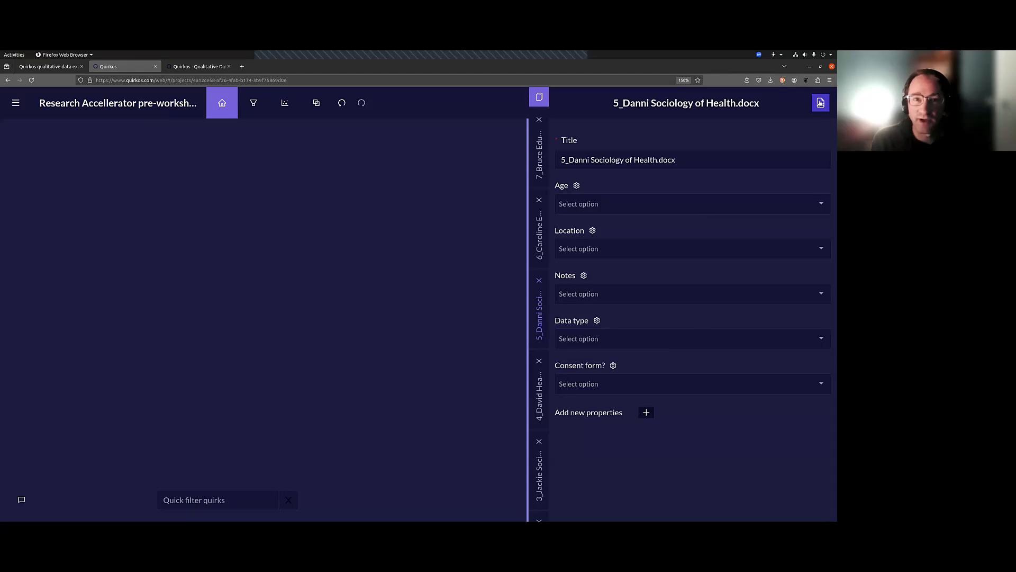
left_click(820, 102)
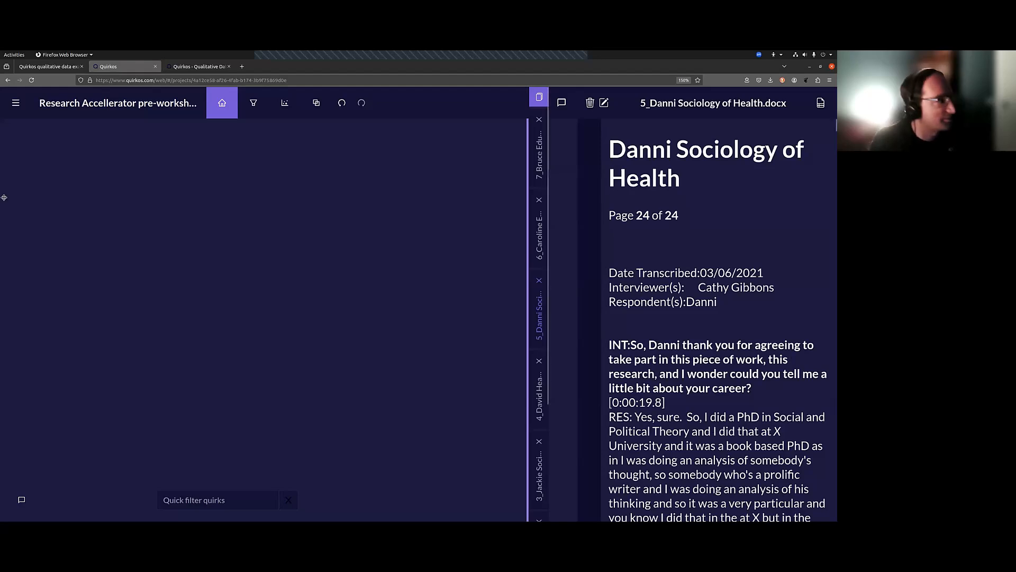
- Export the project as XLSX and open the downloaded Research Accellerator pre-workshop.xlsx in LibreOffice Calc
left_click(16, 103)
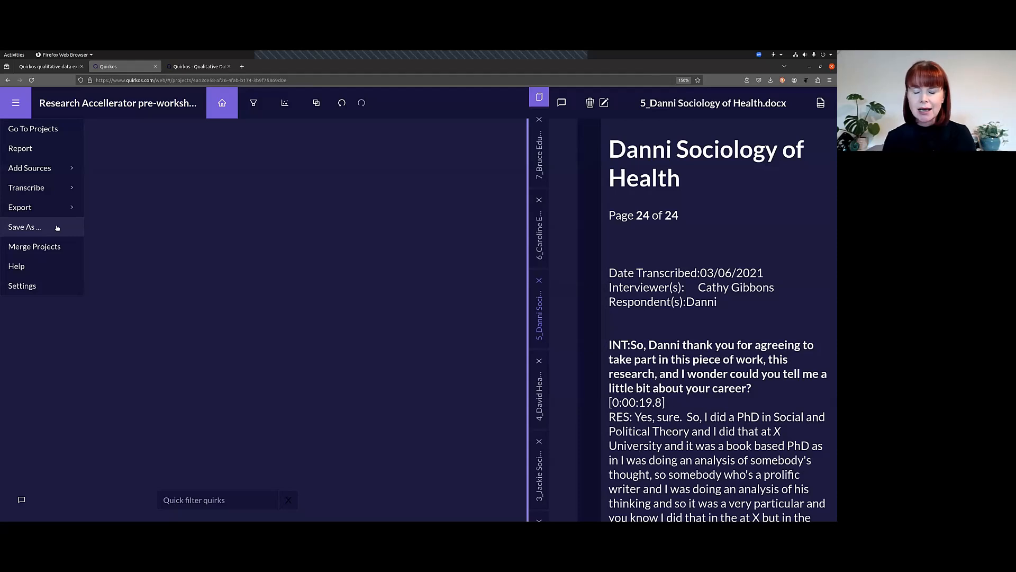
left_click(289, 205)
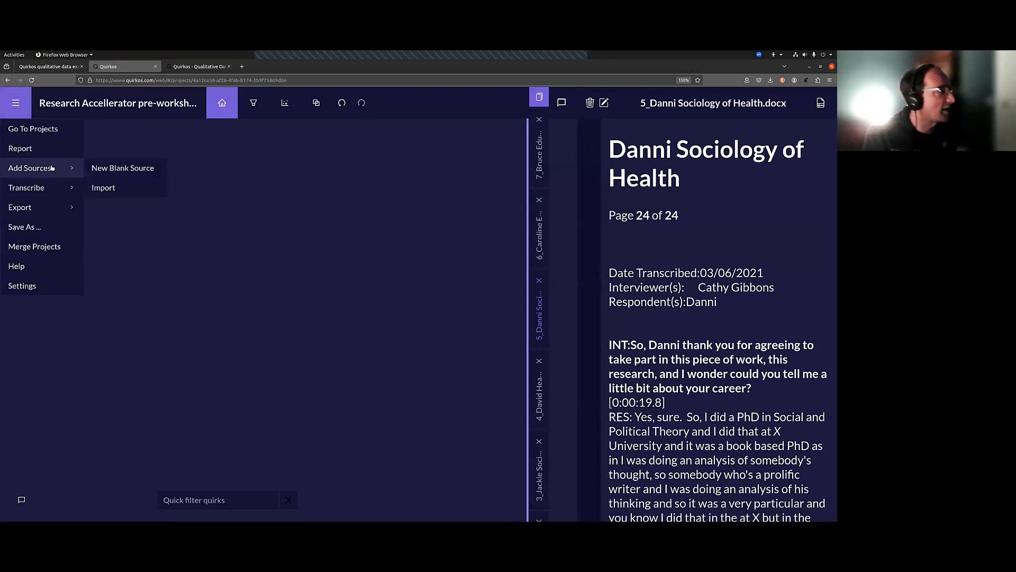
mouse_move(51, 212)
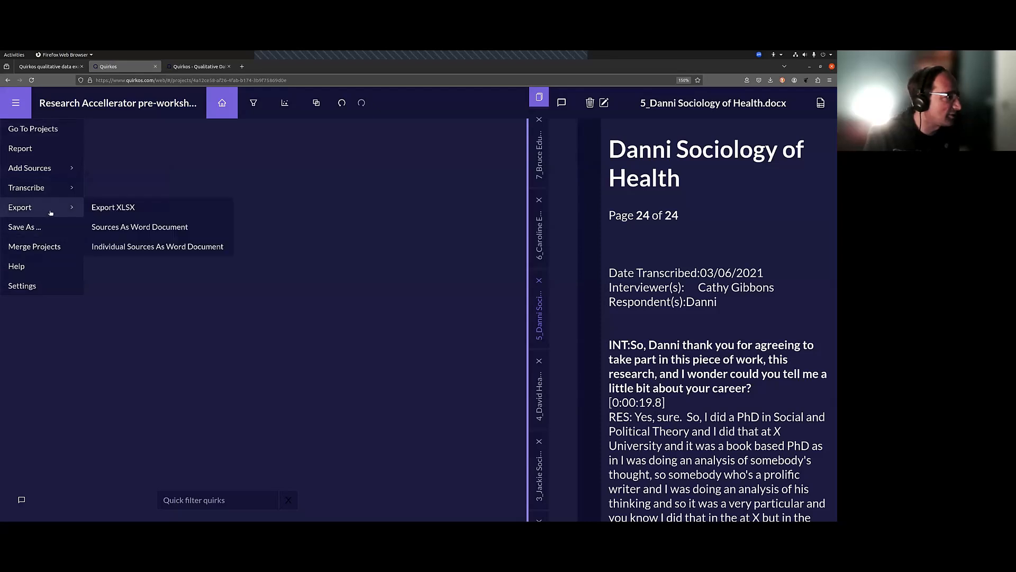
left_click(138, 207)
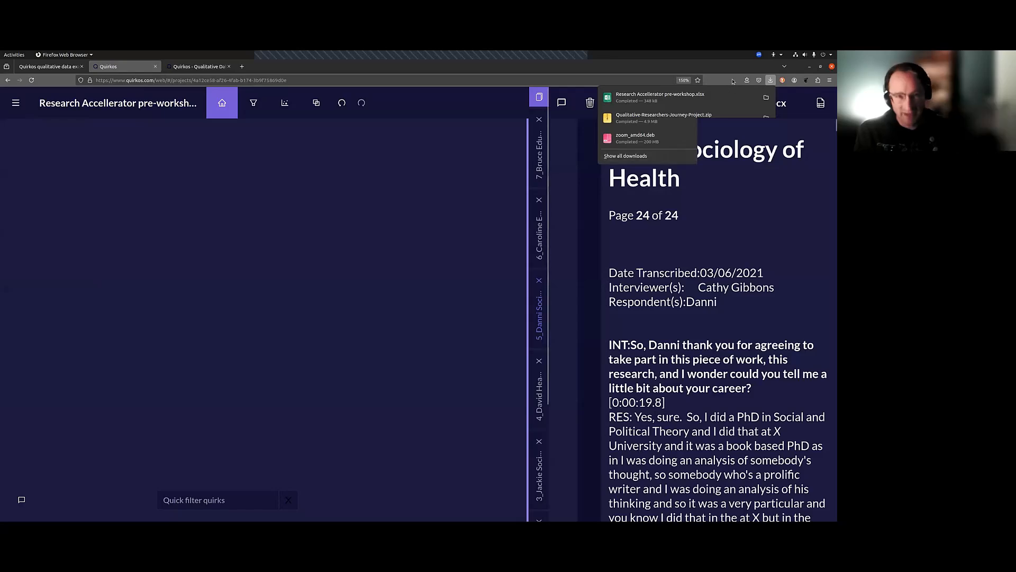
left_click(723, 97)
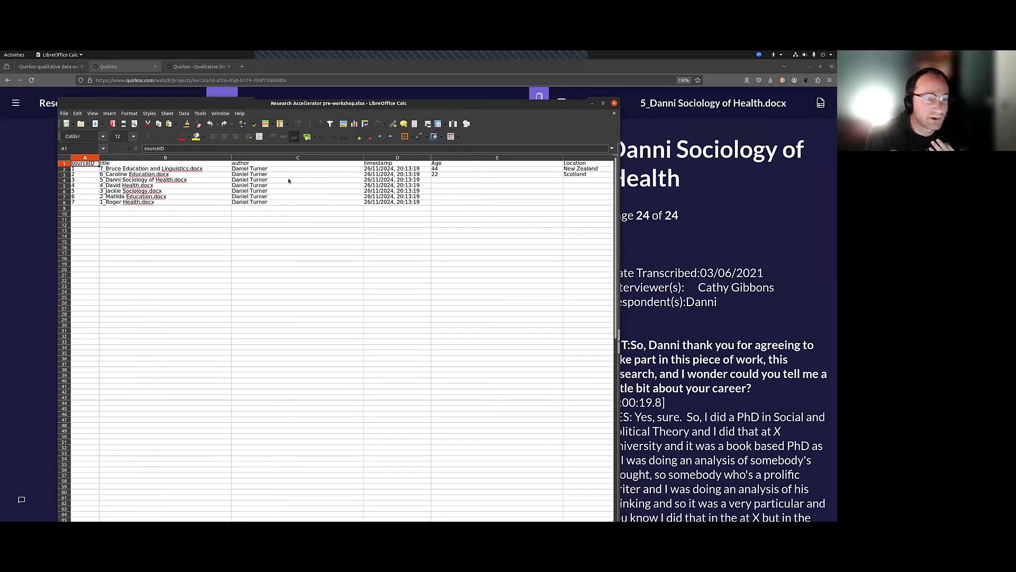
- Examine the exported spreadsheet's columns from source title, author and timestamp through Age, Location, Notes, Data type and Consent form
left_click(204, 168)
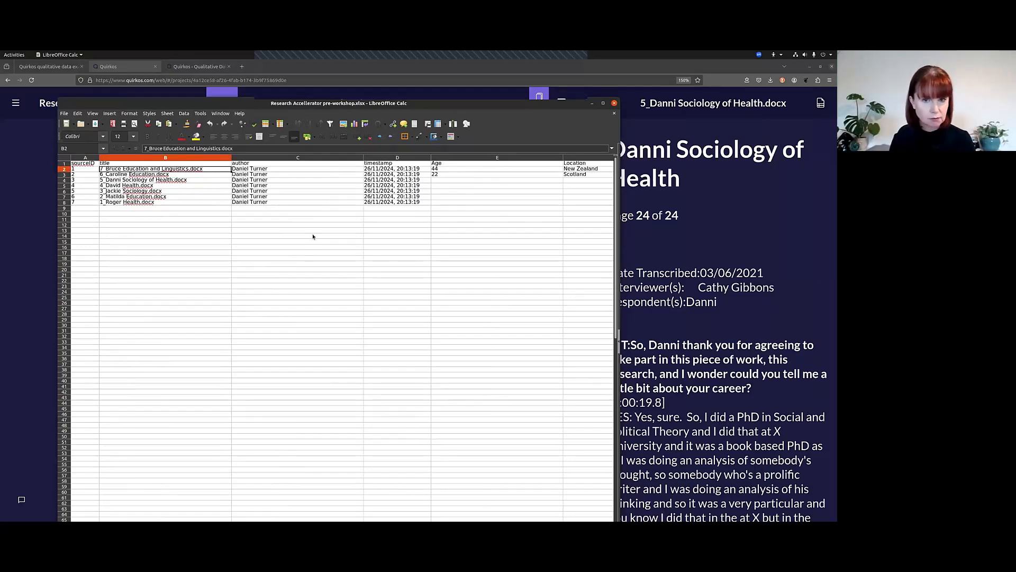
scroll(313, 236, "up", 2)
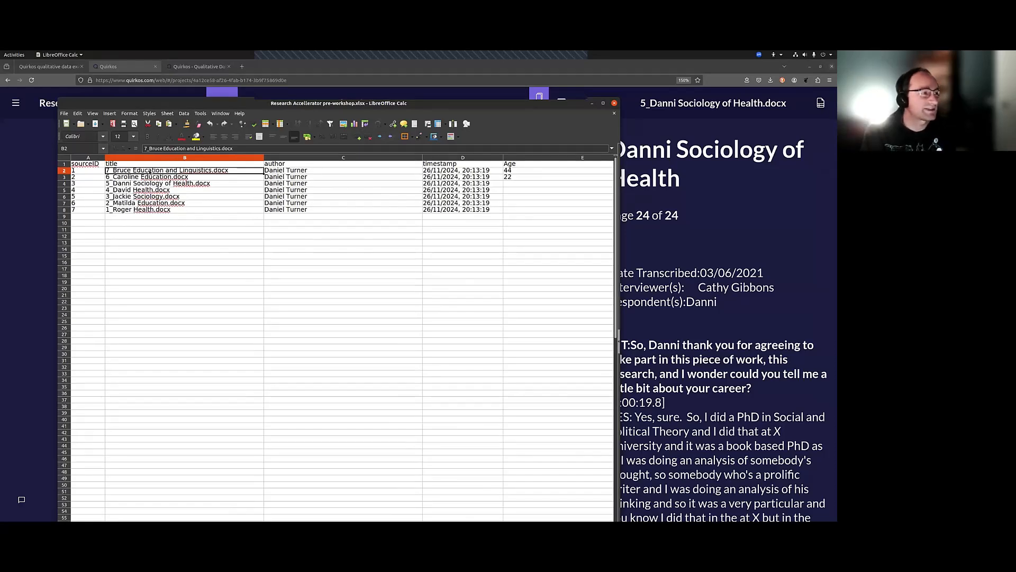
key("Right")
key("Right")
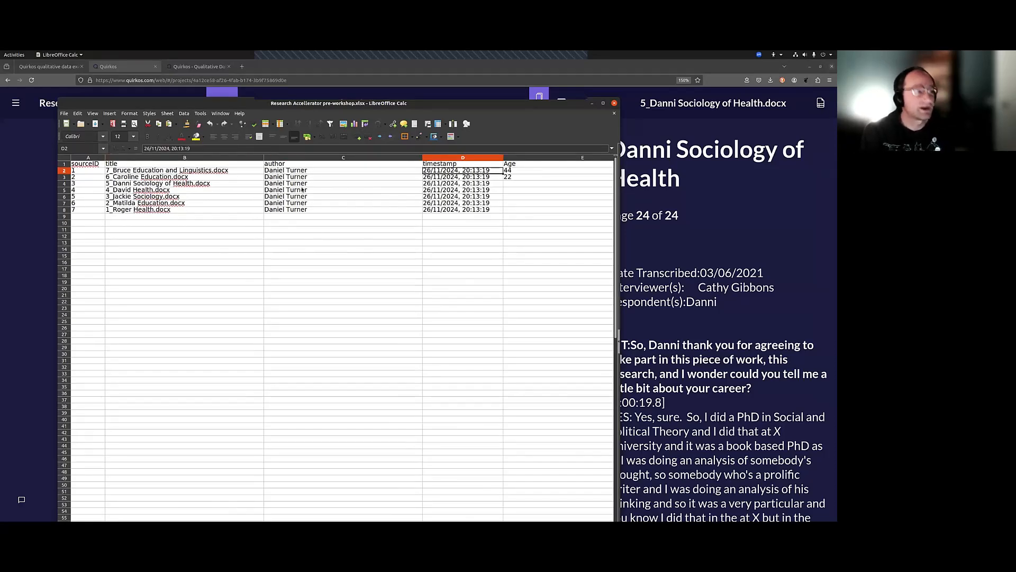
key("Left")
left_click(462, 173)
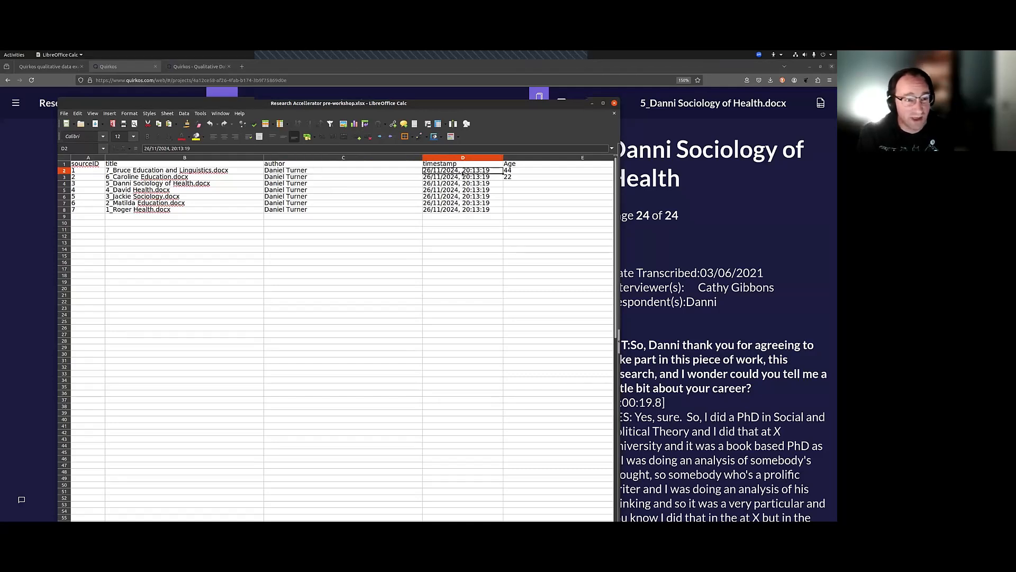
key("Right")
key("Right")
left_click_drag(191, 168, 236, 170)
left_click(183, 170)
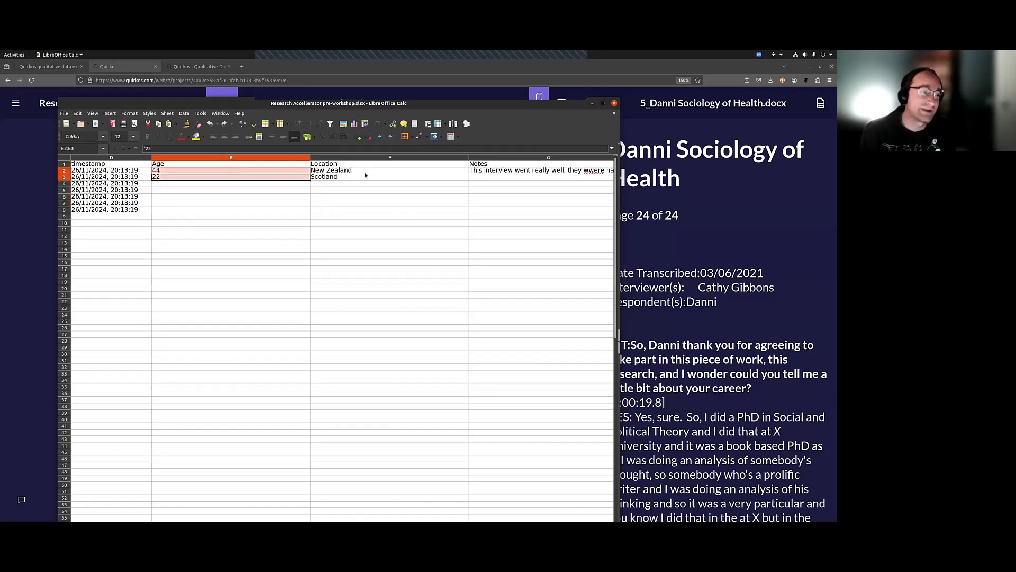
key("Right")
key("Right")
key("Right")
key("Right")
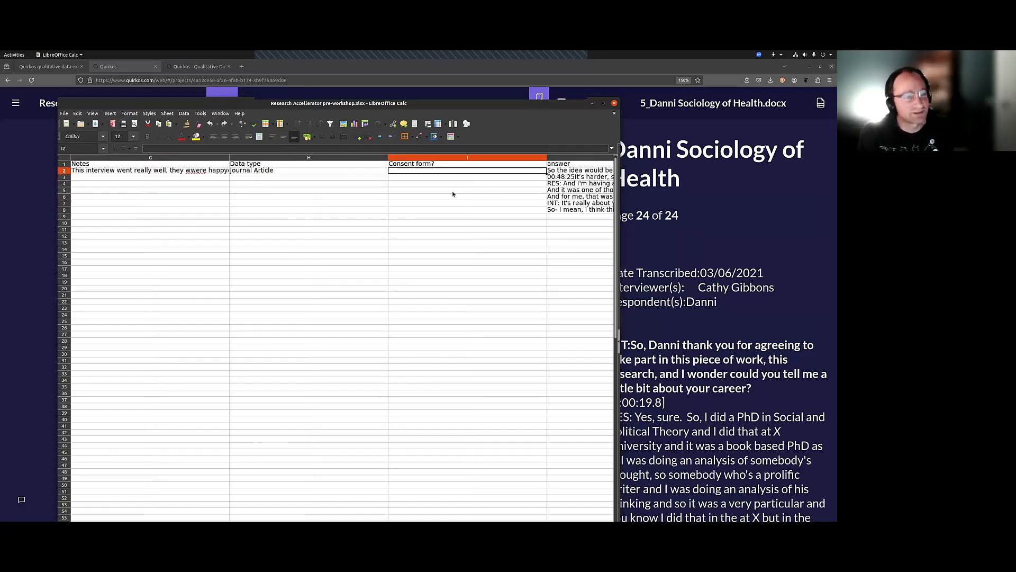
- Examine the exported answer column and the source IDs, and close the spreadsheet to return to the Quirkos project
key("Right")
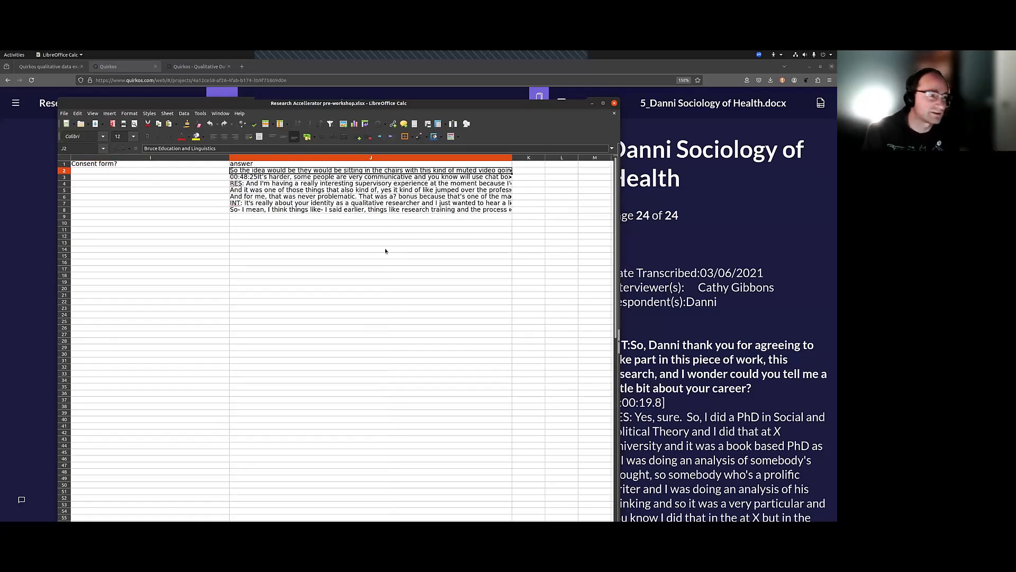
key("Left")
key("Left")
key("Left")
key("Left")
key("Left")
key("Left")
key("Left")
key("Left")
key("Left")
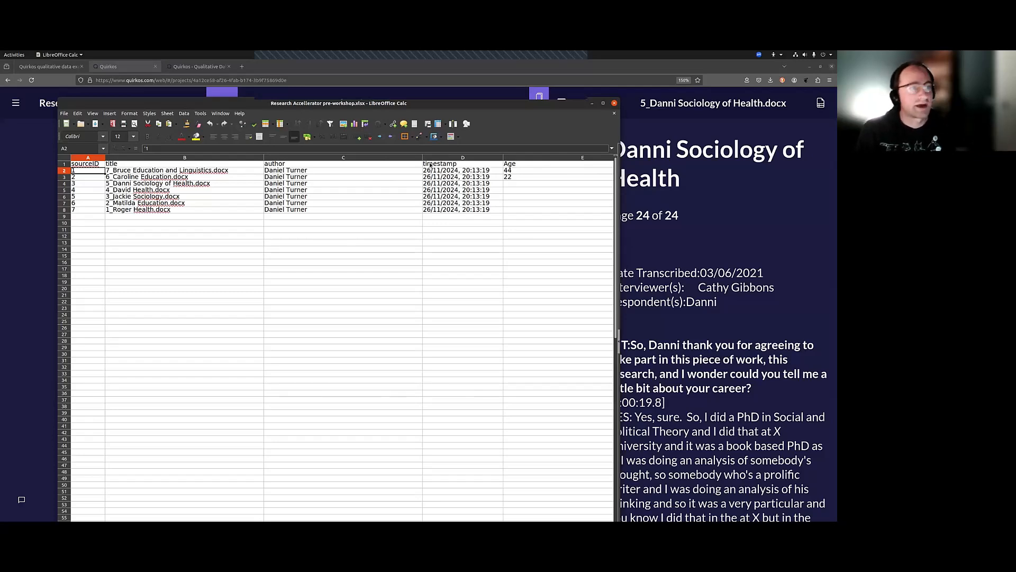
left_click(614, 102)
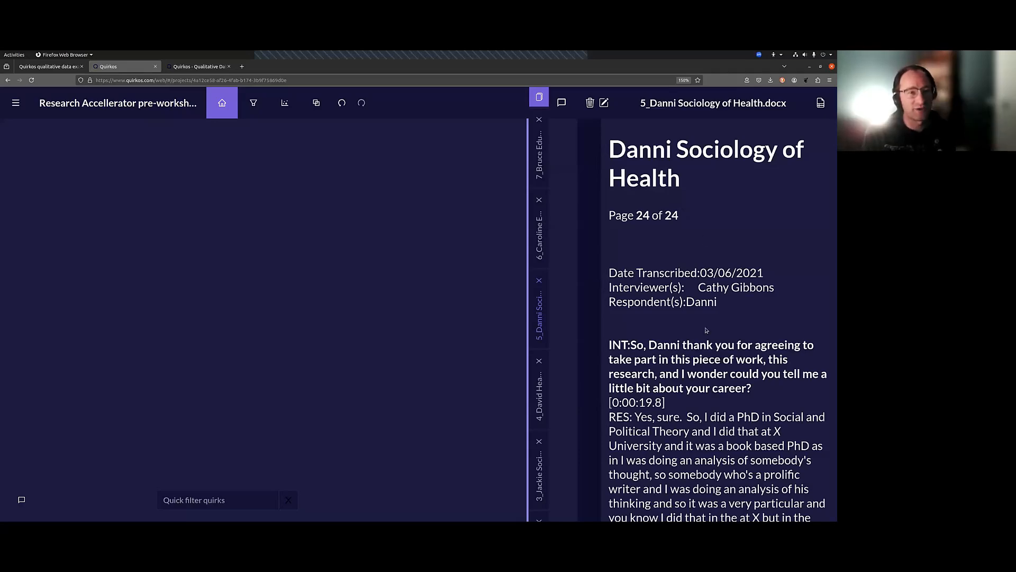
- Open source 7, the Education and Linguistics transcript, at the first answer marked [00:00:14]
scroll(727, 311, "down", 4)
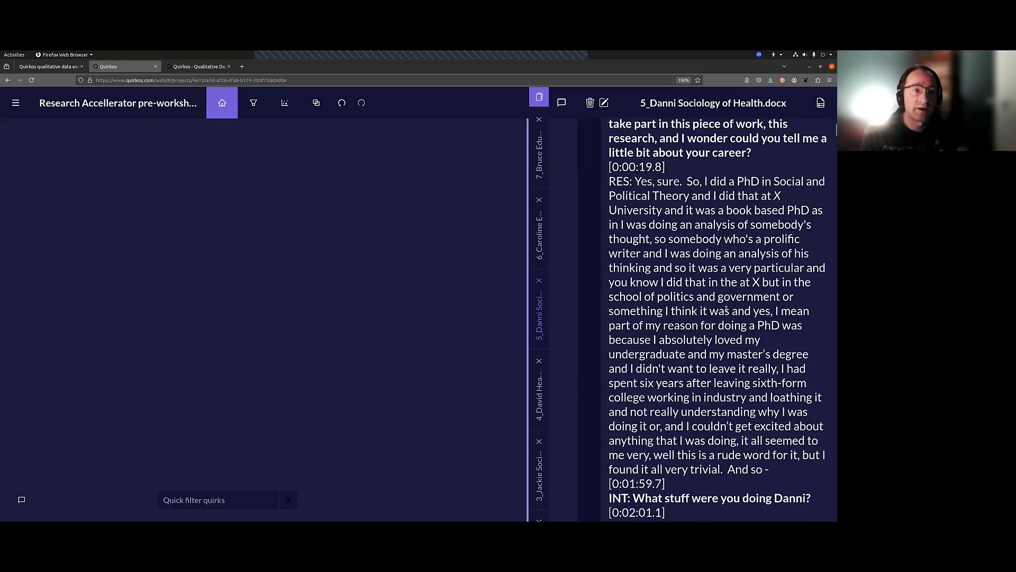
scroll(723, 308, "up", 1)
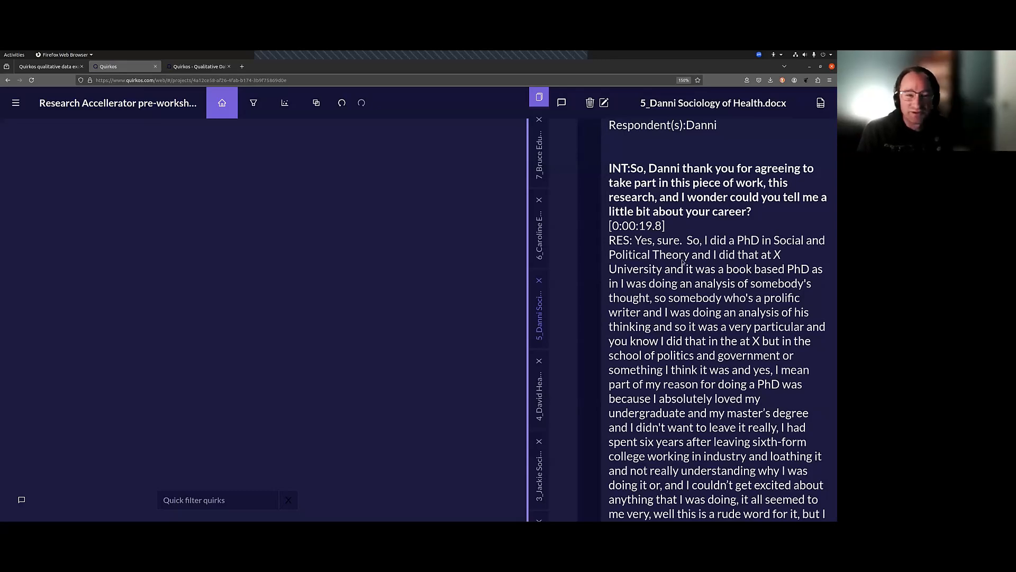
left_click(538, 153)
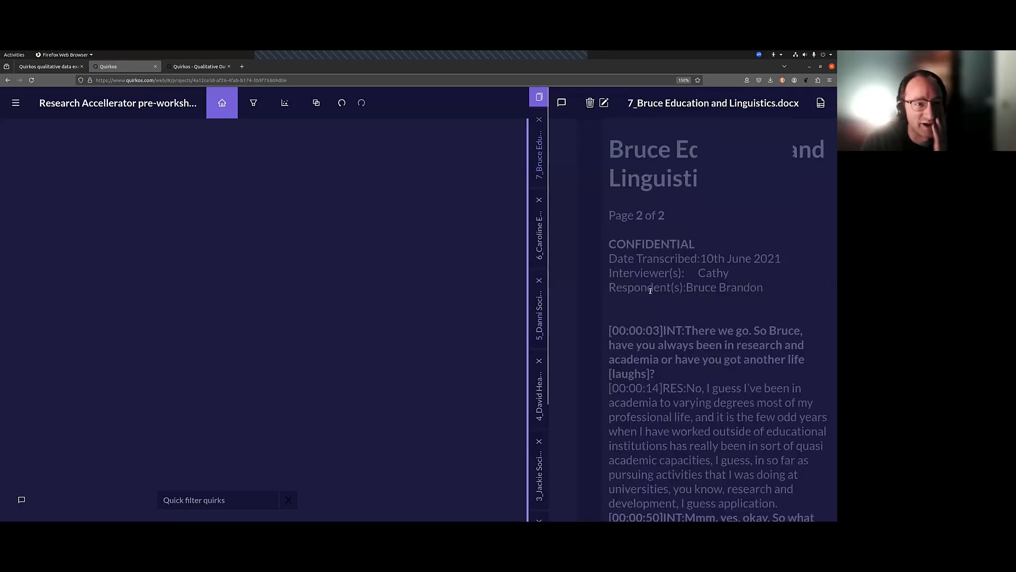
scroll(741, 348, "down", 2)
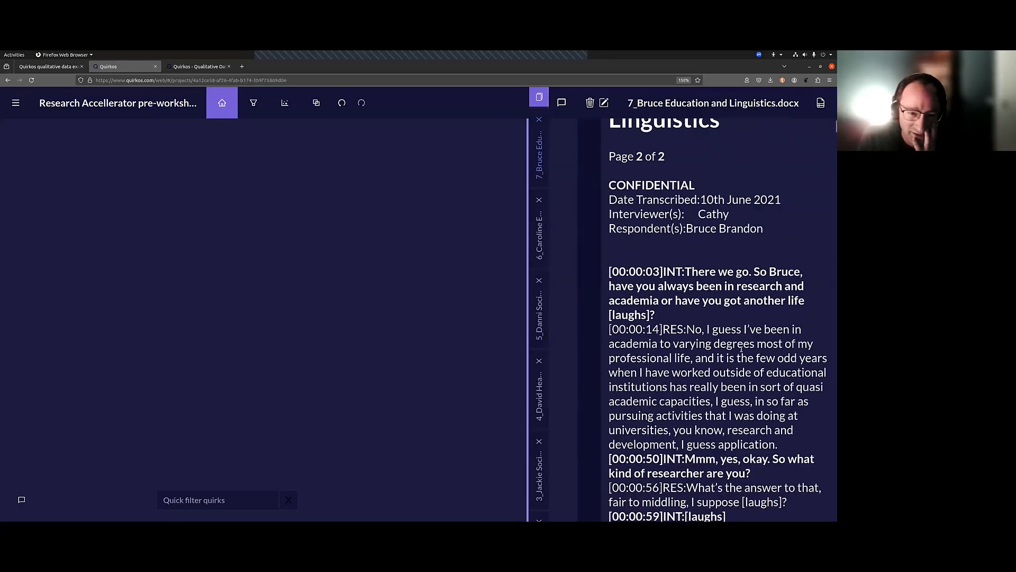
scroll(741, 348, "down", 2)
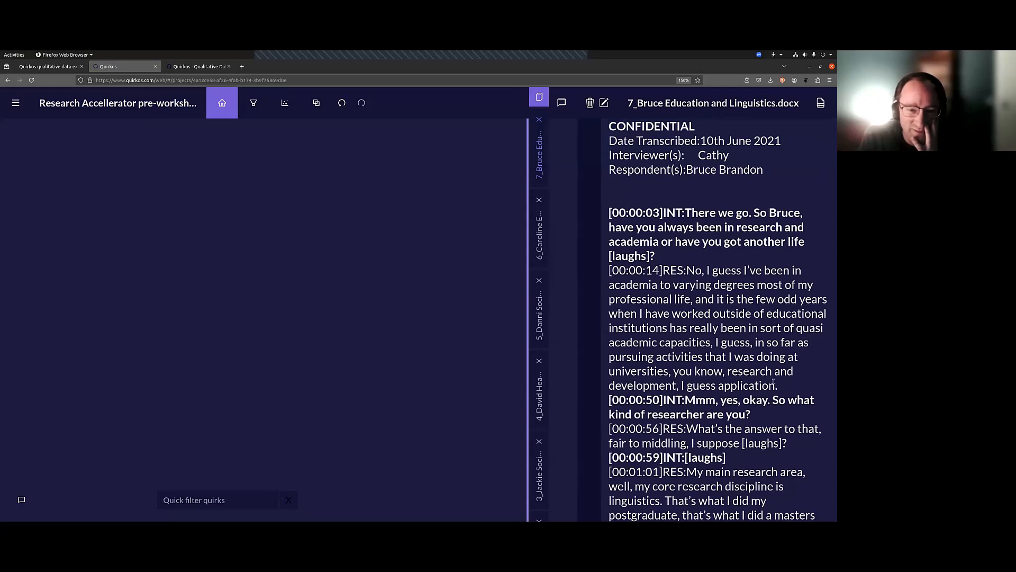
- Try selecting the whole [00:00:14] answer and the interviewer's opening question at [00:00:03]
left_click_drag(774, 382, 688, 271)
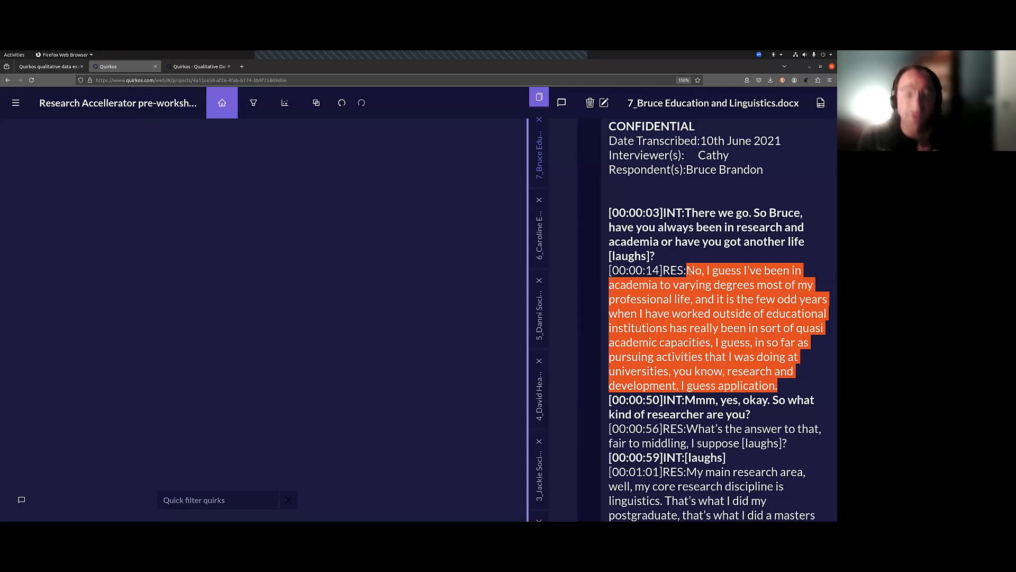
left_click(700, 332)
scroll(737, 296, "up", 2)
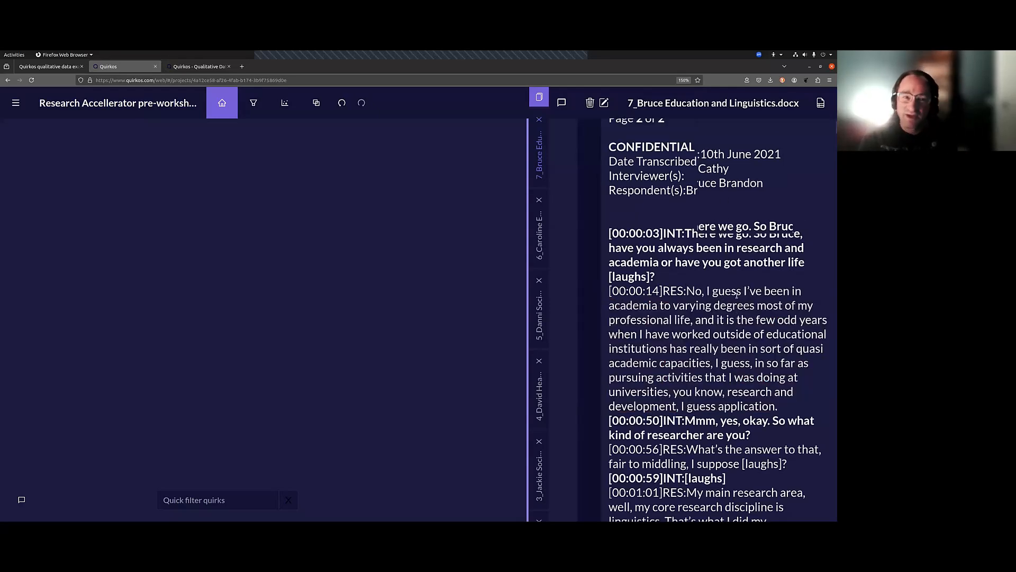
left_click_drag(686, 272, 825, 294)
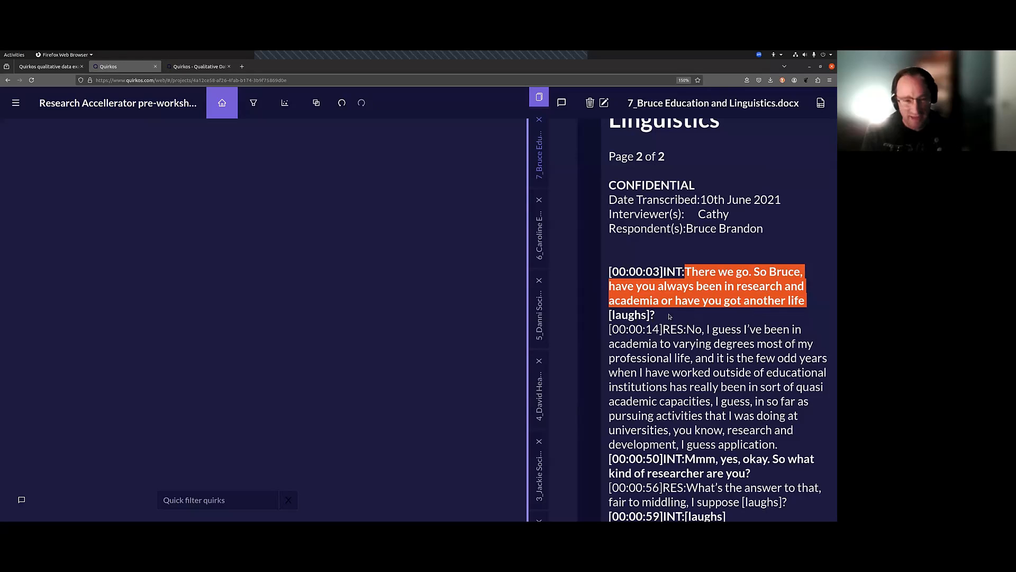
scroll(730, 315, "down", 2)
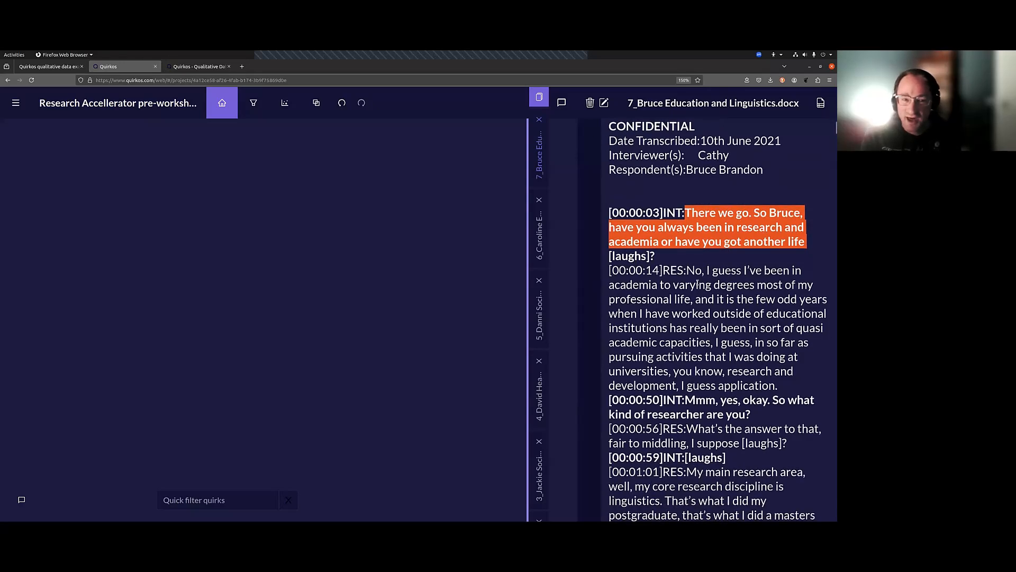
left_click_drag(687, 271, 713, 327)
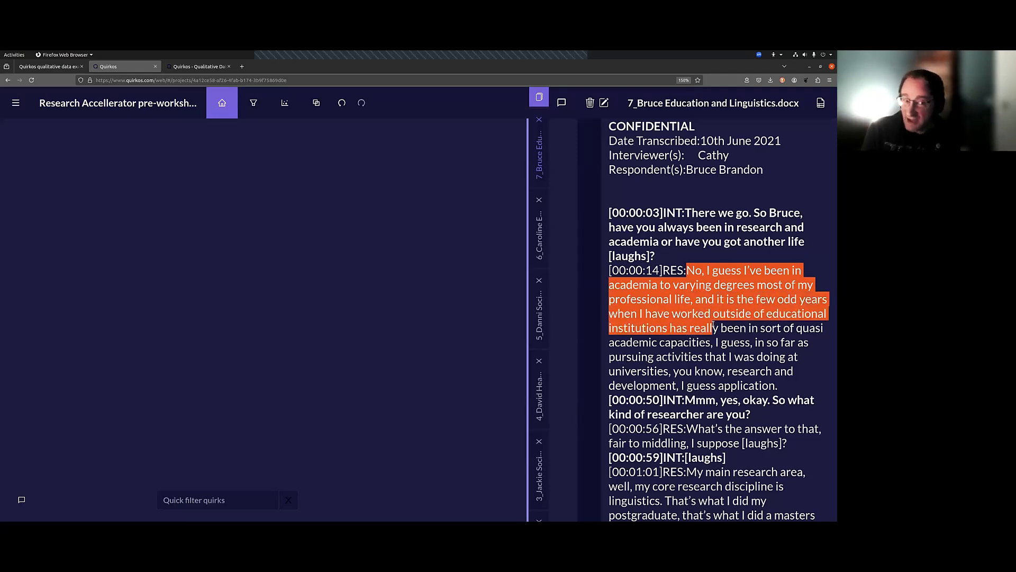
left_click_drag(714, 326, 806, 387)
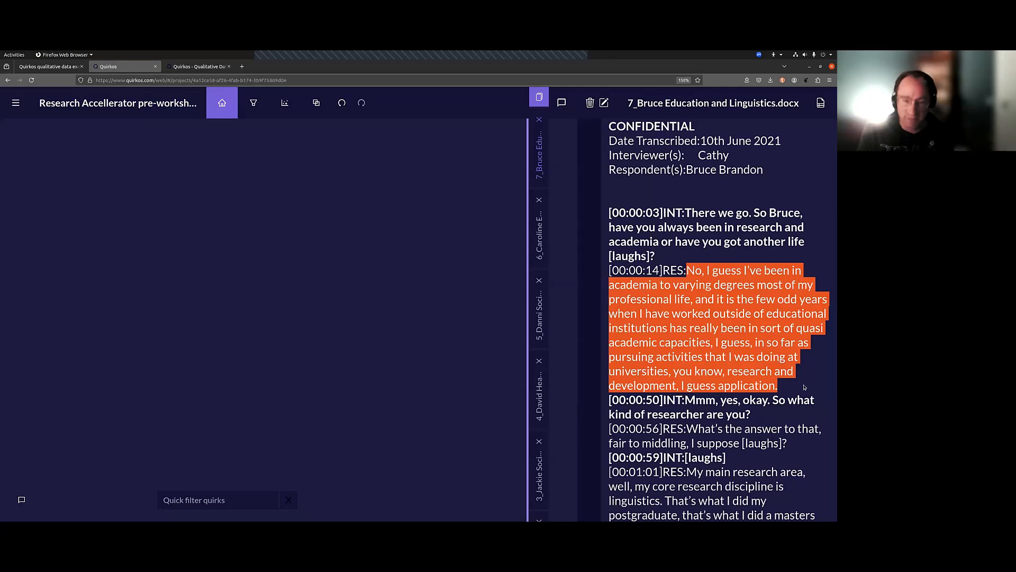
left_click(803, 385)
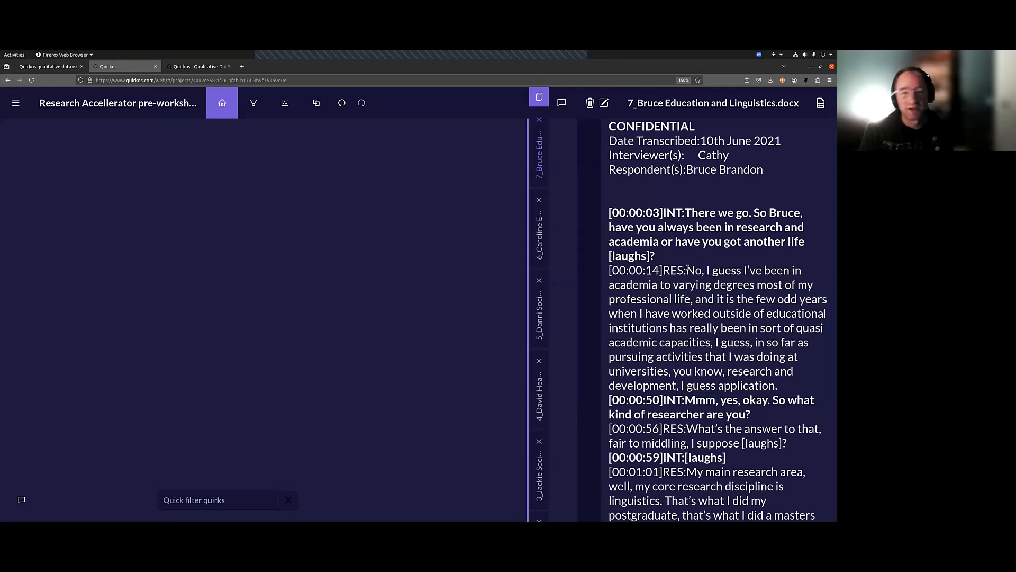
- Try selecting a shorter passage of the [00:00:14] answer, ending at "professional life,"
left_click_drag(687, 270, 830, 301)
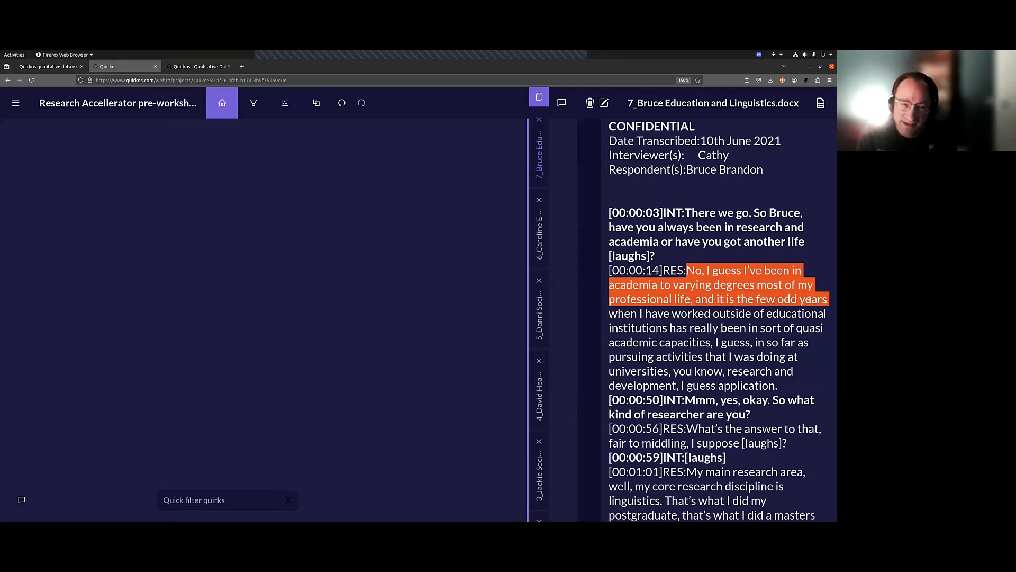
left_click_drag(810, 299, 697, 307)
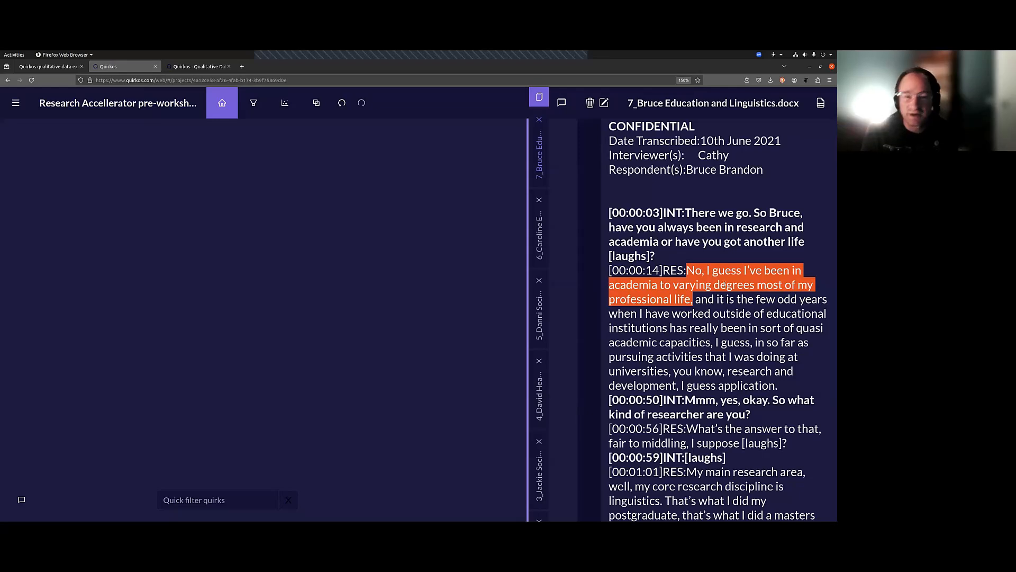
left_click_drag(731, 285, 761, 272)
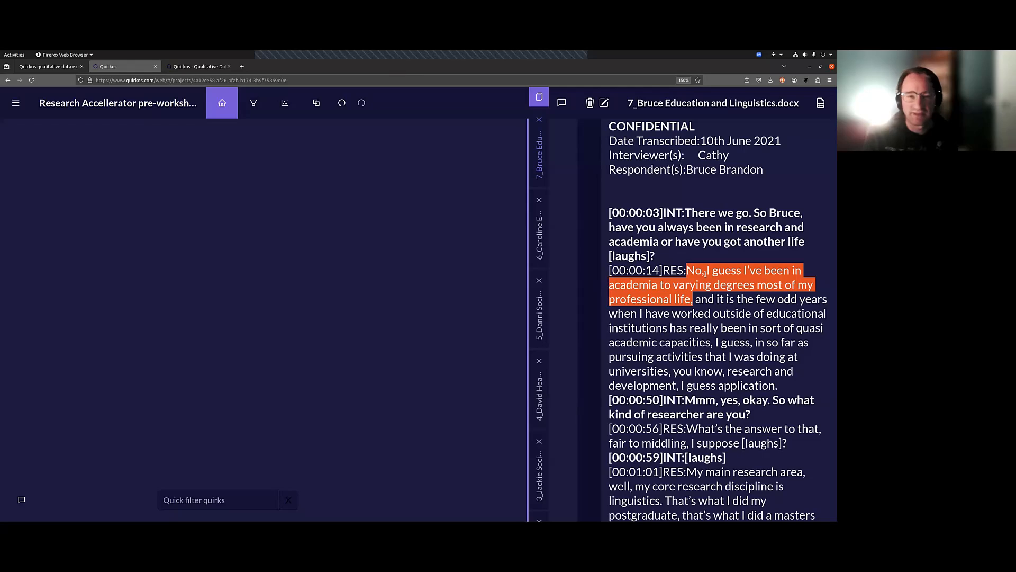
left_click(698, 301)
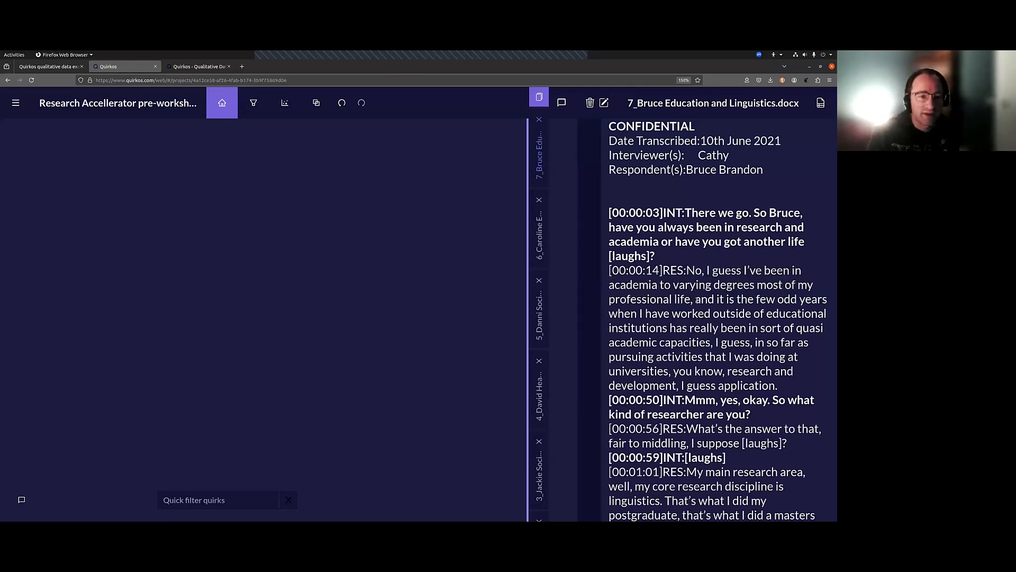
- Start a new Quirk from the [00:00:14] answer's opening, from "No, I guess" to "professional life", and title it Academia
left_click_drag(687, 271, 691, 301)
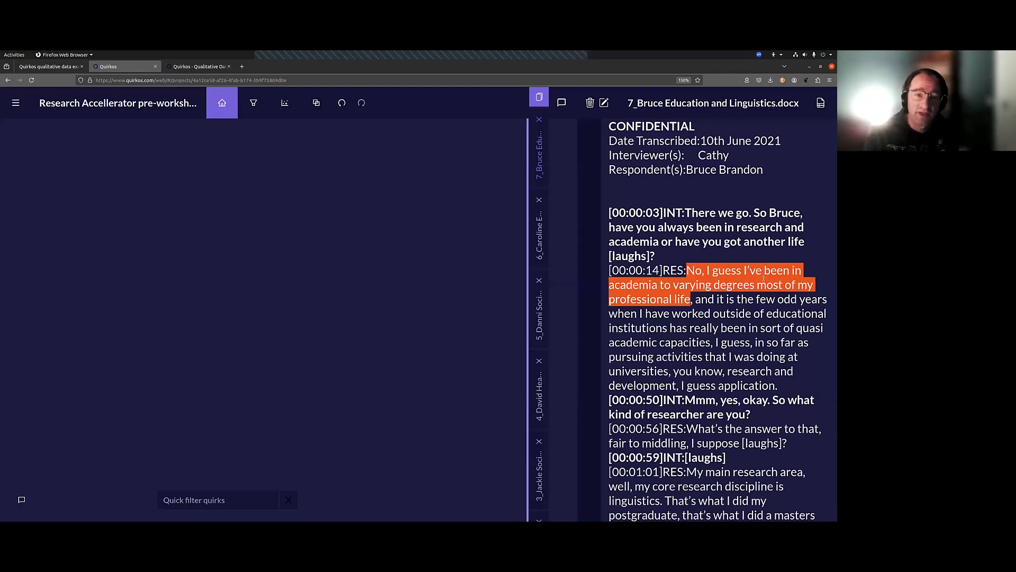
left_click_drag(763, 279, 286, 265)
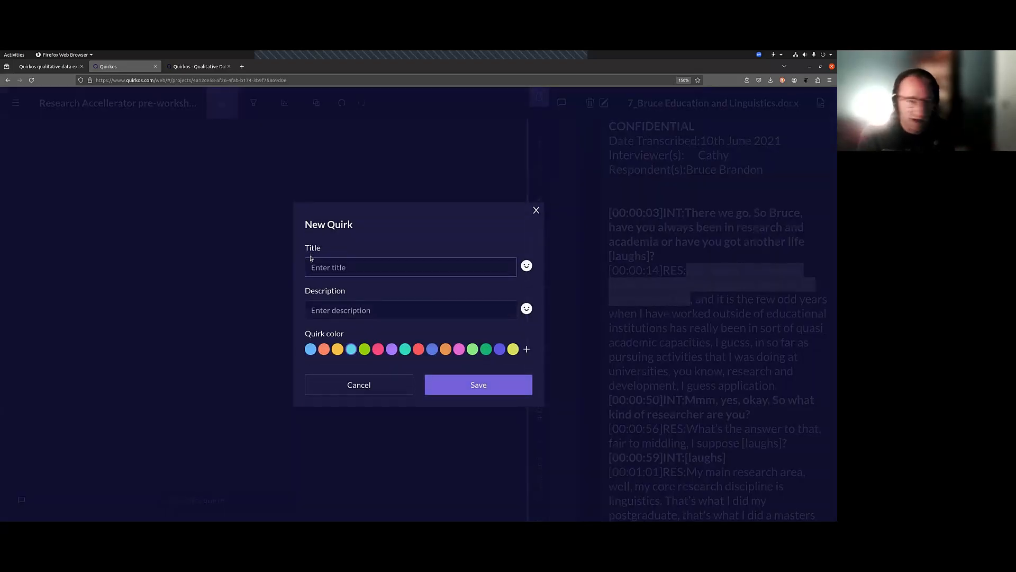
type("a")
key("BackSpace")
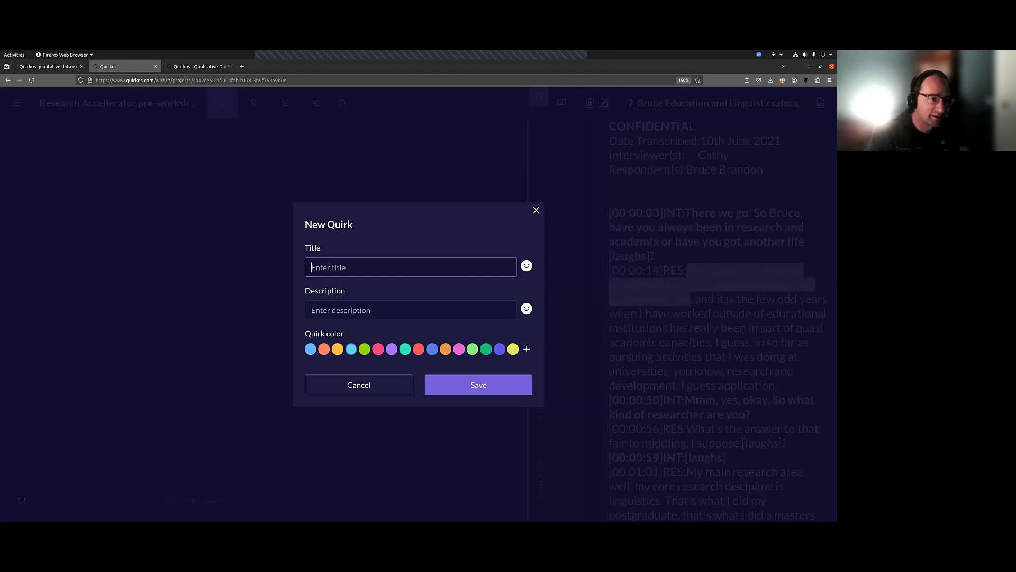
type("Academia")
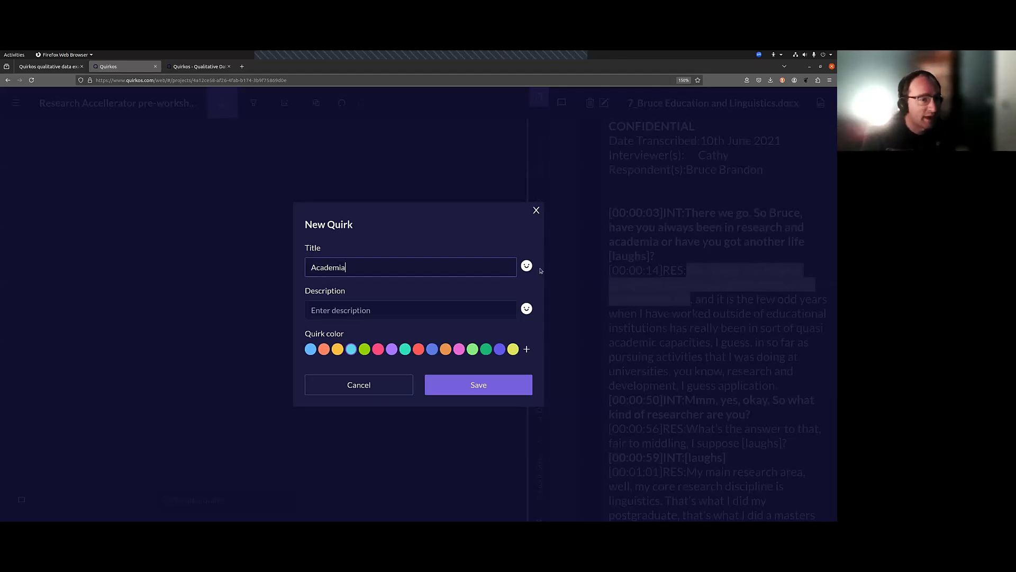
- Give the Academia Quirk the description "Working in higher education"
left_click(387, 305)
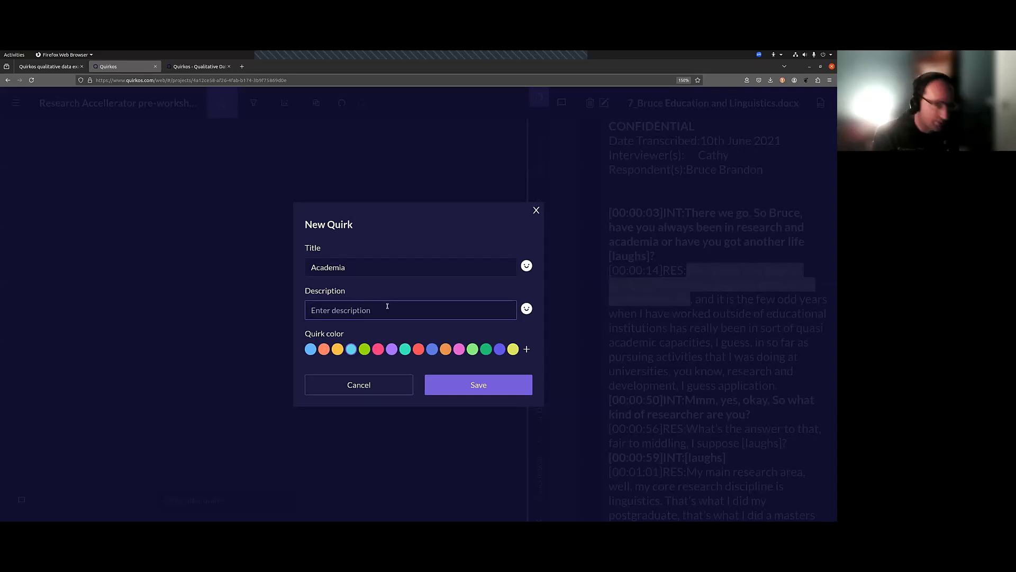
type("Working or")
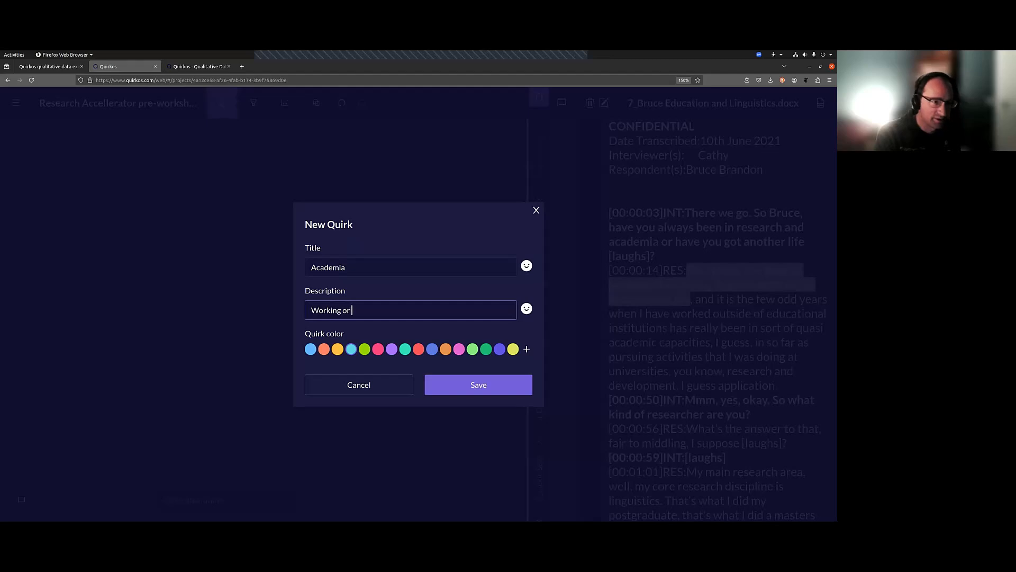
key("BackSpace")
key("BackSpace")
type("in")
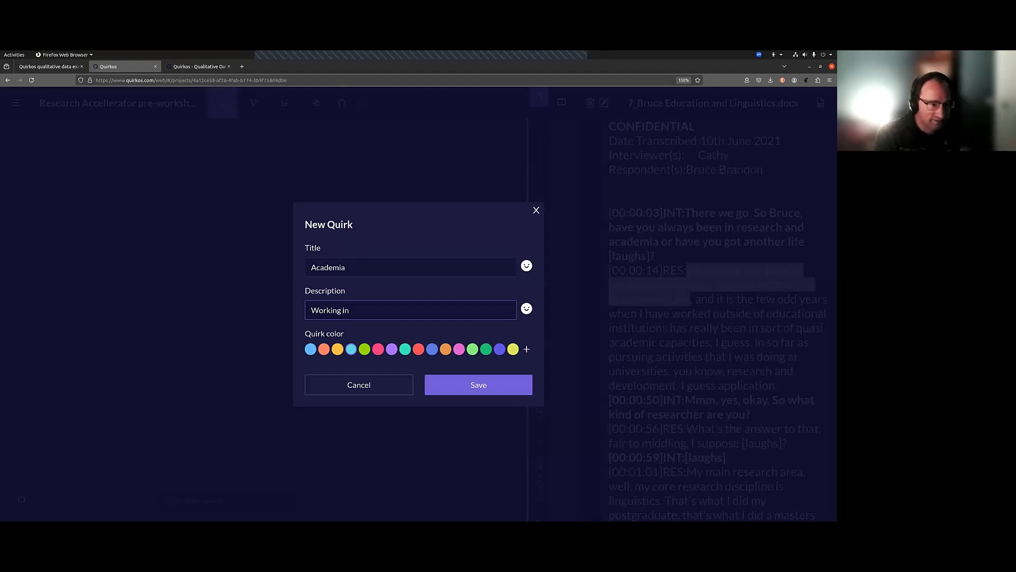
type(" higher education")
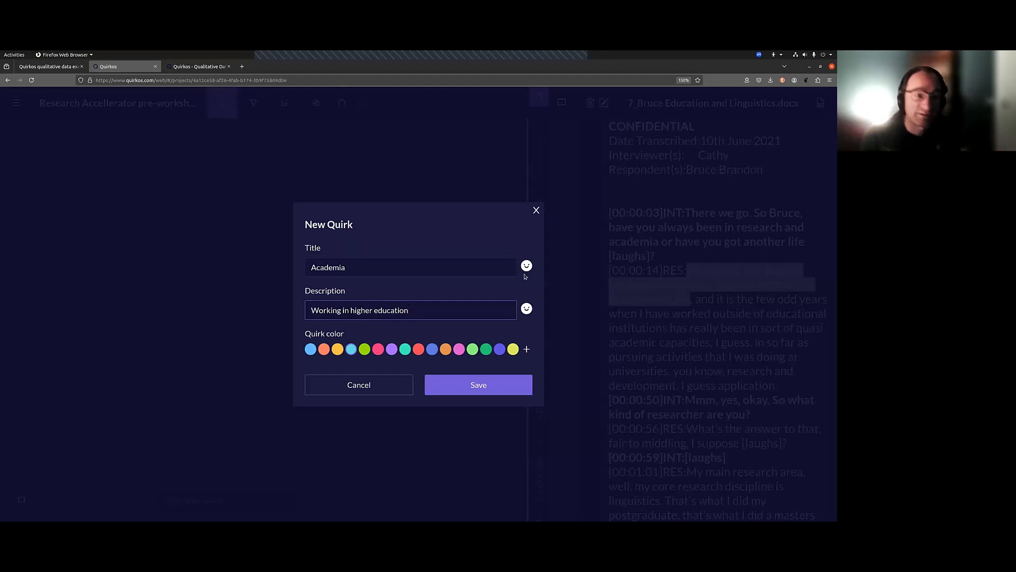
- Search the emoji picker for "sch" and append the school building emoji to the Quirk's title
left_click(472, 269)
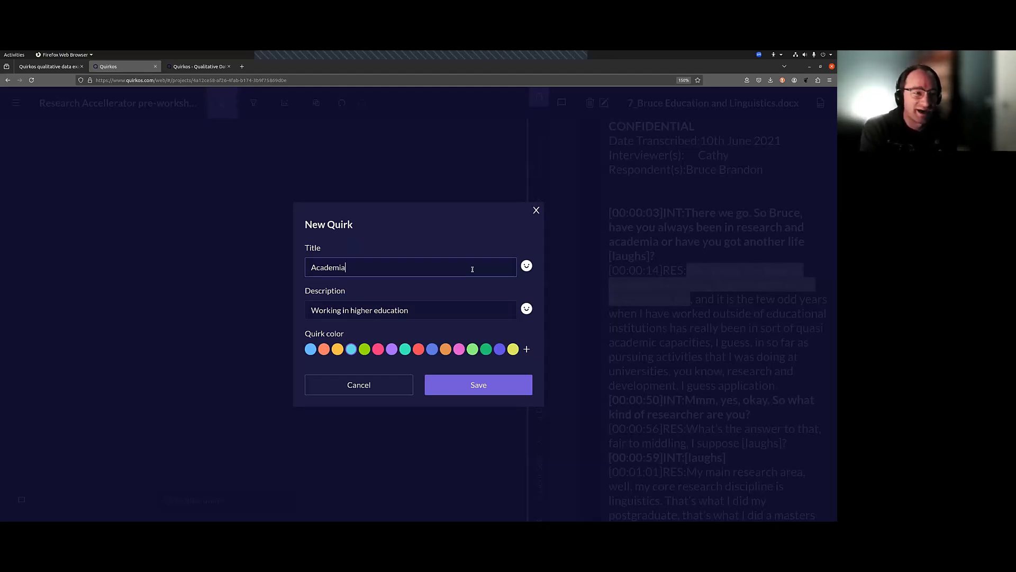
left_click(527, 266)
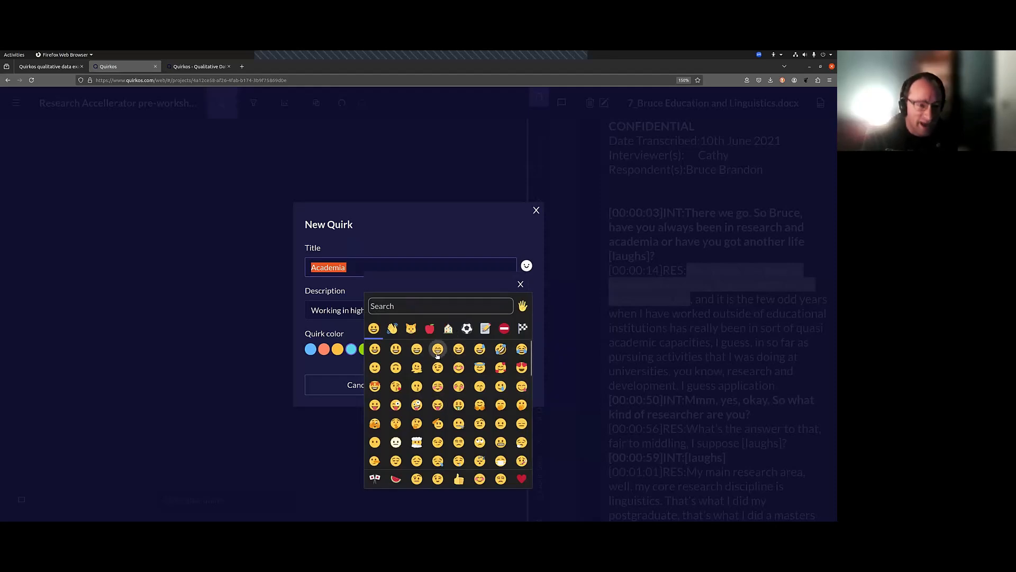
left_click(423, 307)
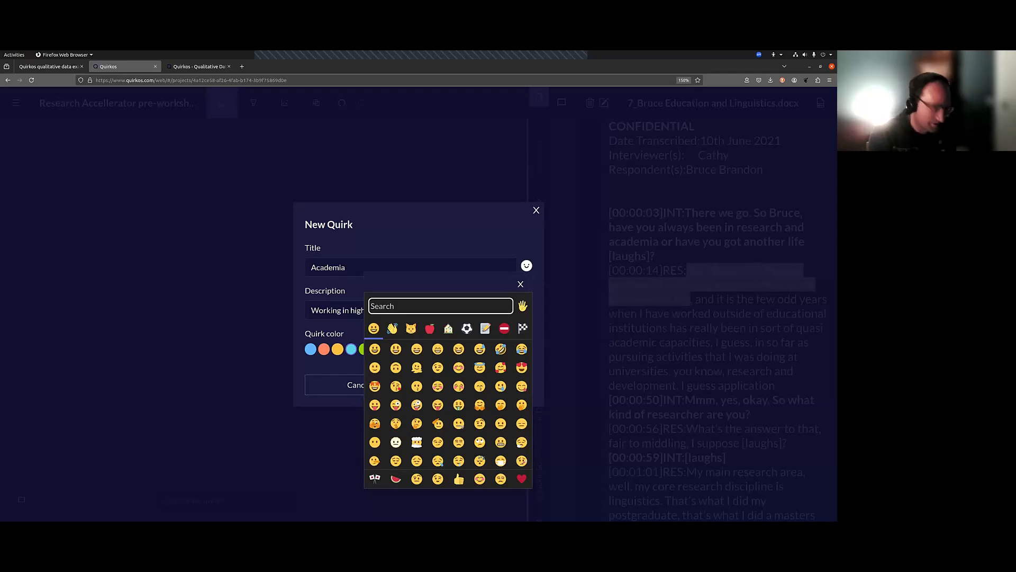
type("sch")
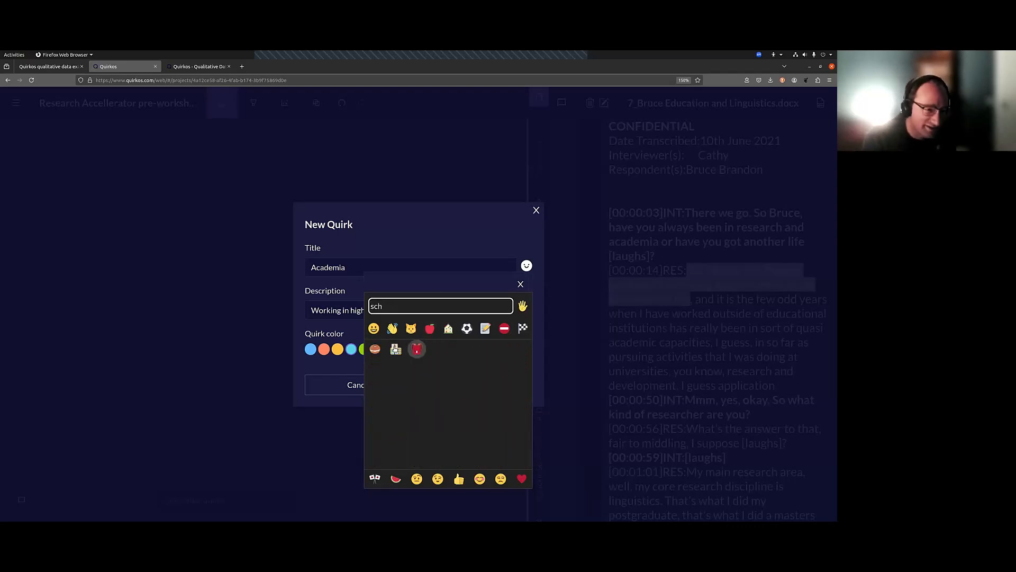
left_click(396, 349)
triple_click(417, 224)
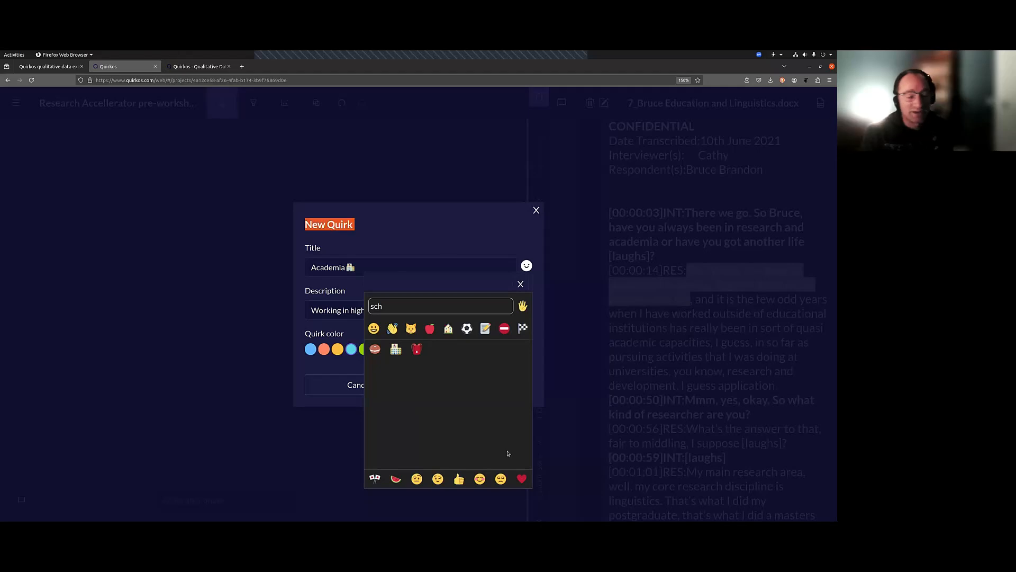
left_click(496, 214)
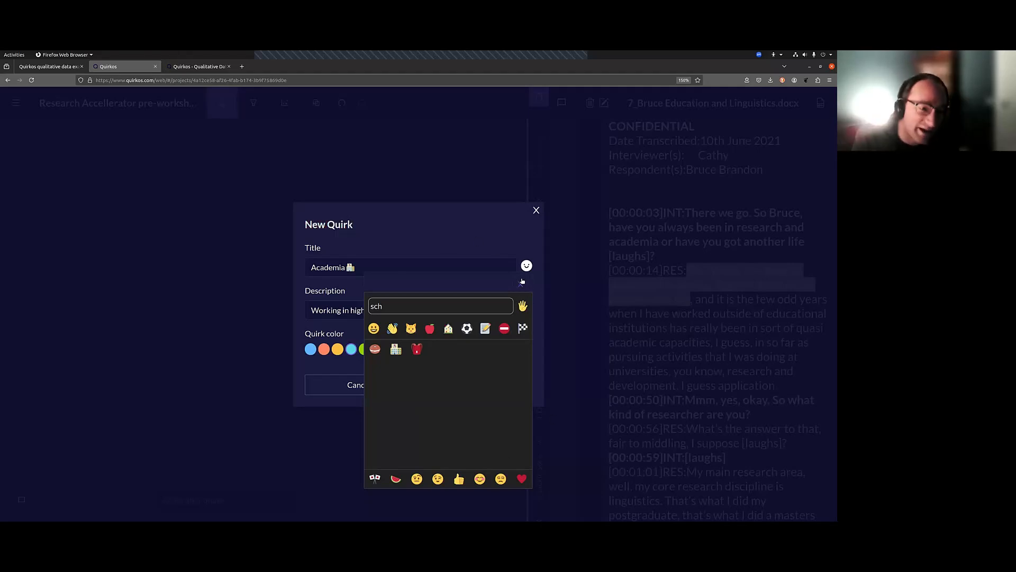
left_click(498, 212)
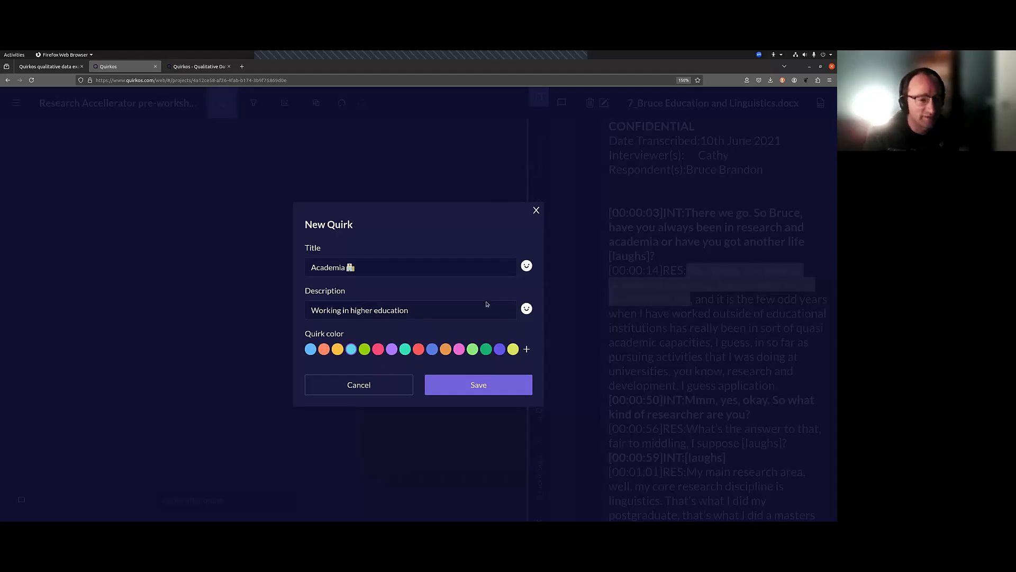
- Give the Academia Quirk the custom light cyan colour #75E6EC and save it
left_click(311, 350)
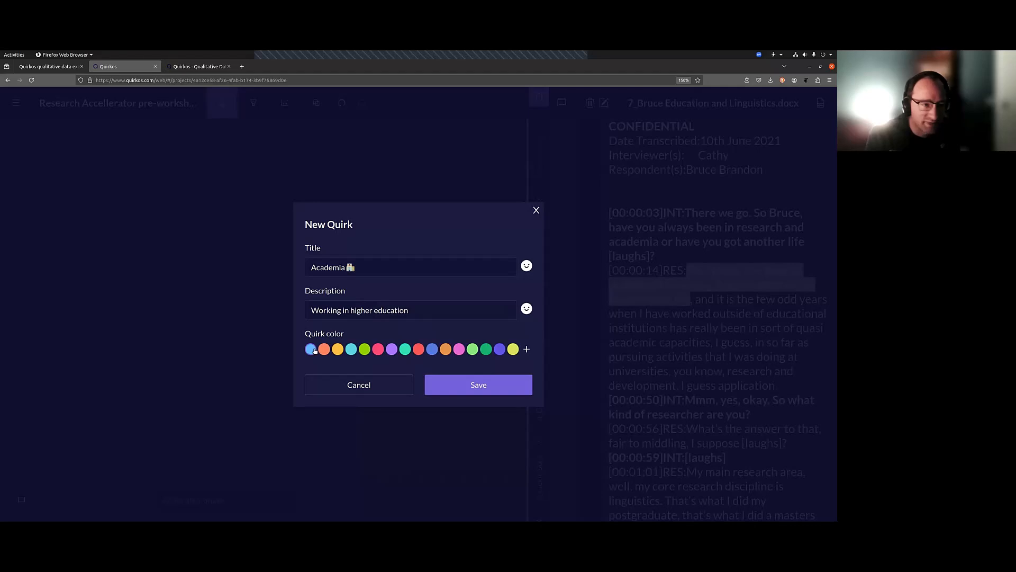
left_click(527, 350)
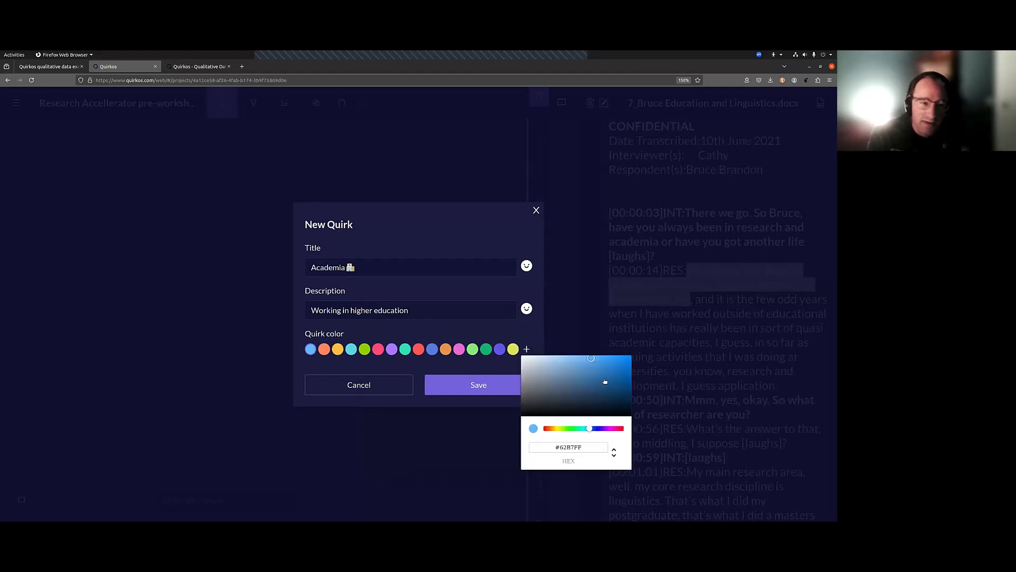
left_click_drag(604, 381, 598, 374)
left_click_drag(574, 430, 568, 428)
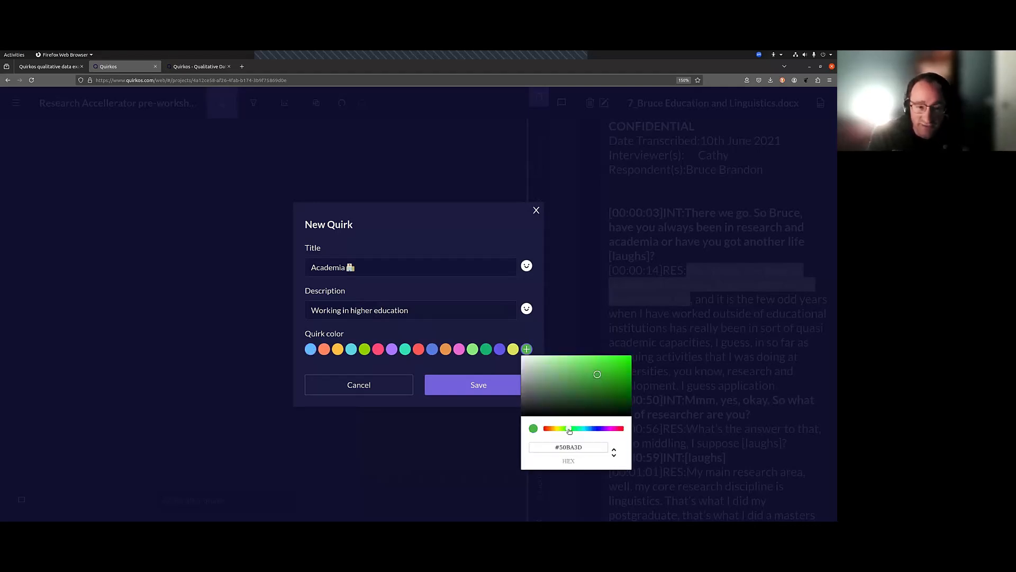
left_click_drag(587, 372, 578, 362)
left_click(585, 429)
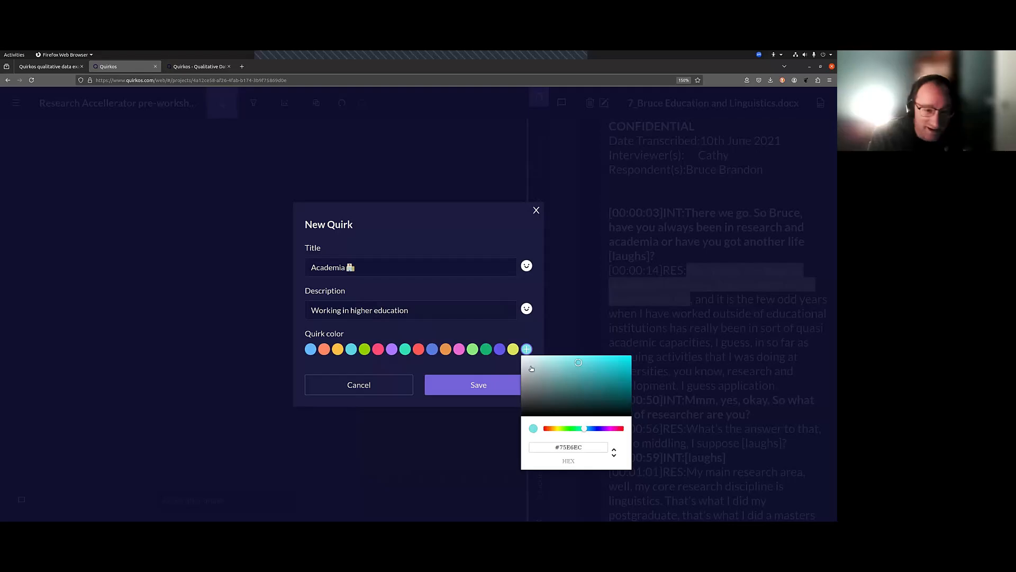
left_click(502, 366)
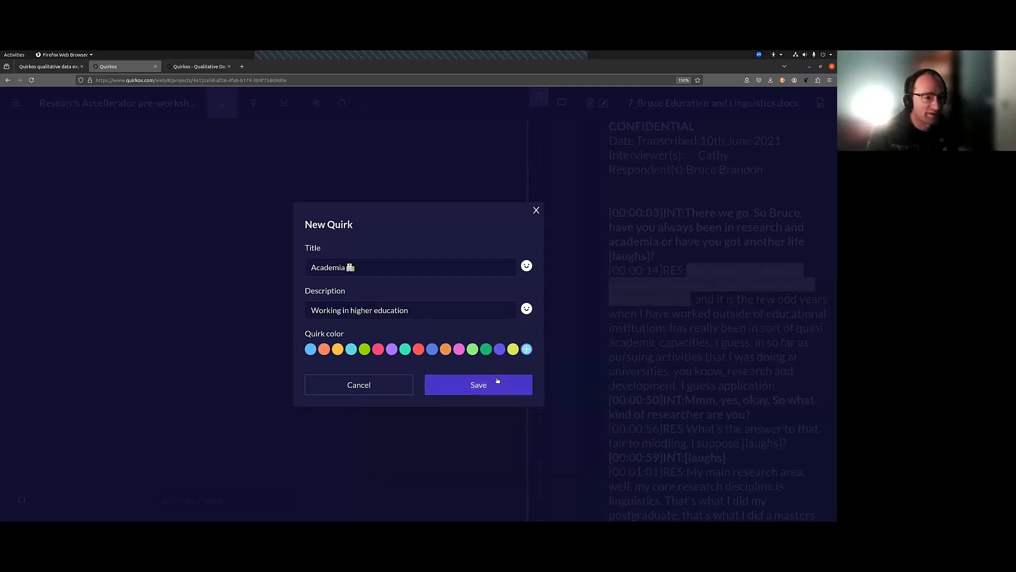
left_click(497, 381)
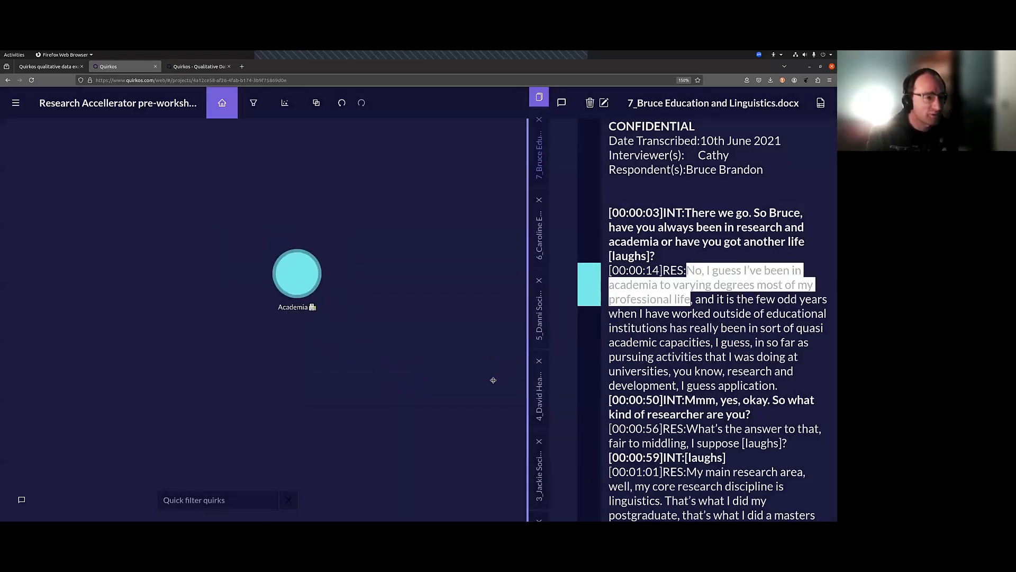
- Start a new Quirk from the same highlighted passage of the [00:00:14] answer and title it Vagueness
mouse_move(306, 277)
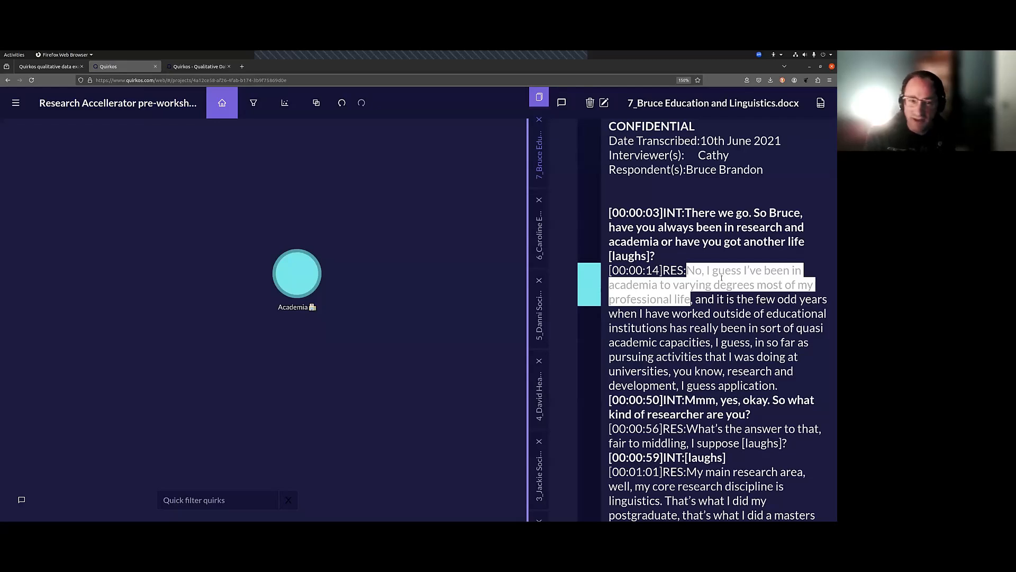
left_click_drag(722, 278, 394, 205)
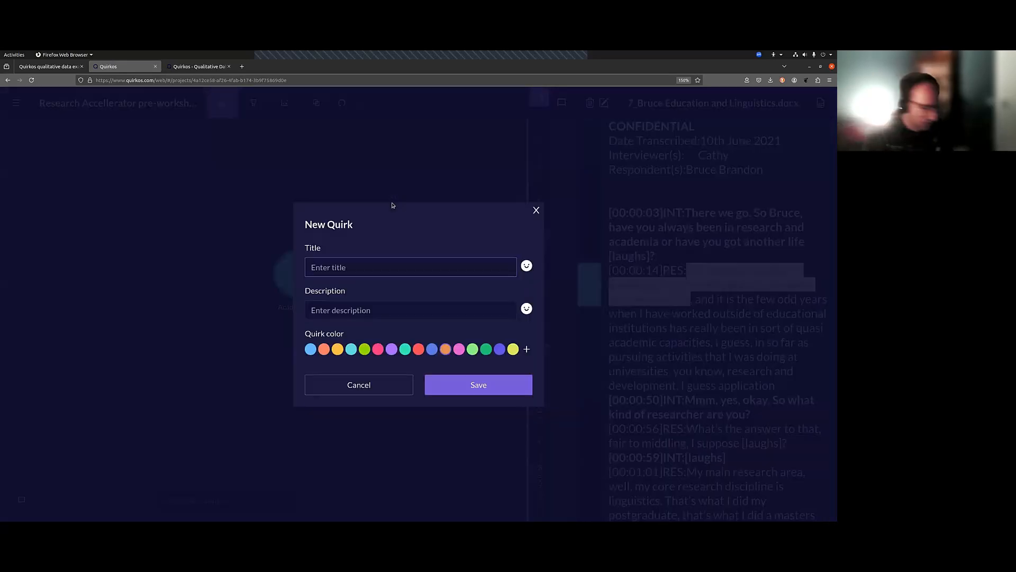
type("Vaguenes")
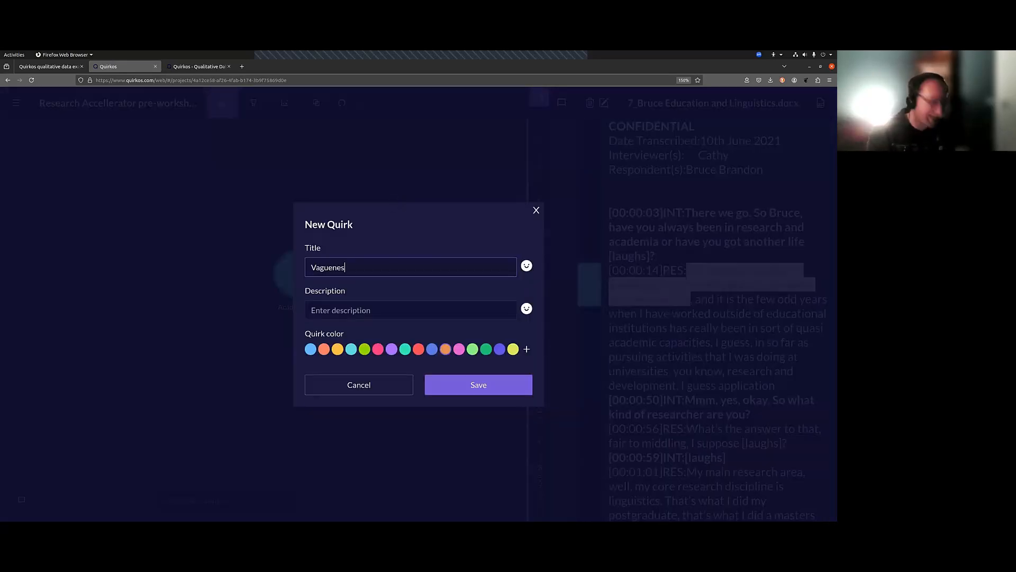
type("s")
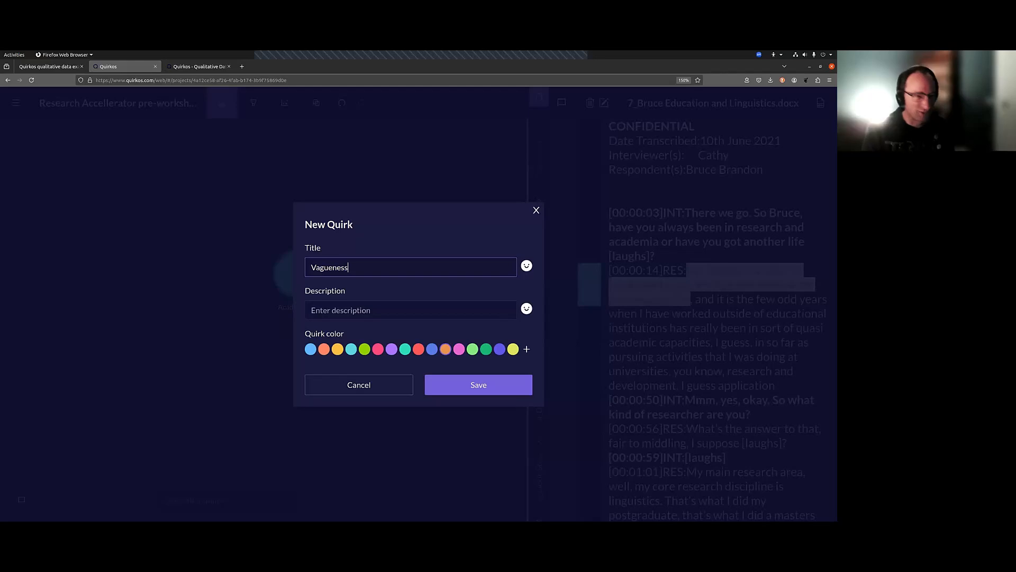
- Give the Vagueness Quirk the description "When people are being deliberatly obtuse?" and save it
left_click(422, 308)
type("Wh")
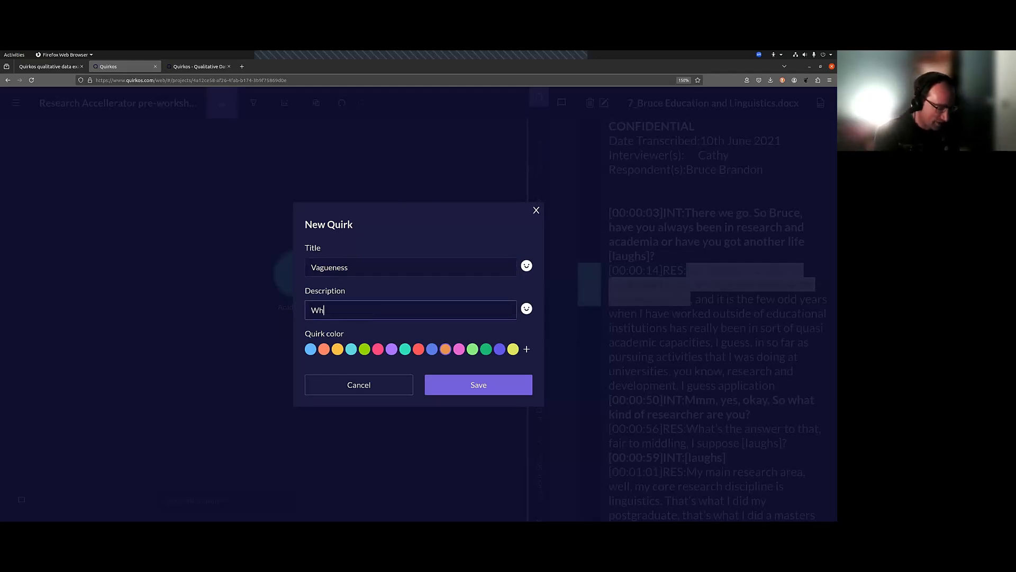
type("en people are be")
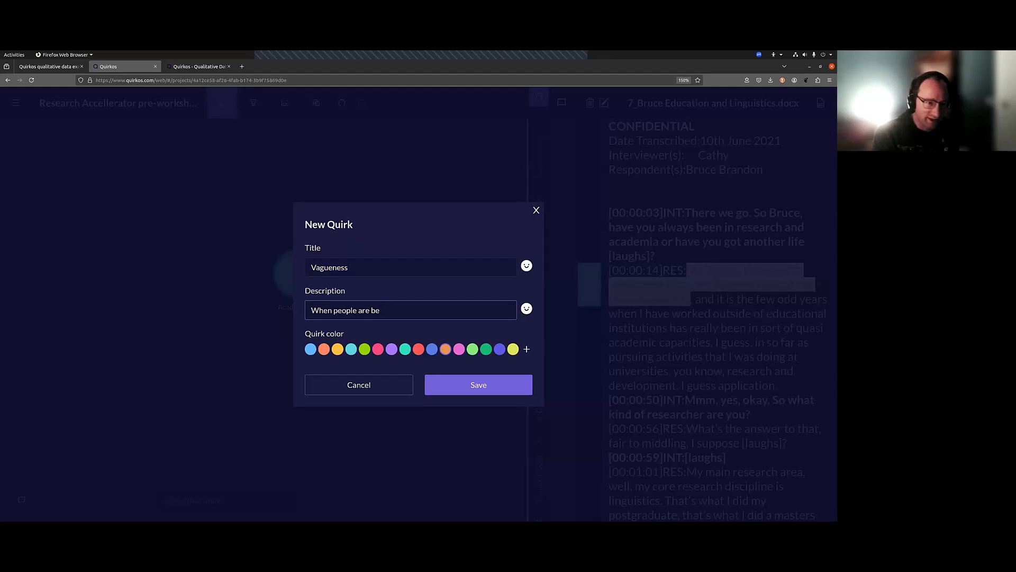
type("ing deliberat")
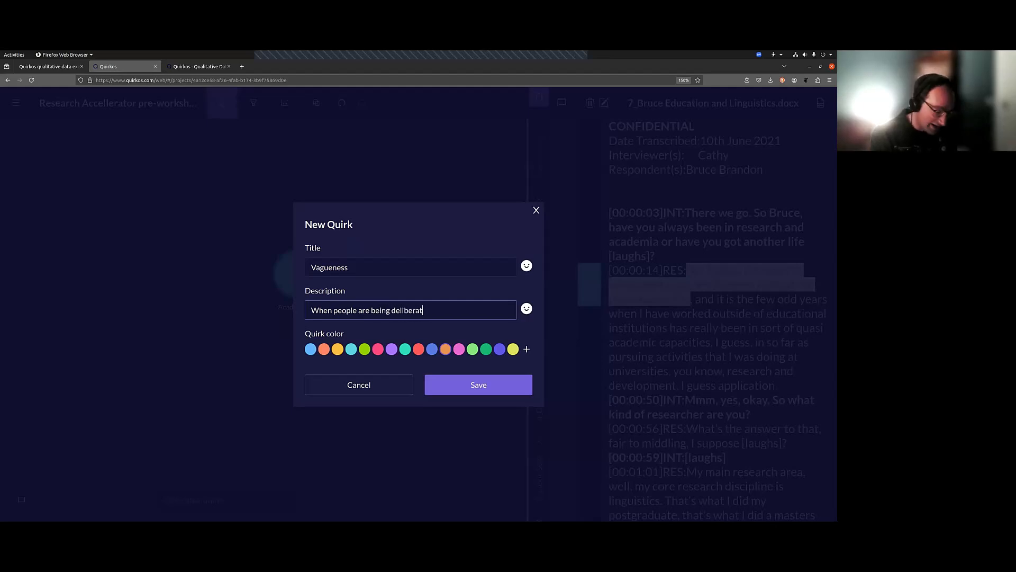
type("ly obtuse?")
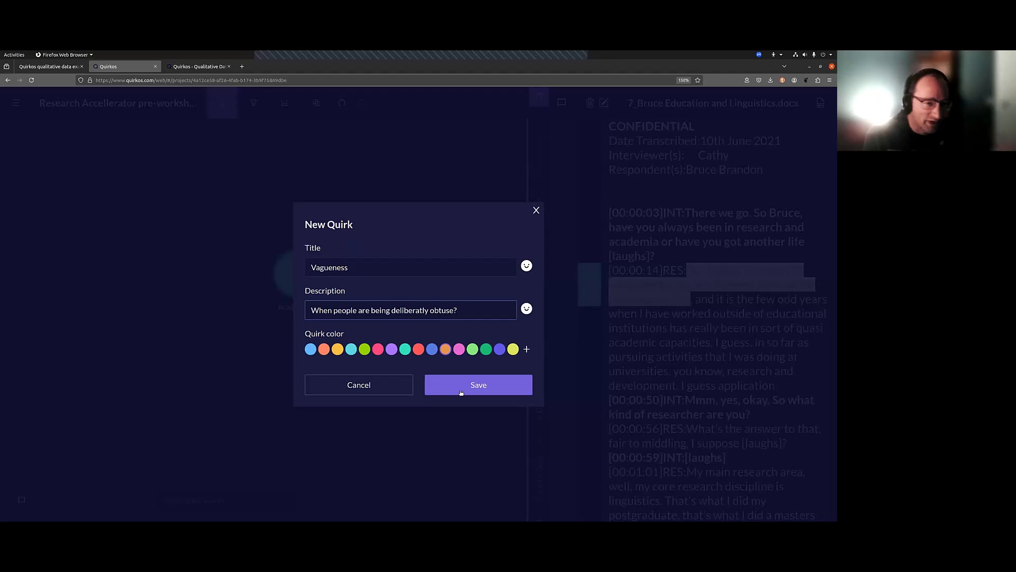
left_click(477, 386)
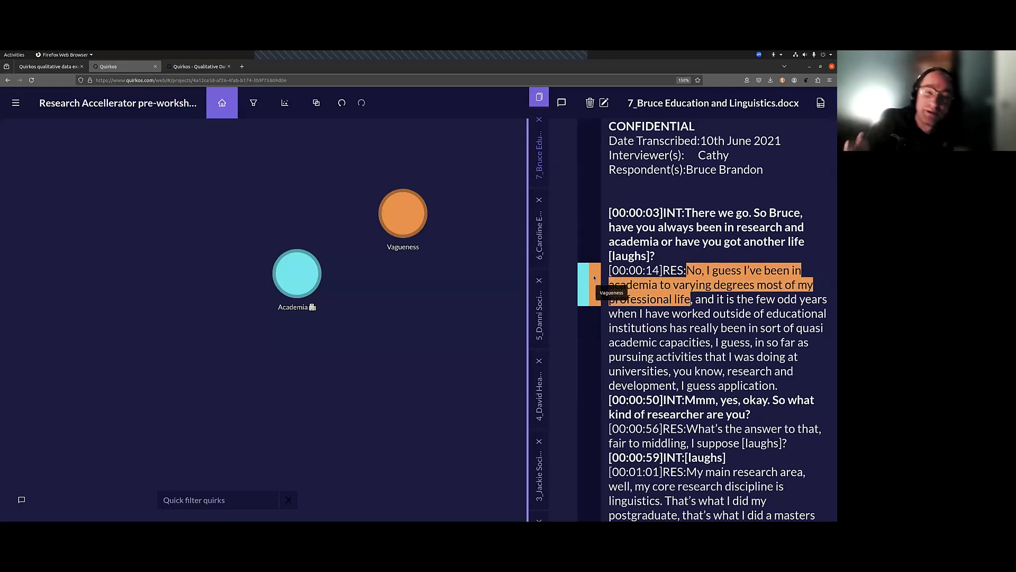
- Rename the Vagueness Quirk as Vague Statements
right_click(403, 194)
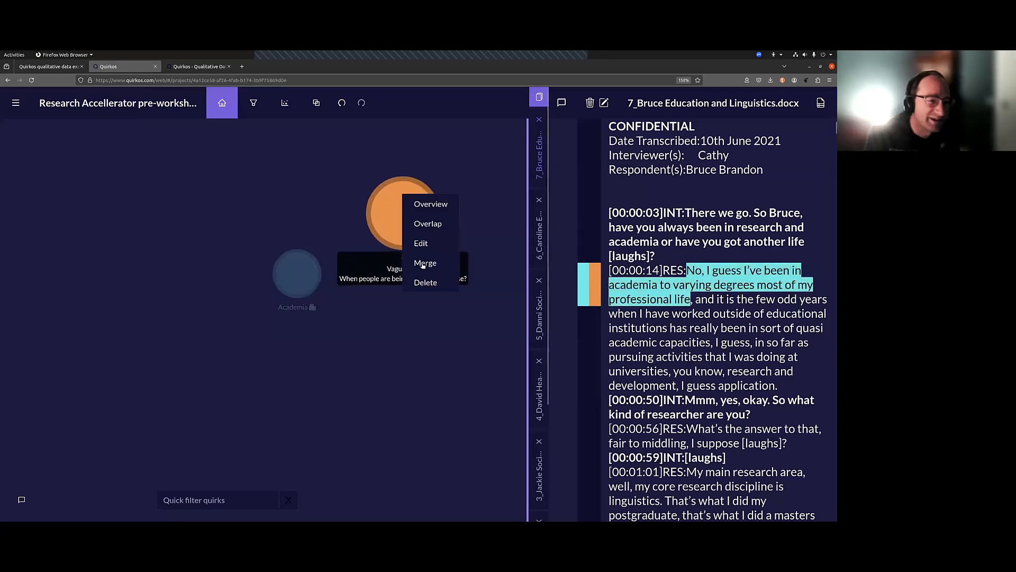
left_click(421, 243)
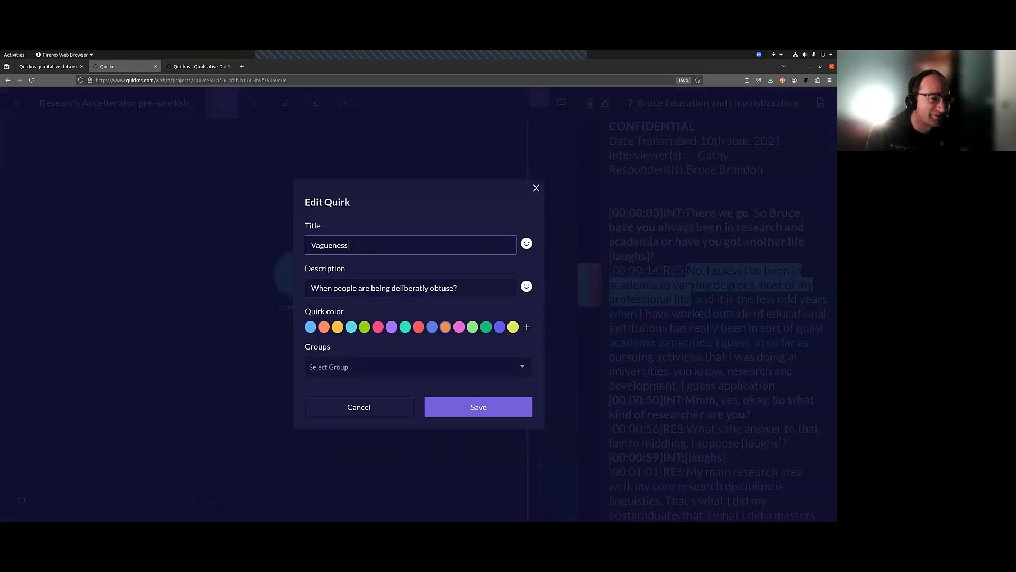
key("BackSpace")
key("BackSpace")
key("BackSpace")
key("BackSpace")
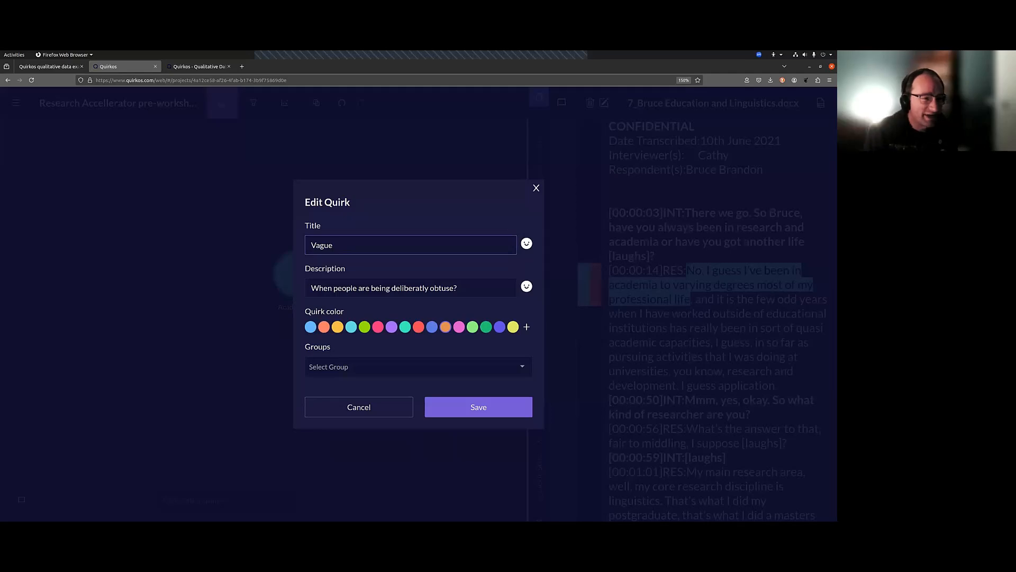
type("Statement")
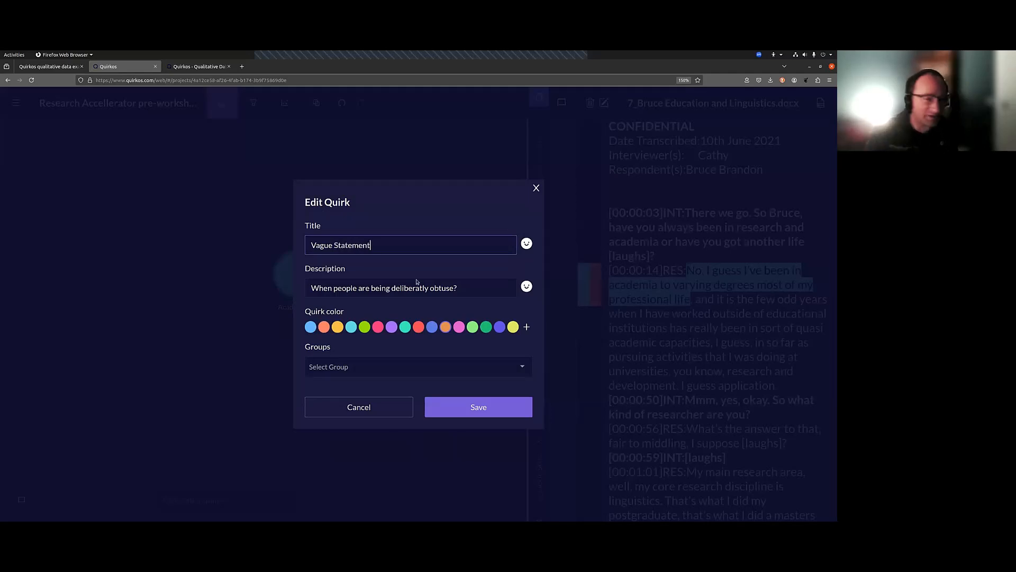
type("s")
left_click(496, 410)
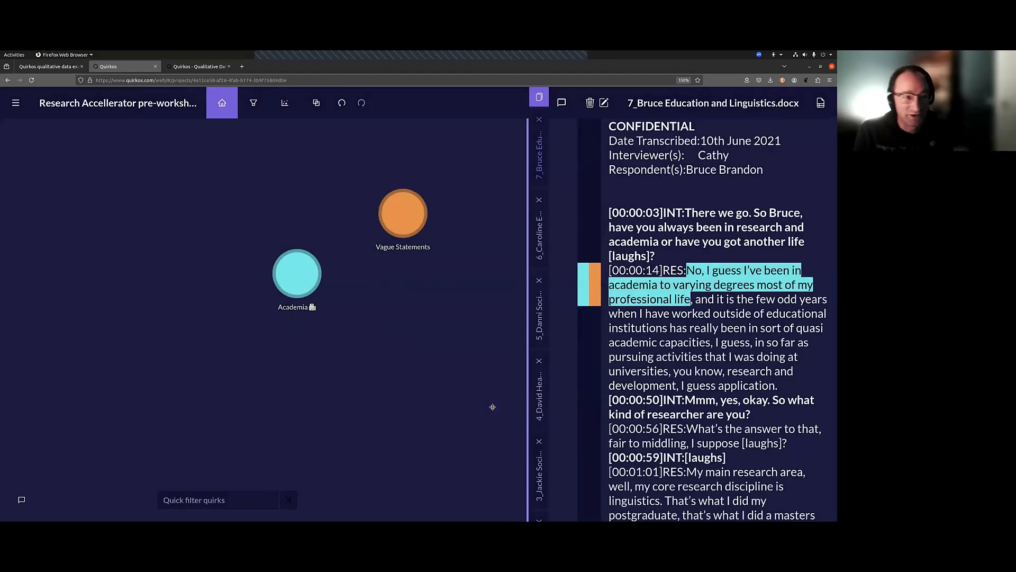
right_click(409, 219)
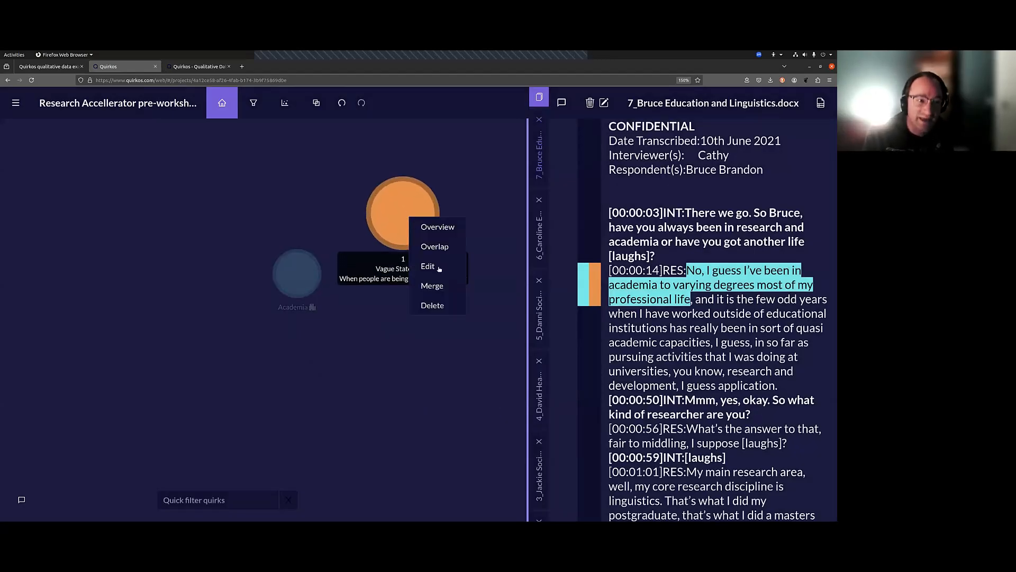
left_click(502, 295)
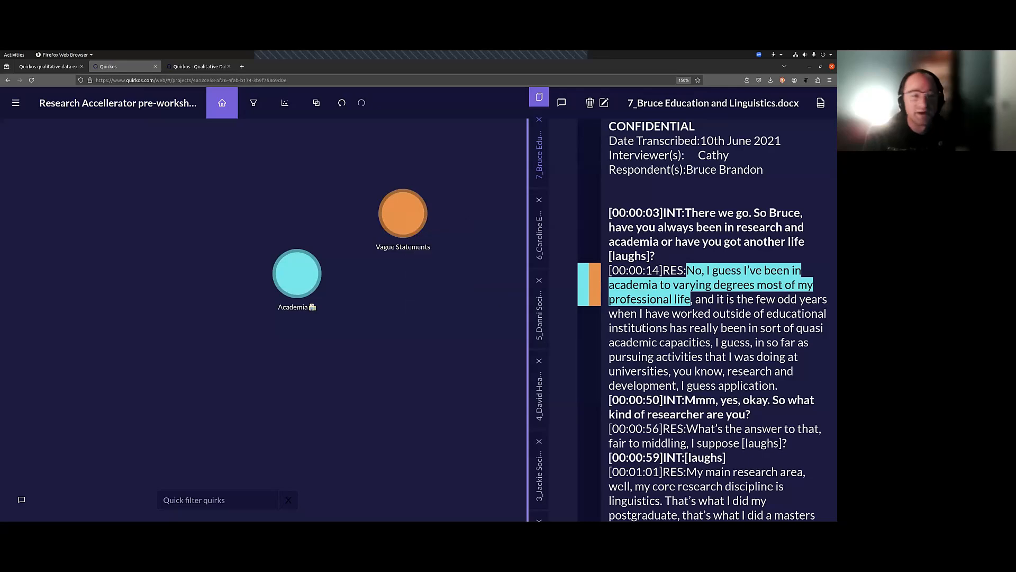
- Create a third Quirk from the already coded [00:00:14] passage, titled Professional Life
mouse_move(595, 284)
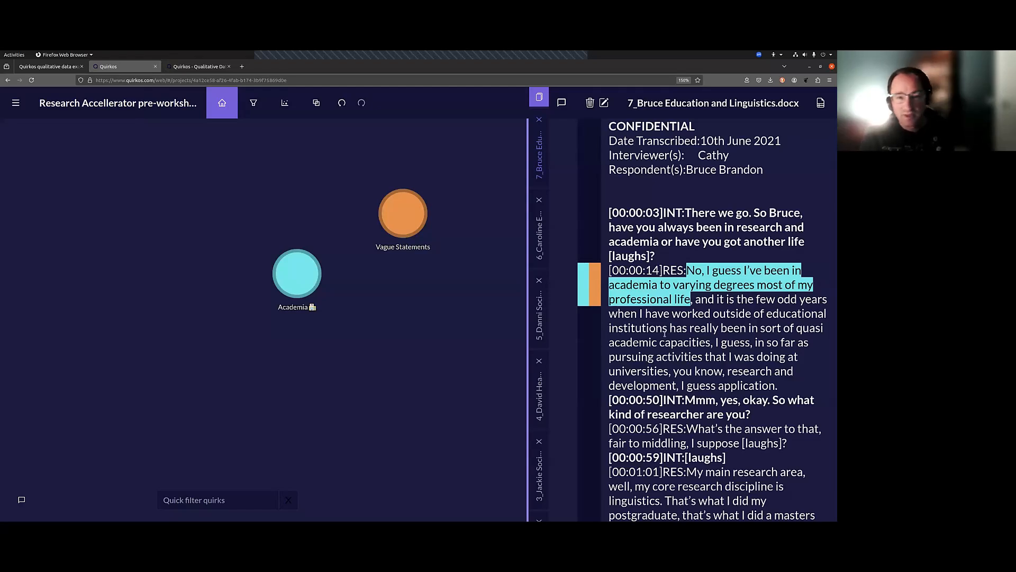
left_click_drag(686, 295, 422, 342)
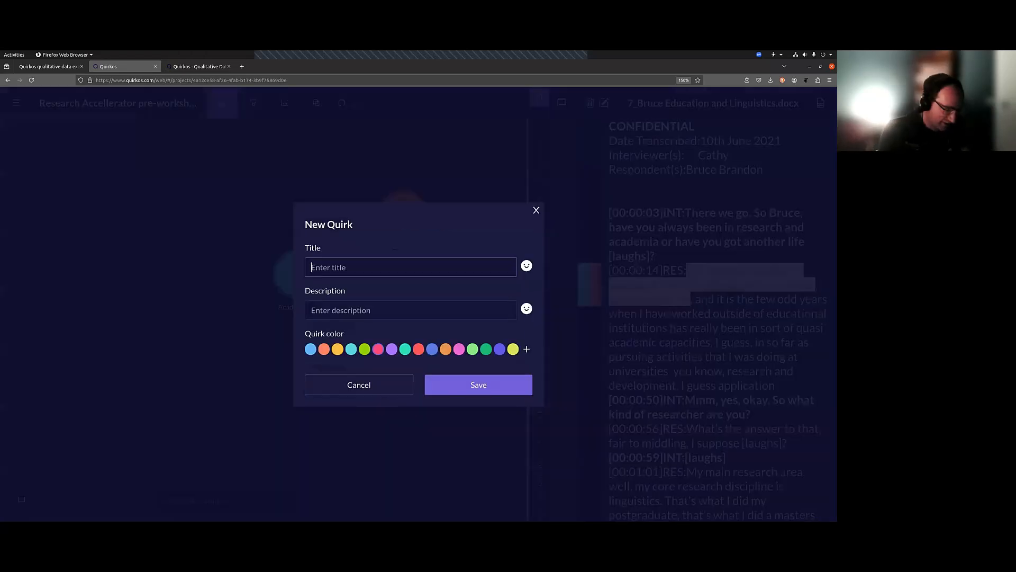
type("Professional Life")
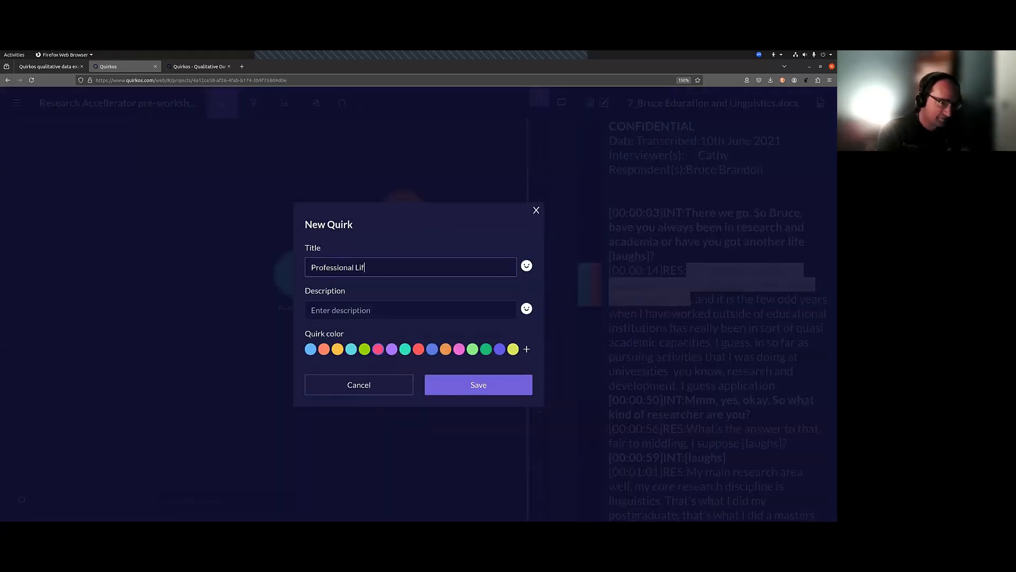
left_click(531, 391)
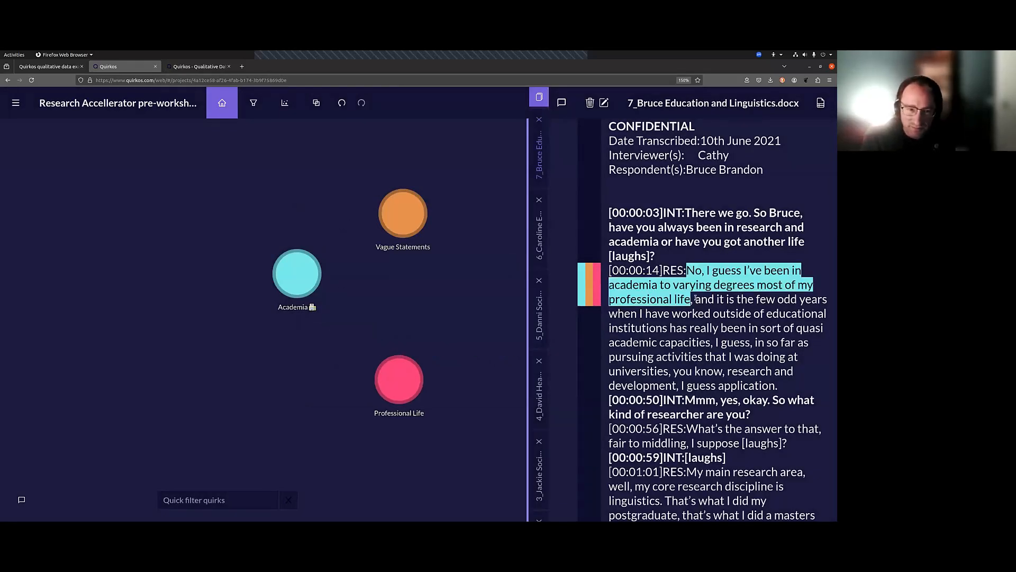
- Code two more passages to Professional Life: "and it is the few odd years" to "academic capacities", and "I guess application." to "What" at [00:00:56]
left_click_drag(696, 300, 398, 376)
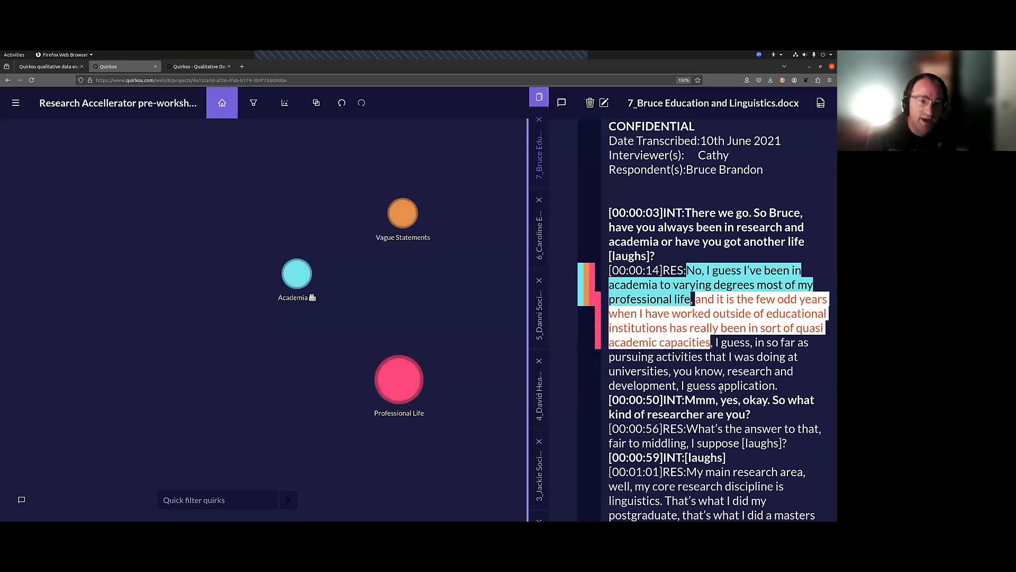
left_click(721, 389)
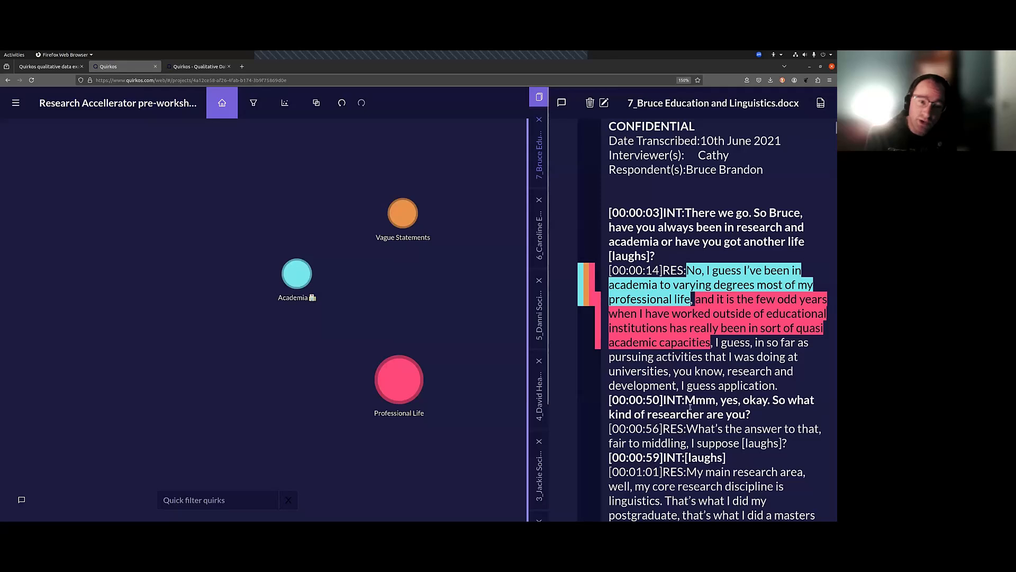
left_click_drag(681, 385, 715, 429)
left_click_drag(704, 423, 399, 379)
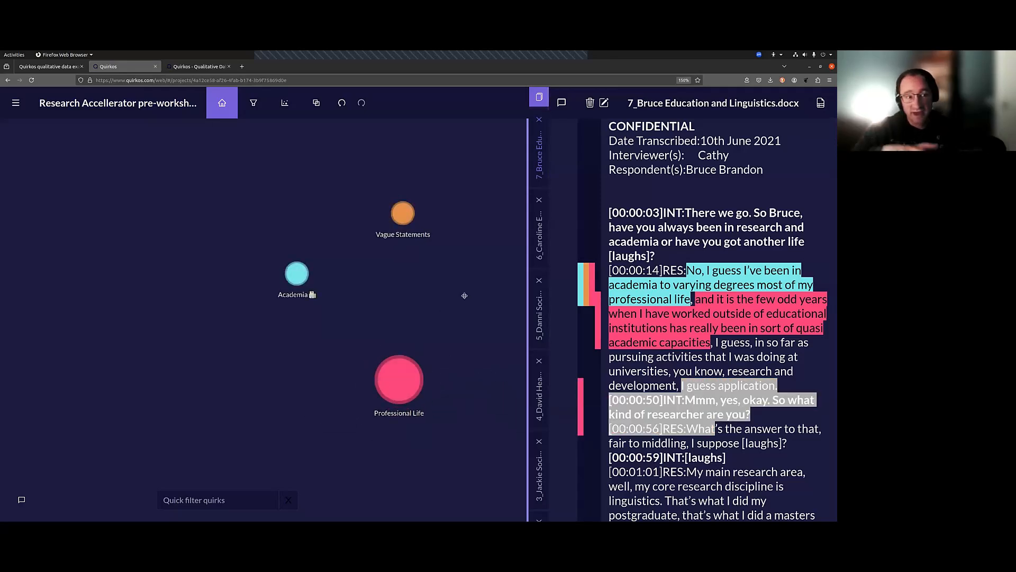
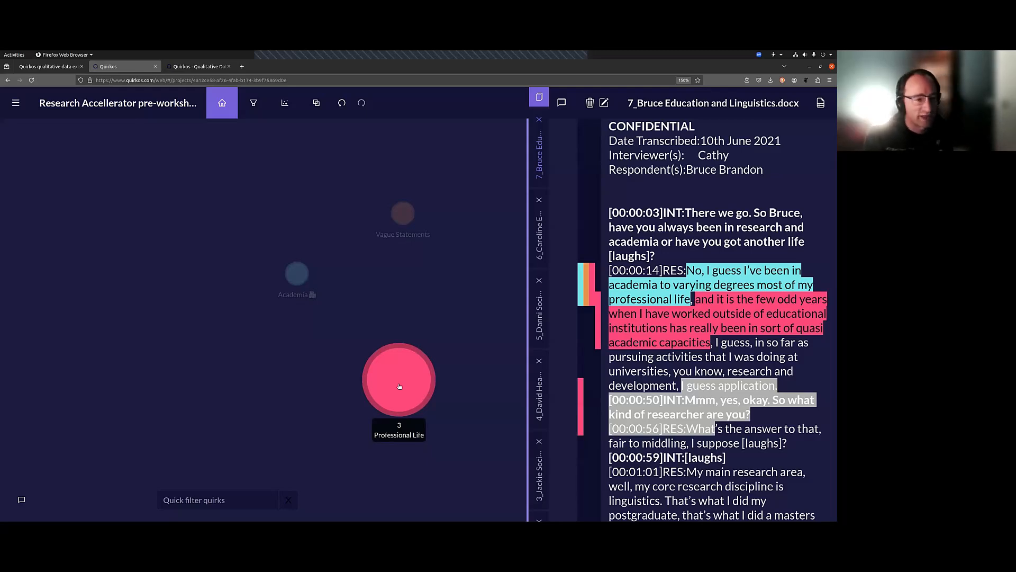
- Copy all excerpts coded to Professional Life and paste them with their source names into the blank LibreOffice Writer document
left_click(398, 383)
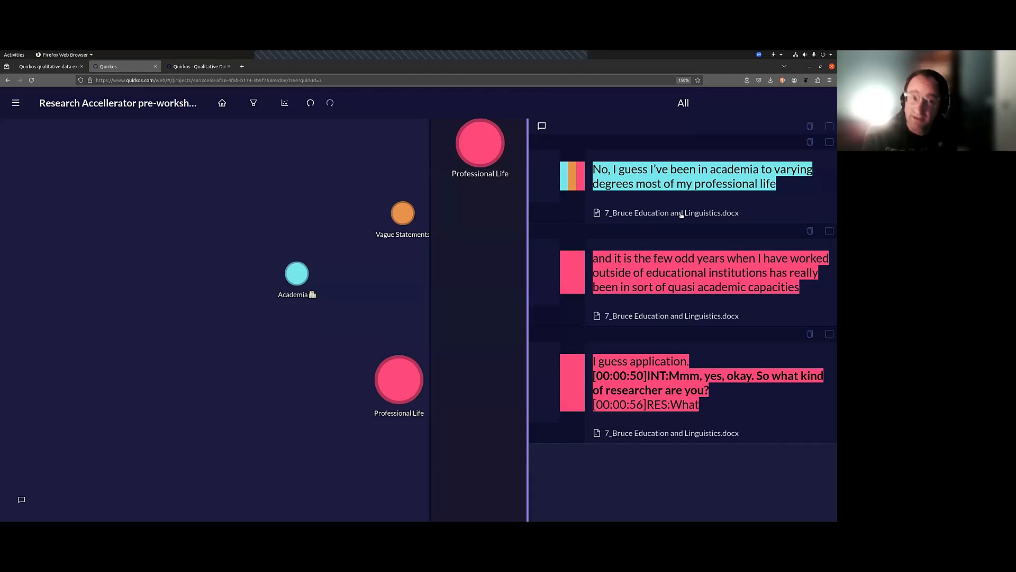
left_click(830, 126)
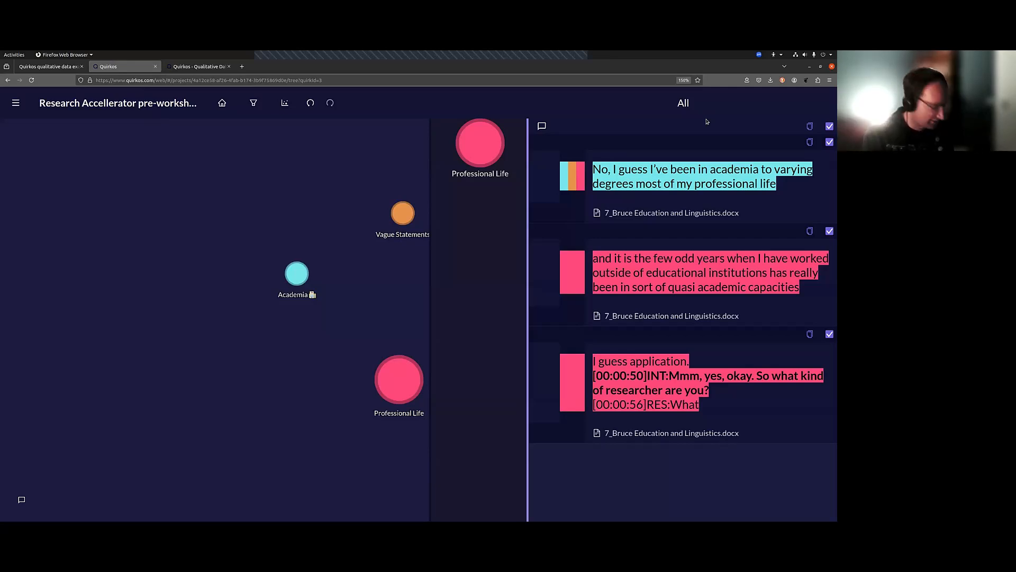
key("alt+Tab")
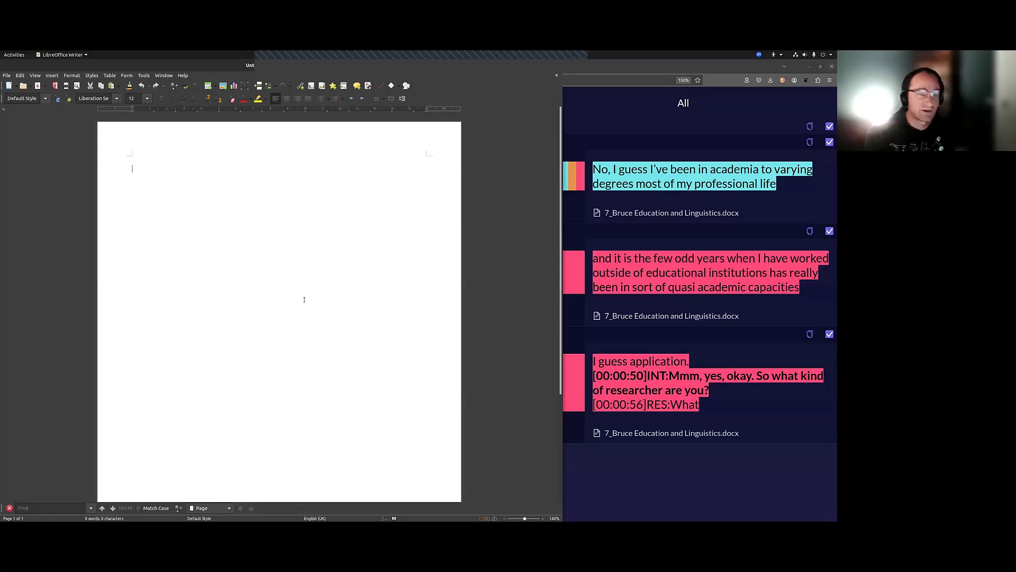
type("No, I guess I’ve been in academia to varying degrees most of my professional life  --7_Bruce Education and Linguistics.docx--  and it is the few odd years when I have worked outside of educational institutions has really been in sort of quasi academic capacities  --7_Bruce Education and Linguistics.docx--  I guess application. [00:00:50]INT:Mmm, yes, okay. So what kind of researcher are you? [00:00:56]RES:What  --7_Bruce Education and Linguistics.docx--")
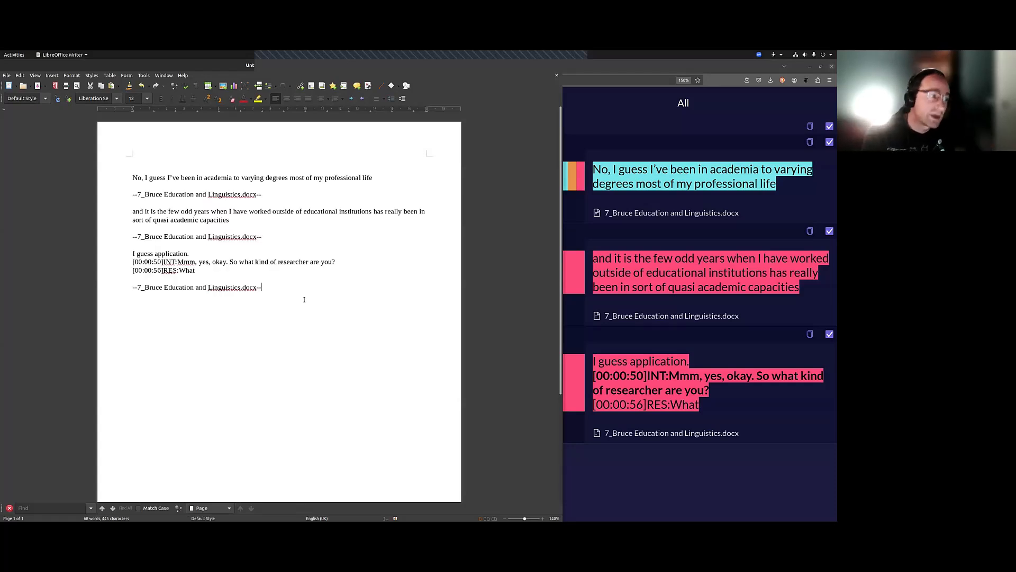
mouse_move(274, 195)
left_mouse_down()
mouse_move(132, 159)
mouse_move(133, 199)
mouse_move(286, 195)
left_mouse_up()
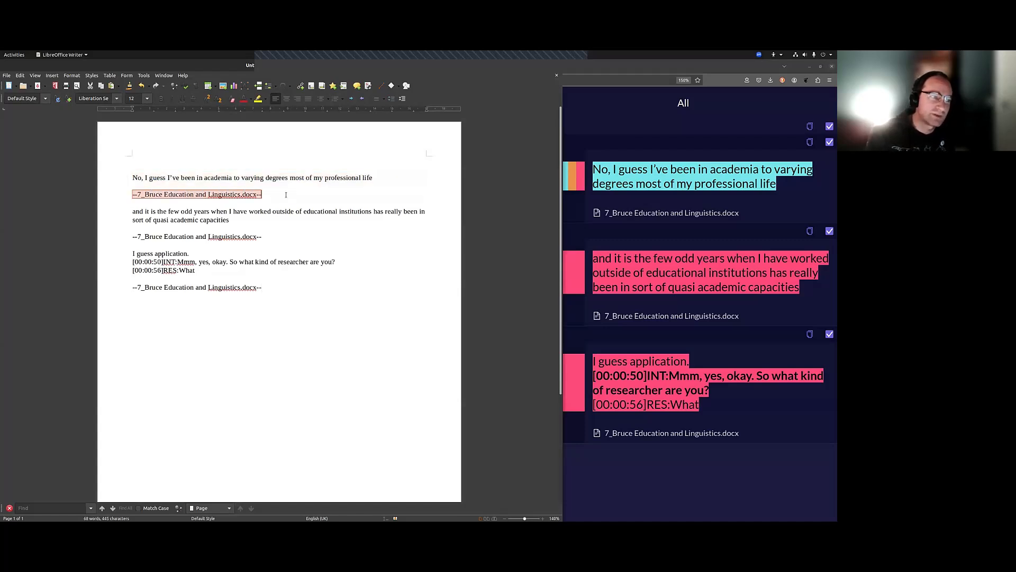
- Examine the source-name lines beneath the pasted excerpts, and select the document's whole contents
left_click_drag(133, 237, 364, 237)
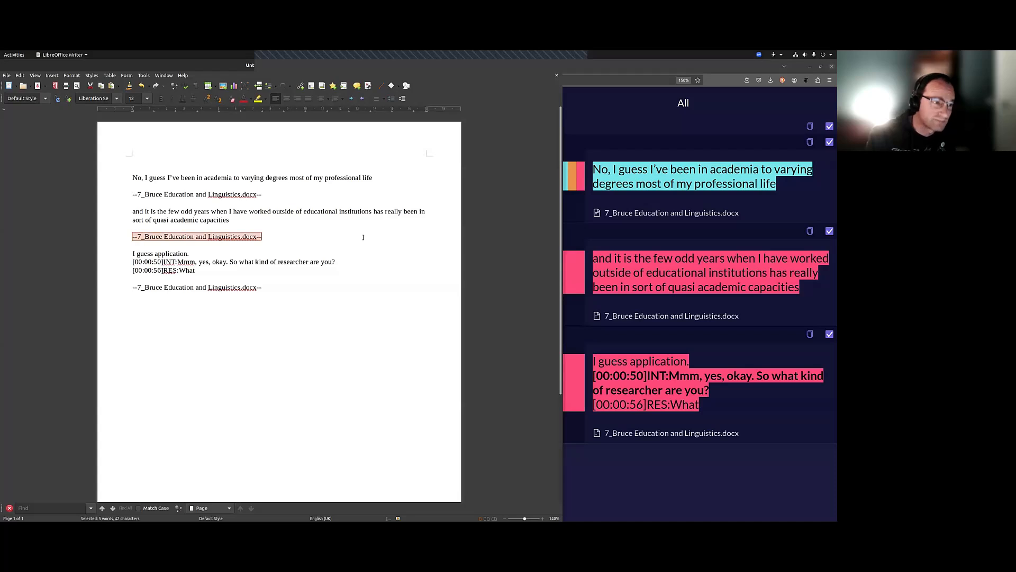
left_click_drag(136, 236, 257, 237)
left_click_drag(262, 287, 94, 153)
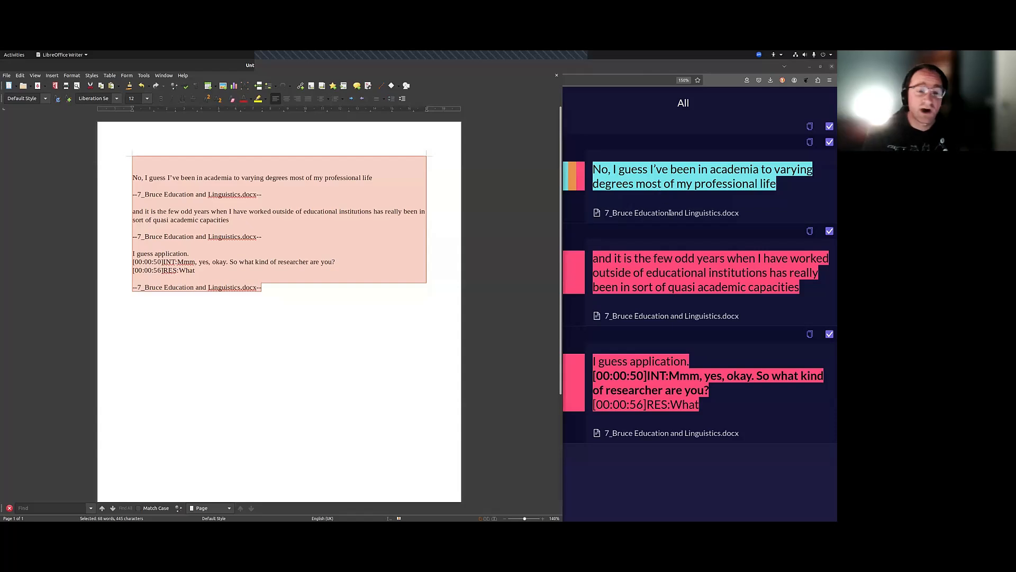
- Switch back to the Quirkos canvas and rearrange the Quirks, placing Professional Life beside Academia and Vague Statements well apart from both
left_click(693, 286)
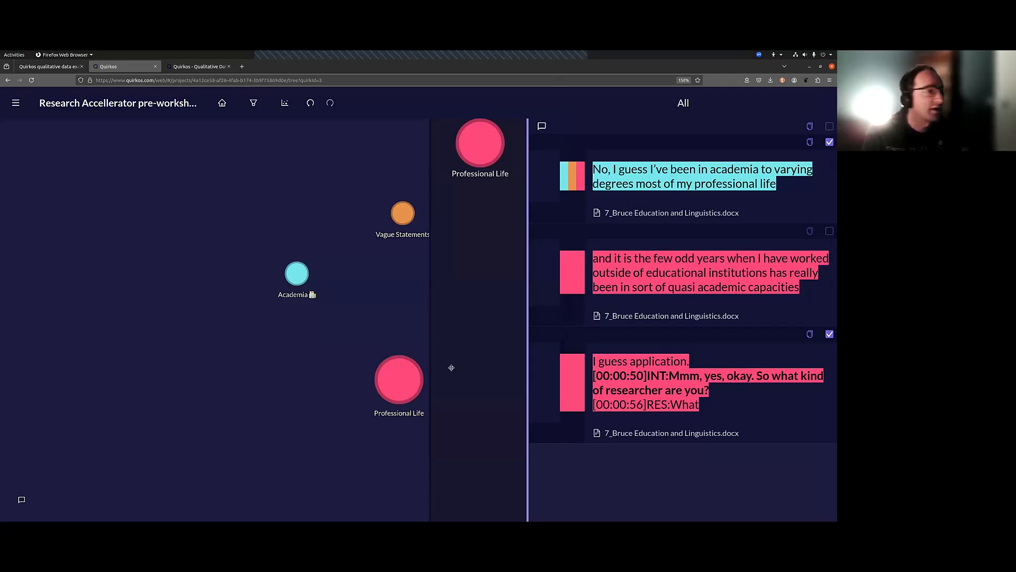
left_click(222, 103)
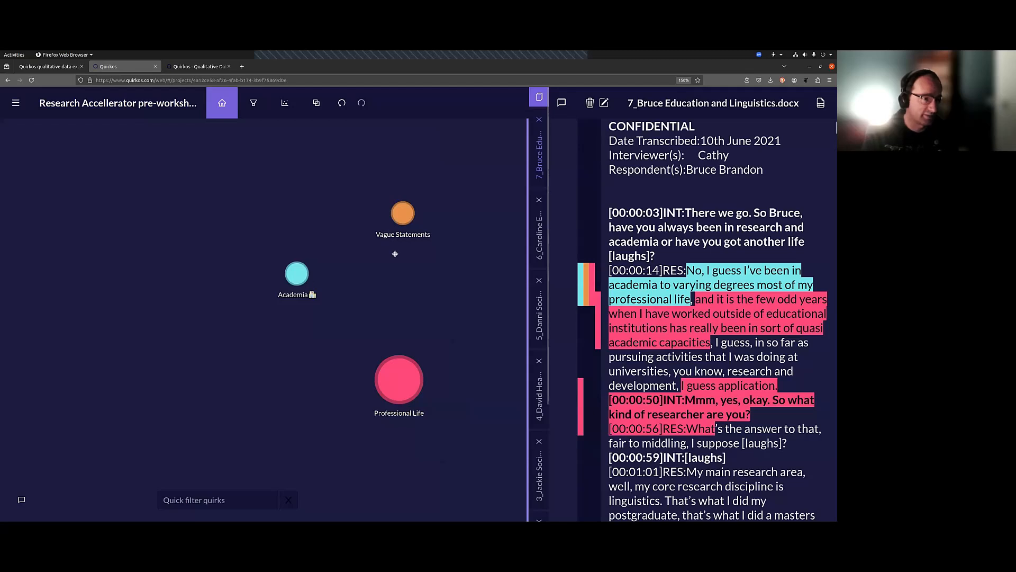
left_click_drag(296, 273, 186, 263)
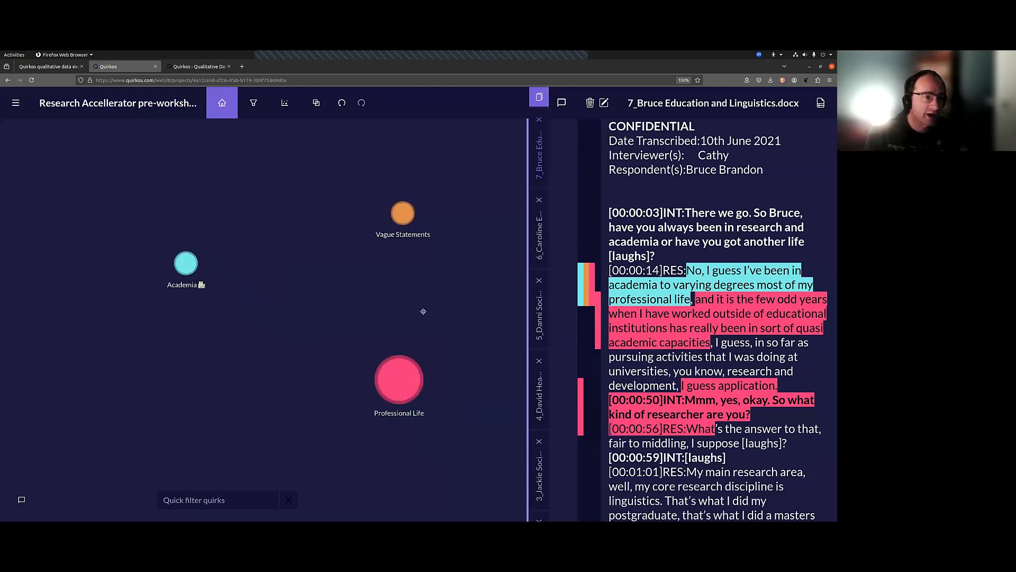
left_click_drag(403, 213, 348, 168)
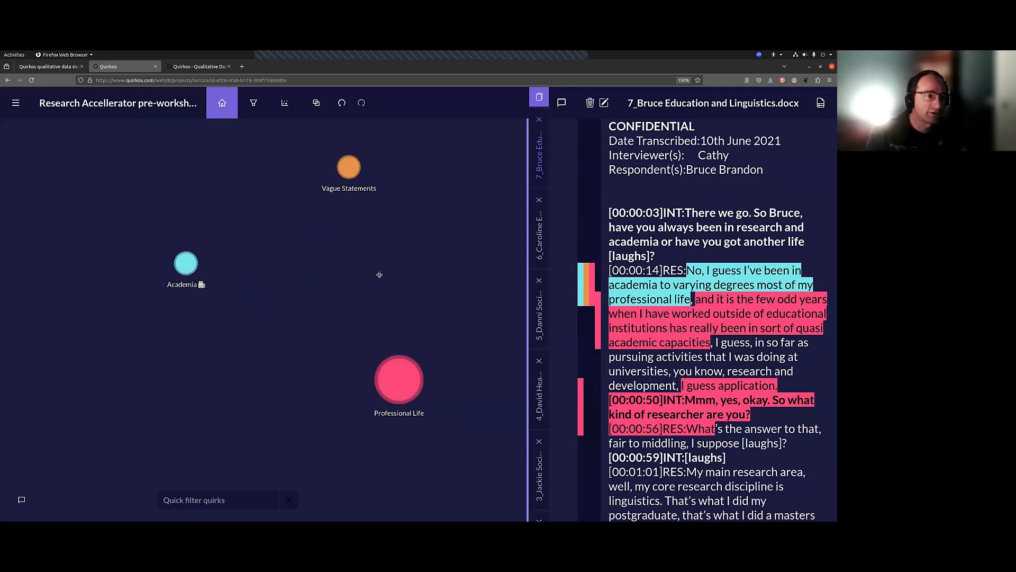
left_click_drag(400, 418, 312, 397)
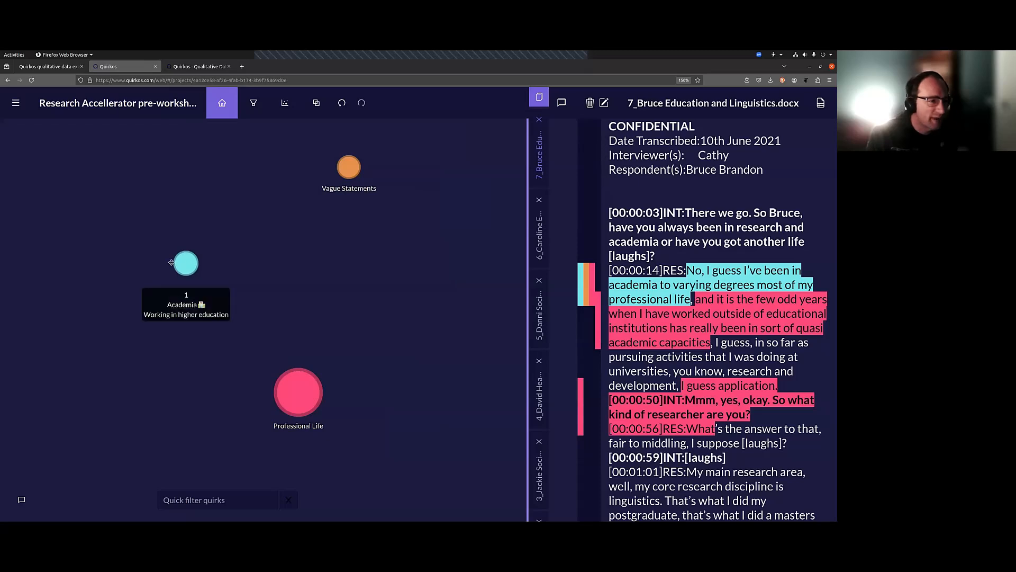
left_click_drag(186, 264, 85, 182)
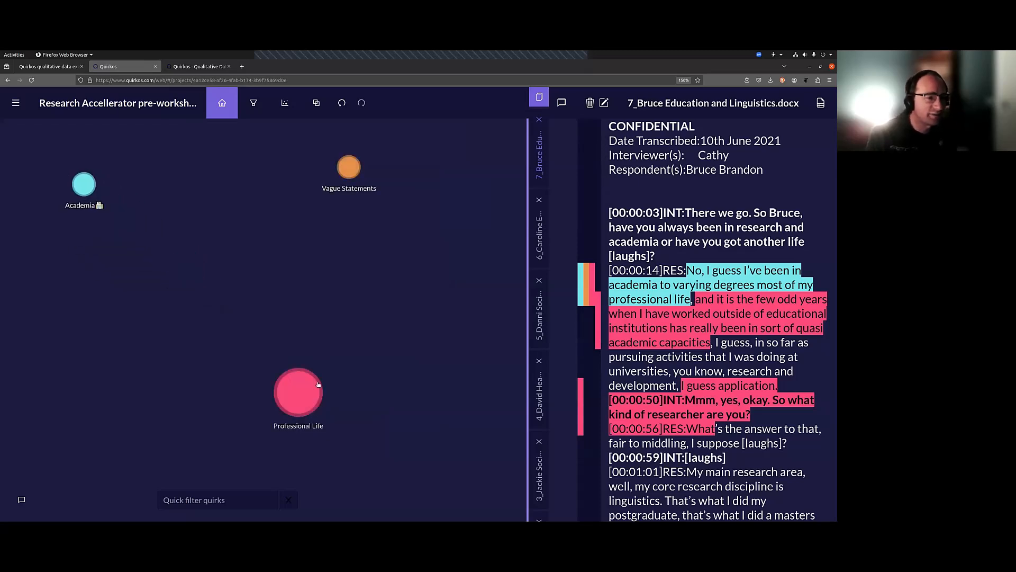
left_click_drag(298, 392, 161, 191)
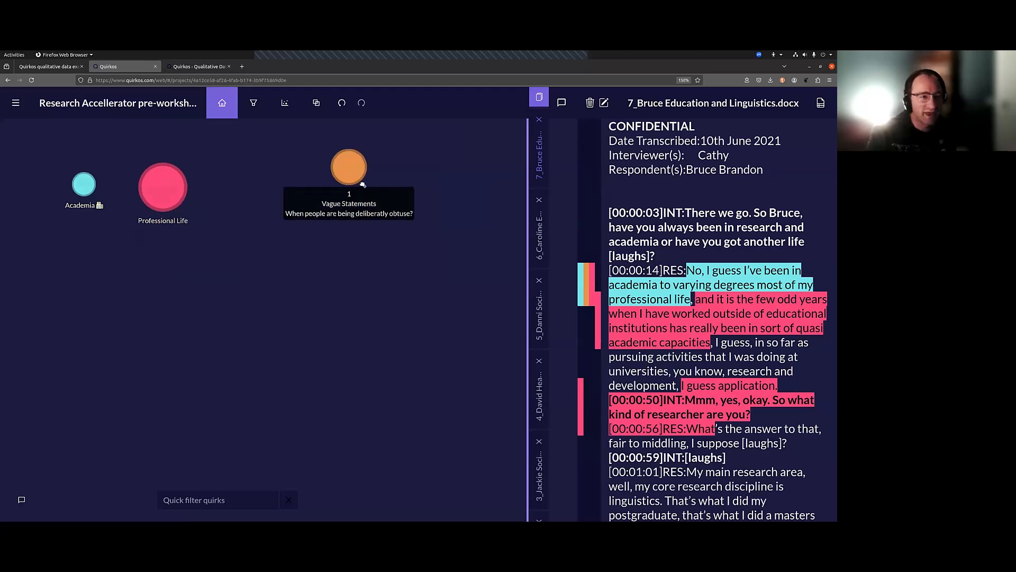
left_click_drag(348, 167, 418, 209)
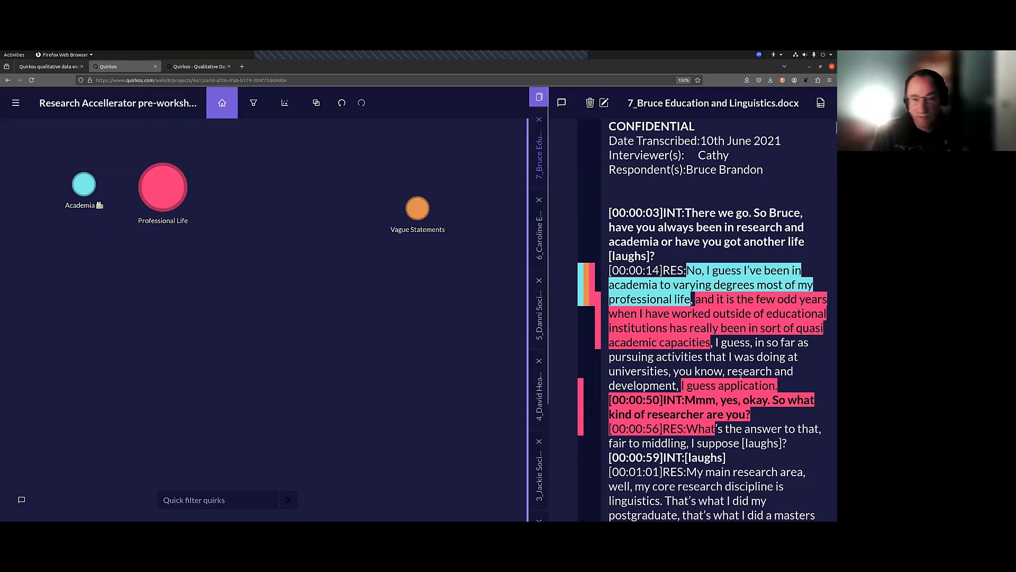
- Create a new Quirk titled Training on the empty canvas below Academia and Professional Life
right_click(111, 239)
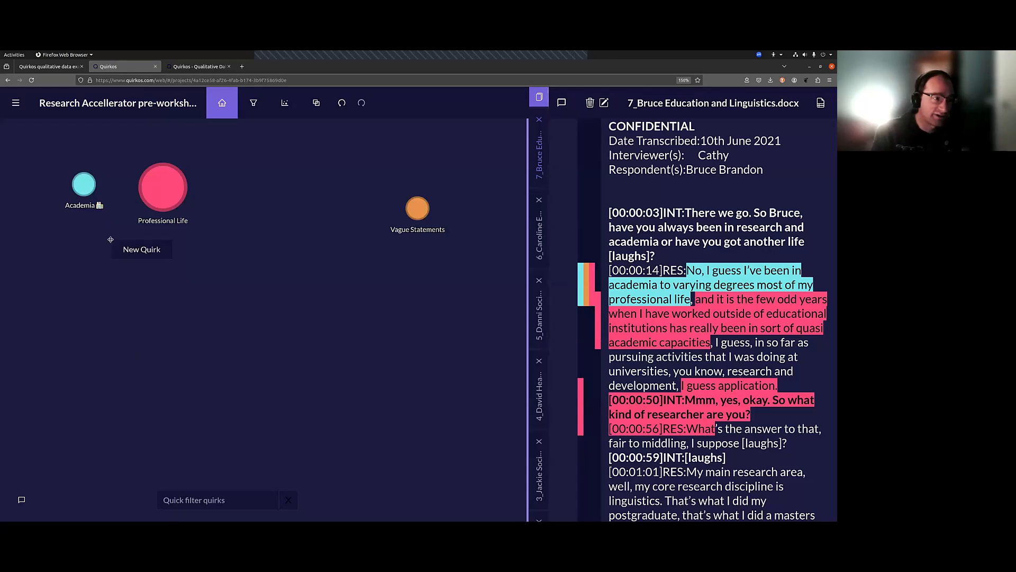
left_click(142, 250)
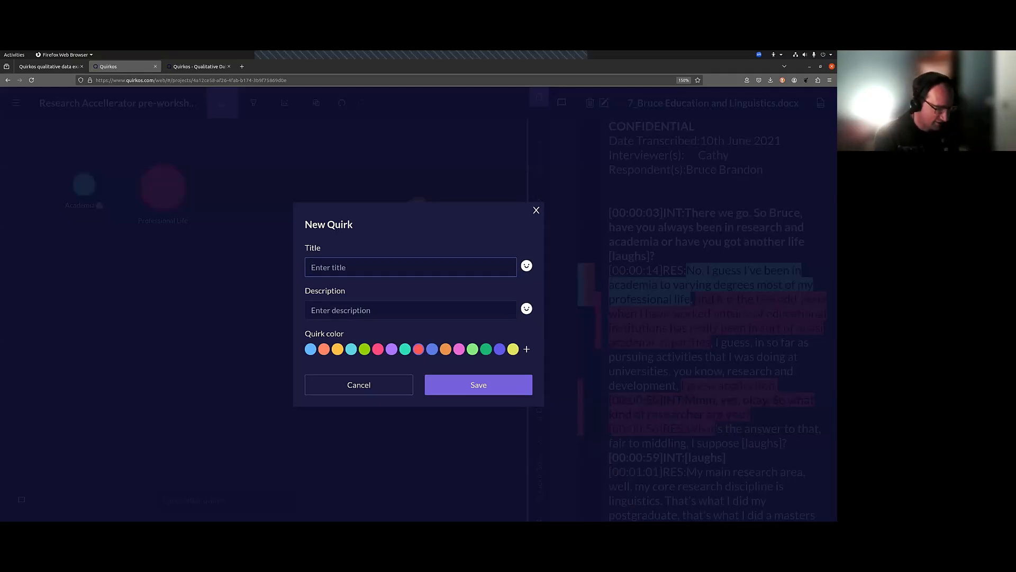
type("Training")
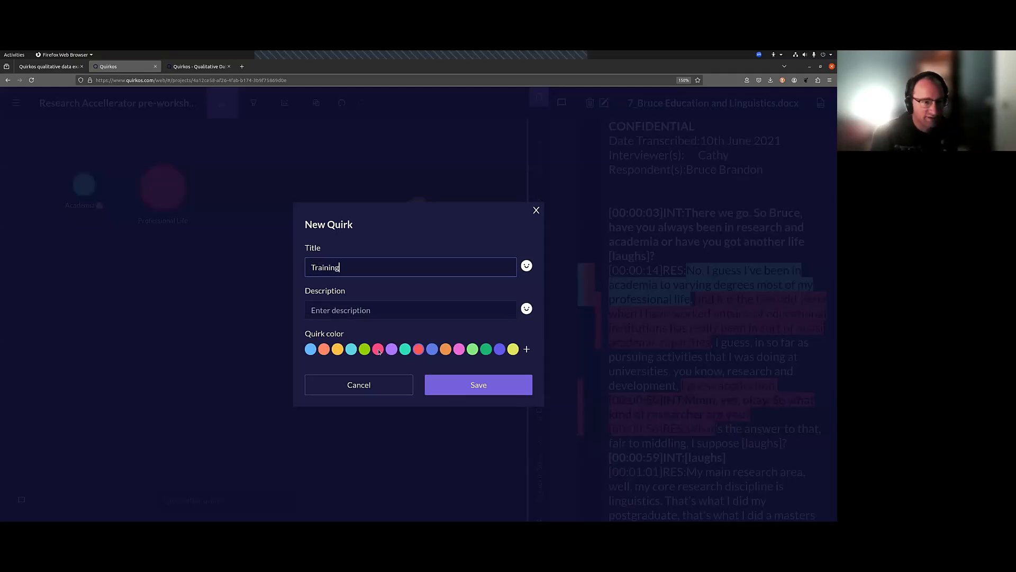
left_click(461, 384)
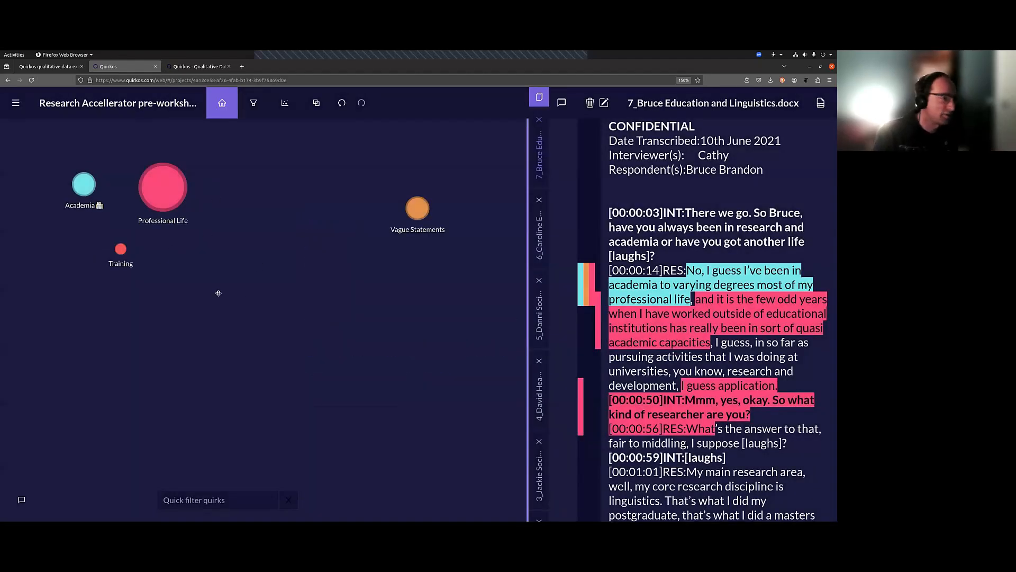
- Create a new Quirk titled Teaching on the canvas just below Training
right_click(96, 283)
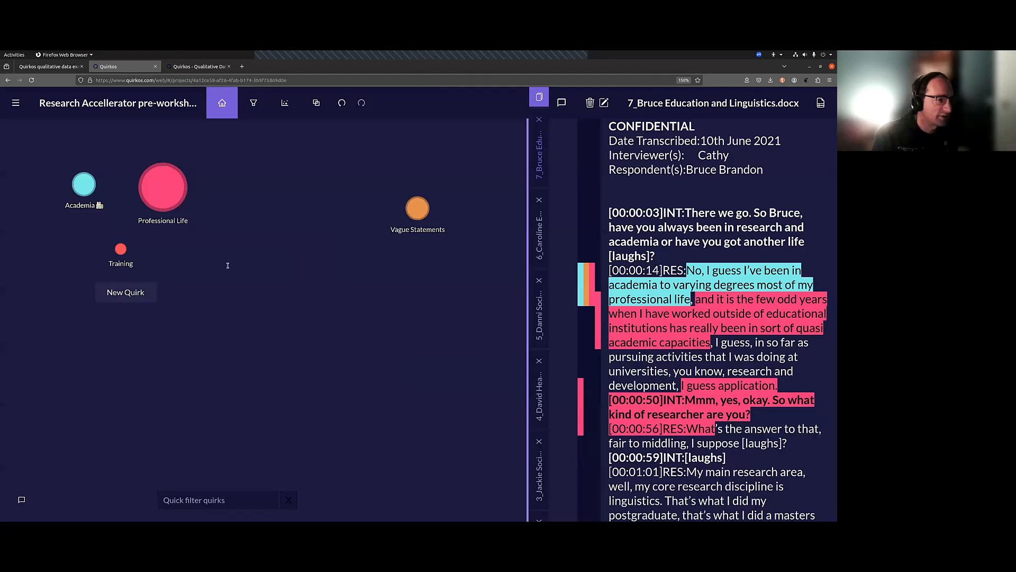
left_click(126, 292)
type("T4eachi")
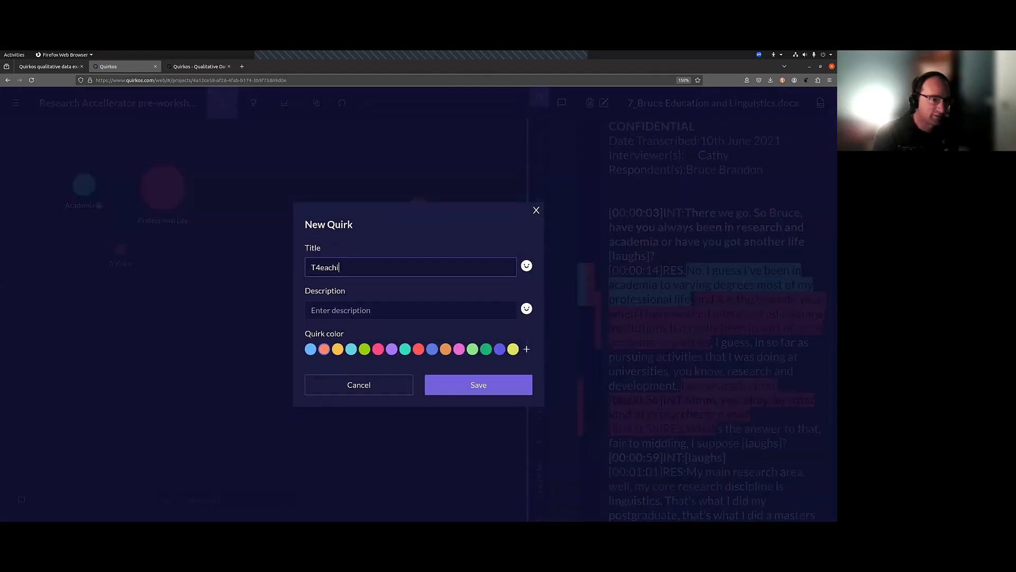
key("BackSpace")
key("BackSpace")
key("BackSpace")
key("BackSpace")
key("BackSpace")
key("BackSpace")
type("eaching")
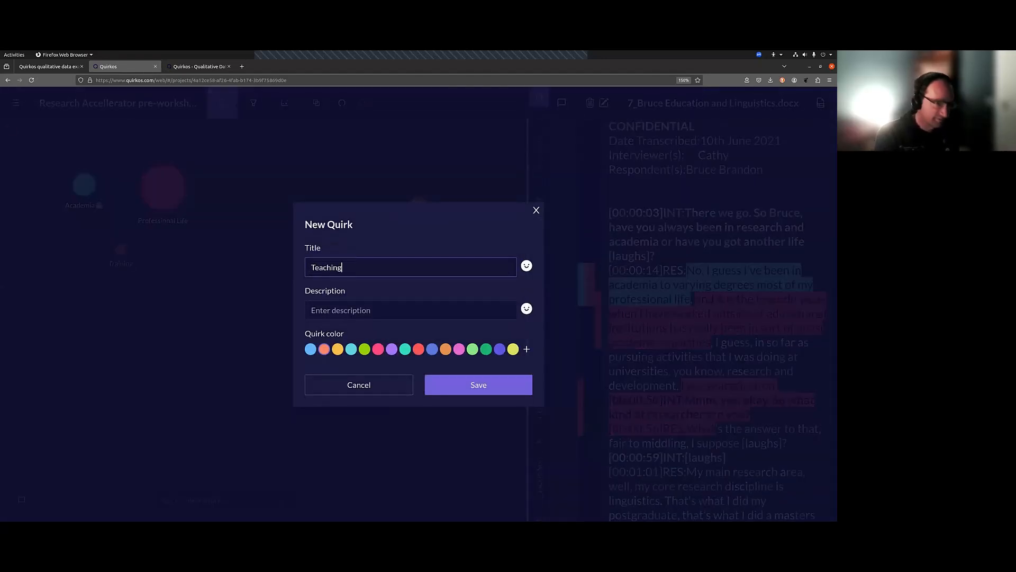
key("Return")
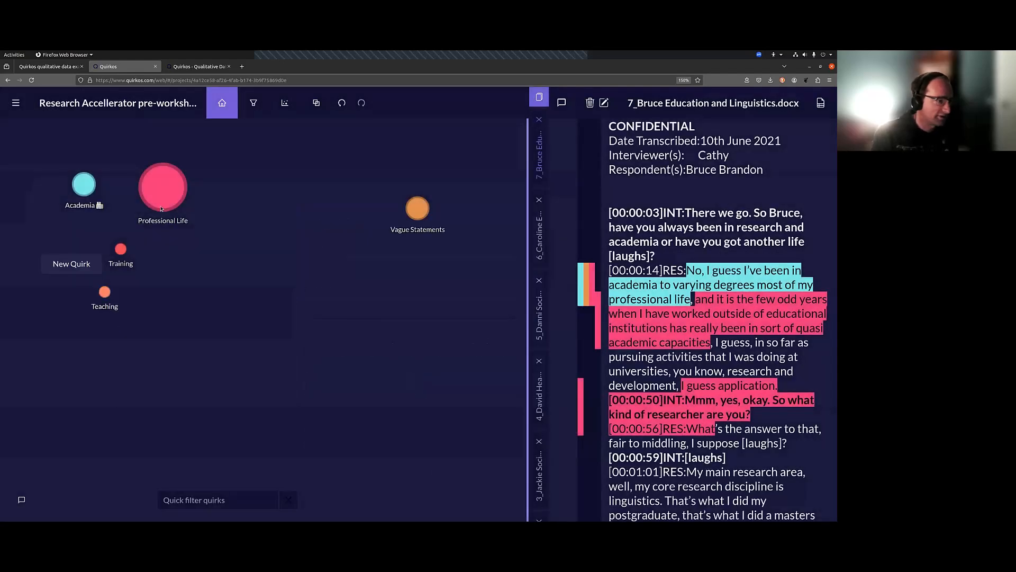
- Create a new Quirk titled Research on the canvas beside Training
left_click(72, 263)
type("Research")
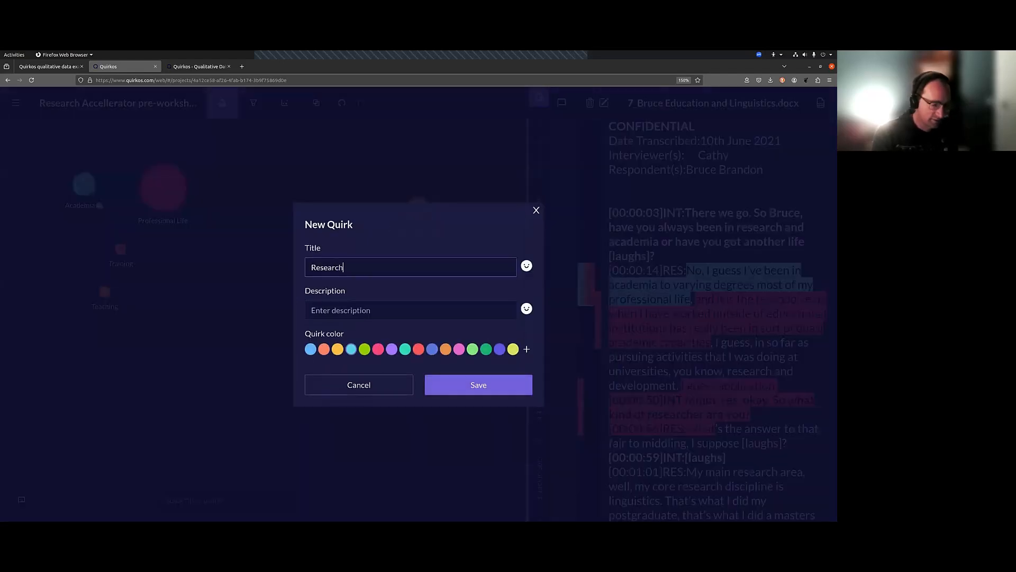
key("Return")
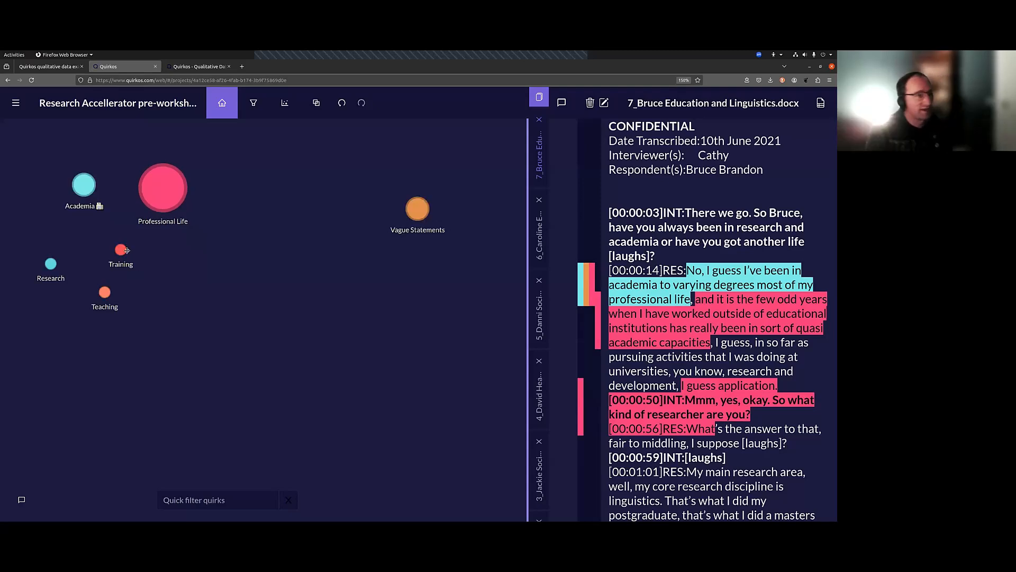
- Group the Training, Research and Teaching Quirks as subcategories of Academia
left_click_drag(125, 256, 85, 198)
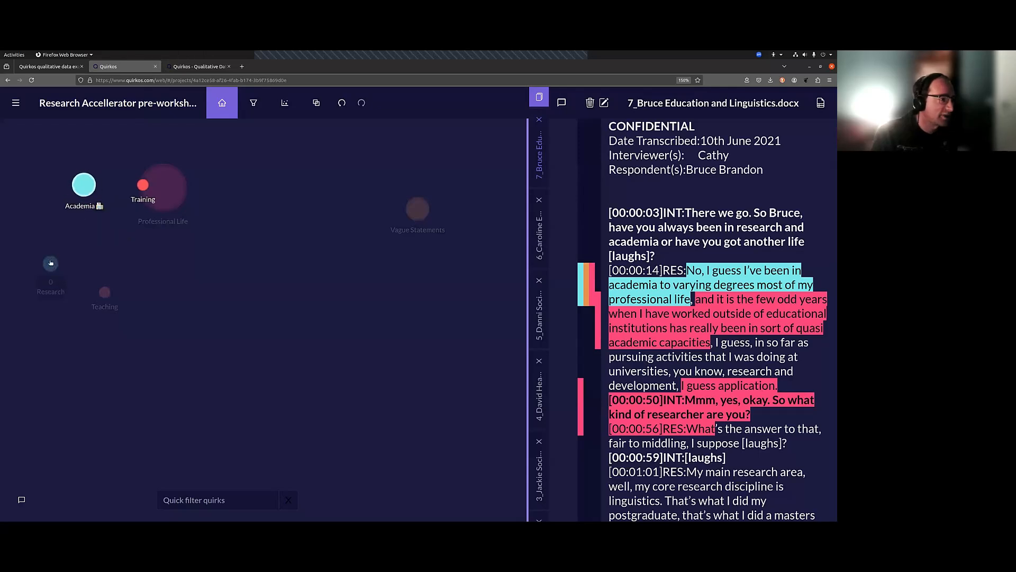
left_click_drag(51, 263, 82, 185)
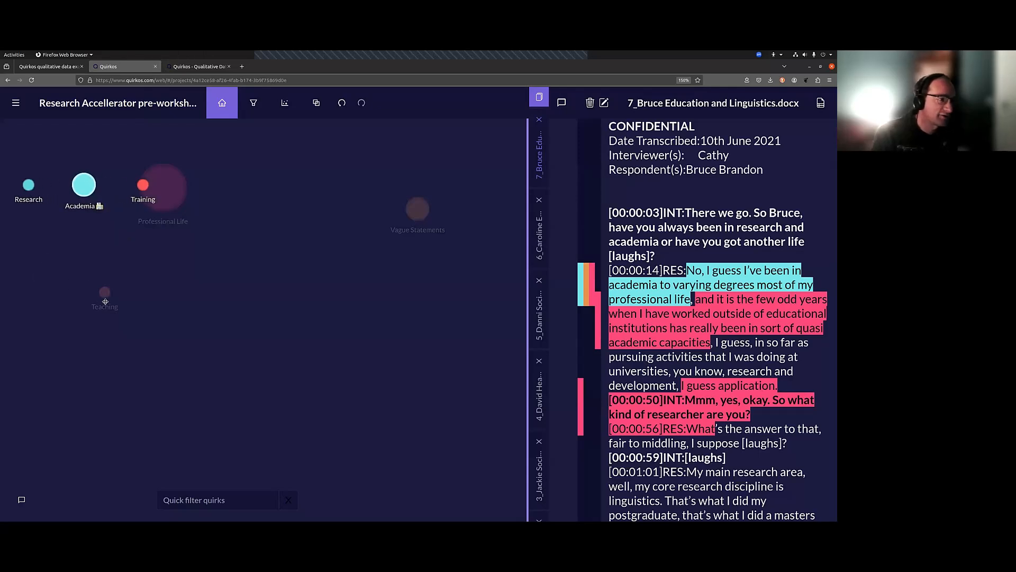
left_click_drag(104, 295, 85, 186)
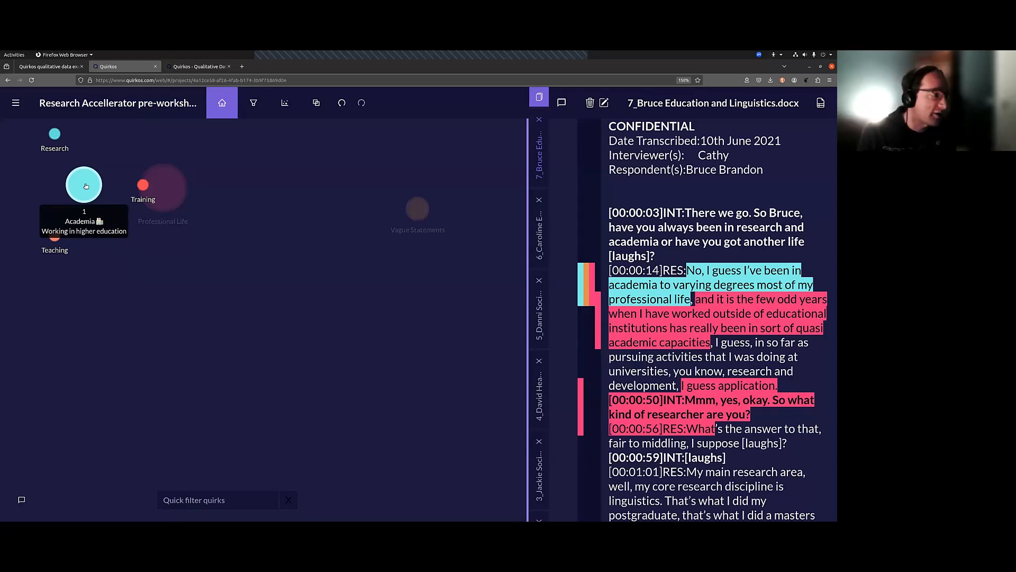
- Open the coded excerpts of the Academia group and view those of Research and of Academia itself
left_click(85, 184)
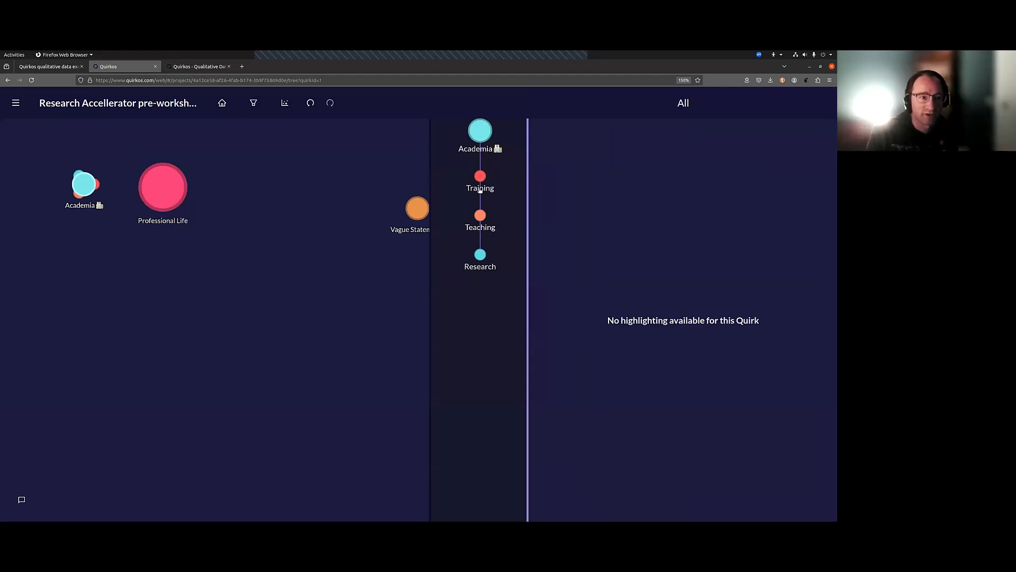
left_click(480, 254)
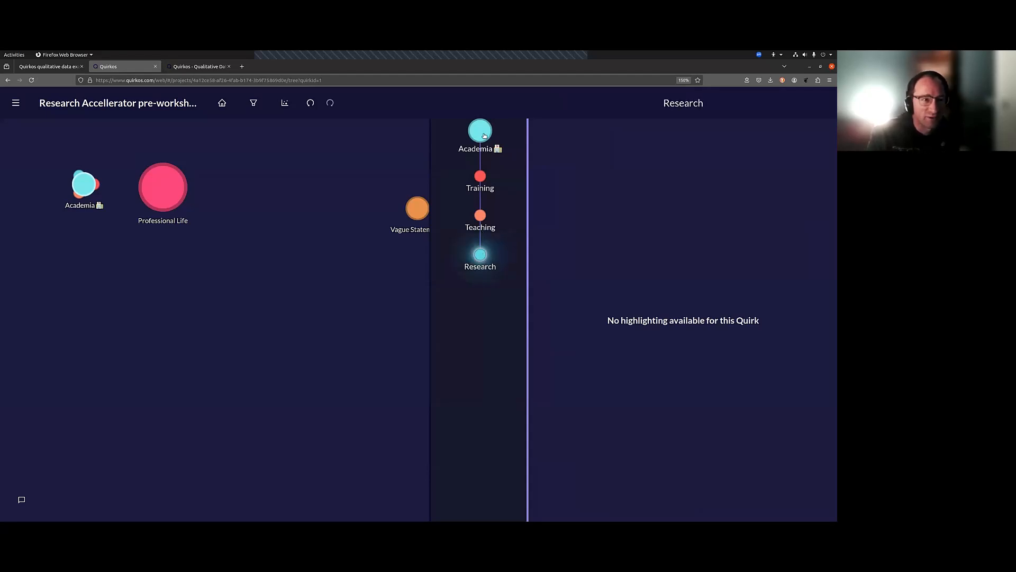
left_click(475, 149)
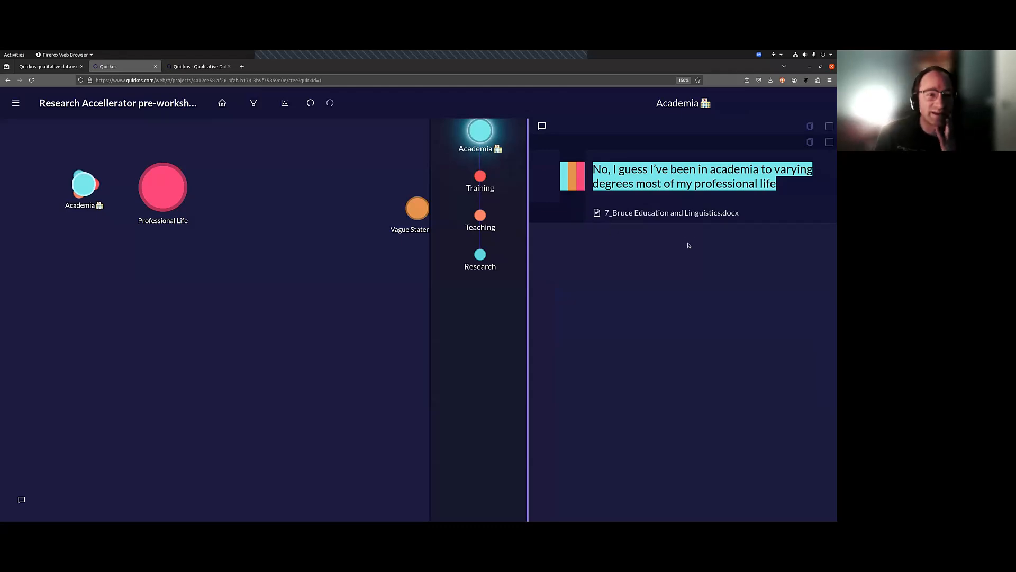
- Code the Academia excerpt "No, I guess I've been in academia" additionally to the Training and Research subcategories
left_click_drag(701, 181, 505, 175)
triple_click(674, 168)
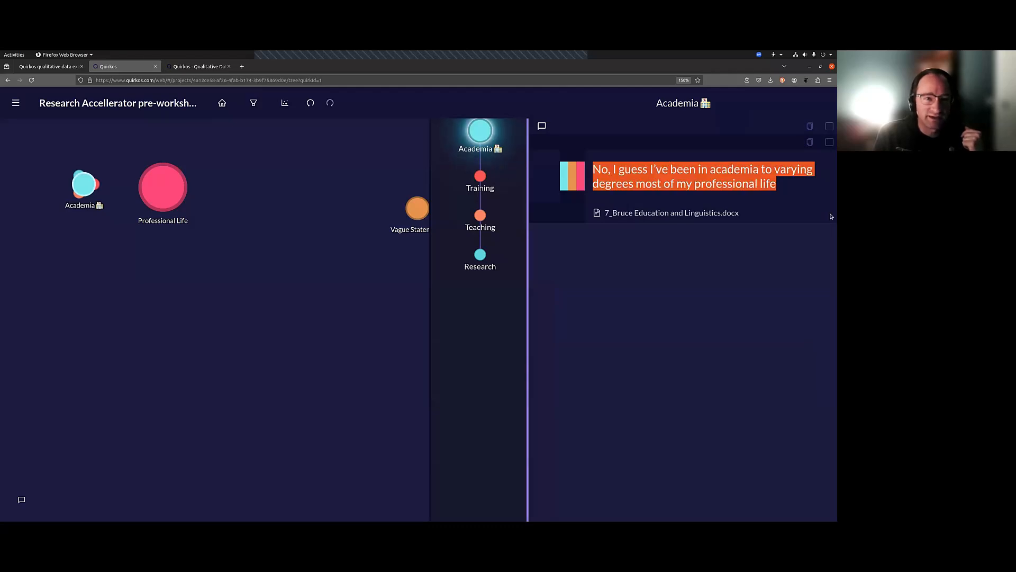
left_click_drag(681, 172, 480, 181)
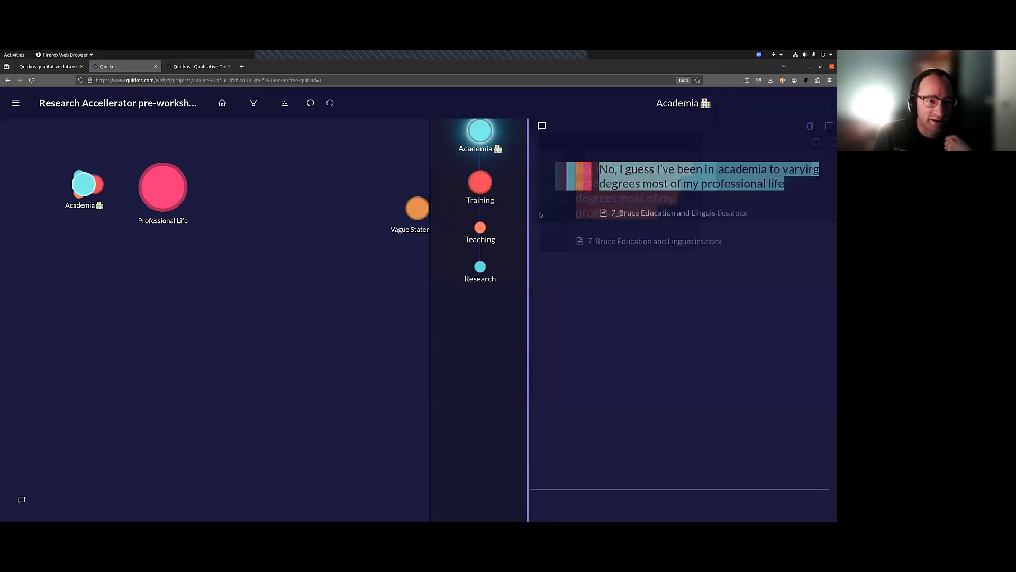
triple_click(617, 170)
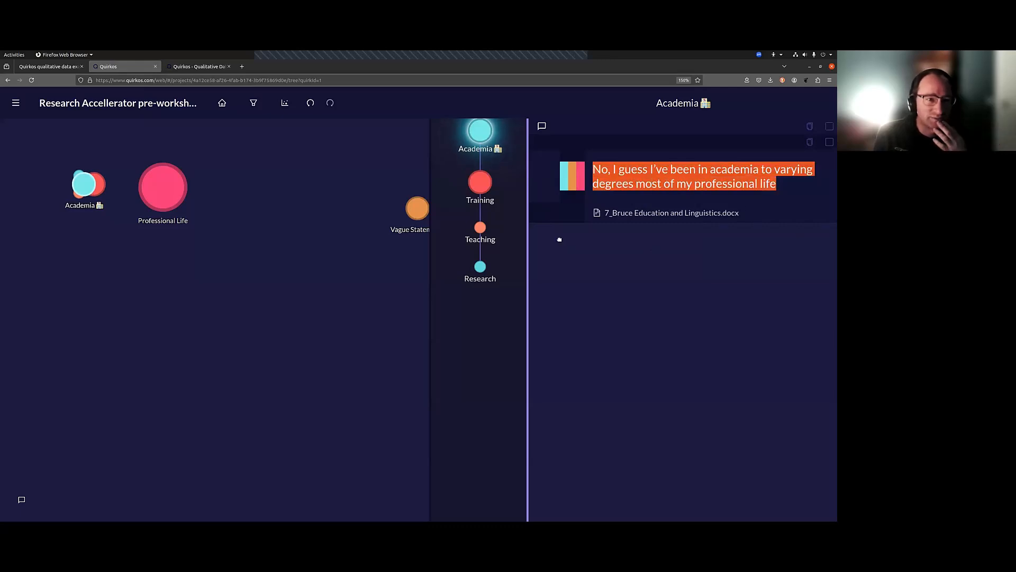
left_click_drag(559, 239, 480, 268)
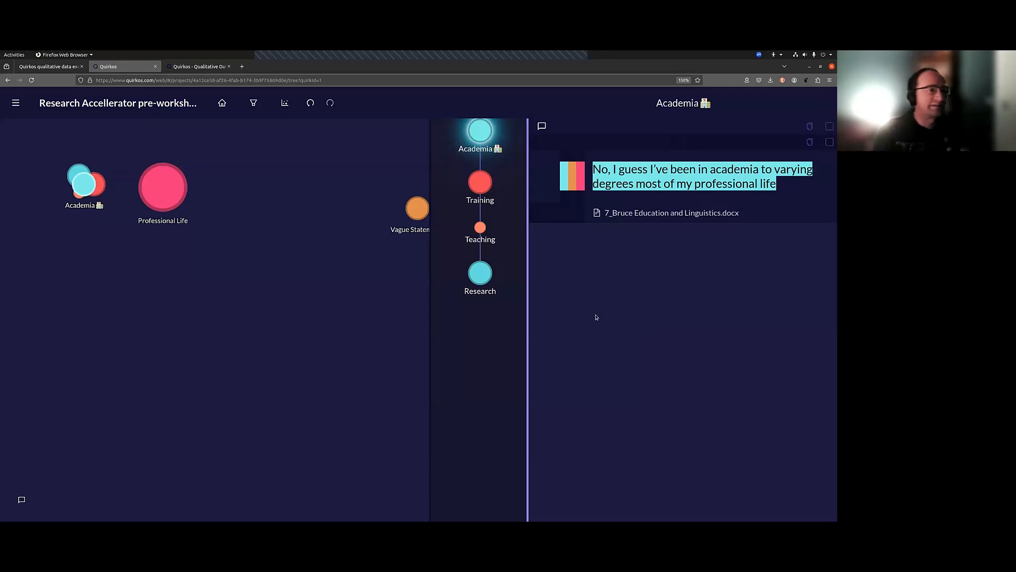
- Show the Quirks in List view and move Teaching from Academia to Professional Life as its subcategory
left_click(222, 103)
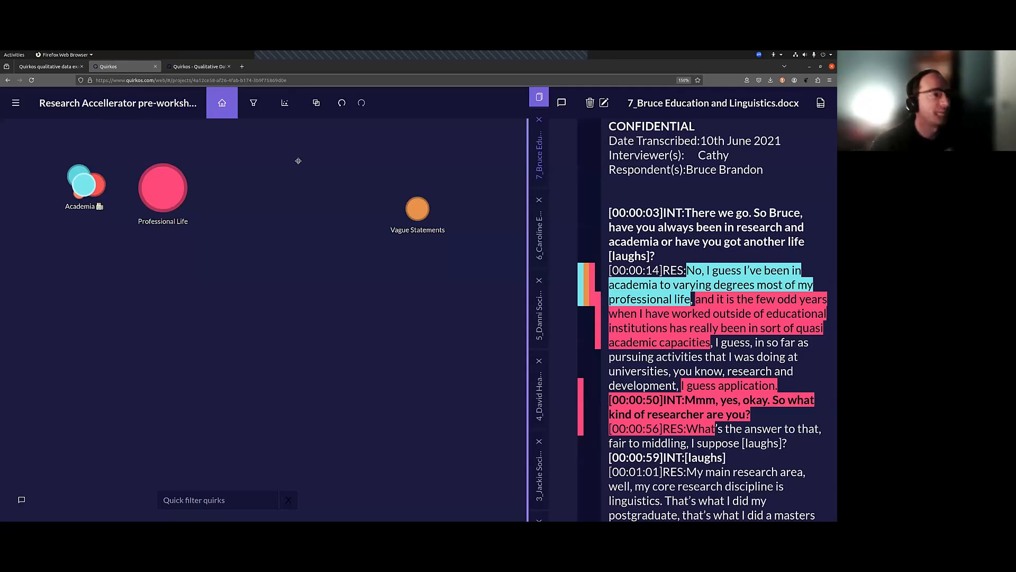
left_click(285, 103)
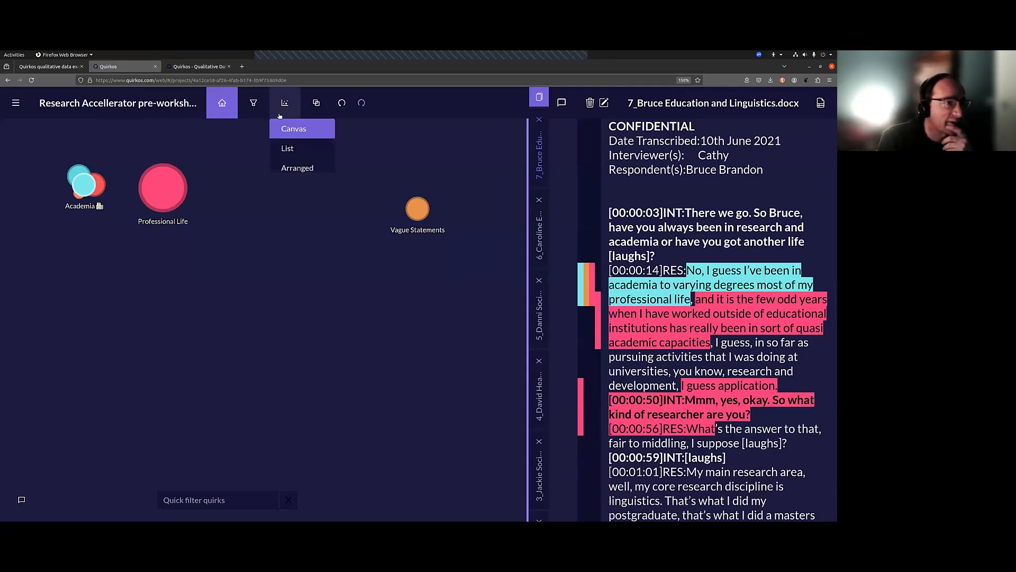
left_click(297, 156)
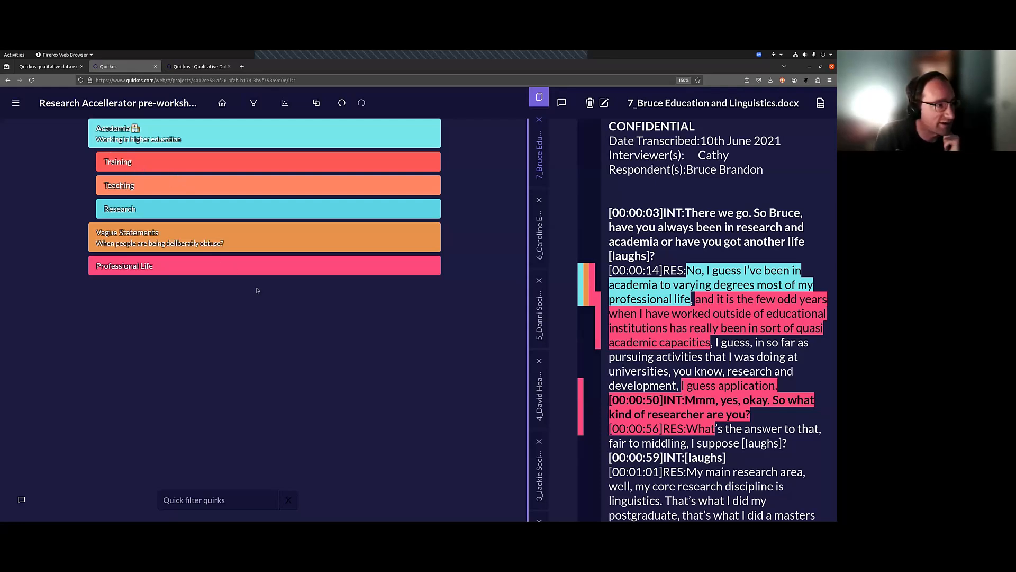
left_click_drag(173, 194, 198, 266)
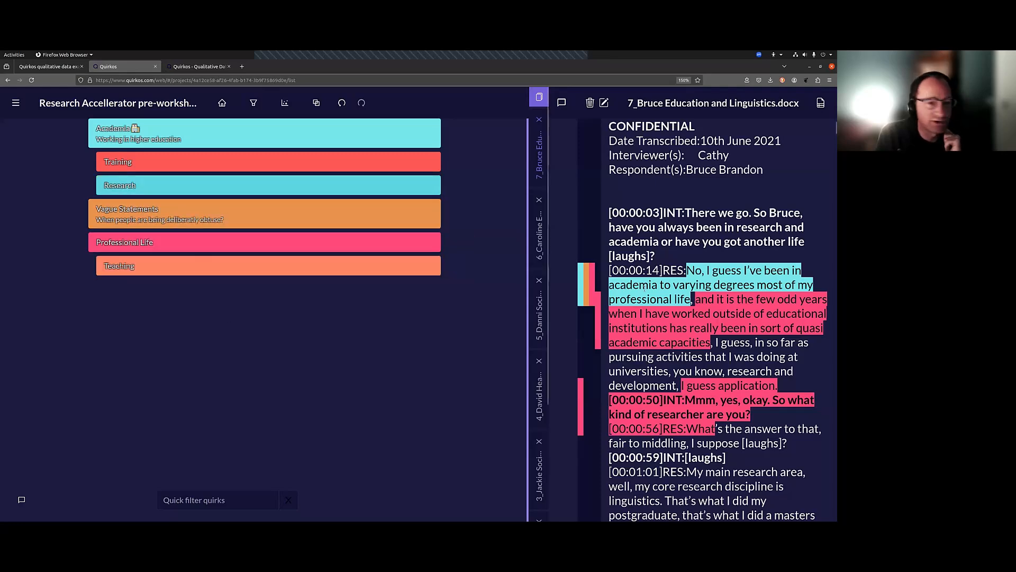
- Code the passage from "There we go" at [00:00:03] to "outside of educational" to Vague Statements
left_click_drag(609, 212, 689, 285)
left_click_drag(683, 249, 203, 219)
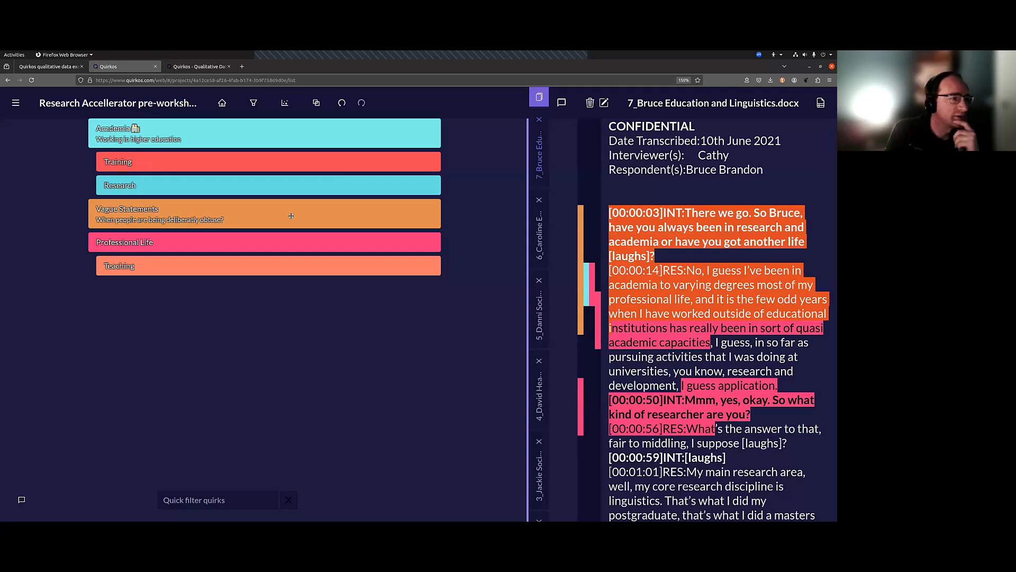
- View the Quirks in the Arranged layout, and return to the Canvas view
left_click(285, 103)
left_click(286, 132)
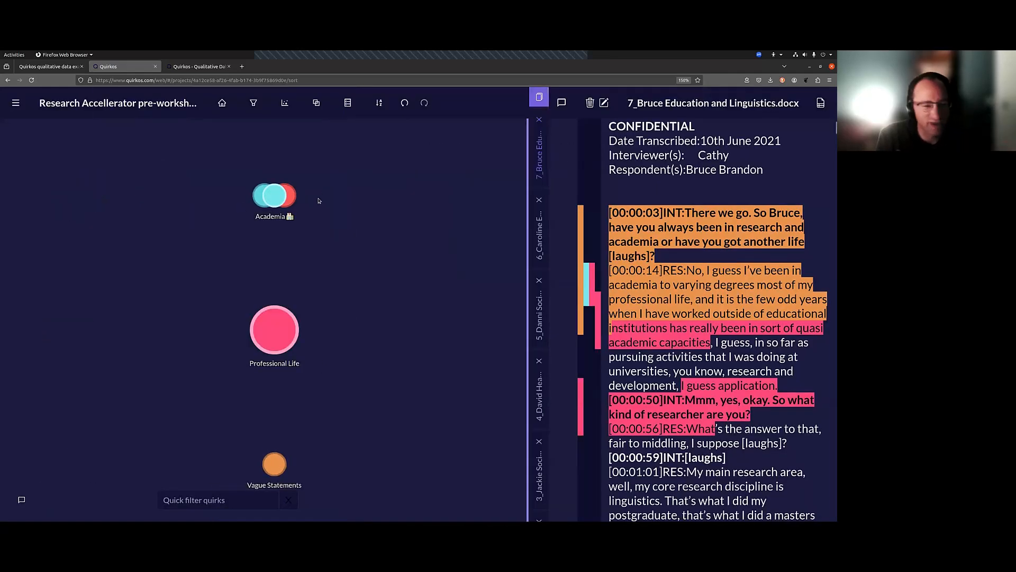
left_click(294, 104)
left_click(294, 129)
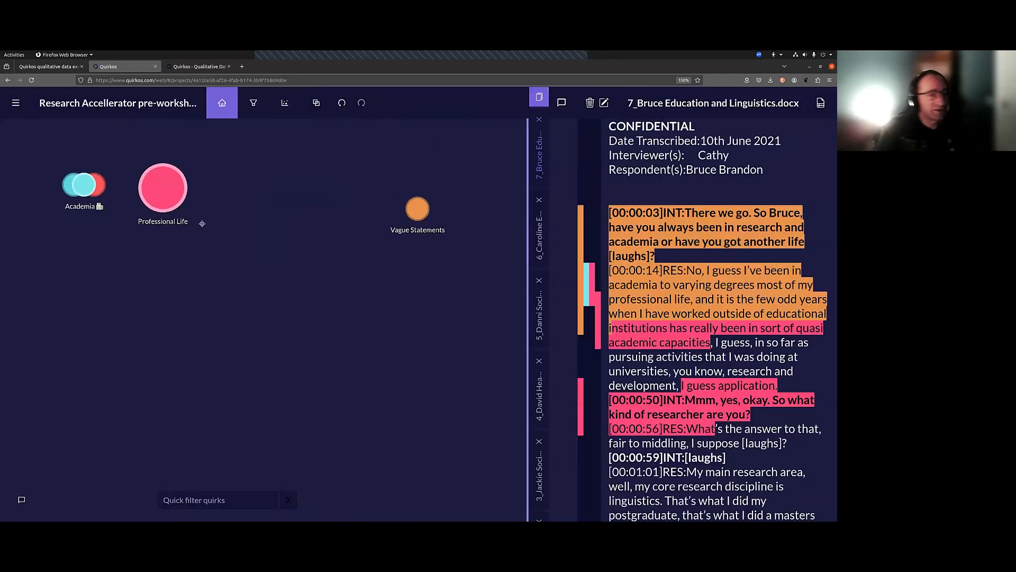
- Move the Professional Life Quirk below Academia on the canvas, and activate the quick filter for Quirks
mouse_move(175, 206)
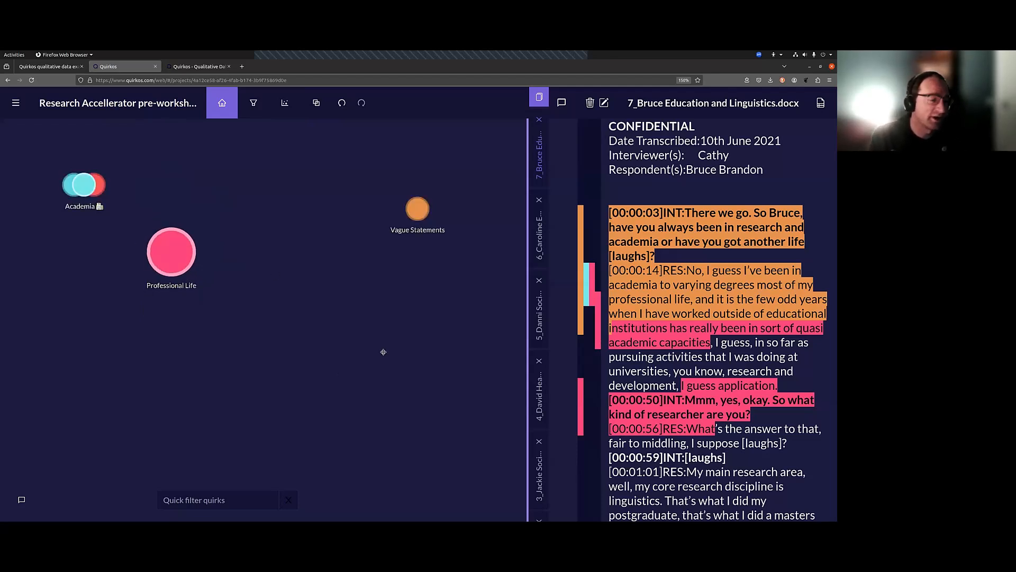
scroll(317, 297, "down", 2)
scroll(305, 339, "up", 3)
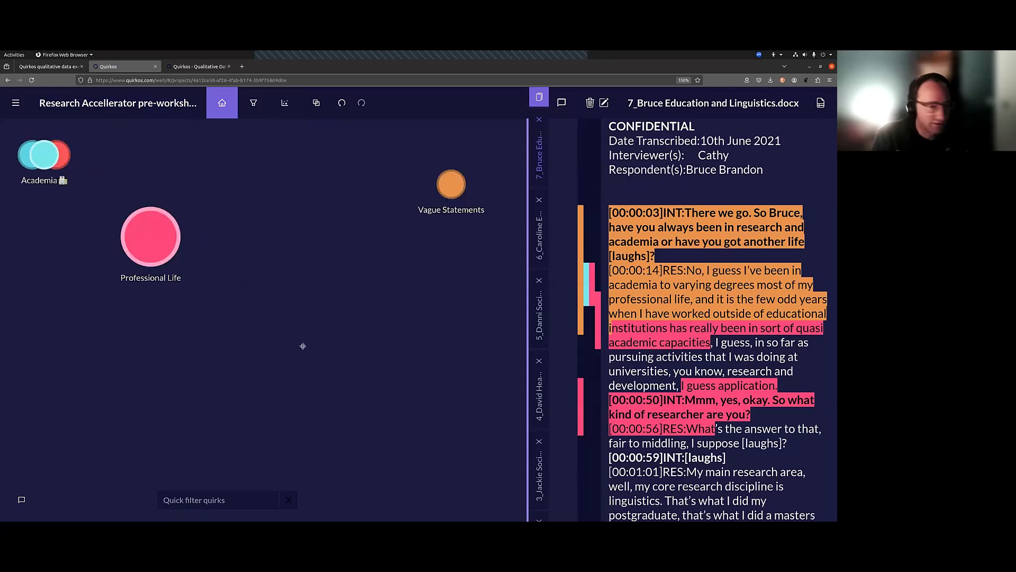
left_click(264, 500)
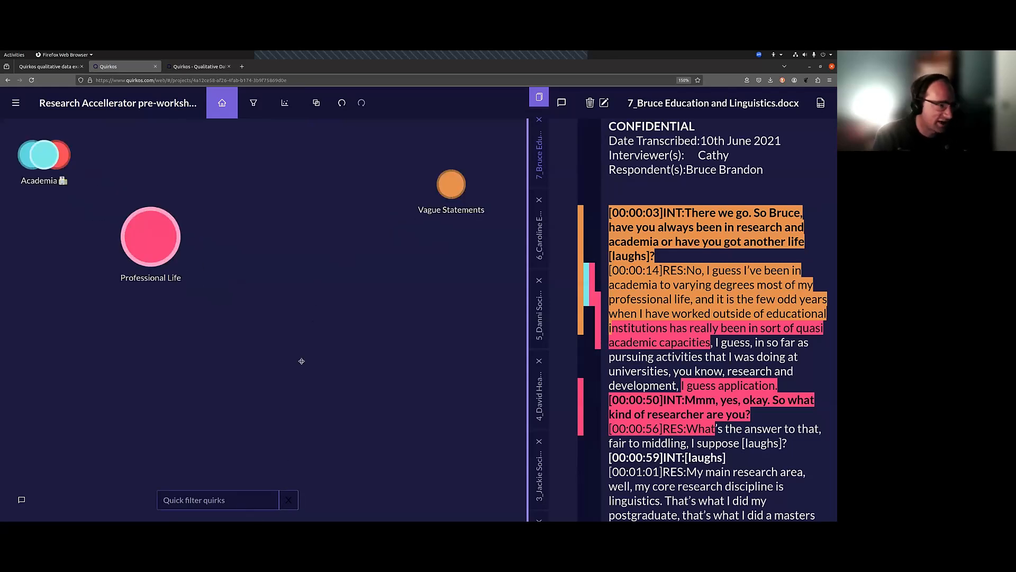
- Filter the quirks by "life" and clear the filter again to show the whole canvas
type("life")
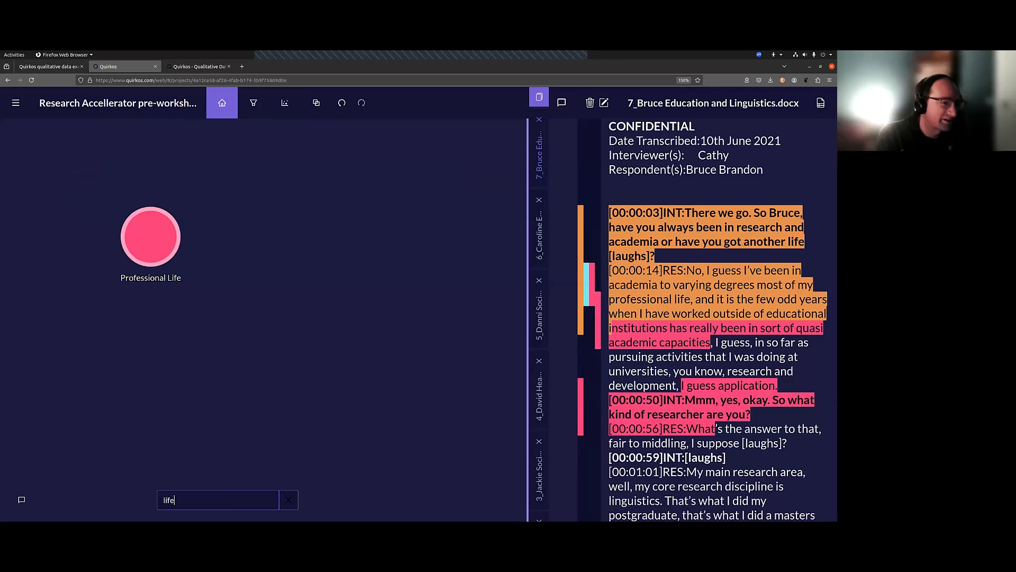
key("BackSpace")
key("BackSpace")
key("BackSpace")
key("BackSpace")
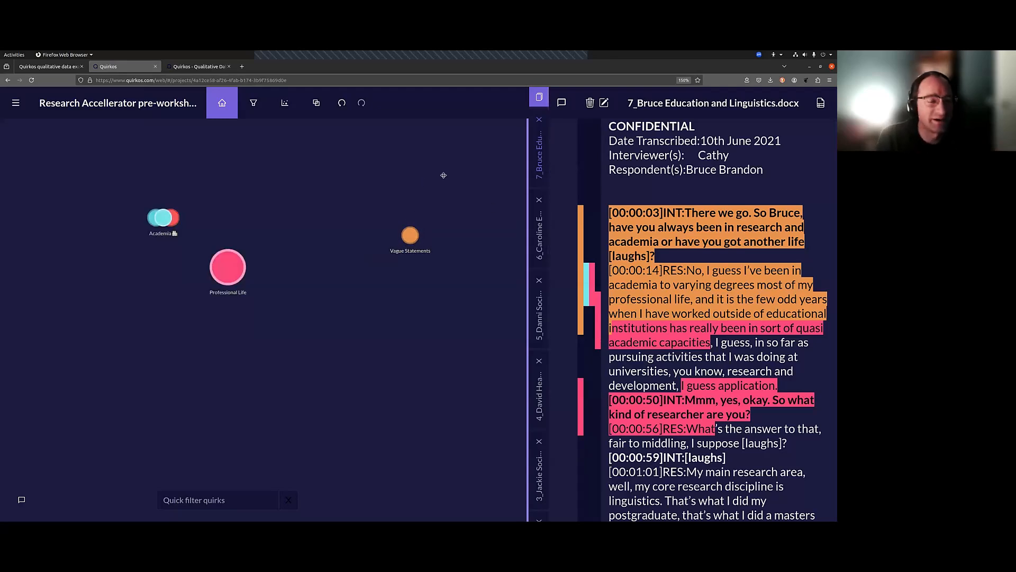
- Widen the source pane so the comments column has room beside the interview transcript
left_click(563, 104)
left_click_drag(526, 286, 466, 289)
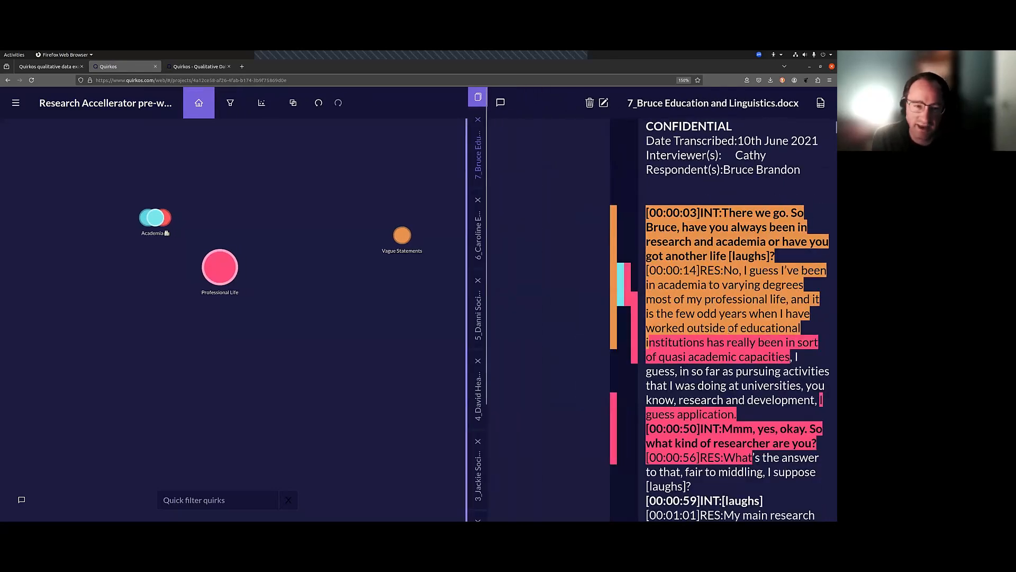
scroll(728, 328, "down", 10)
scroll(725, 329, "up", 6)
scroll(724, 329, "up", 5)
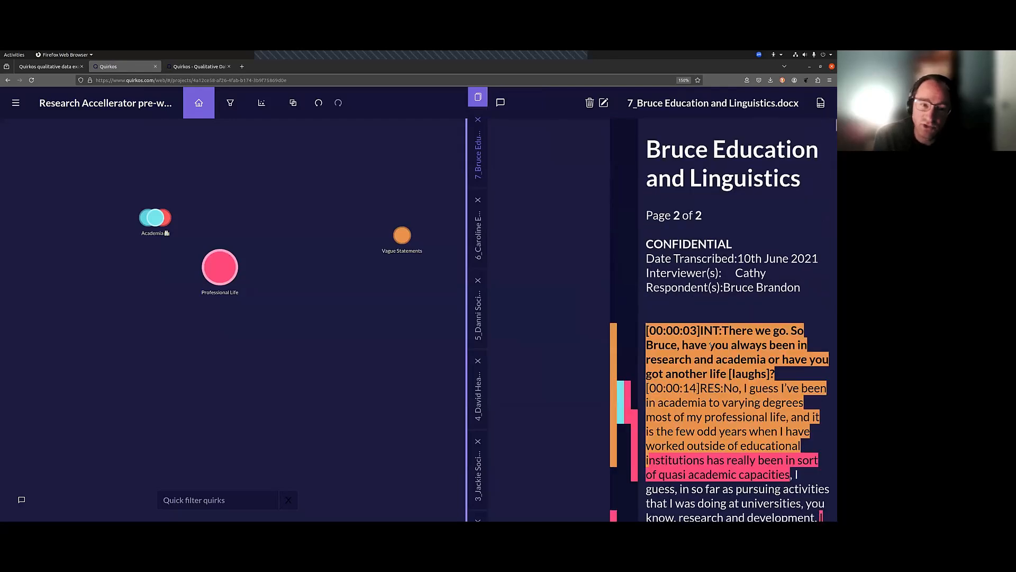
- Comment "What do they mean by 'main' in this context???" on the respondent's sentence about their main research area being linguistics
scroll(661, 318, "down", 5)
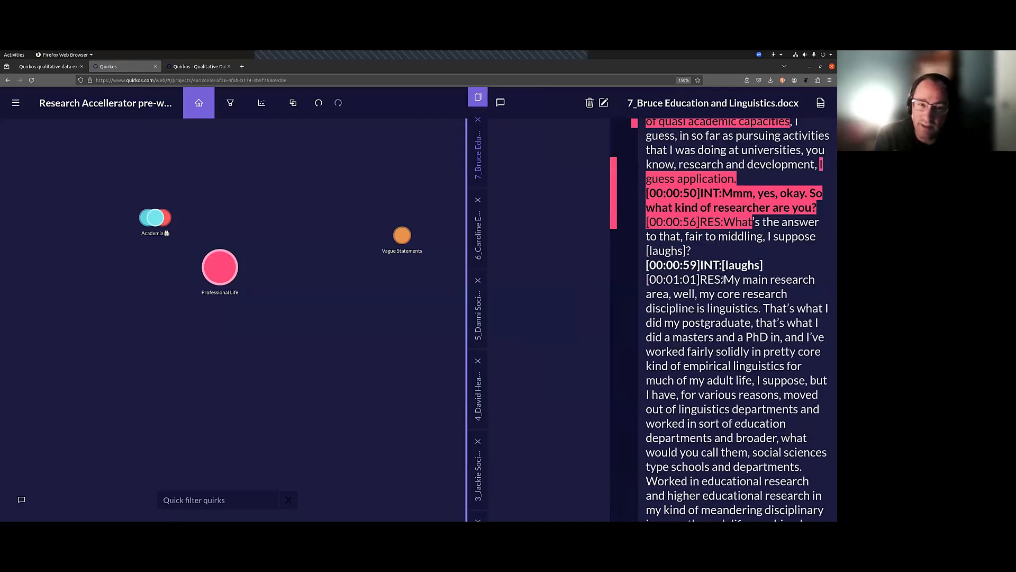
left_click_drag(723, 279, 450, 295)
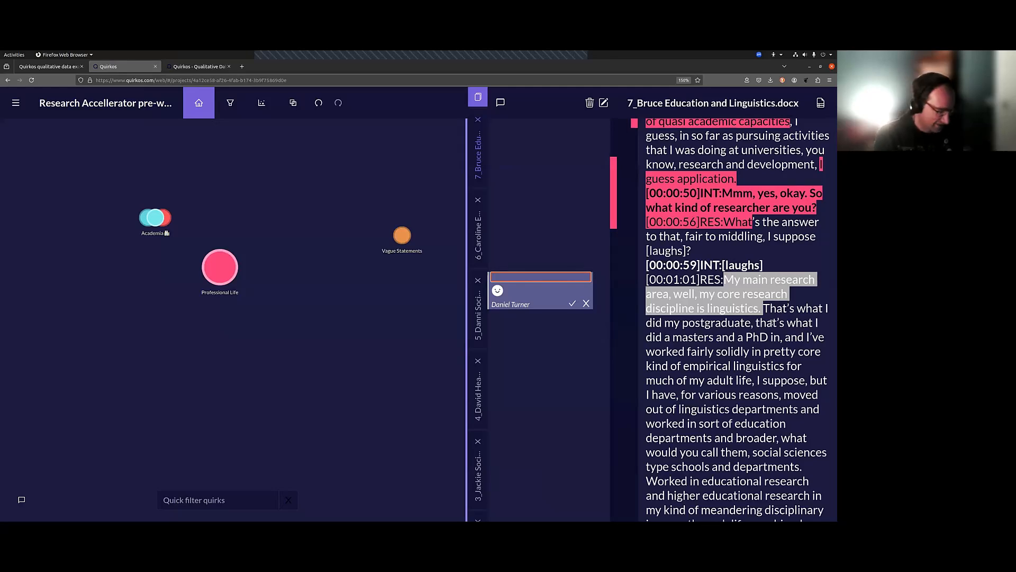
type("What do they mea")
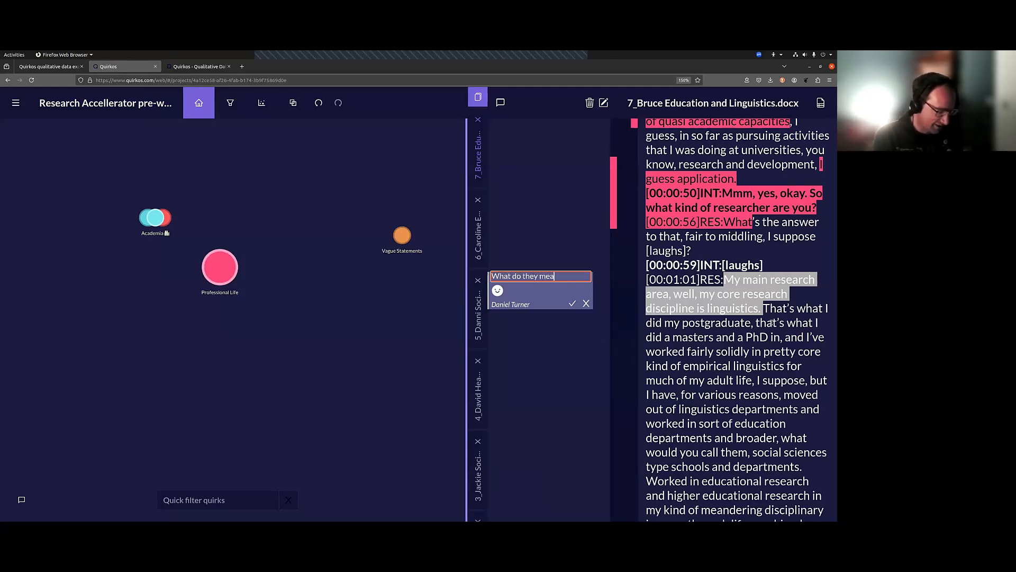
type("n by 'main")
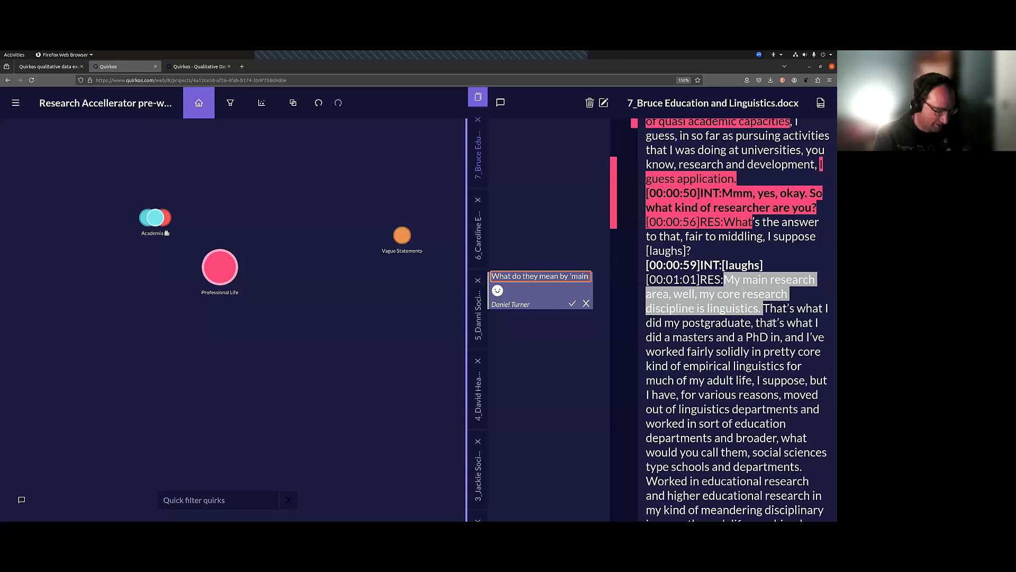
type("' in this context???")
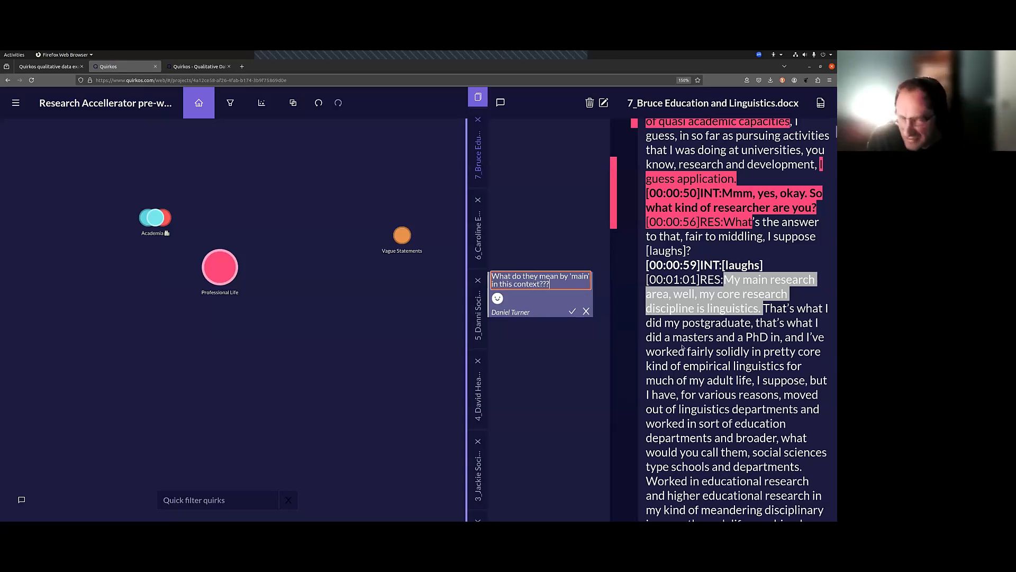
left_click(572, 310)
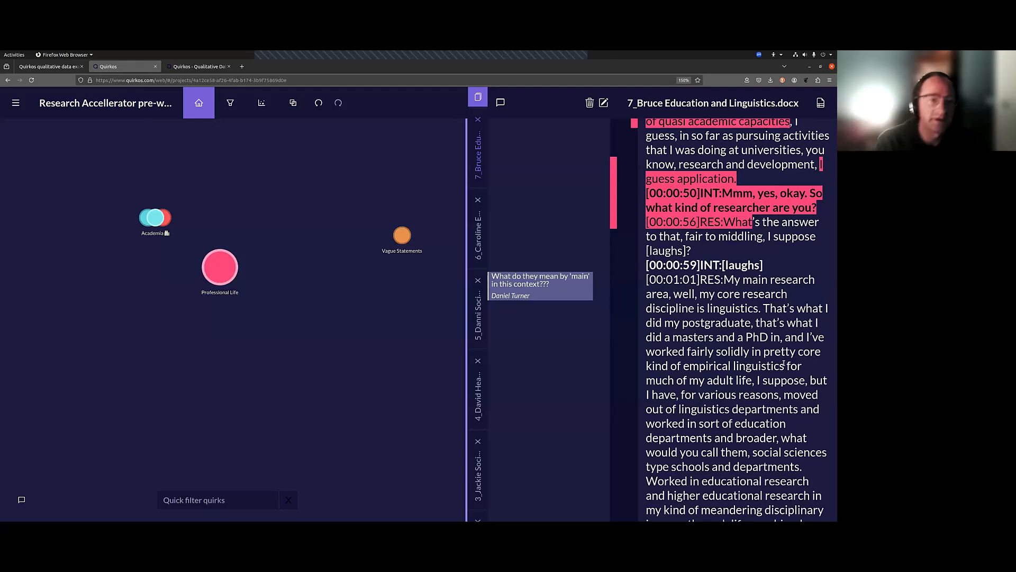
- Select the text linked to the new comment and code it to the Vague Statements quirk
left_click(545, 296)
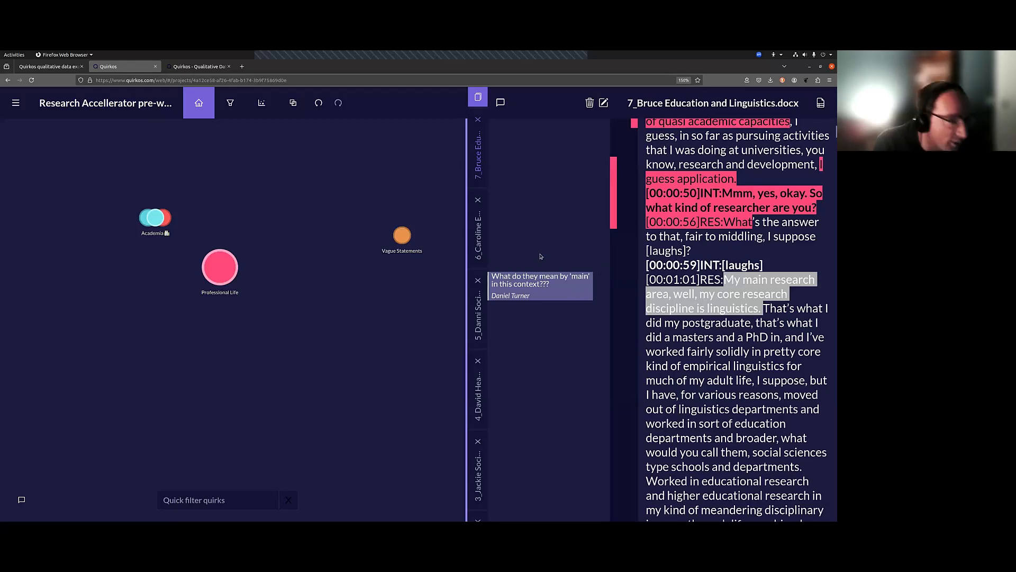
left_click_drag(746, 295, 404, 234)
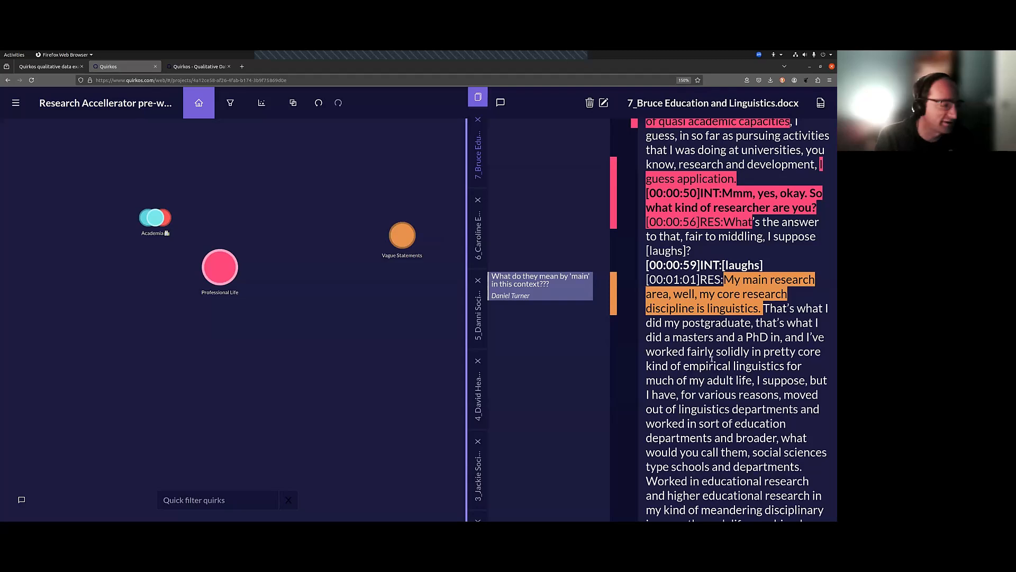
- Open the project chat and send the message "What do you make of this vague code??"
left_click(21, 499)
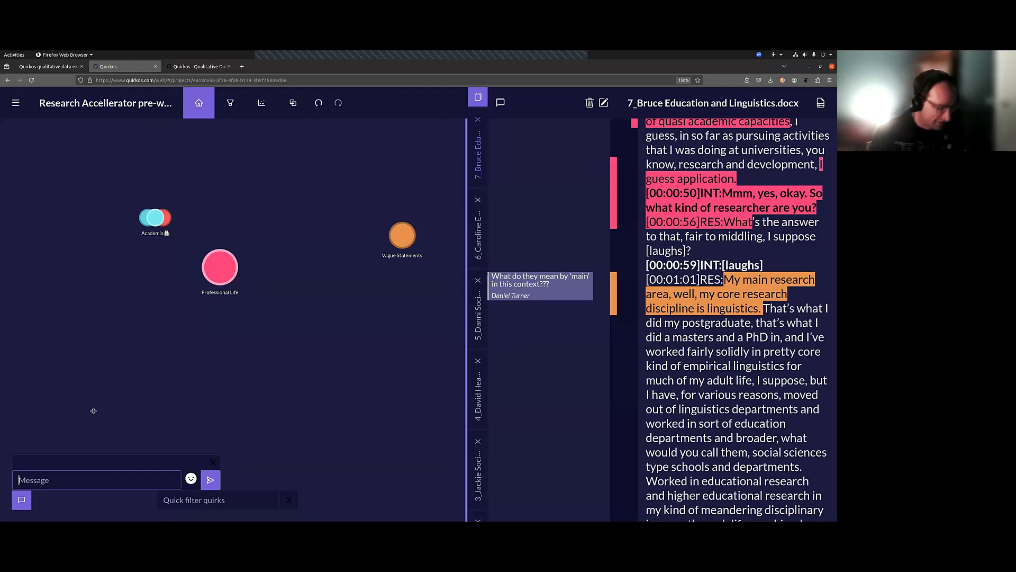
type("What do y")
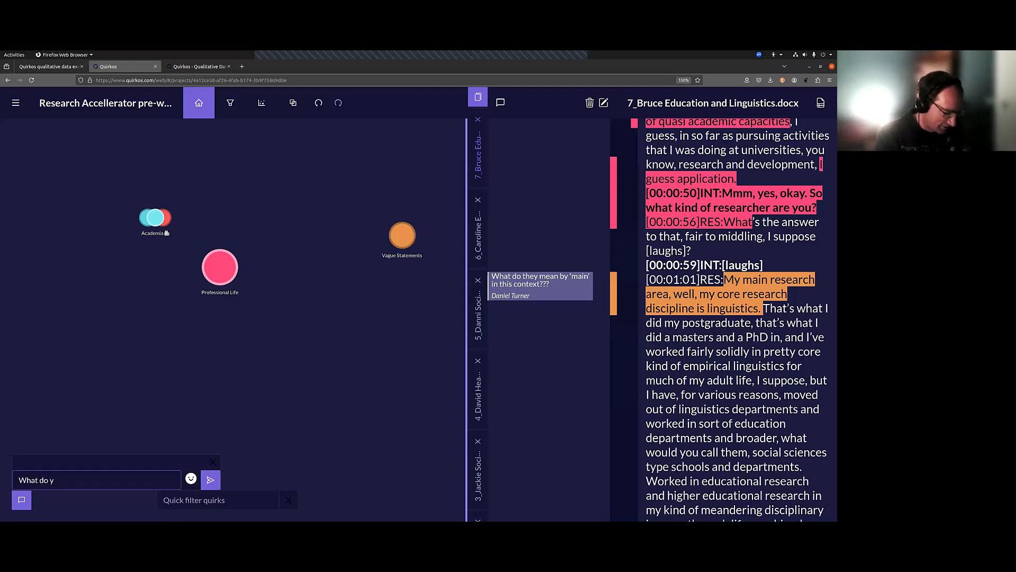
type("ou make of this ")
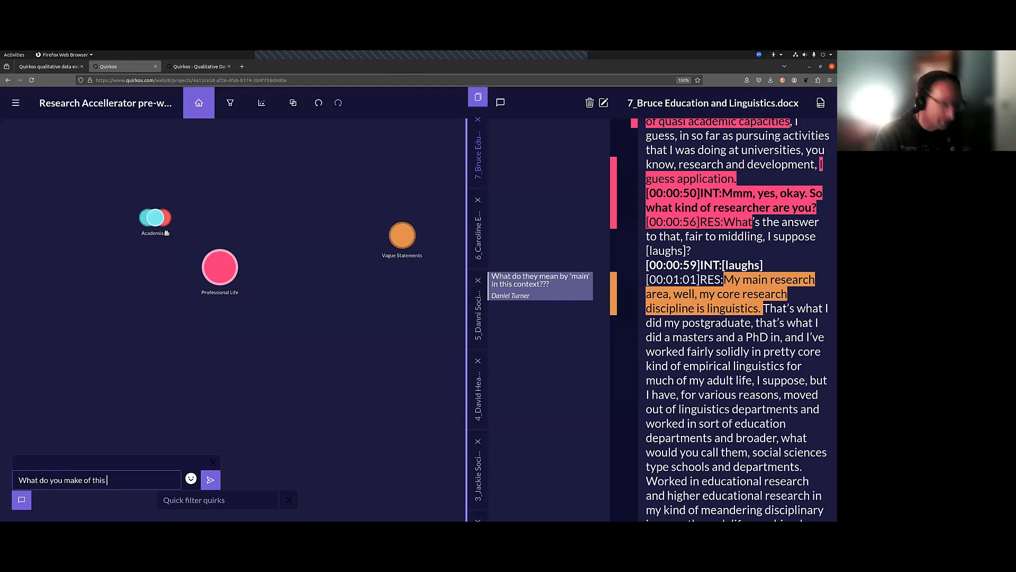
type("vague co")
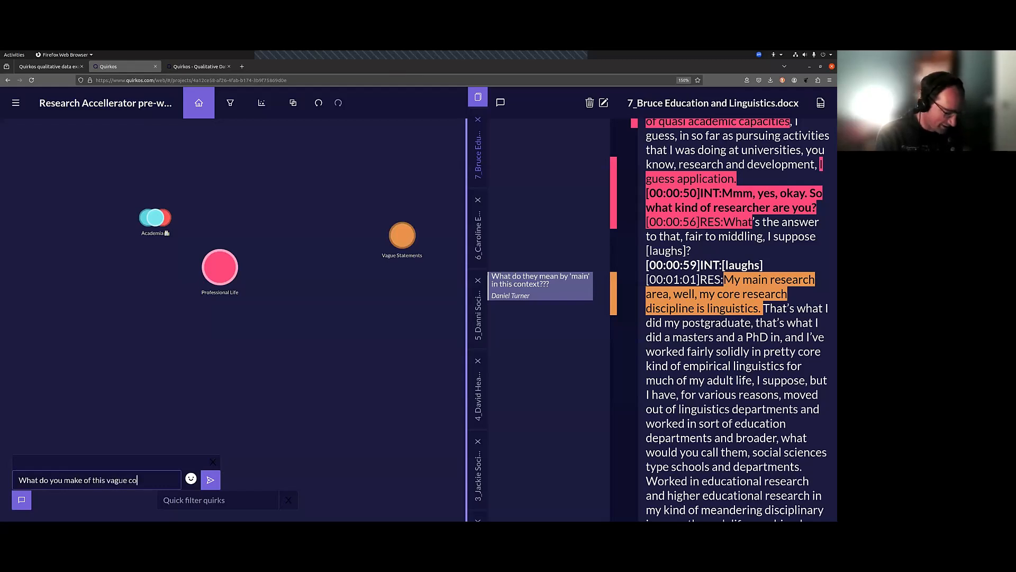
type("de??")
key("Return")
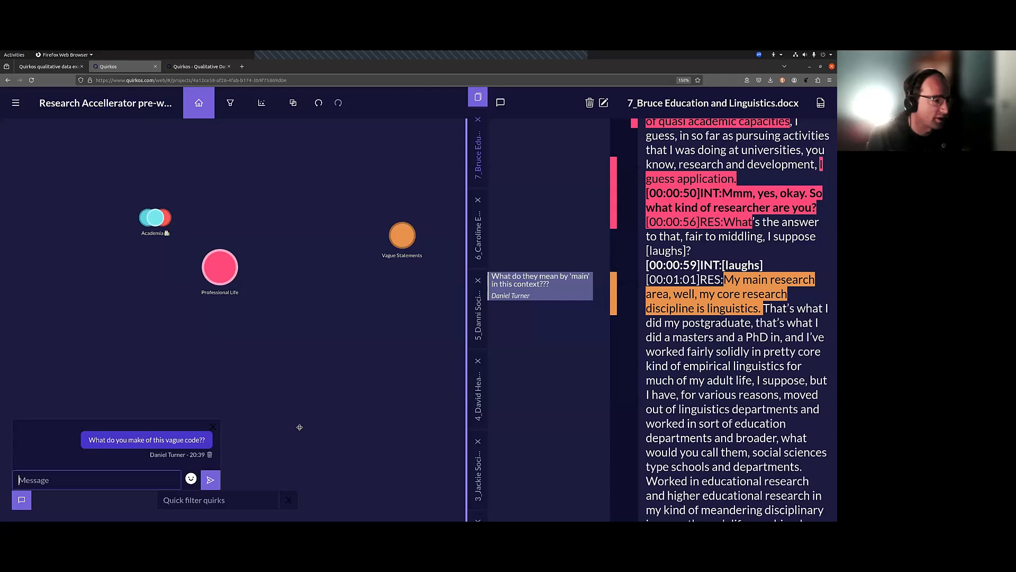
- Send a winking, tongue-out face emoji as a second chat message and close the emoji picker
left_click(192, 478)
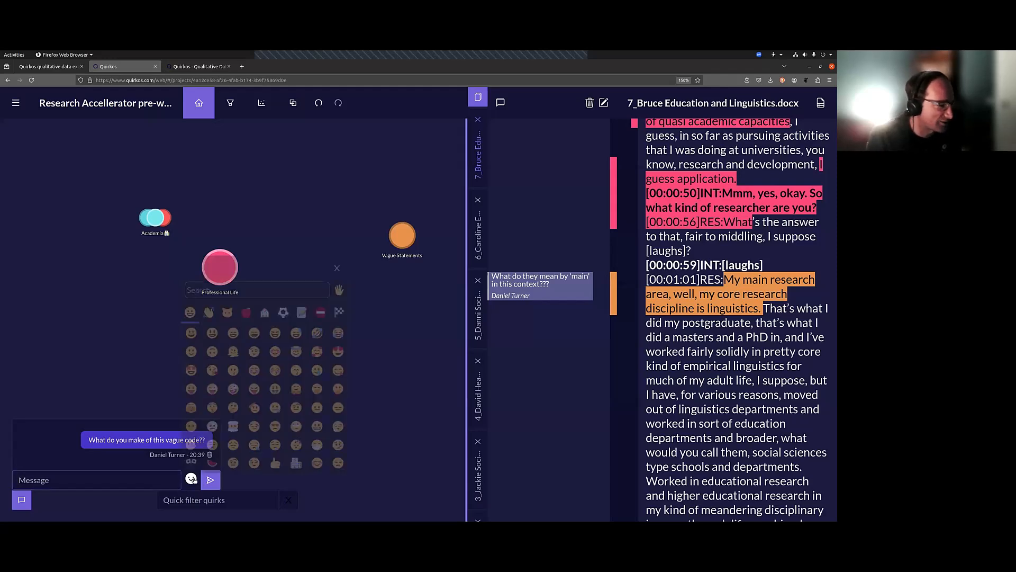
left_click(238, 390)
left_click(94, 478)
key("Return")
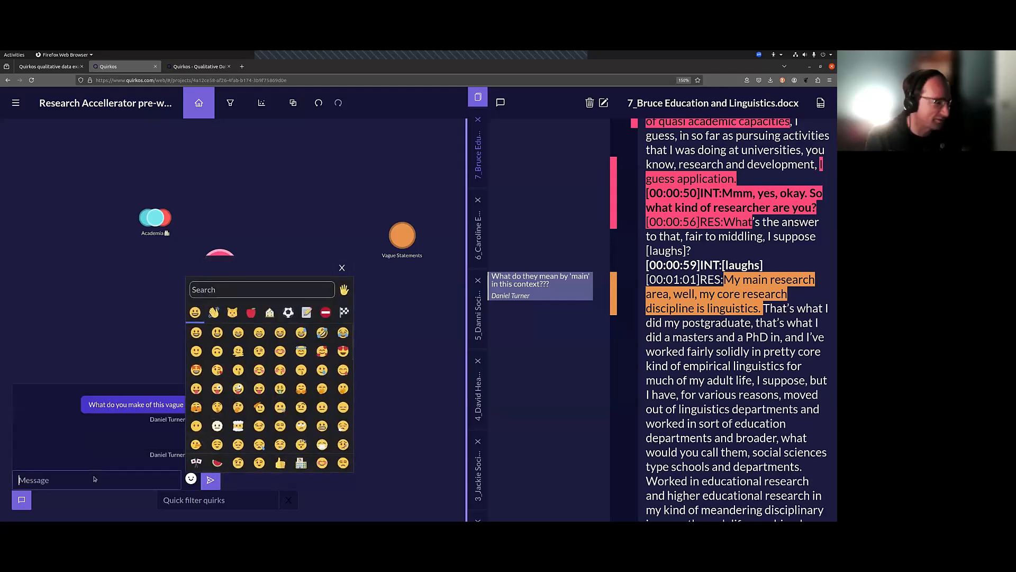
left_click(342, 268)
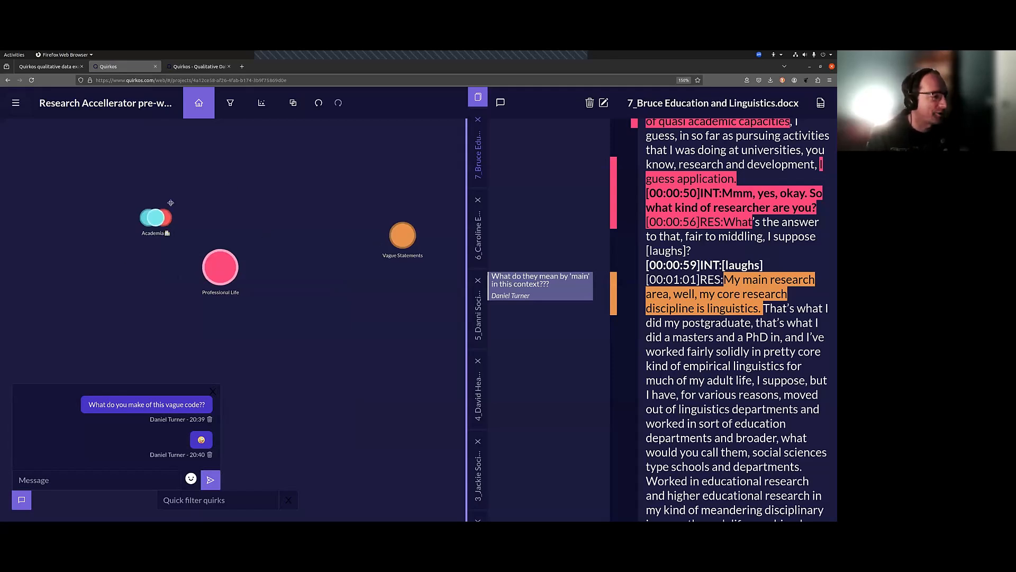
- Leave the current project and return to the project list
left_click(16, 103)
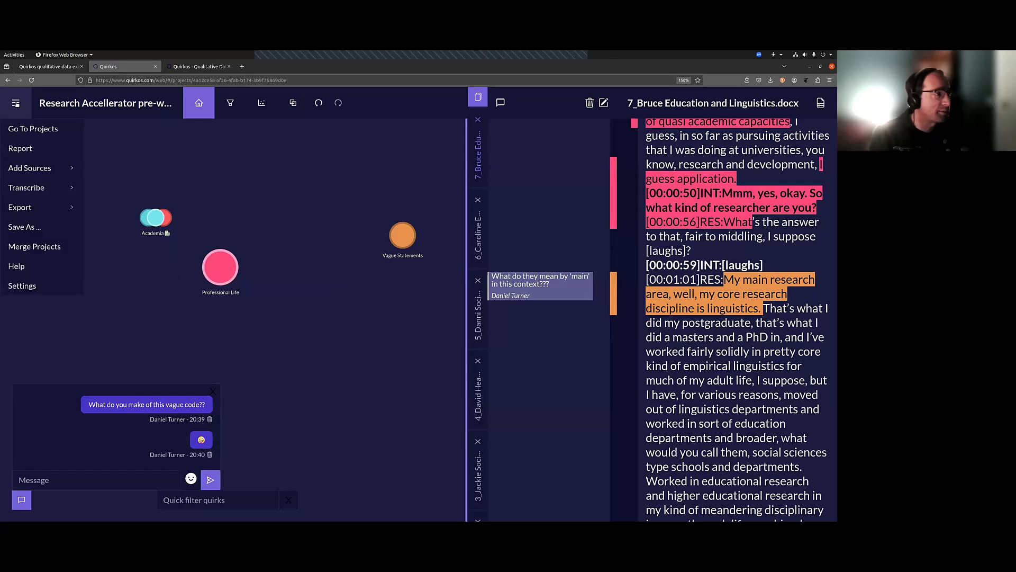
left_click(27, 131)
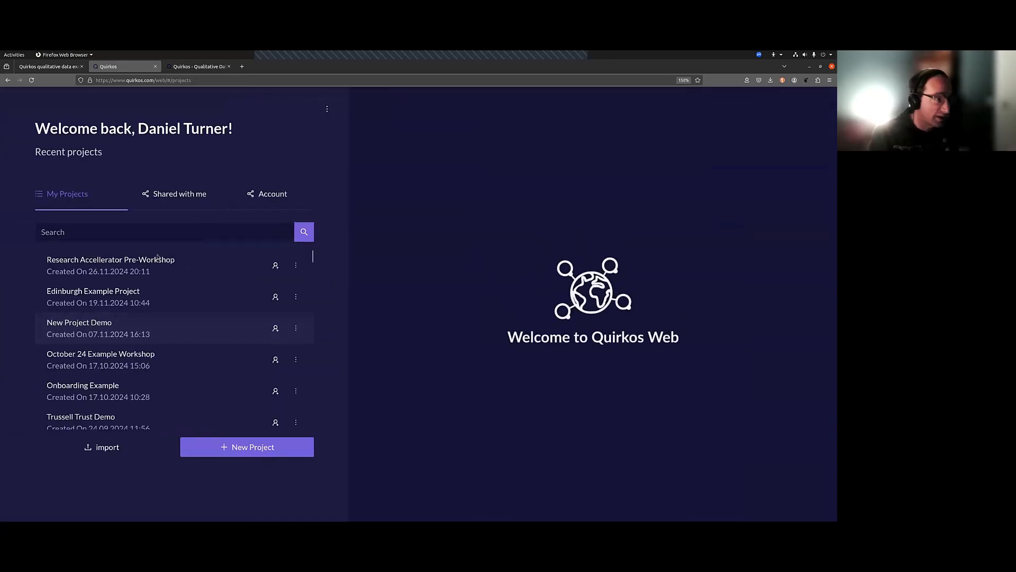
- On the Quirkos workshop data page, open "d. Transcription and analysis" and its "6. Analysis" folder to see the coded project files
left_click(63, 67)
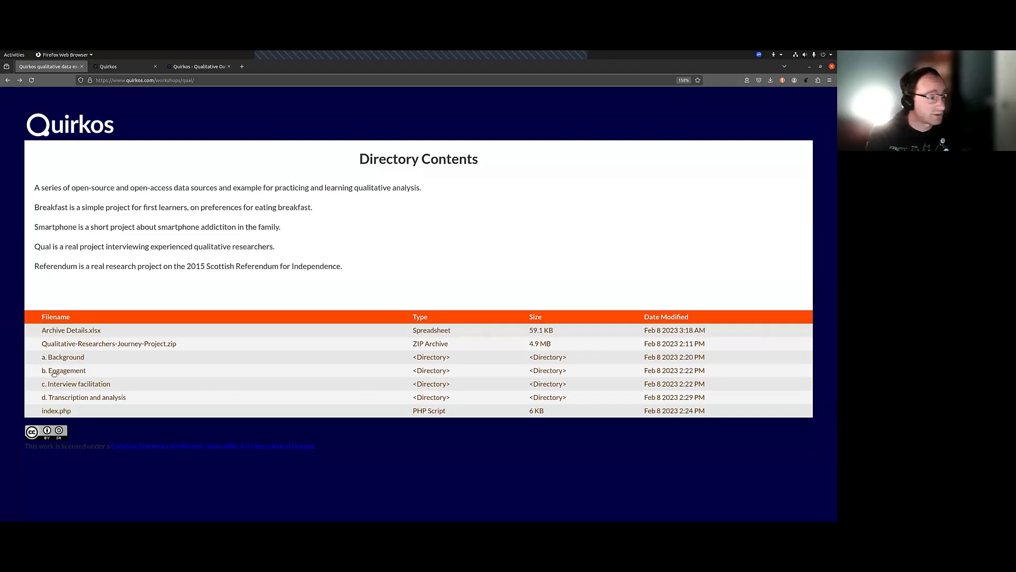
left_click(174, 398)
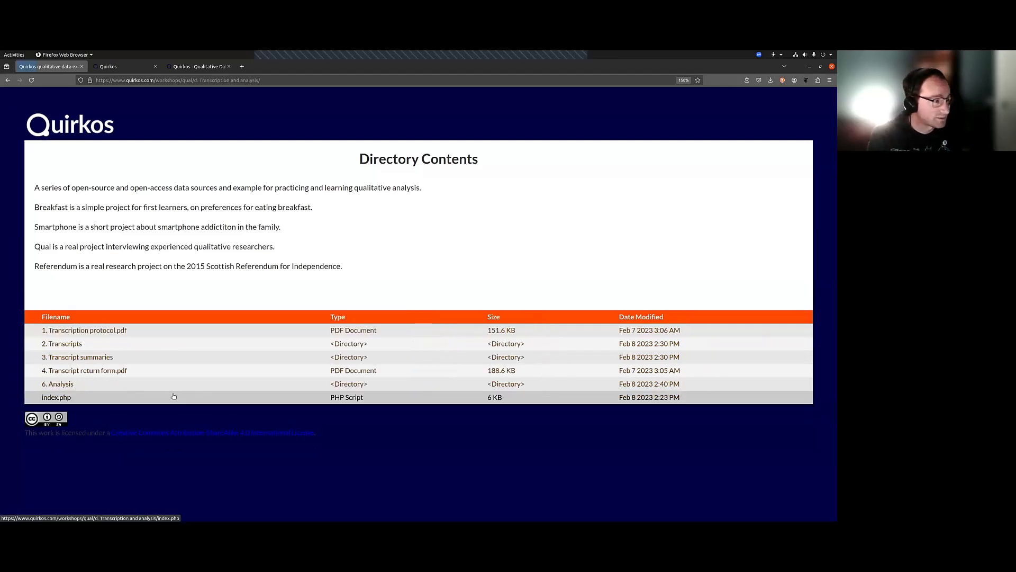
left_click(281, 379)
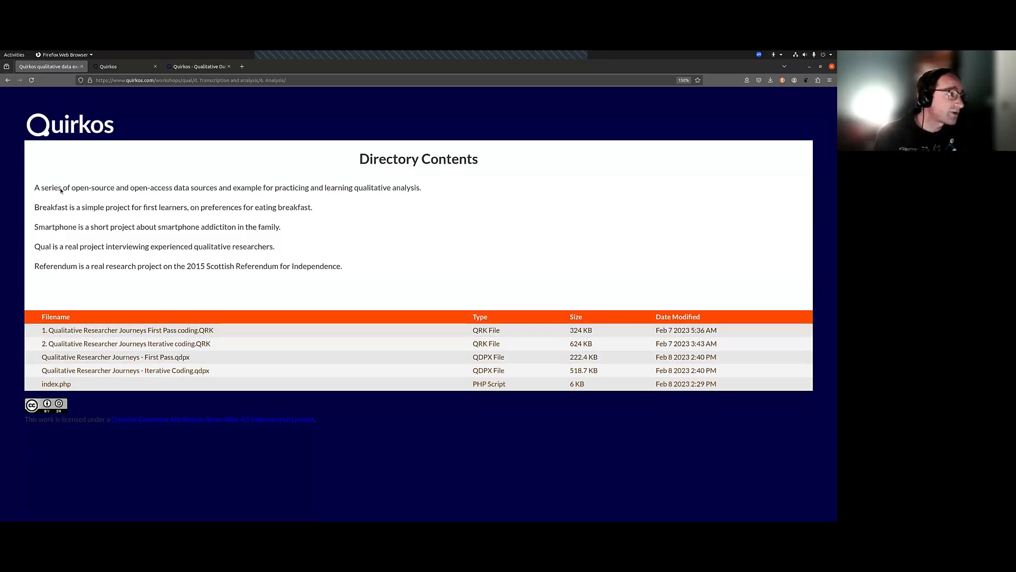
- Back in Quirkos Web, search the projects for "journeys" and open Qualitative_Researcher_Journeys_coded_project-Fresh
left_click(108, 66)
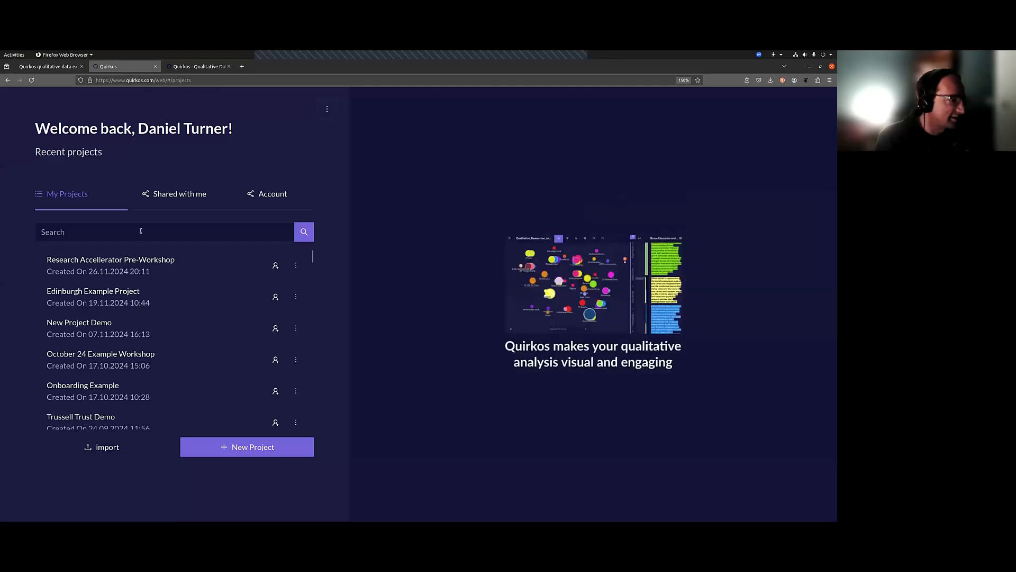
type("jo")
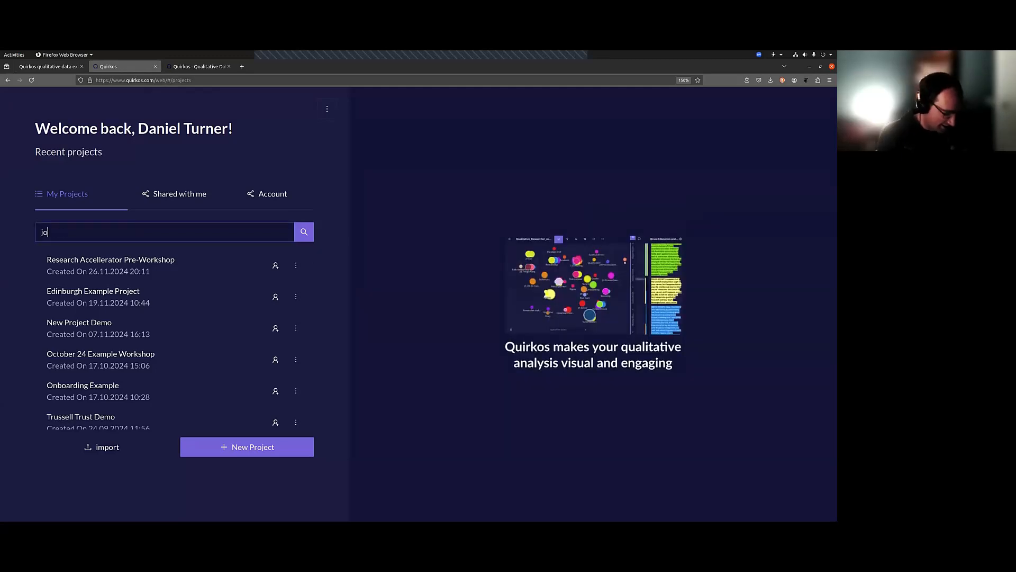
type("urneys")
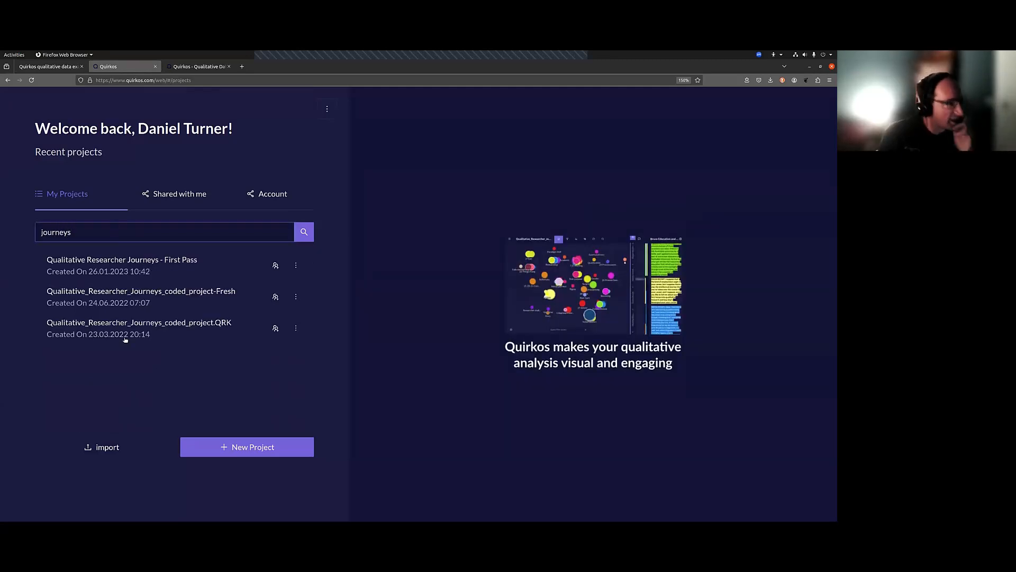
left_click(236, 299)
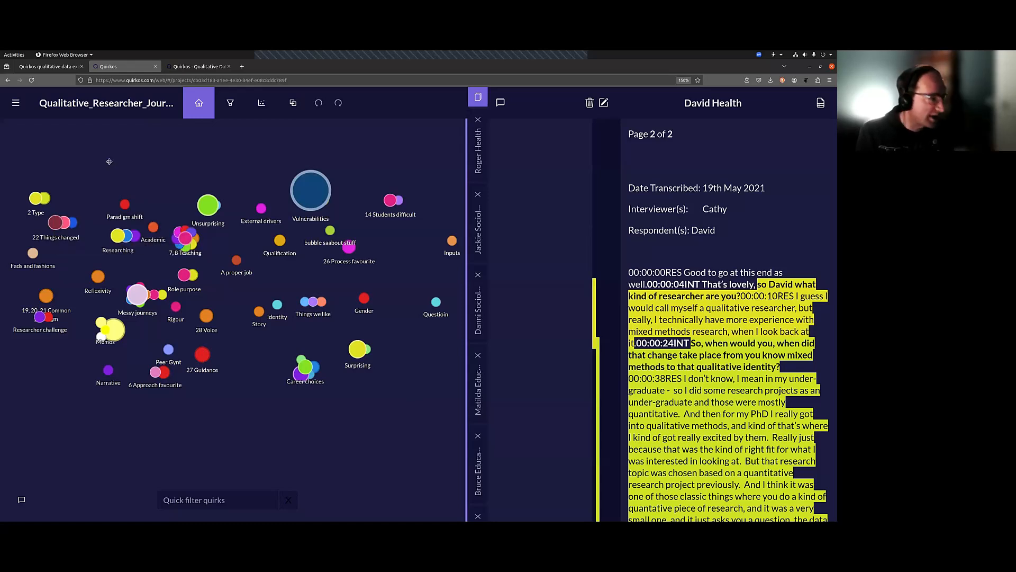
- Move the Questioin quirk to the space between the Things we like and Career choices quirks
mouse_move(304, 187)
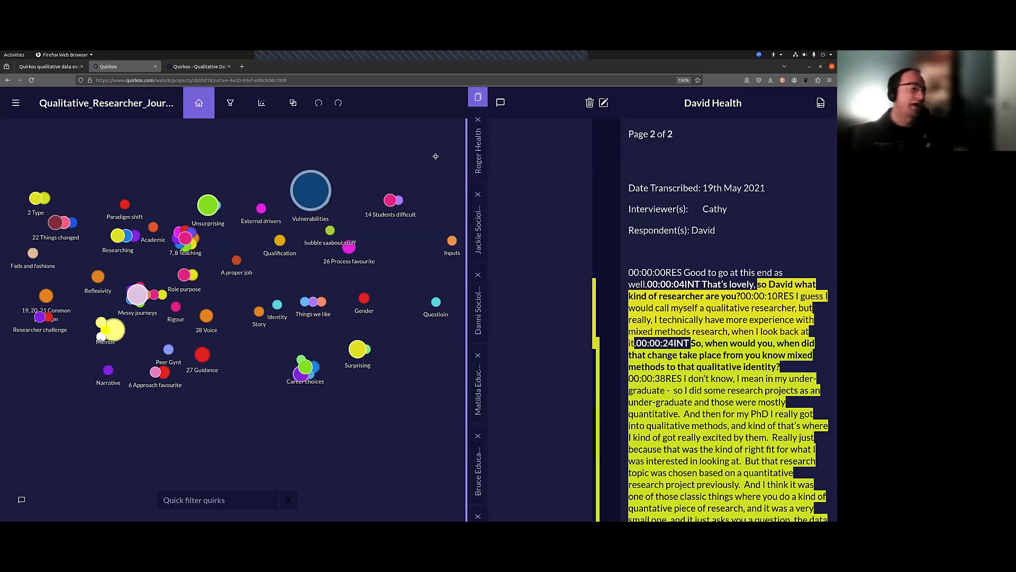
left_click(436, 301)
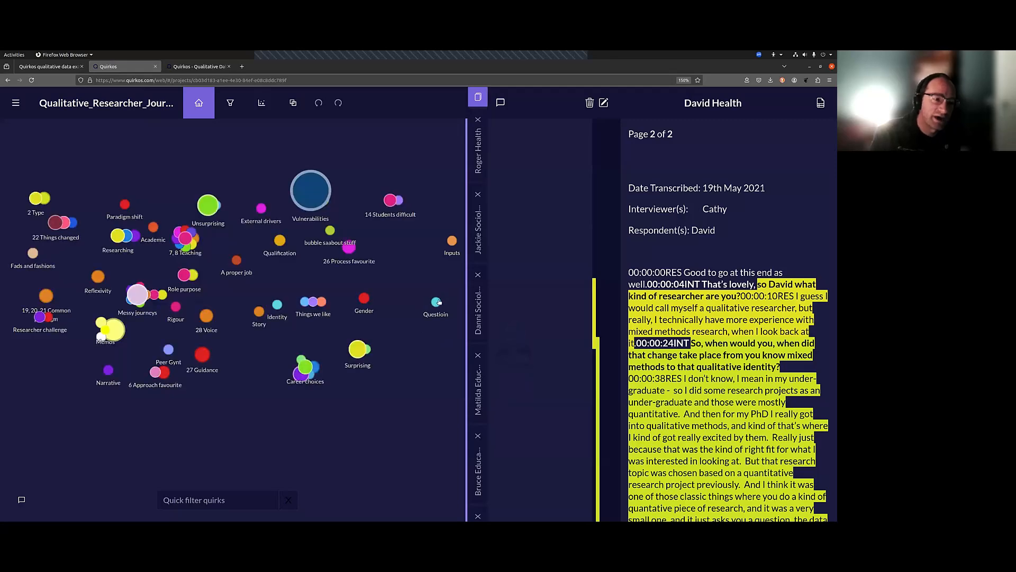
left_click_drag(439, 302, 315, 338)
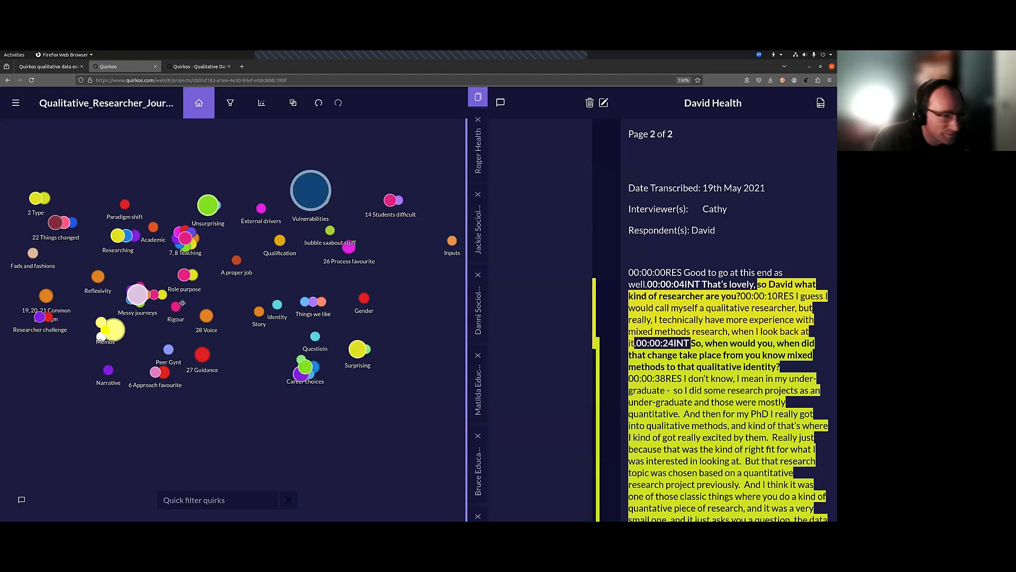
- Read through the open health interview transcript and examine the margin comment on coding a passage as process and learning
mouse_move(141, 296)
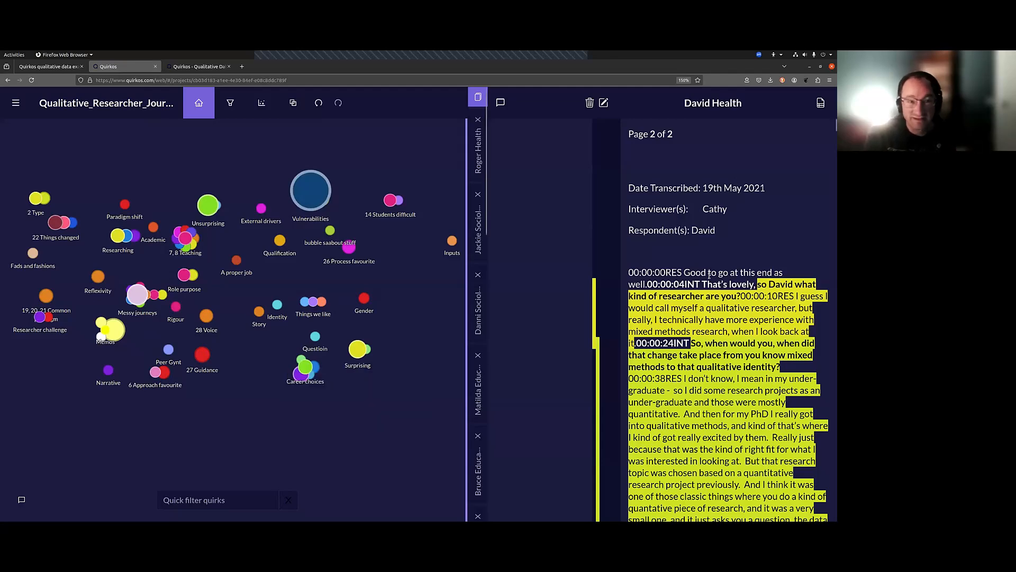
scroll(709, 274, "down", 5)
left_click_drag(813, 516, 752, 276)
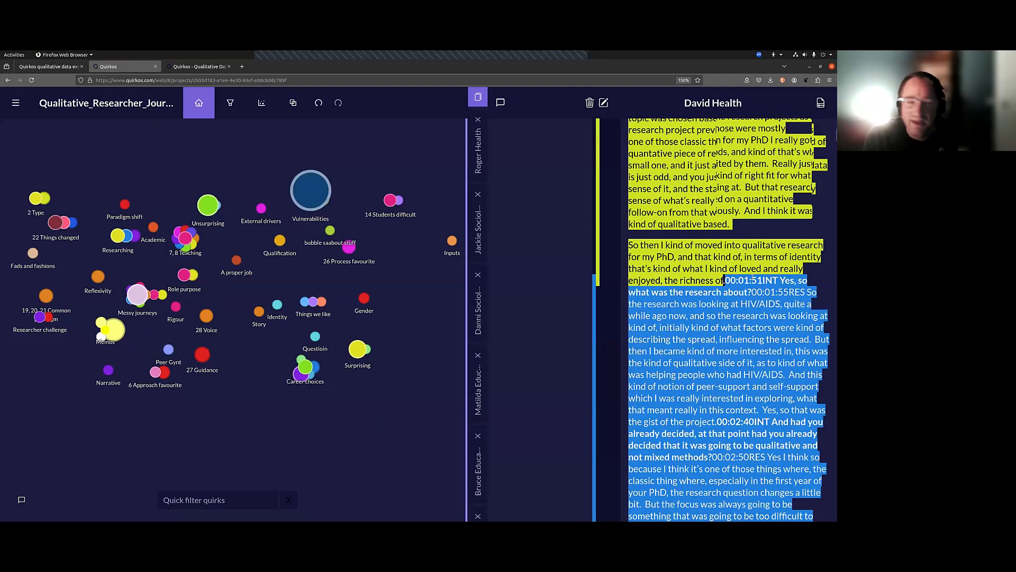
scroll(804, 375, "down", 10)
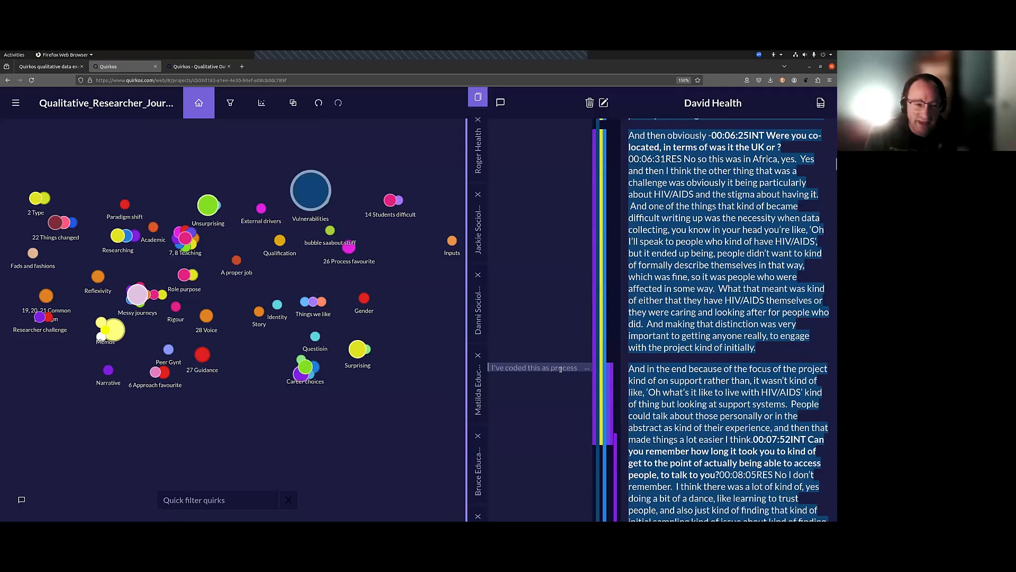
mouse_move(563, 370)
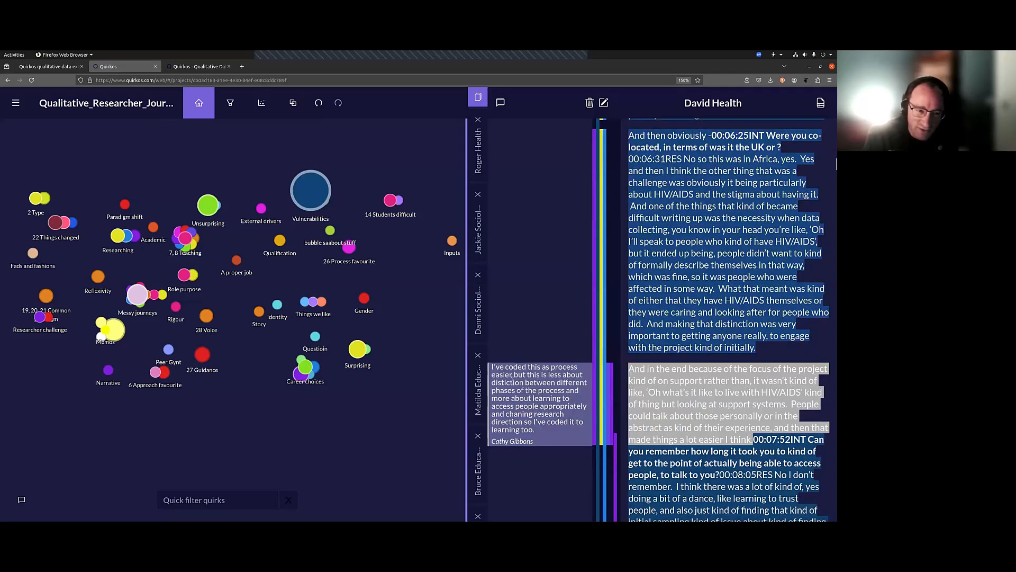
left_click_drag(514, 375, 594, 401)
left_click(696, 393)
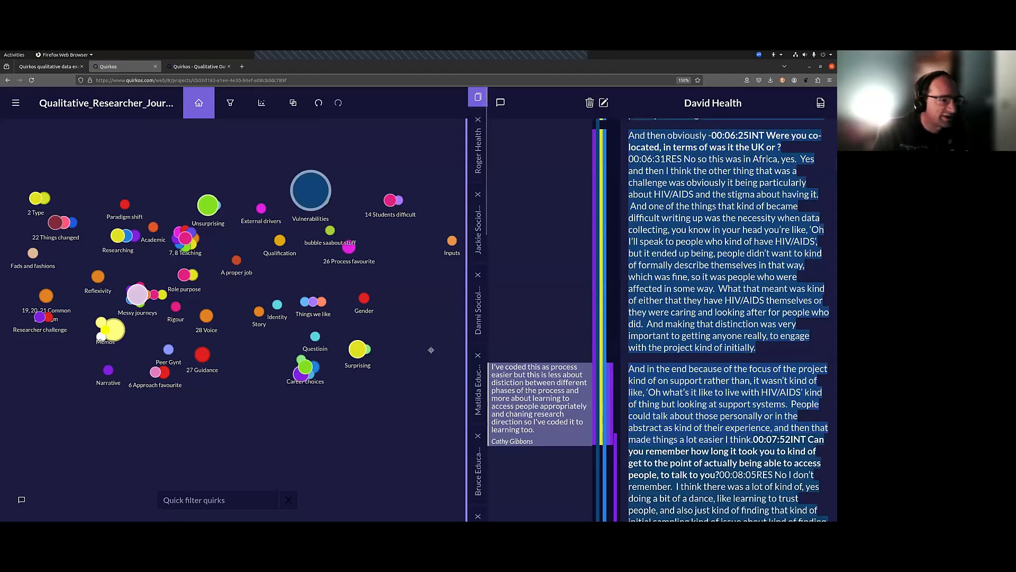
- Open the Messy journeys quirk's overview and show only the highlights coded to its "How research is funded" subquirk
mouse_move(134, 294)
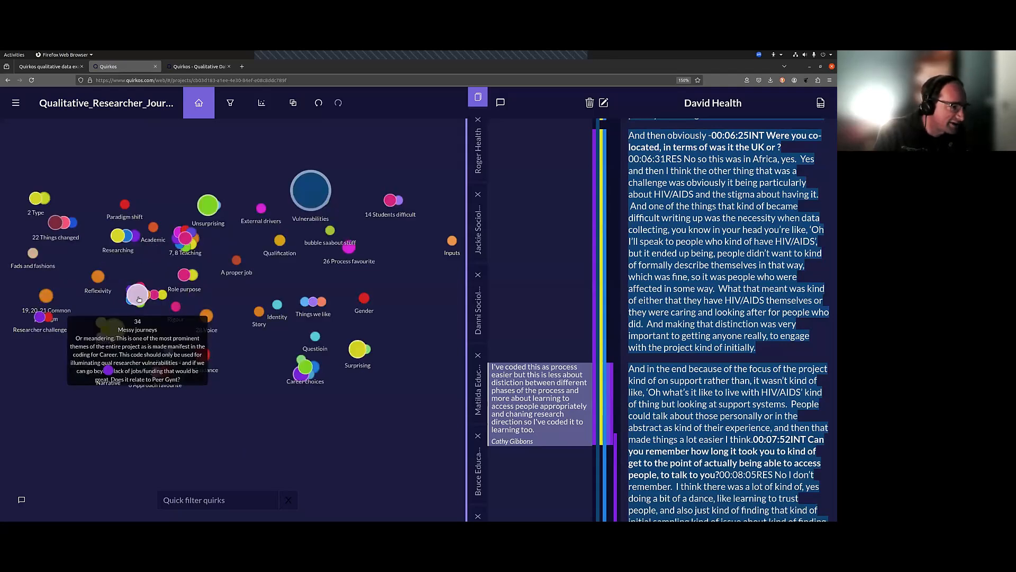
left_click(138, 299)
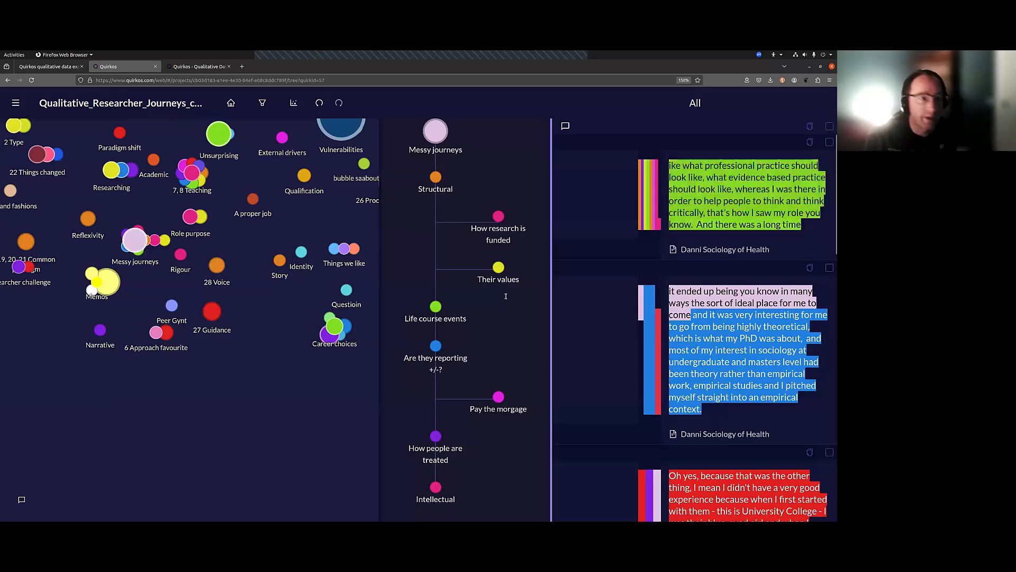
left_click(498, 218)
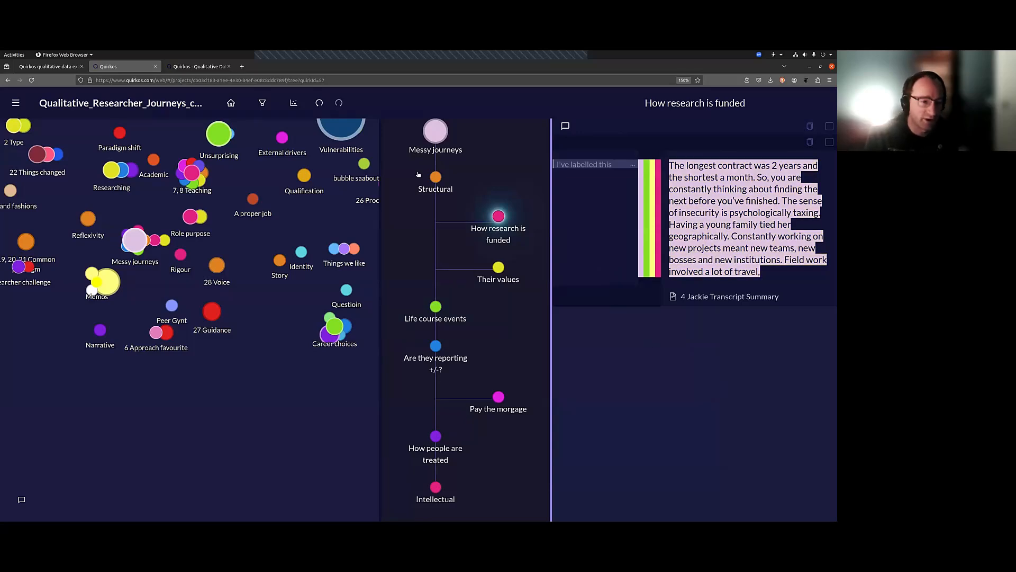
- Show the highlights coded directly to Messy journeys and read through the quotes from the different sources
left_click(432, 132)
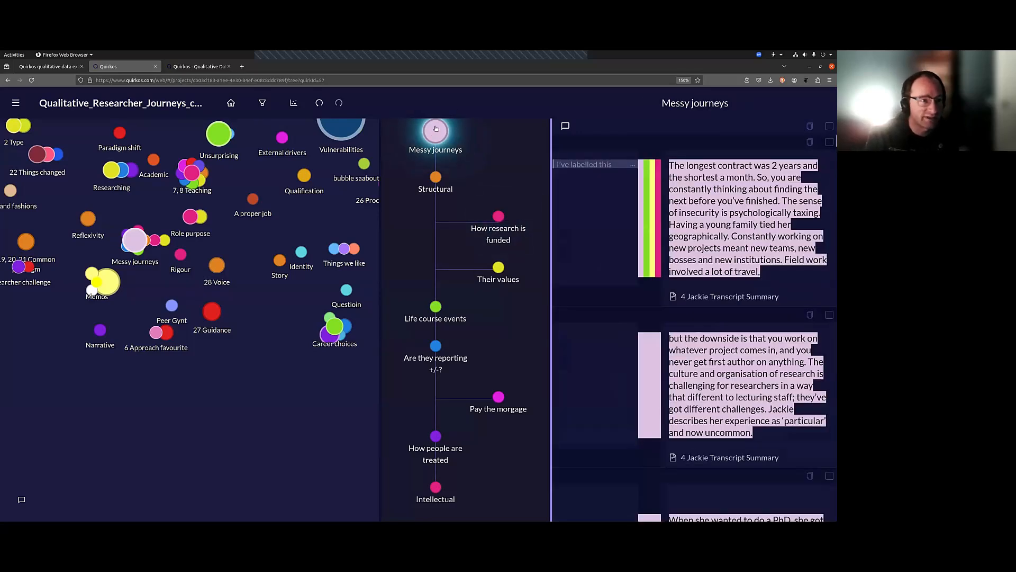
scroll(739, 255, "down", 1)
scroll(738, 254, "down", 15)
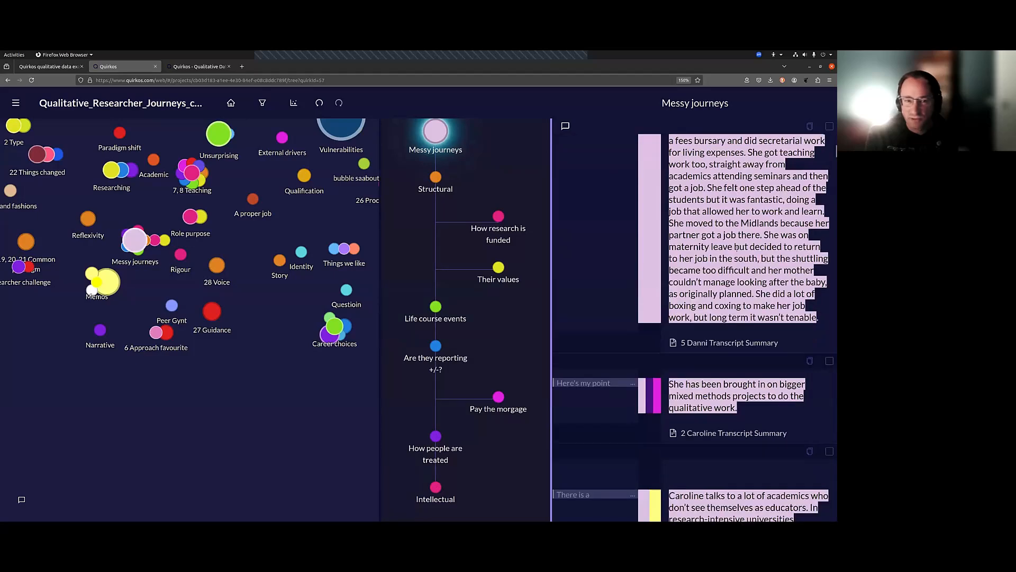
scroll(735, 508, "down", 10)
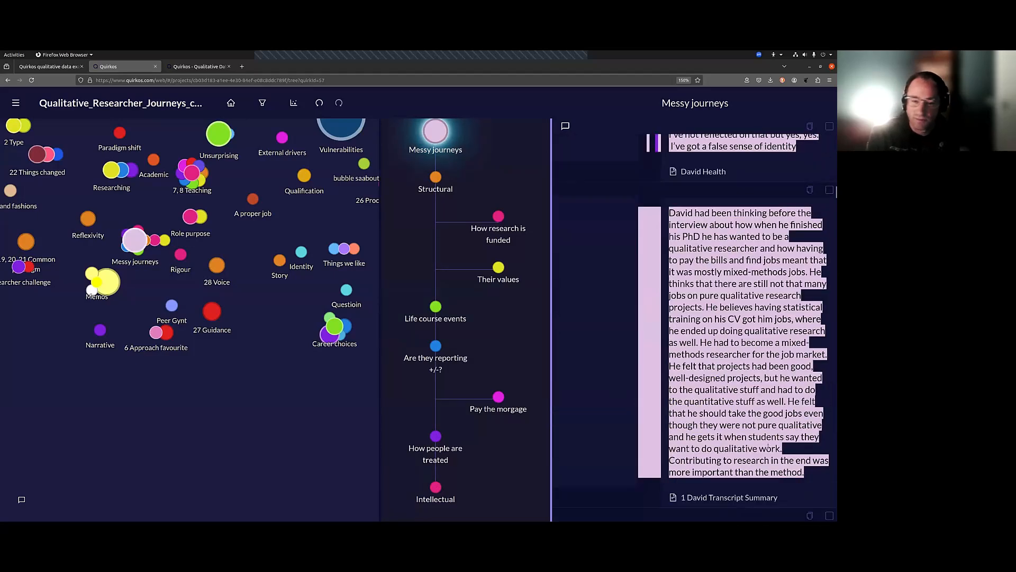
scroll(710, 317, "down", 20)
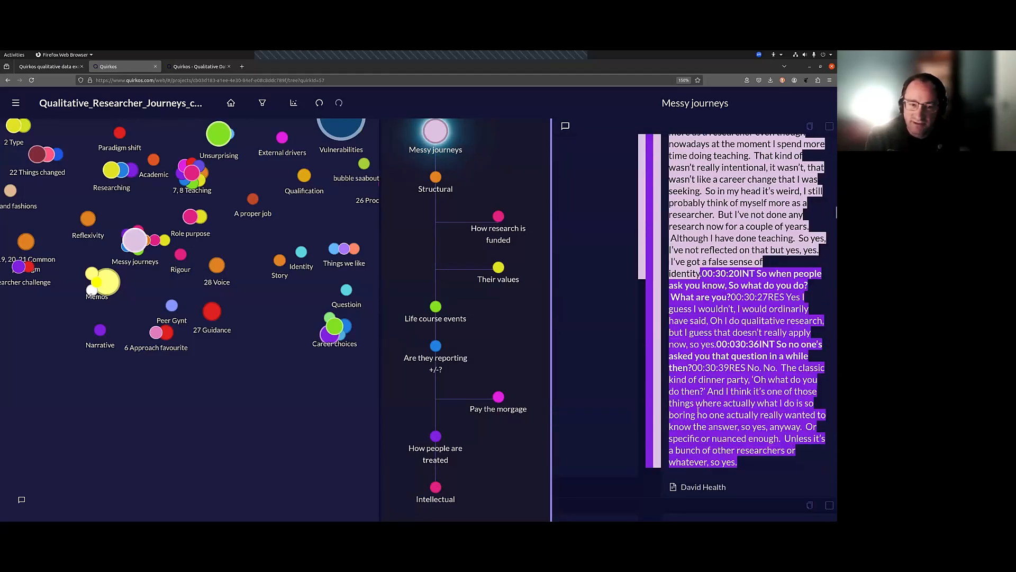
scroll(696, 400, "down", 20)
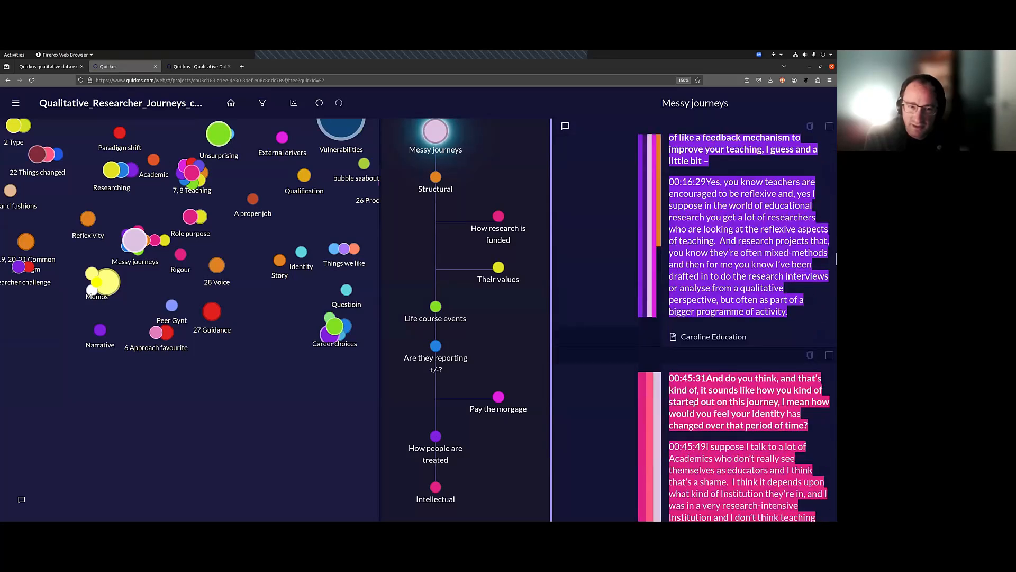
scroll(696, 403, "down", 8)
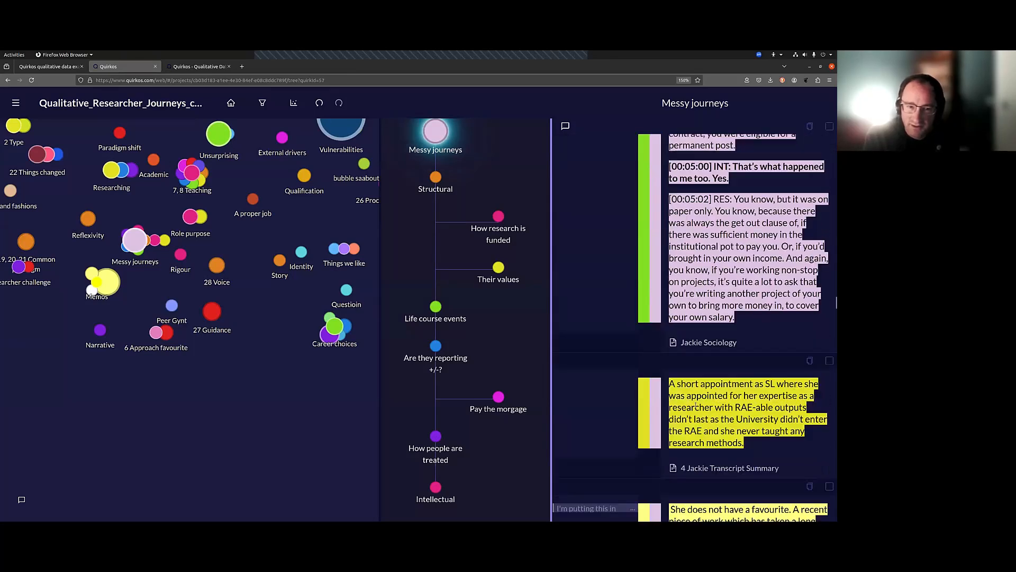
scroll(696, 405, "down", 15)
scroll(620, 400, "up", 18)
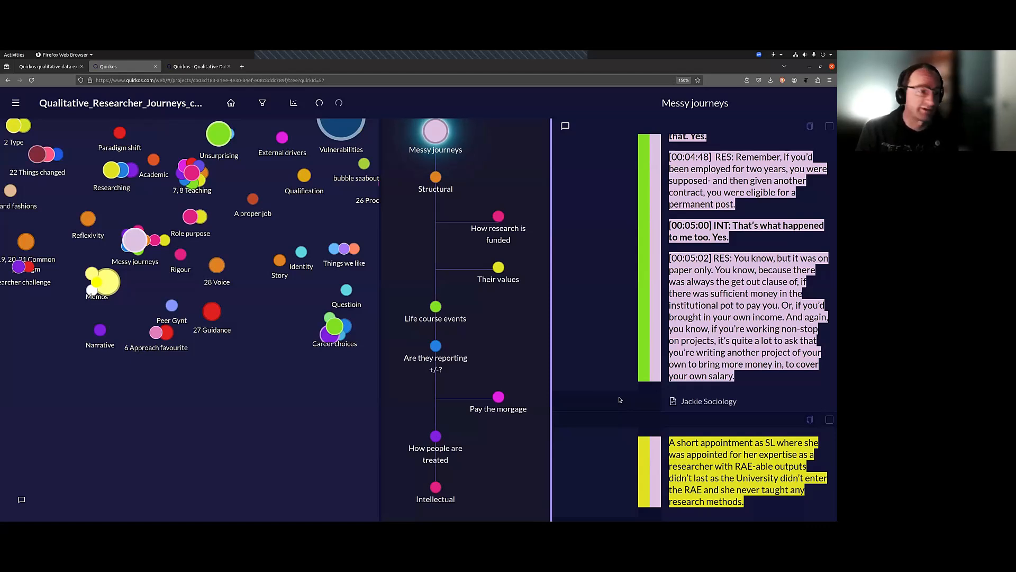
- Return to the project canvas and review the open source's properties, including Gender, before going back to its text
left_click(231, 103)
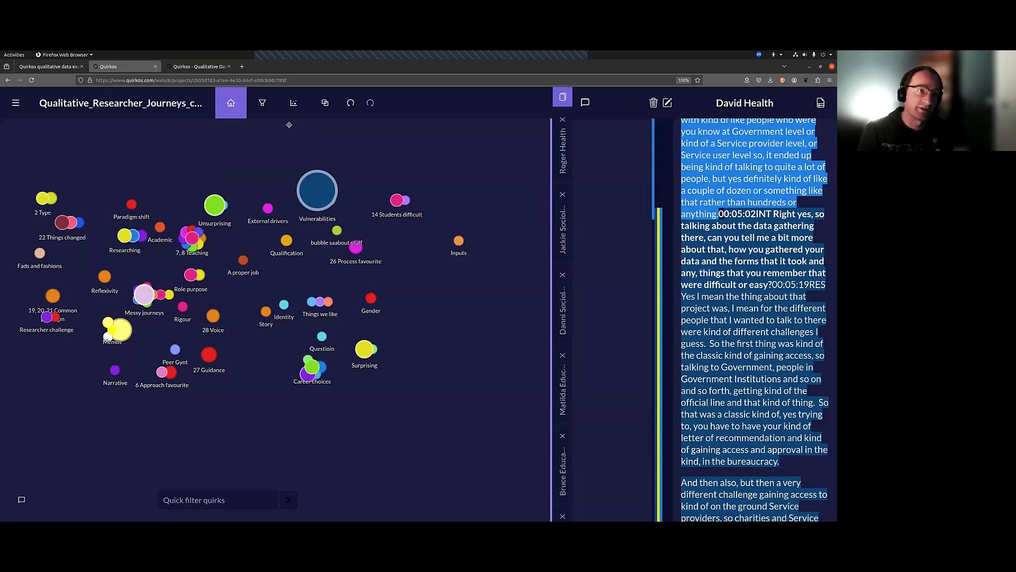
left_click(820, 104)
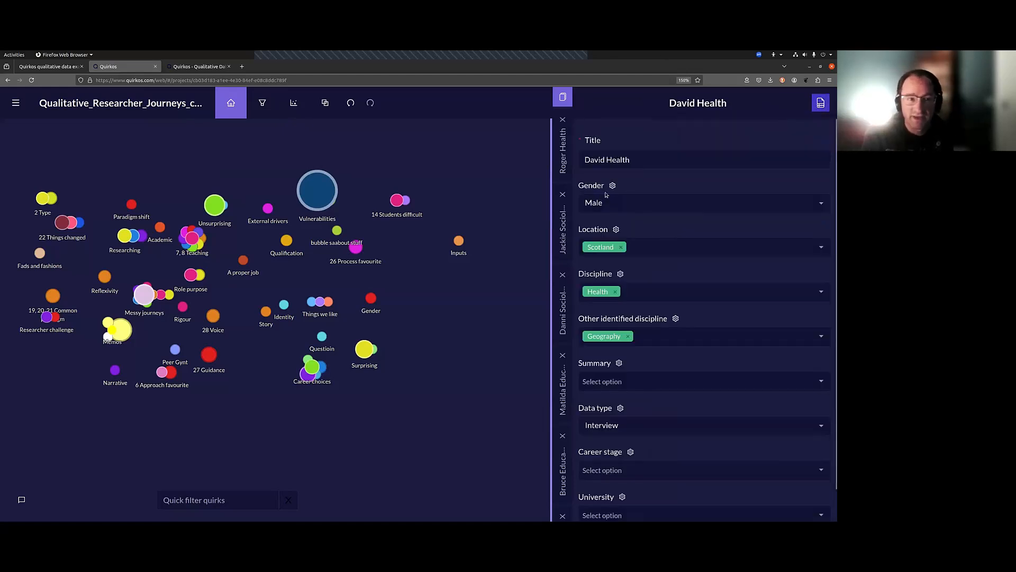
left_click_drag(579, 186, 606, 186)
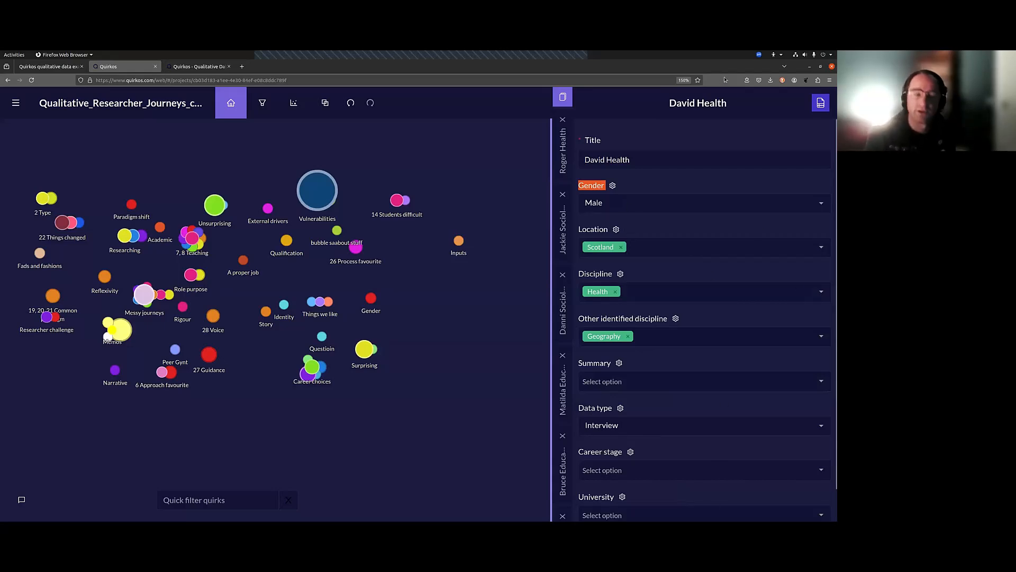
left_click(821, 103)
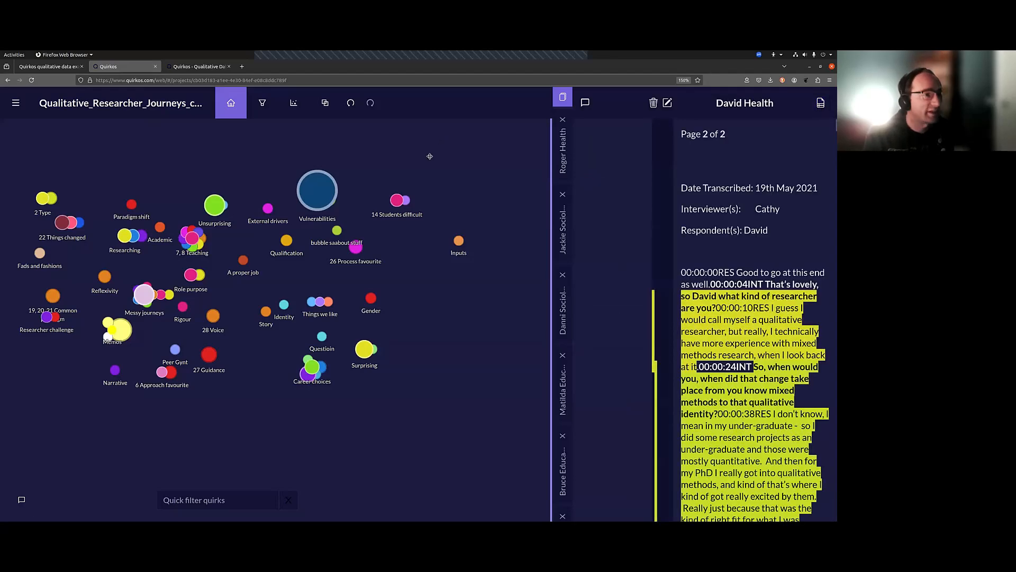
- Open the query view and filter the coded data by the criterion Location = England
left_click(268, 106)
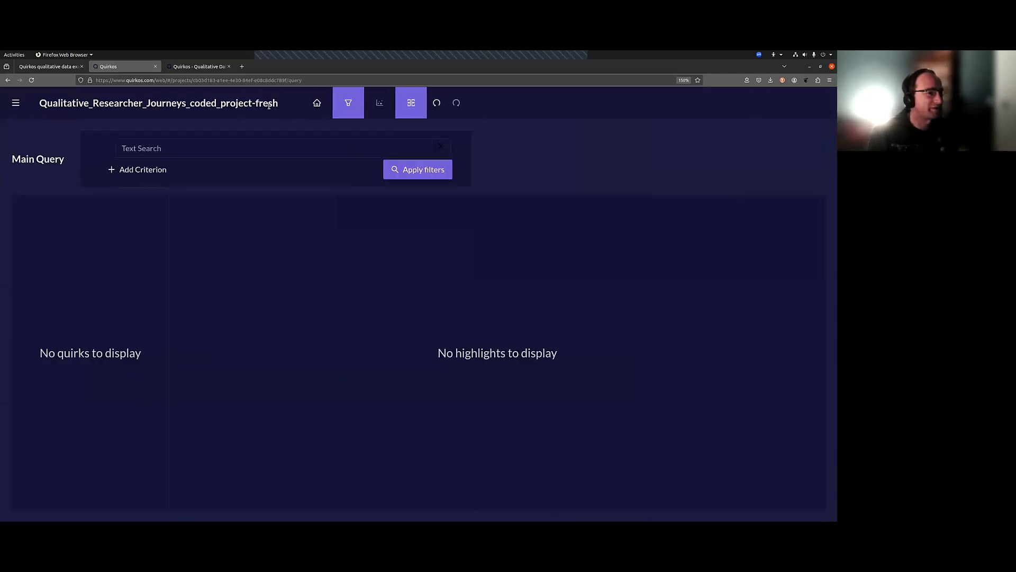
left_click(246, 151)
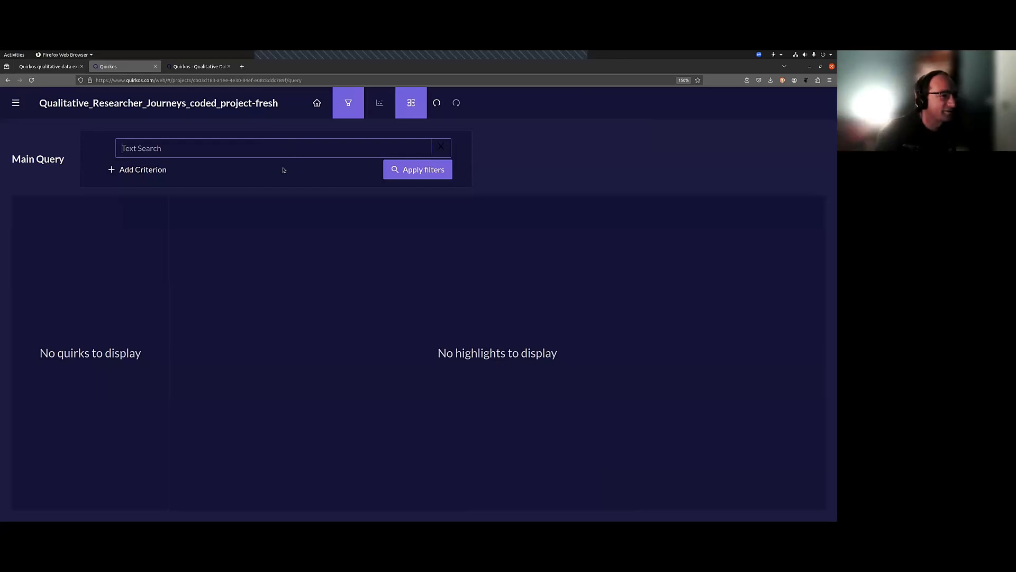
left_click(162, 171)
left_click(214, 172)
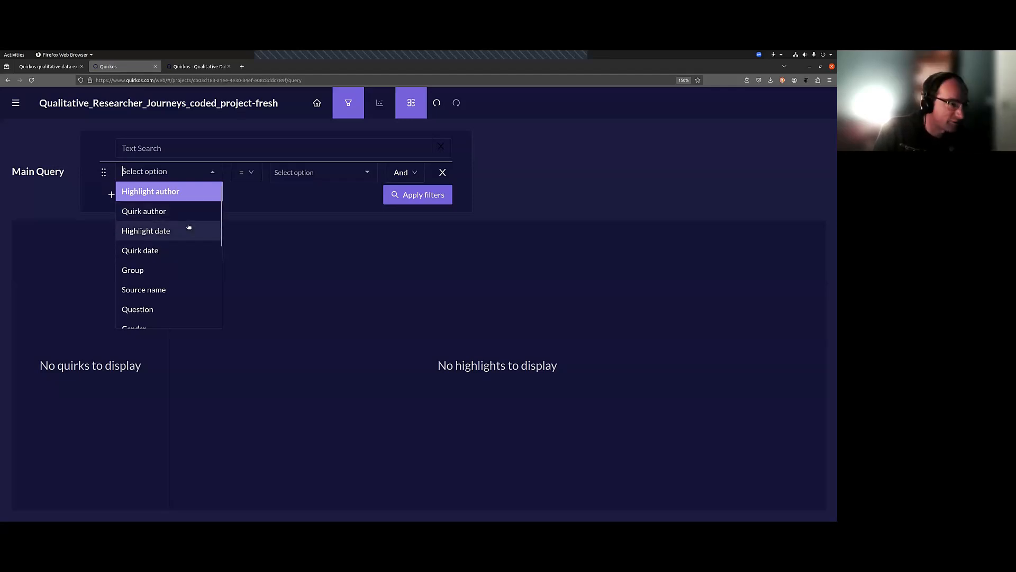
scroll(189, 227, "down", 3)
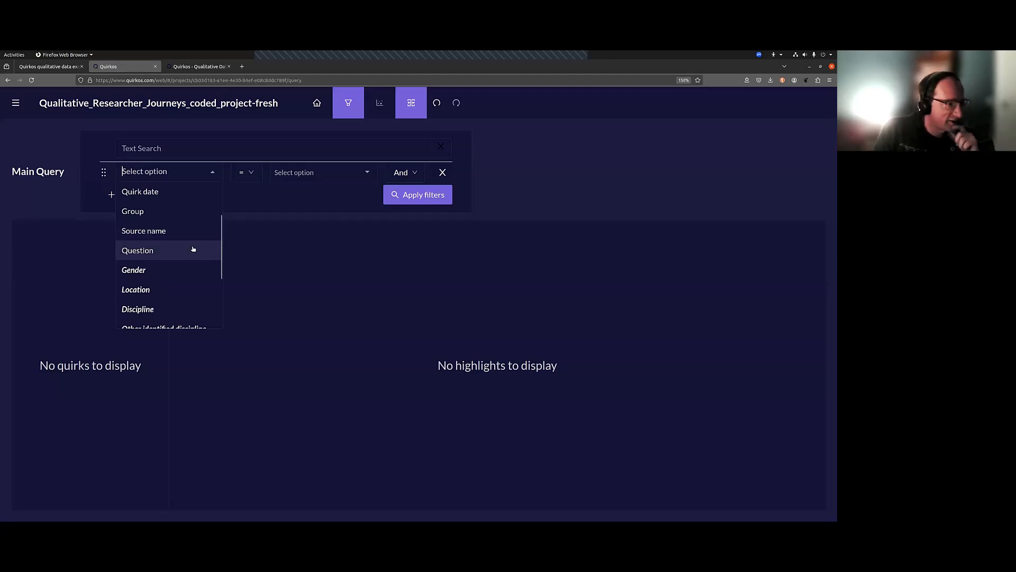
scroll(193, 248, "down", 3)
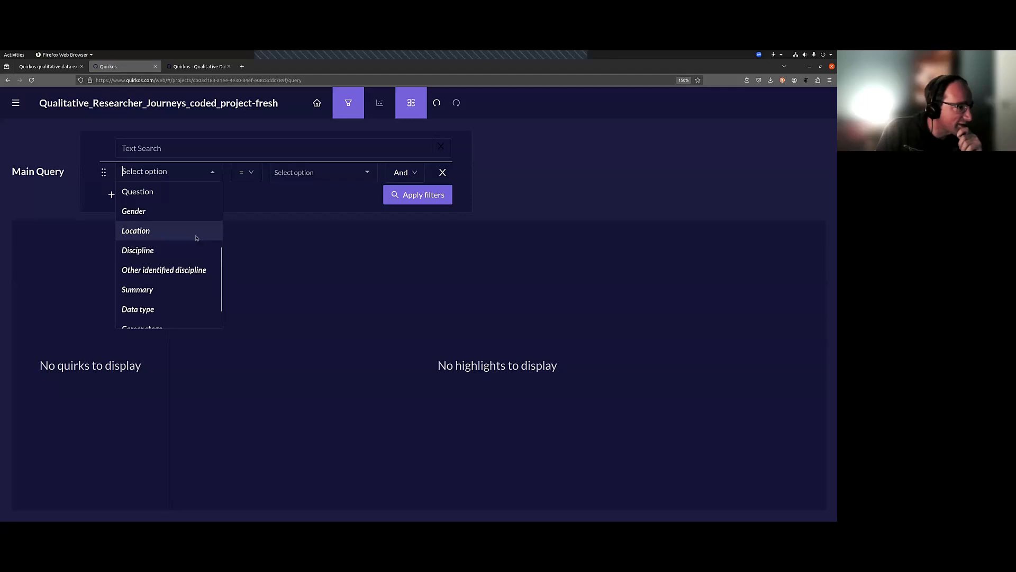
left_click(196, 233)
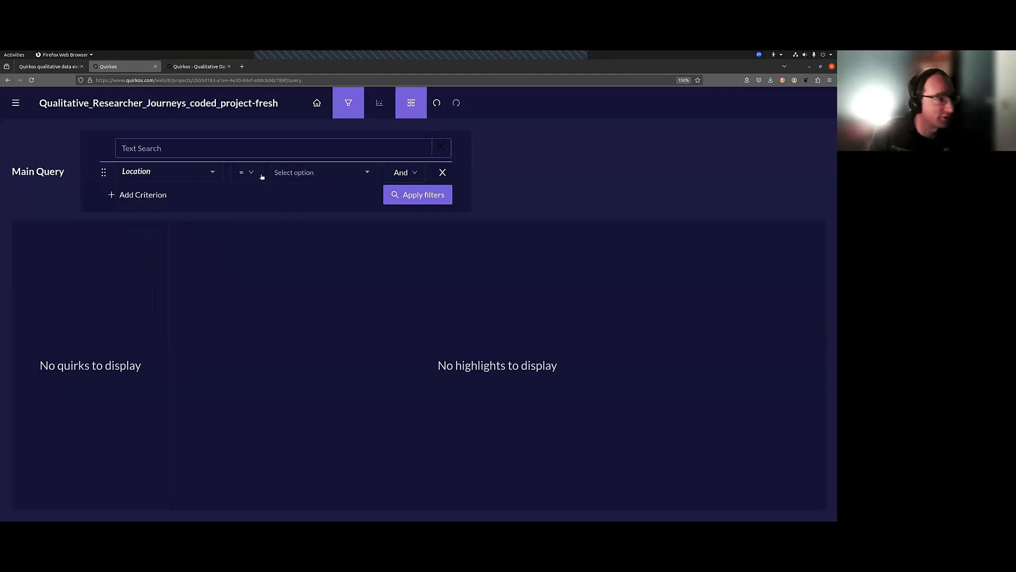
left_click(368, 171)
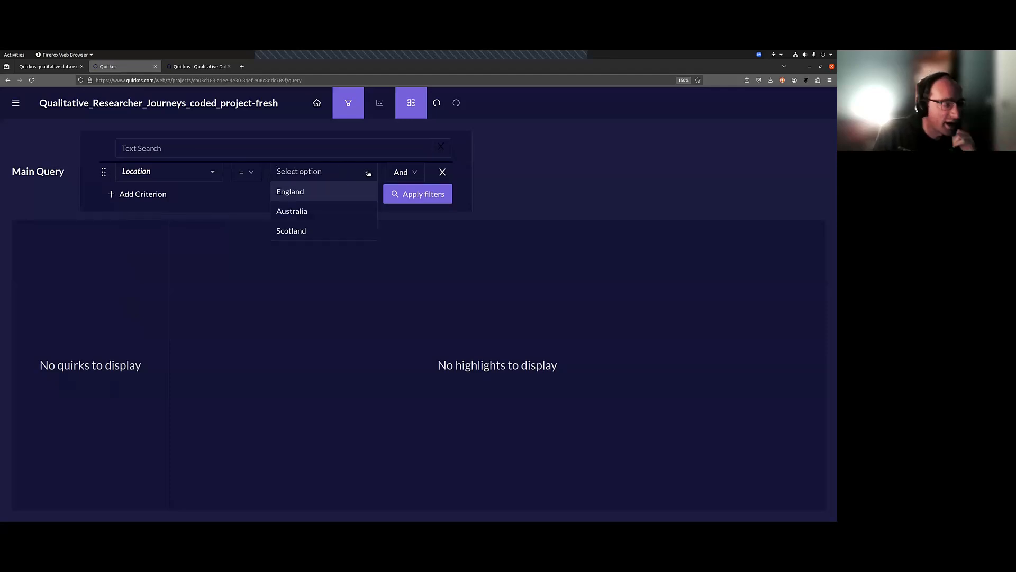
left_click(339, 194)
left_click(428, 196)
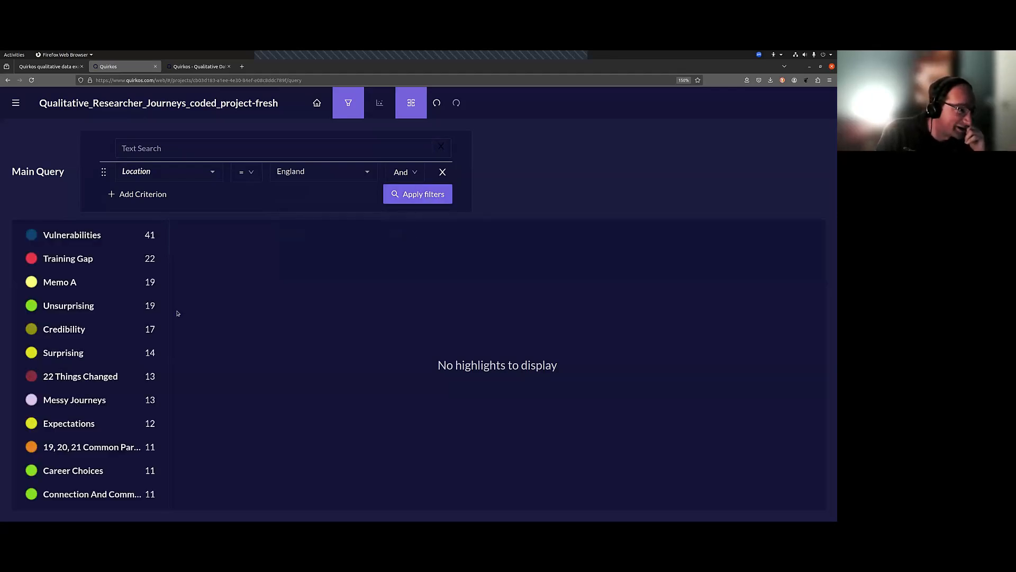
- Show the Training Gap highlights within the England results and read through the quotes
left_click(85, 259)
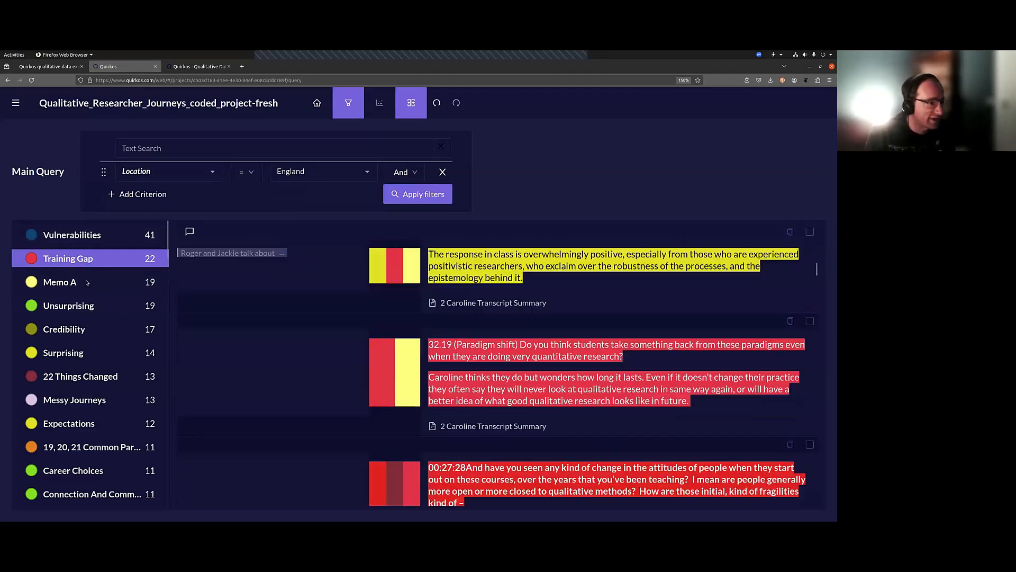
scroll(511, 296, "down", 5)
scroll(511, 296, "down", 10)
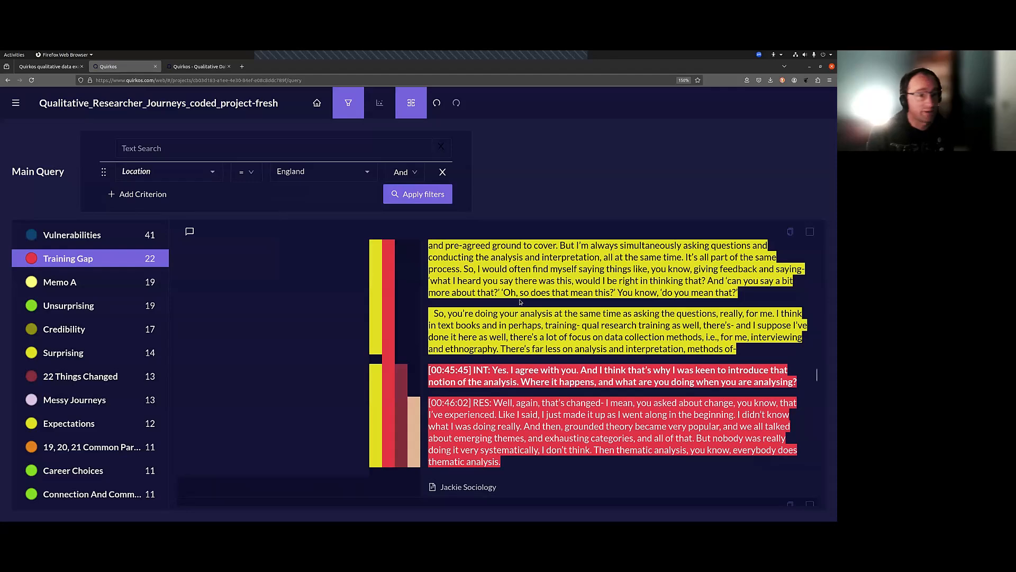
scroll(521, 302, "down", 10)
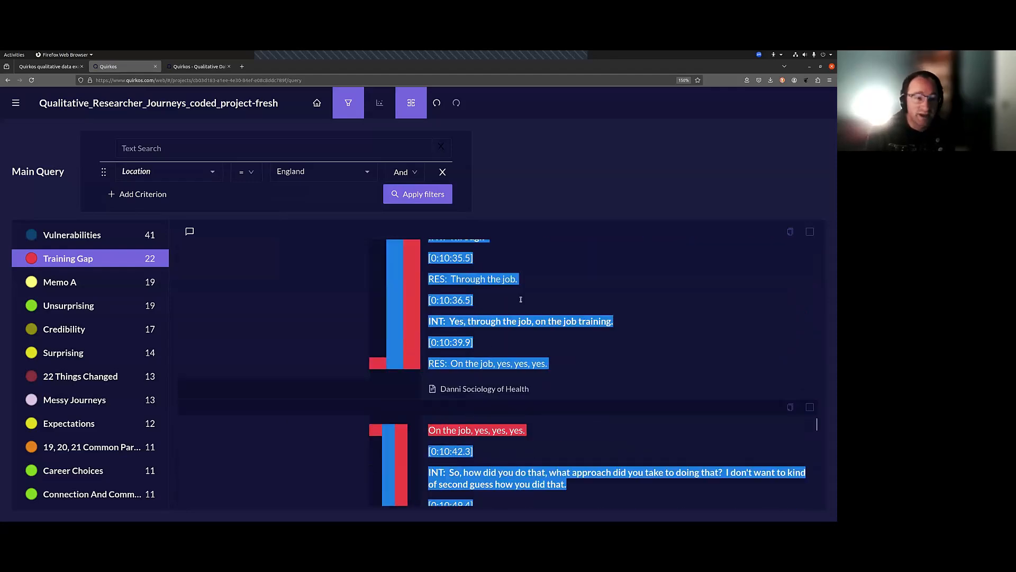
scroll(569, 282, "down", 2)
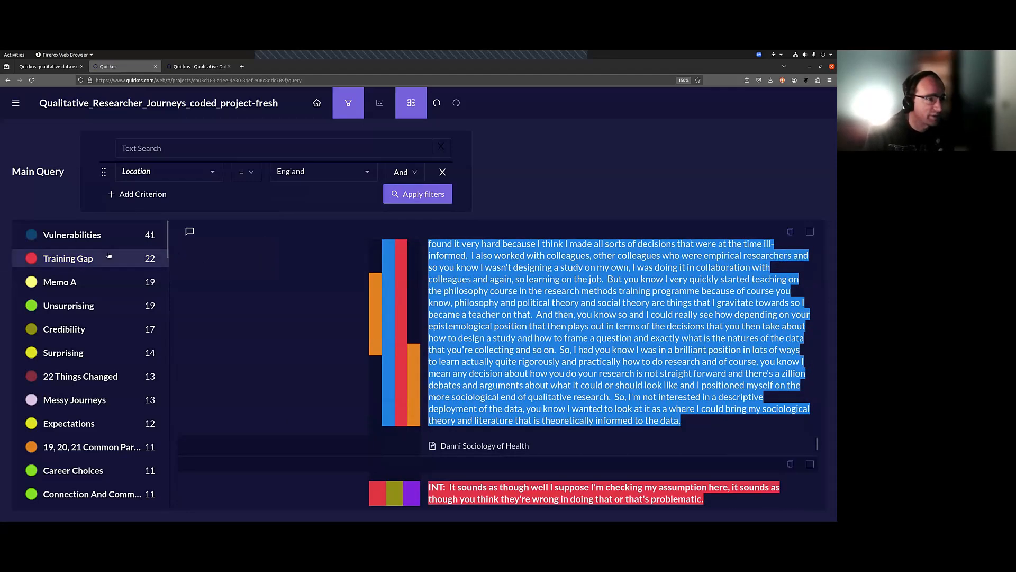
scroll(570, 282, "down", 1)
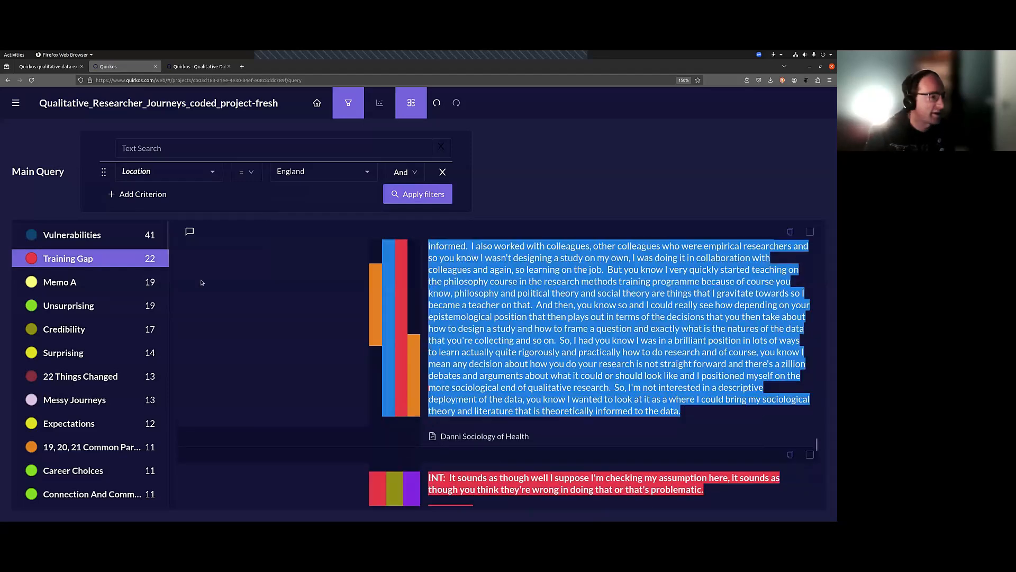
scroll(438, 281, "up", 2)
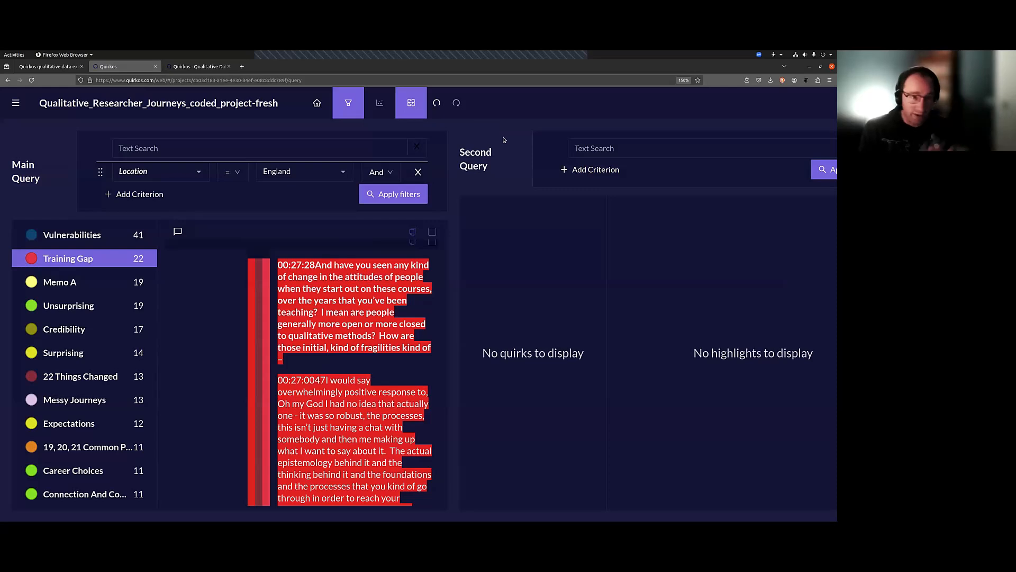
- Add a Location criterion to the second query, reducing the page zoom so both queries fit on screen
left_click(595, 170)
left_click(609, 170)
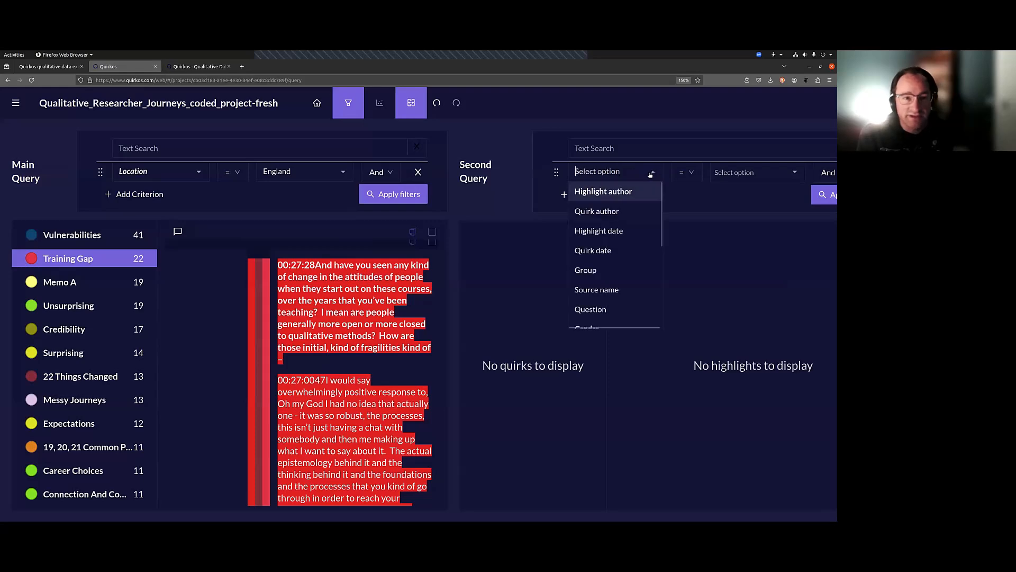
left_click(580, 132)
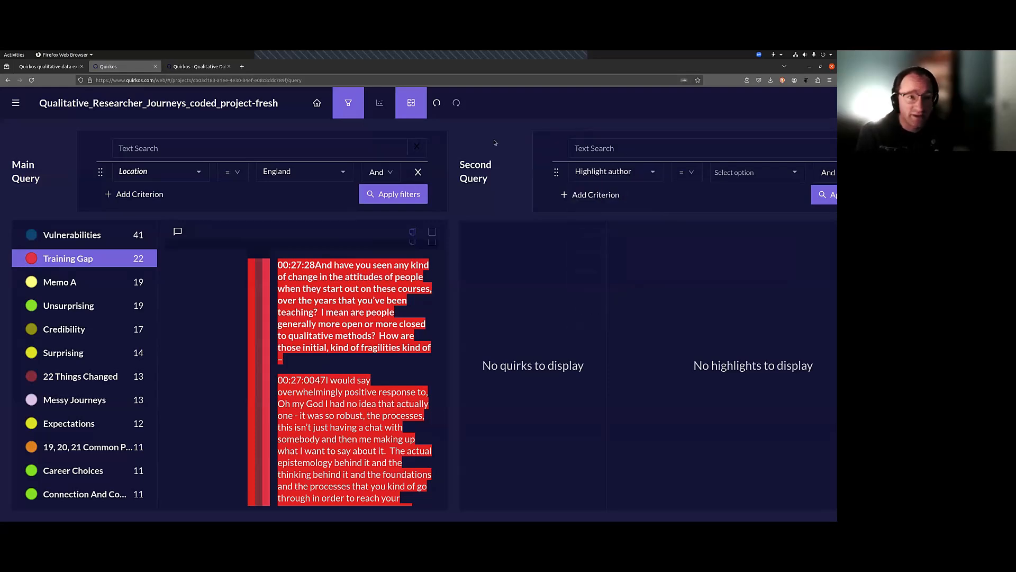
key("ctrl+minus")
key("ctrl+minus")
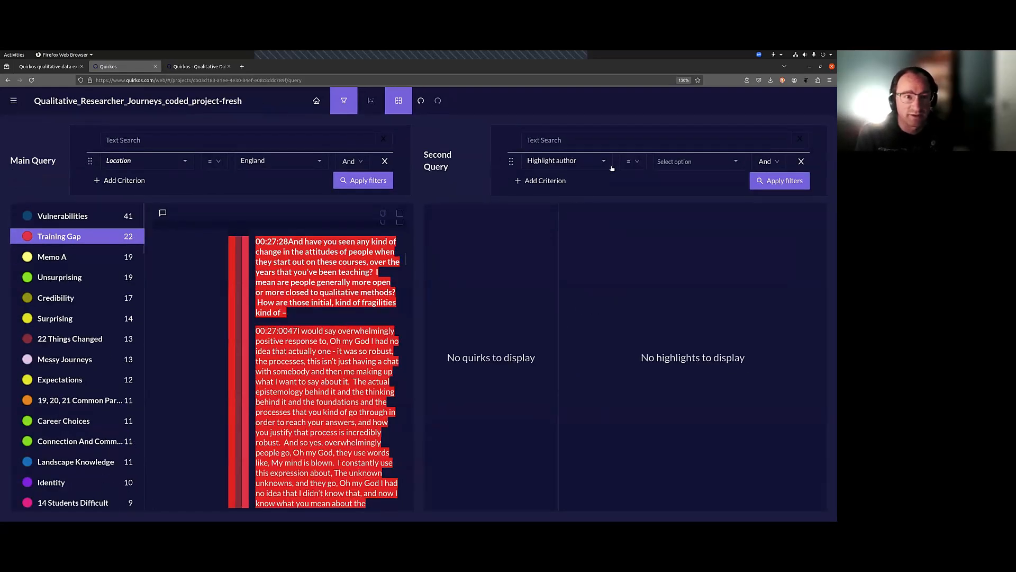
left_click(612, 168)
scroll(597, 263, "down", 3)
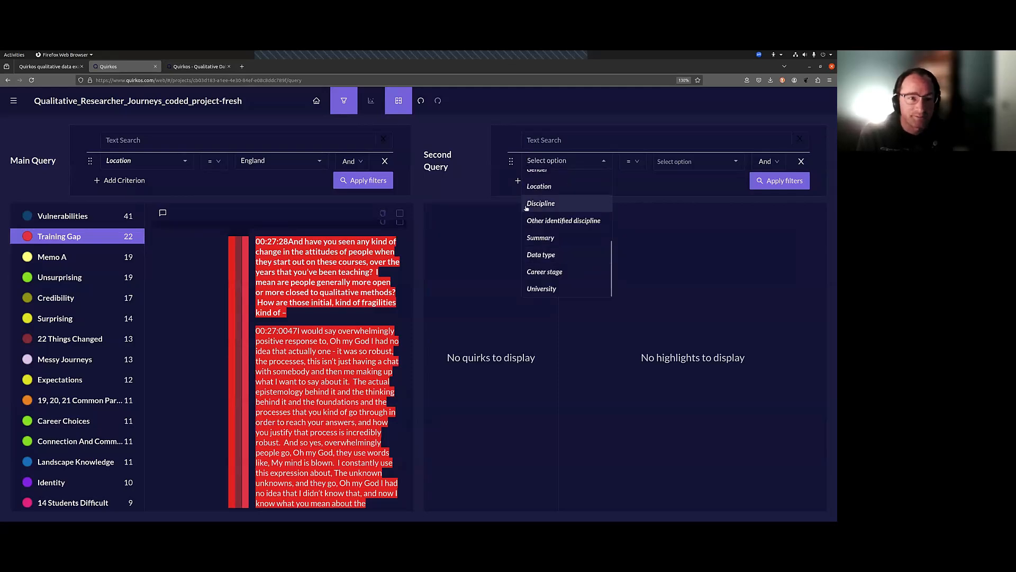
scroll(547, 212, "up", 2)
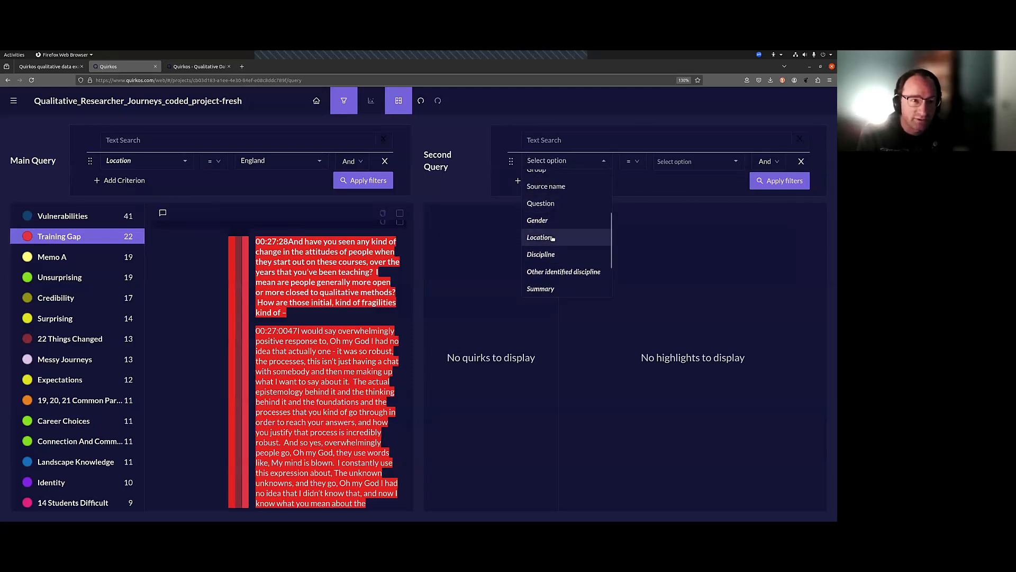
left_click(545, 238)
- Set the second query's Location value to England and apply the filter
left_click(726, 163)
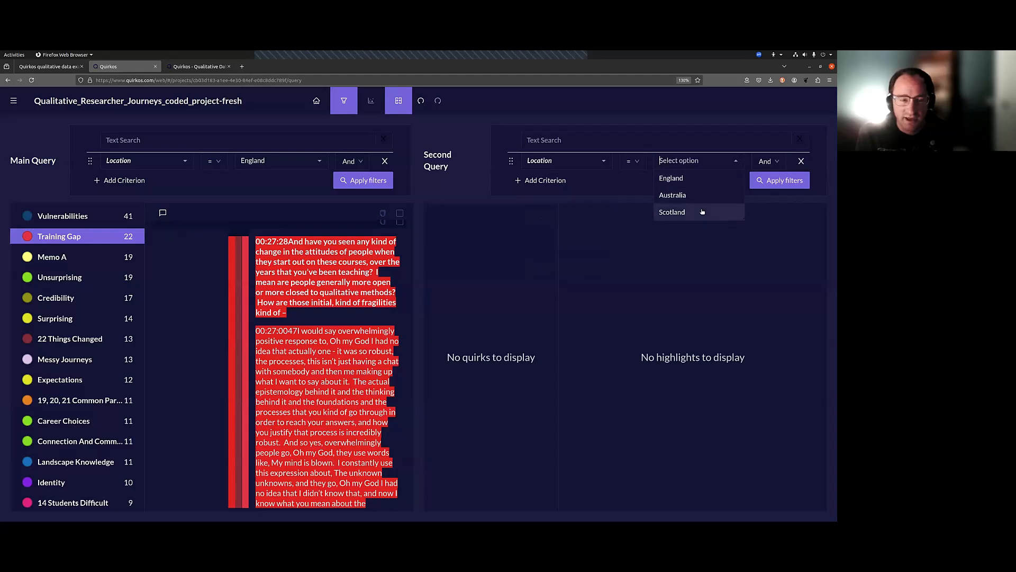
left_click(696, 162)
left_click(696, 163)
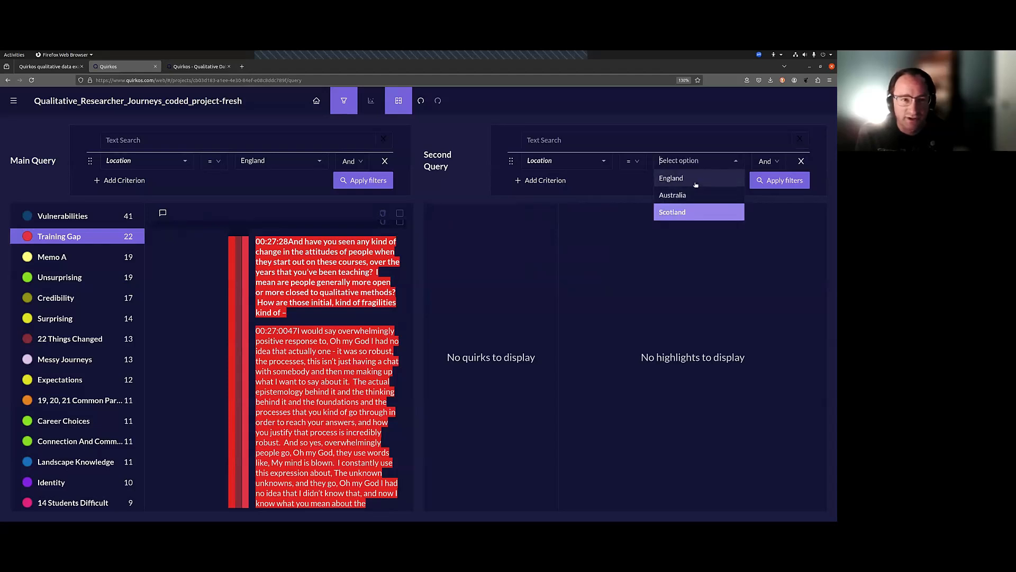
left_click(688, 179)
left_click(831, 190)
left_click(804, 179)
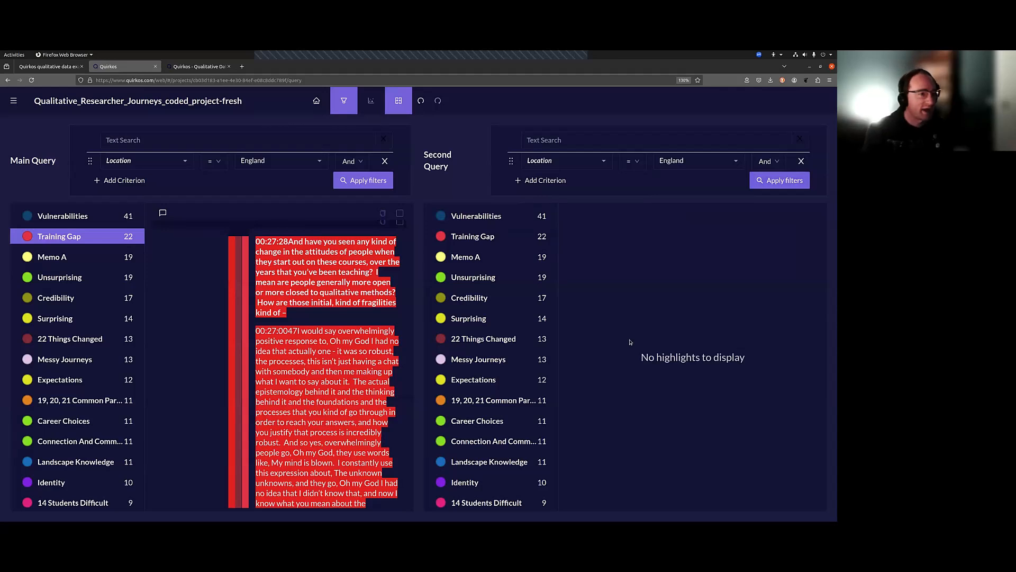
- Set the second query's Location value to Australia and apply the filter
left_click(707, 161)
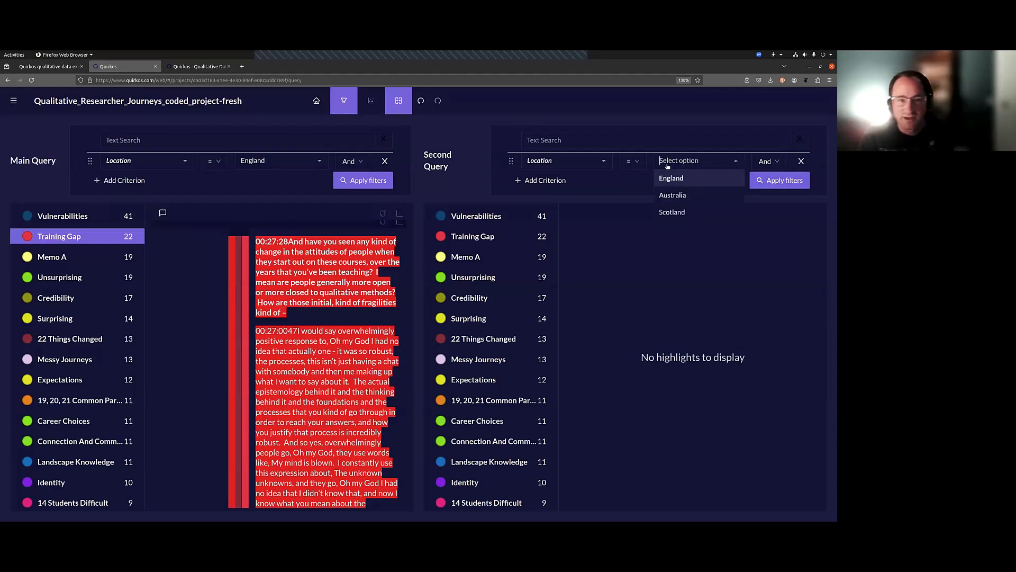
left_click(674, 196)
left_click(783, 181)
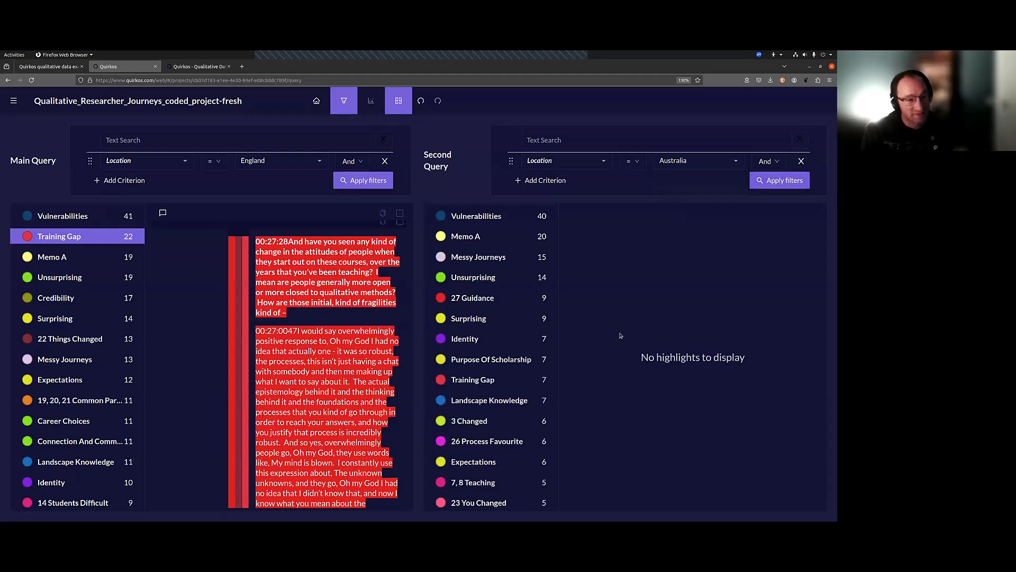
- Show the Training Gap highlights for Australia and compare their quotes with those from England
left_click(502, 377)
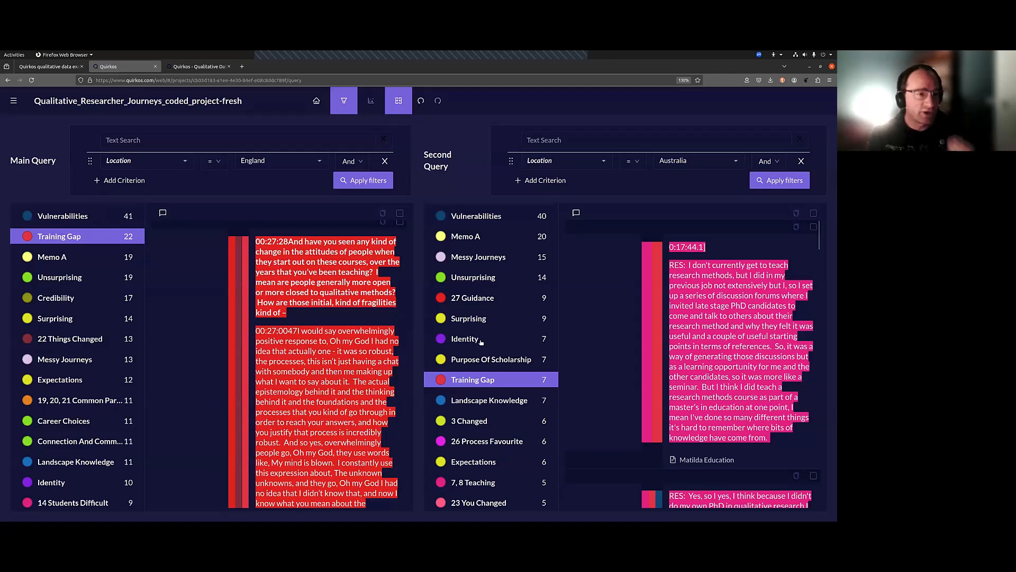
scroll(405, 286, "down", 5)
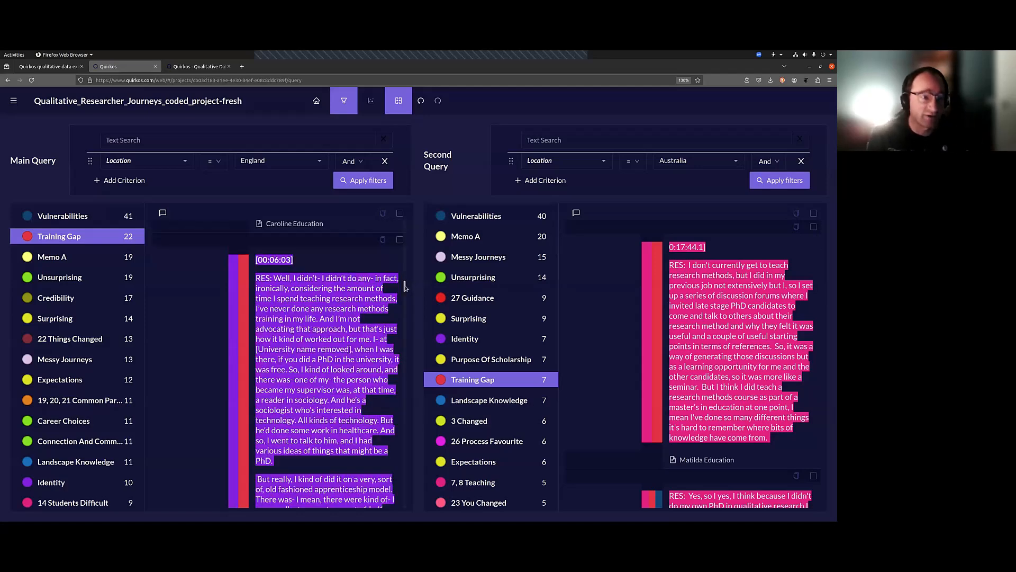
left_click_drag(406, 286, 405, 241)
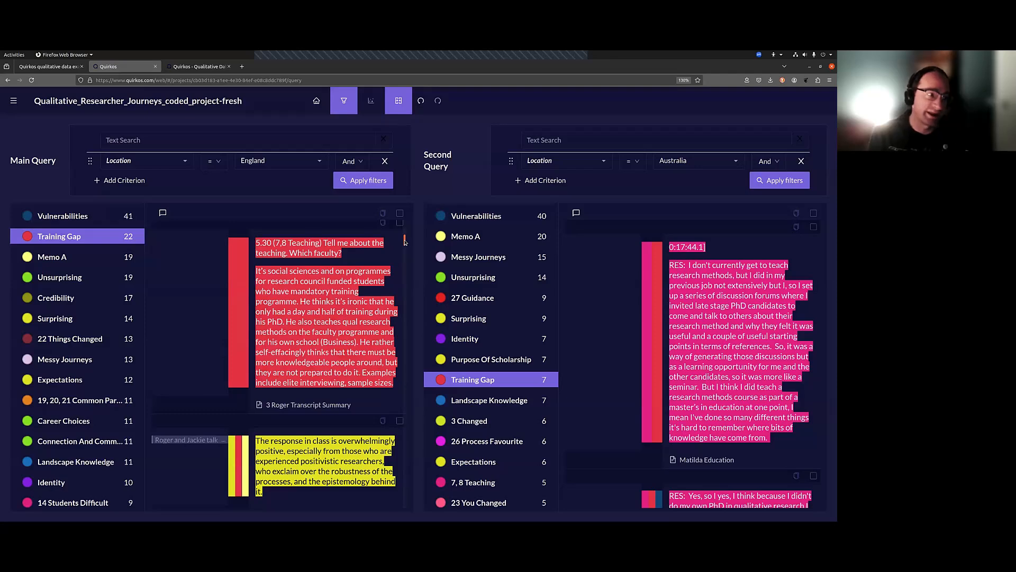
scroll(405, 242, "down", 1)
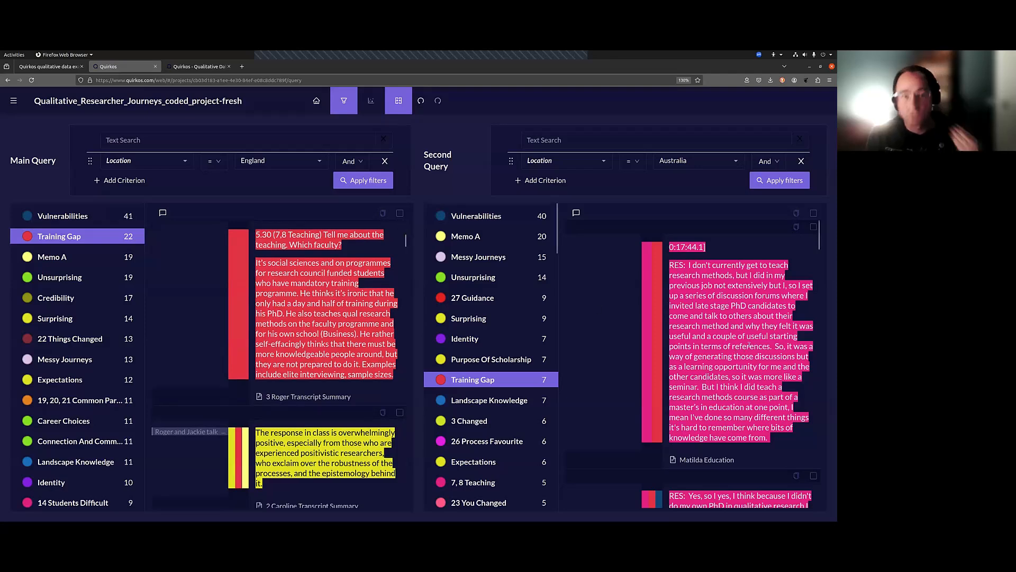
scroll(820, 375, "down", 5)
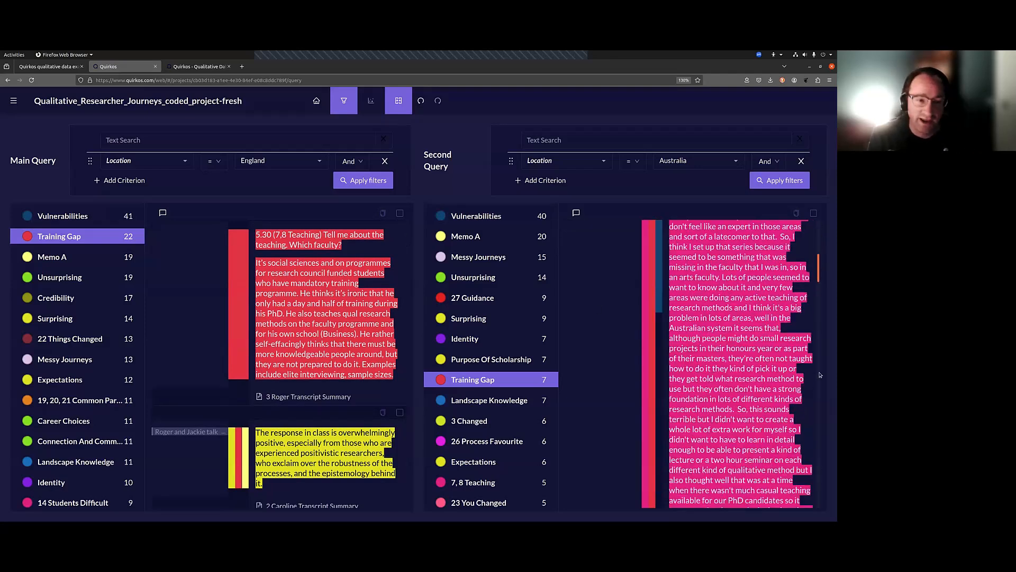
scroll(821, 403, "down", 15)
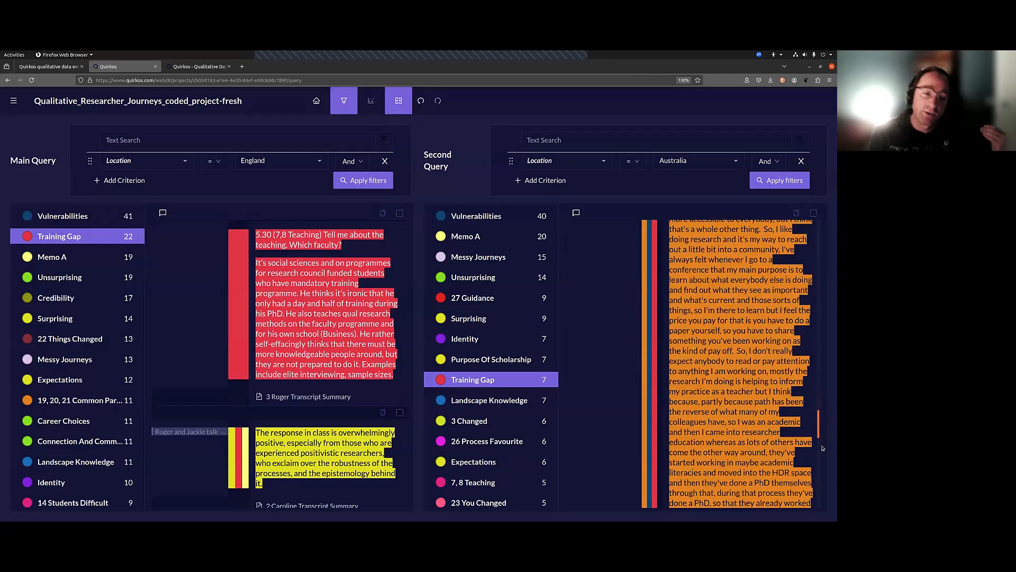
scroll(823, 448, "down", 10)
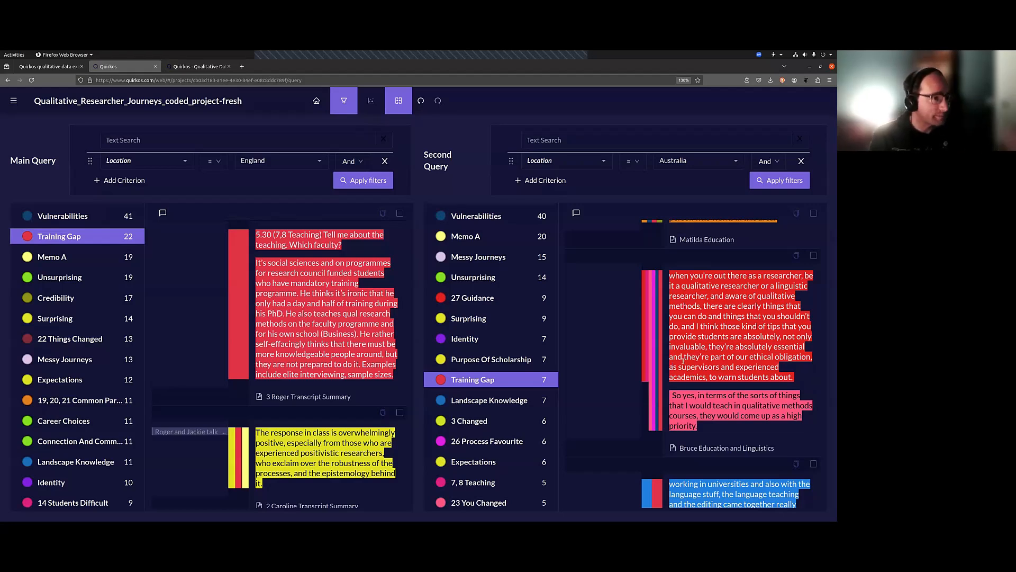
- Add a Discipline = Sociology criterion to the main query
left_click(123, 180)
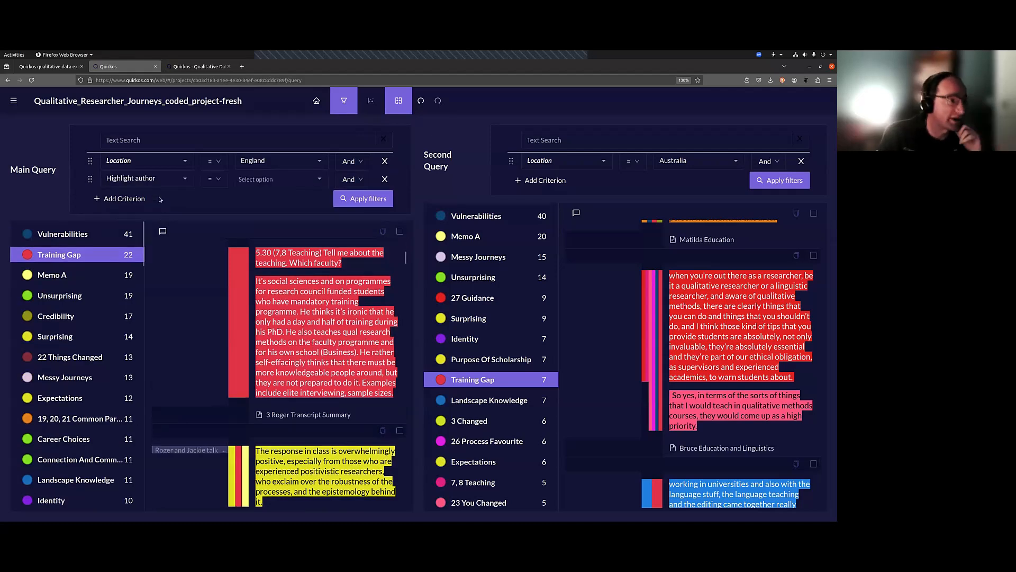
left_click(186, 179)
scroll(186, 249, "down", 3)
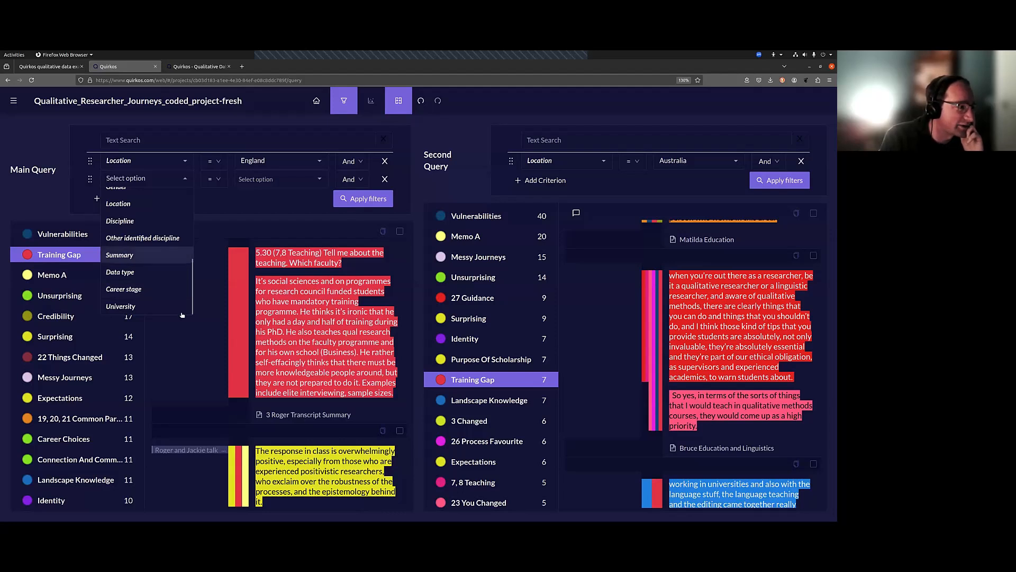
scroll(132, 243, "up", 3)
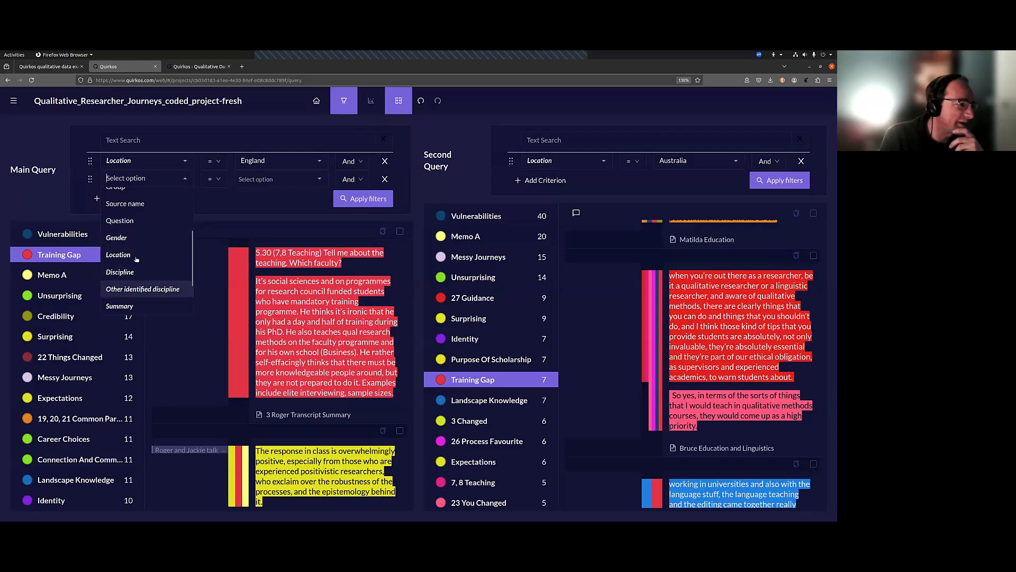
left_click(129, 271)
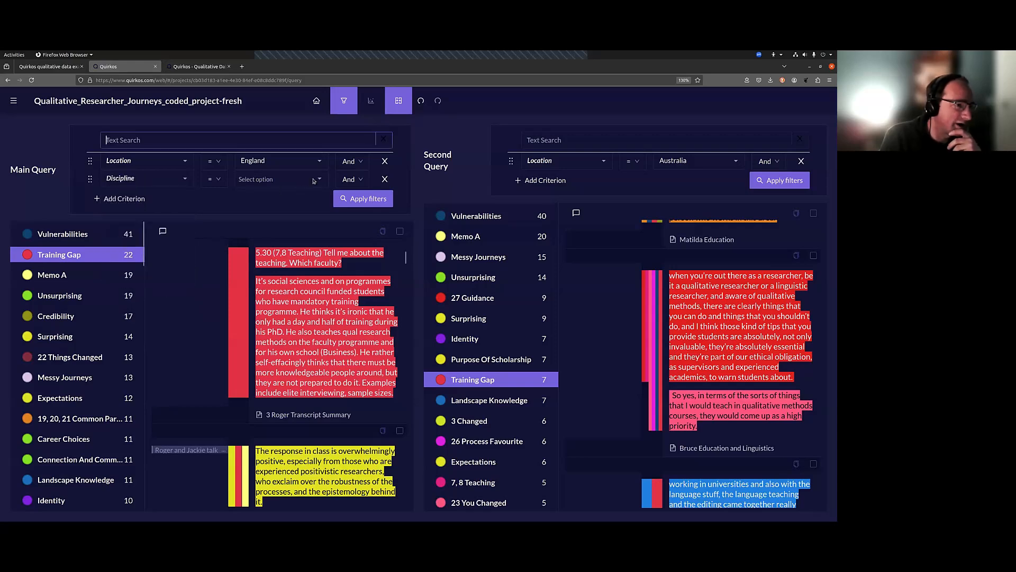
left_click(295, 181)
left_click(282, 197)
- Add a Career stage = Early Career criterion to the main query and apply the combined filters
left_click(121, 199)
left_click(124, 217)
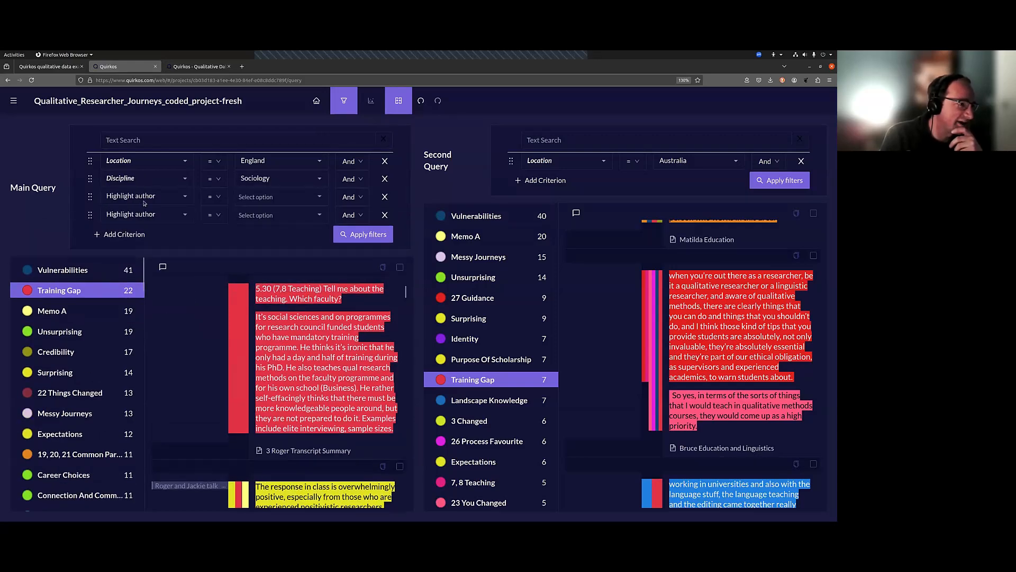
left_click(139, 196)
scroll(155, 300, "down", 3)
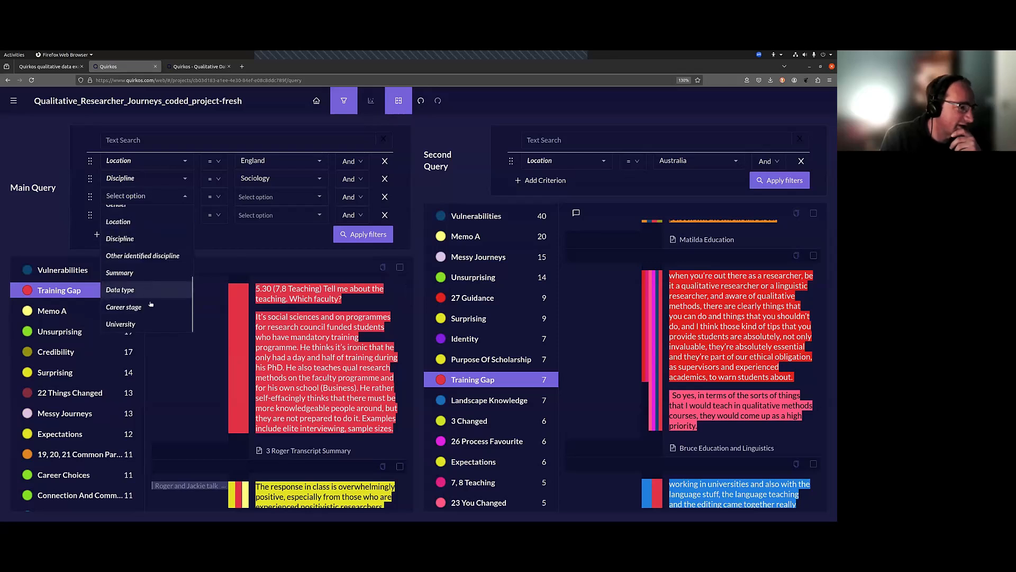
left_click(154, 307)
left_click(318, 196)
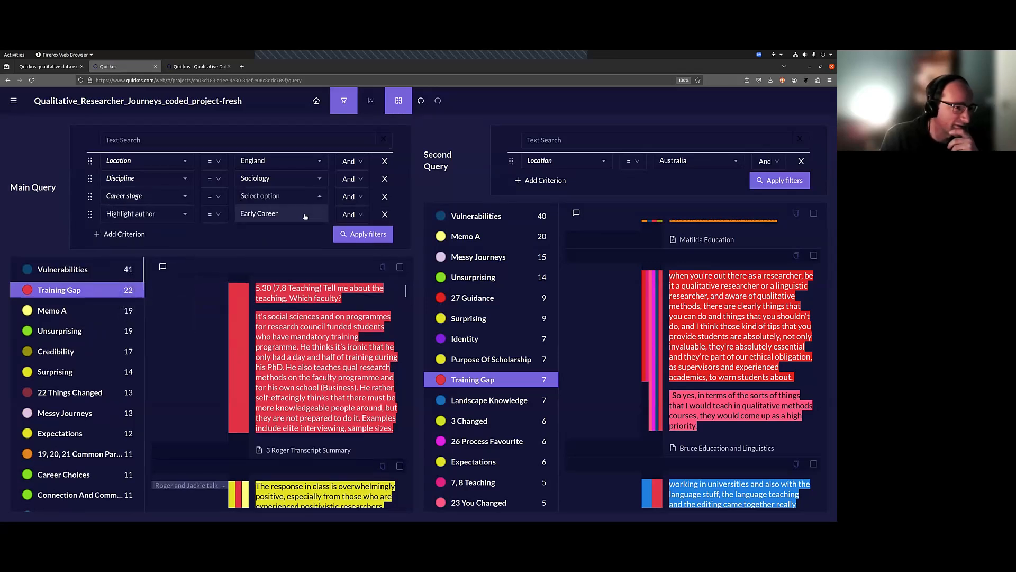
left_click(305, 216)
left_click(364, 234)
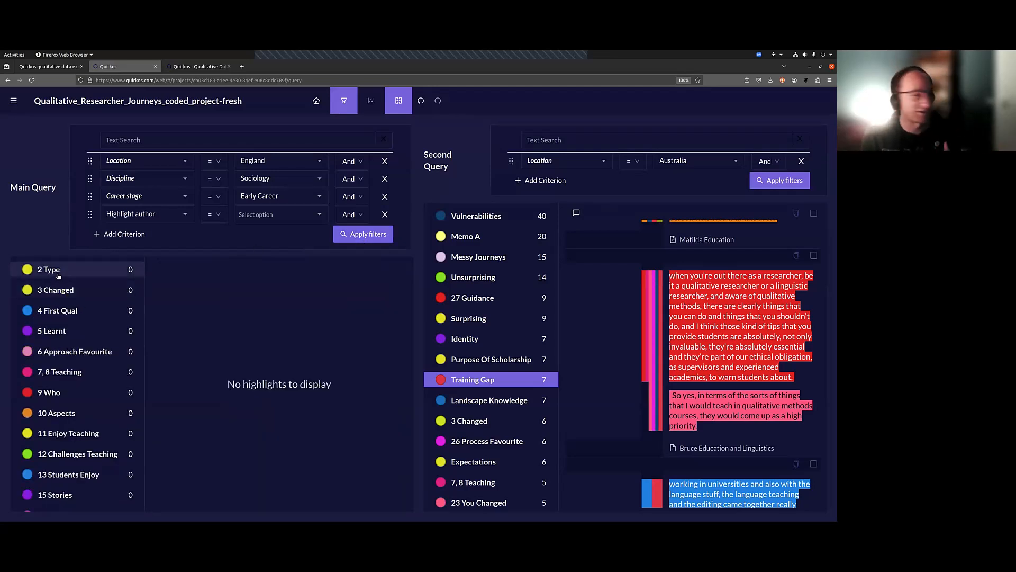
- Remove the unused, Career stage and Discipline criteria from the main query, keeping only Location
left_click(385, 215)
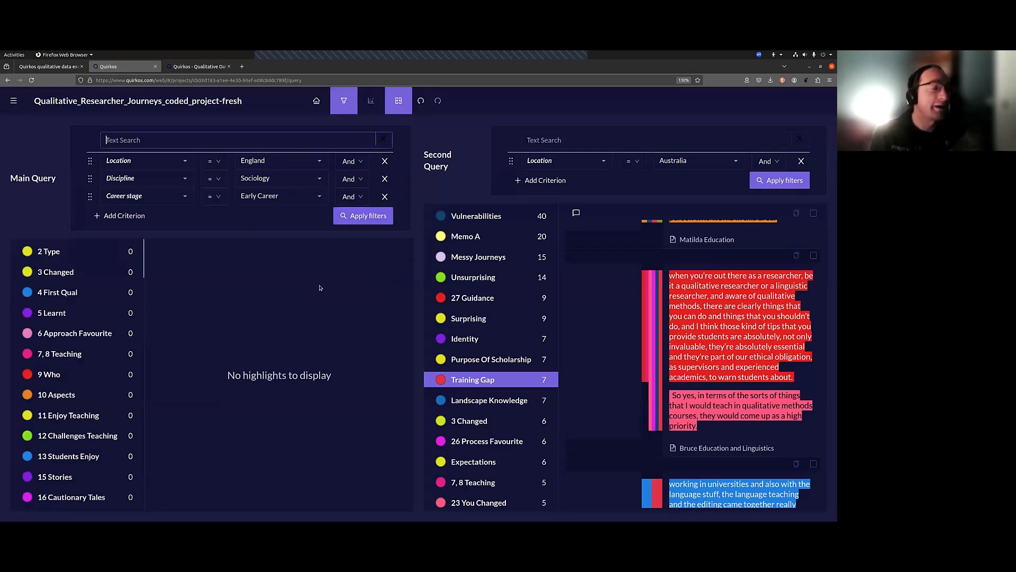
left_click(384, 196)
left_click(385, 179)
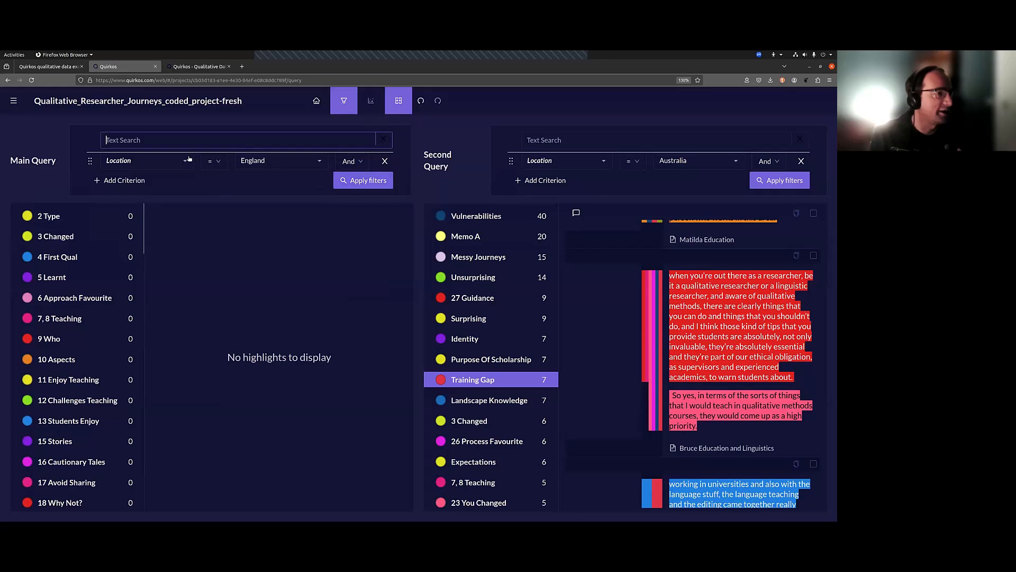
- Change the main query's criterion to Source name, choose the first listed Health source and apply the filter
left_click(146, 160)
scroll(152, 280, "up", 3)
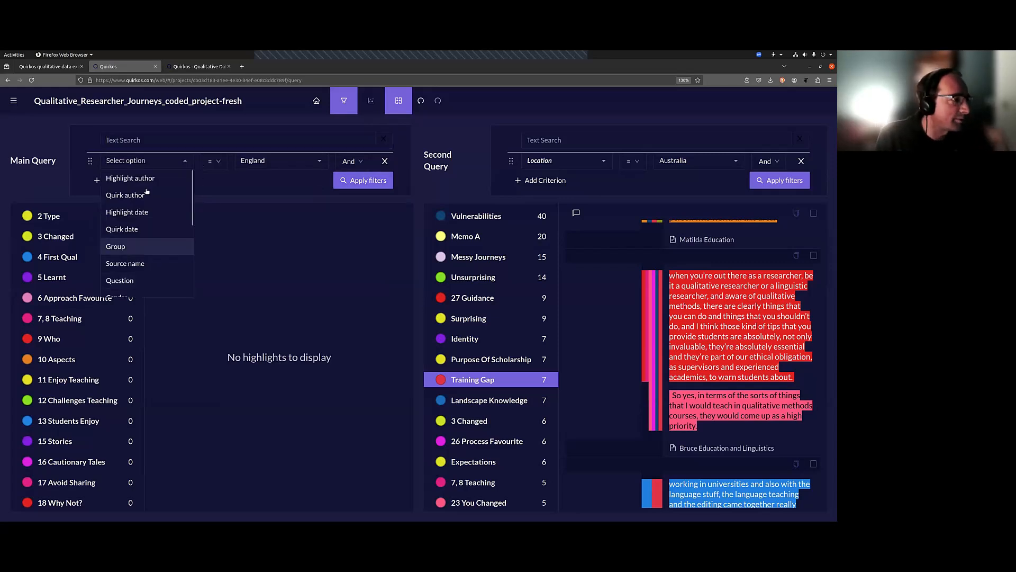
left_click(162, 265)
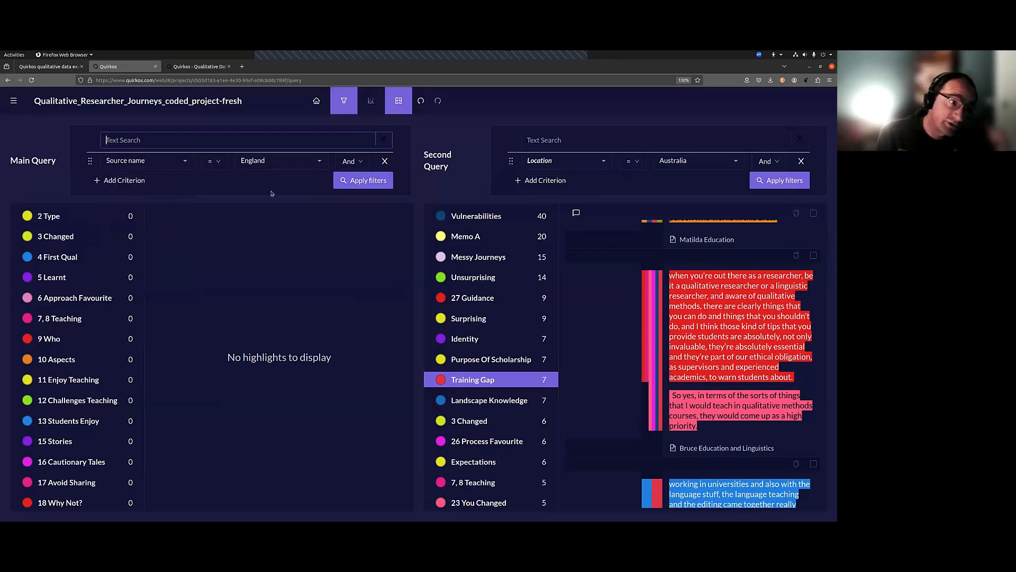
left_click(319, 160)
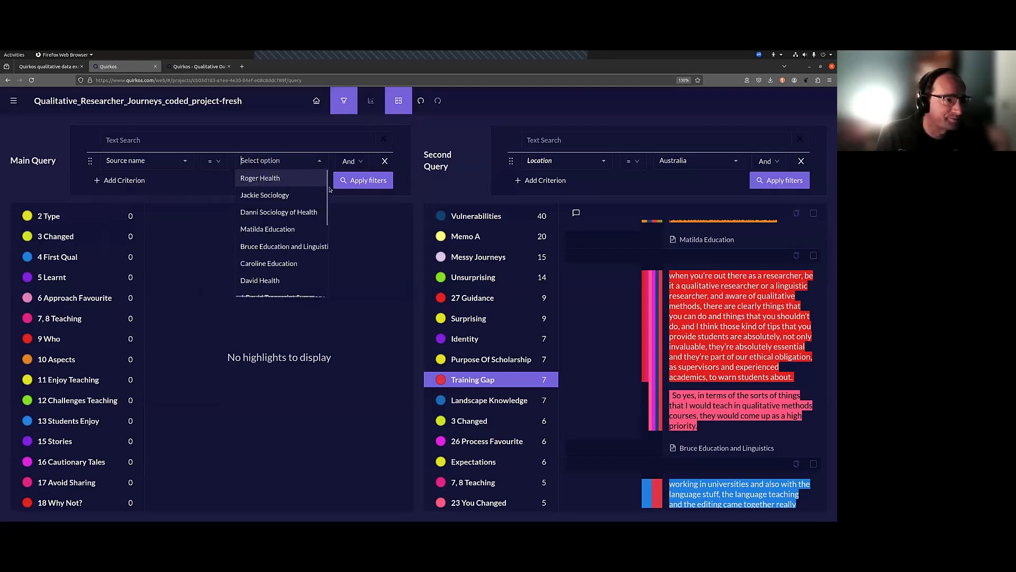
left_click(283, 179)
left_click(344, 185)
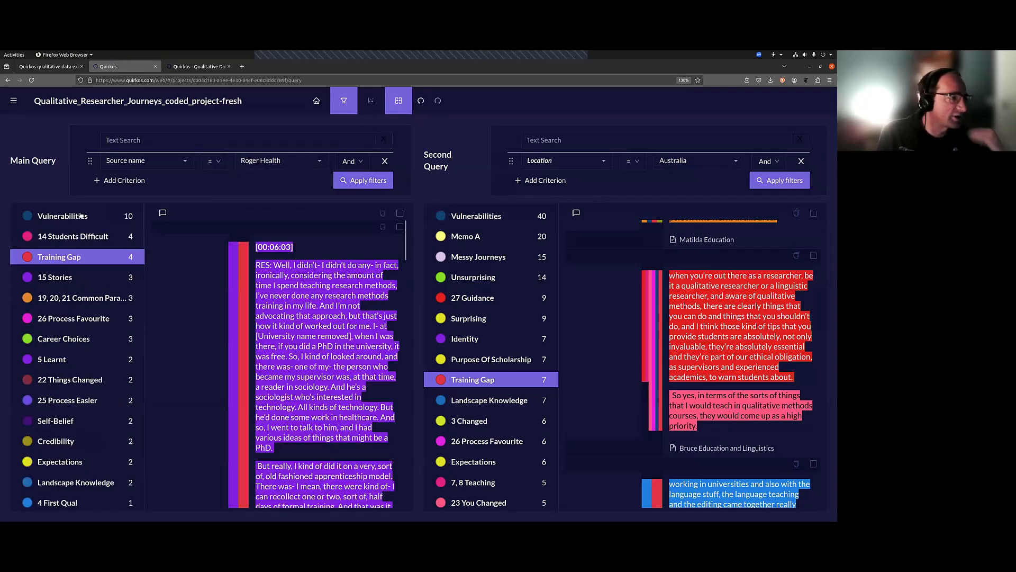
- Filter the second query by Source name for the Sociology source and show its 22 Things Changed highlights
left_click(566, 160)
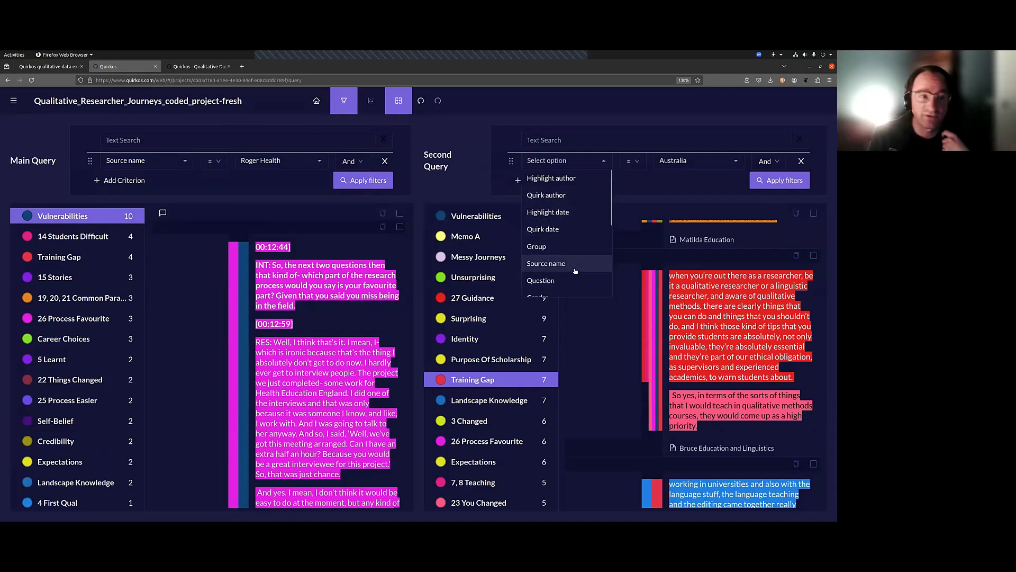
left_click(546, 263)
left_click(698, 160)
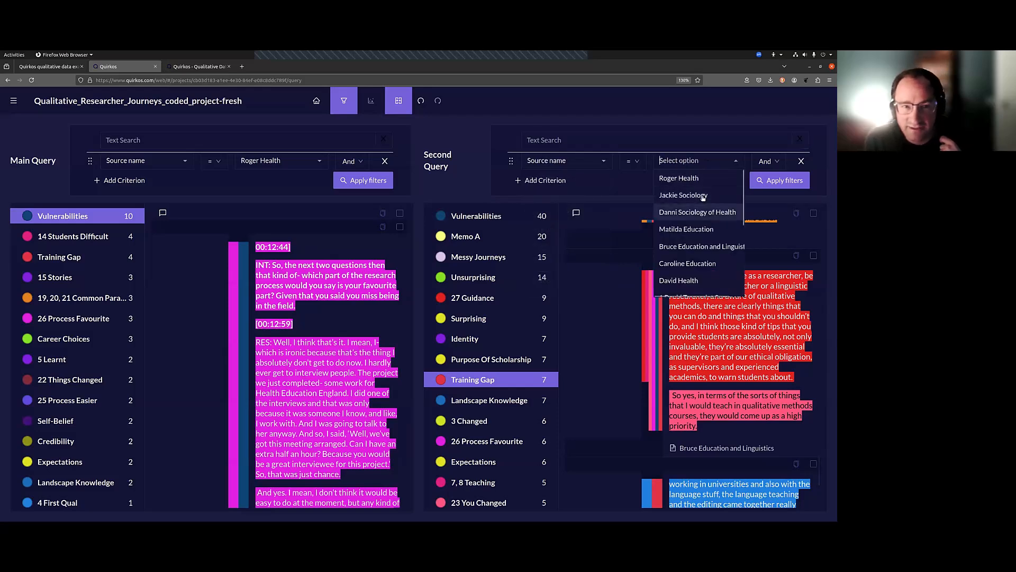
left_click(699, 193)
left_click(780, 180)
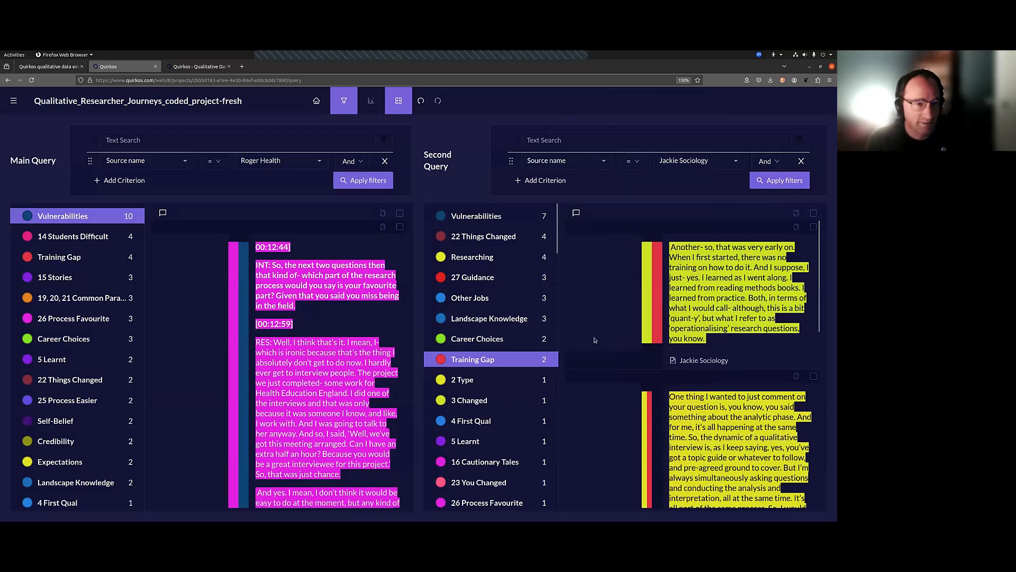
left_click(498, 238)
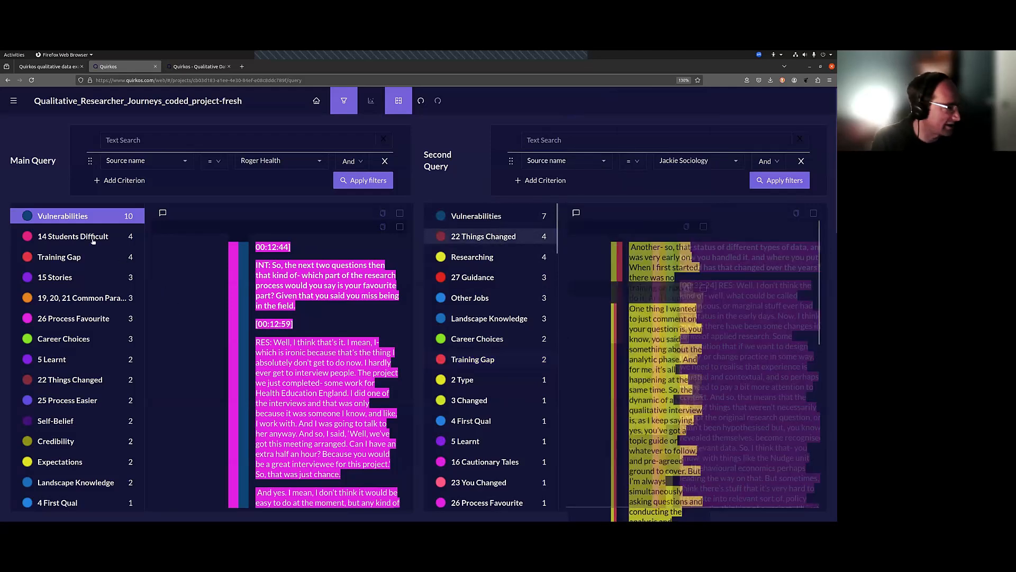
- Show the main query's 14 Students Difficult highlights beside the second query's 22 Things Changed highlights
left_click(89, 240)
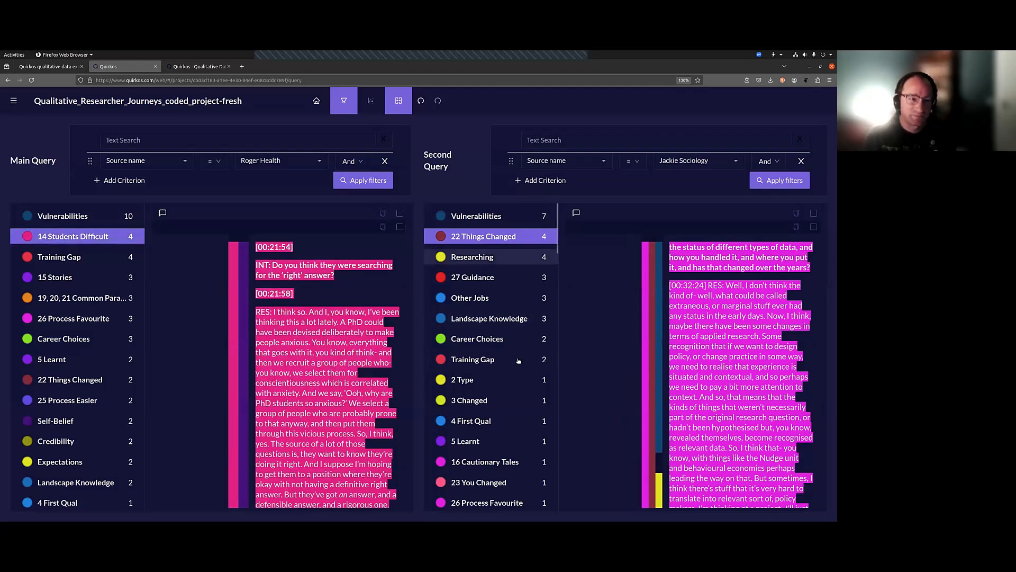
left_click(503, 238)
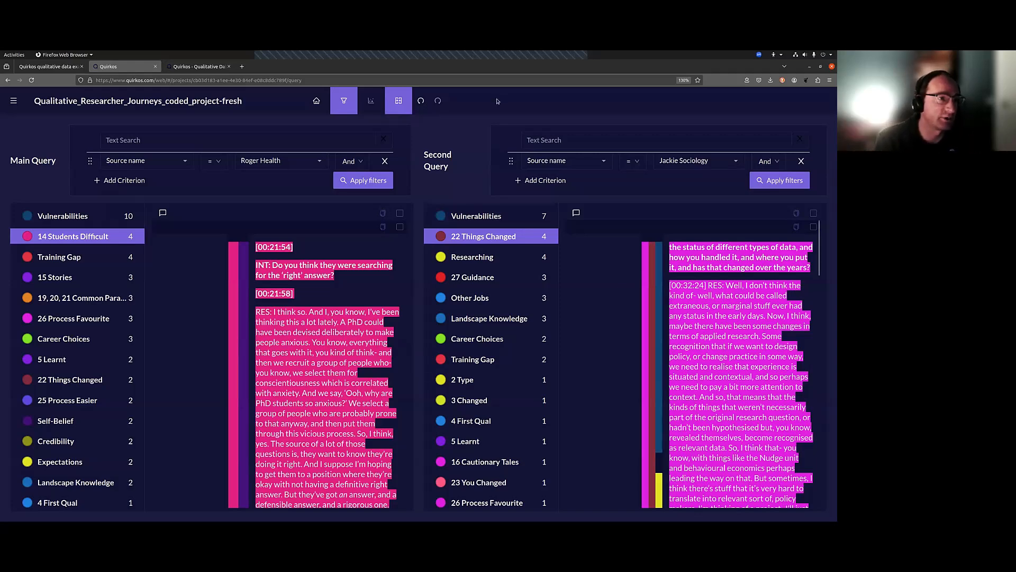
- Return to the quirk canvas and delete the quirk labelled "bubble saabout stuff"
left_click(316, 104)
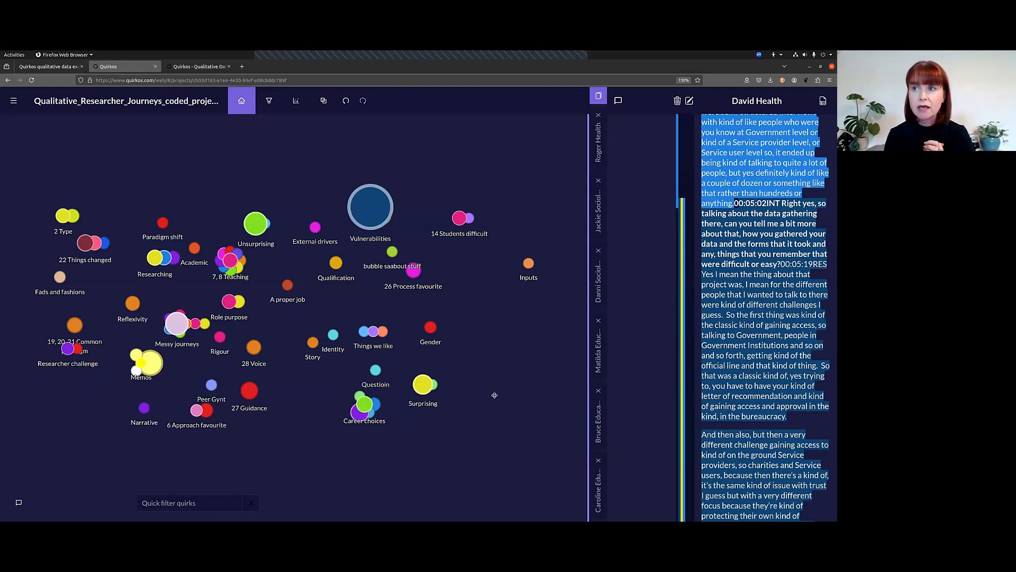
right_click(392, 251)
left_click(417, 328)
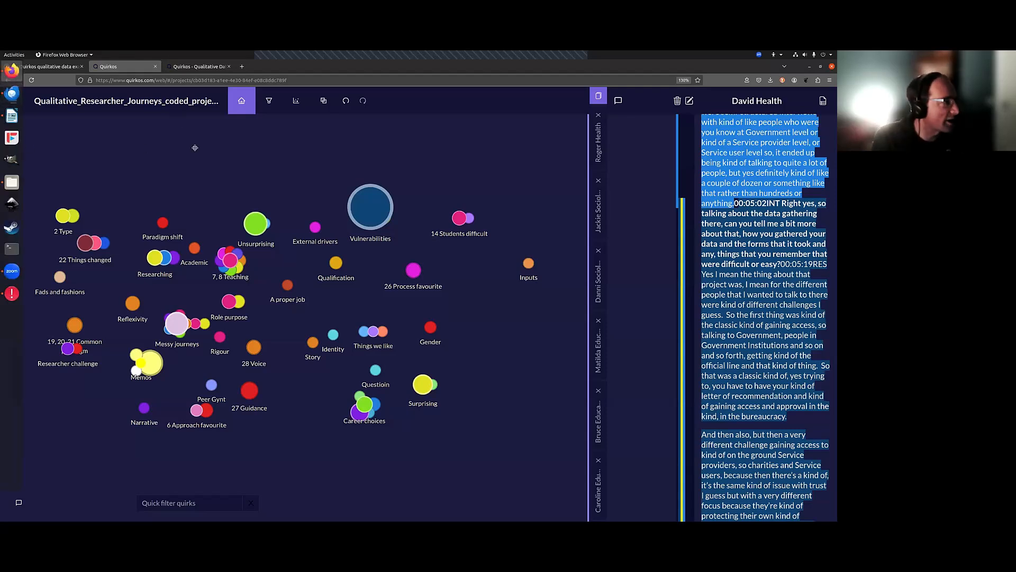
- Reopen the query view, change the main query's criterion to Quirk author and view the authors available to filter by
left_click(13, 101)
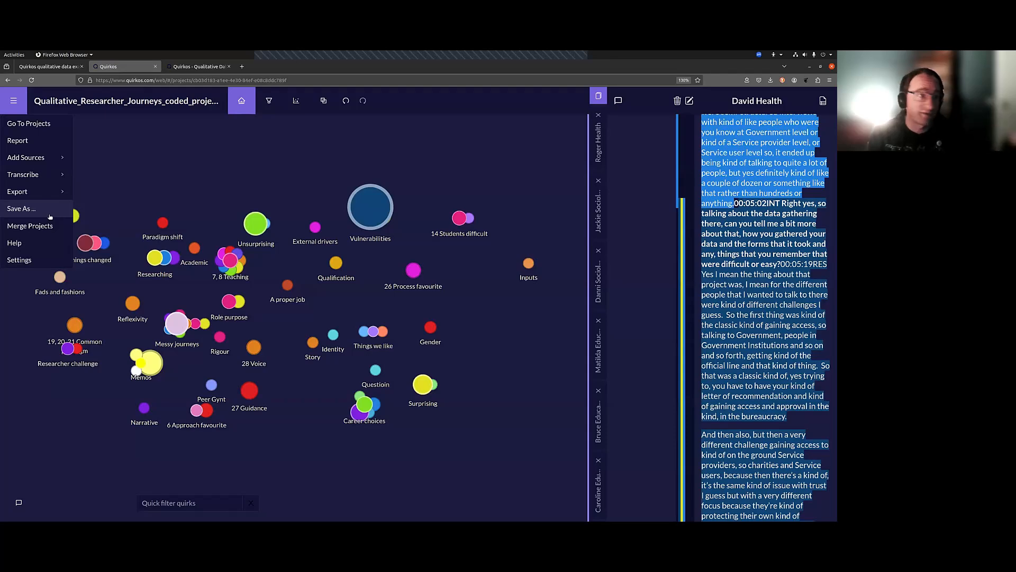
left_click(269, 101)
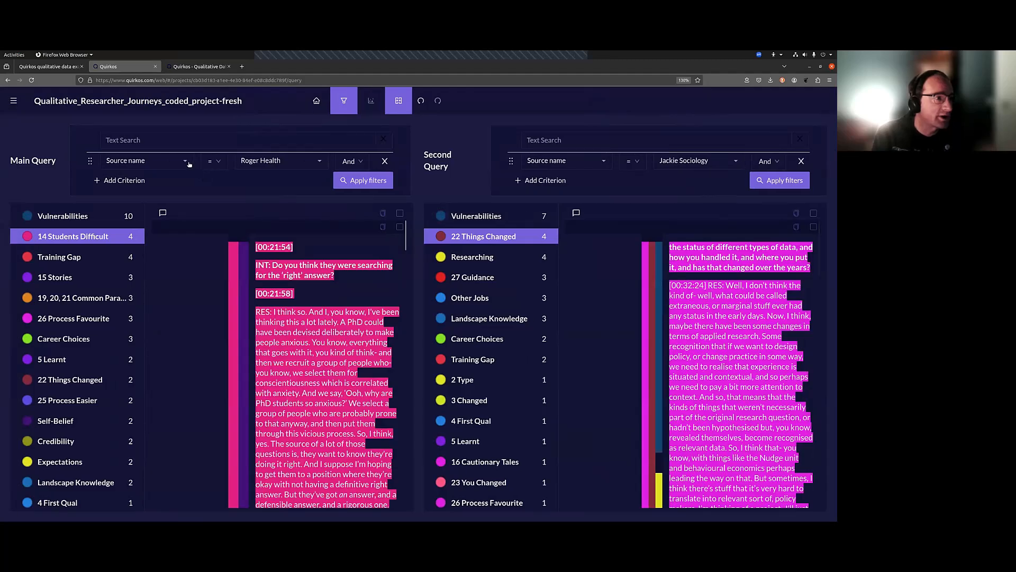
left_click(159, 160)
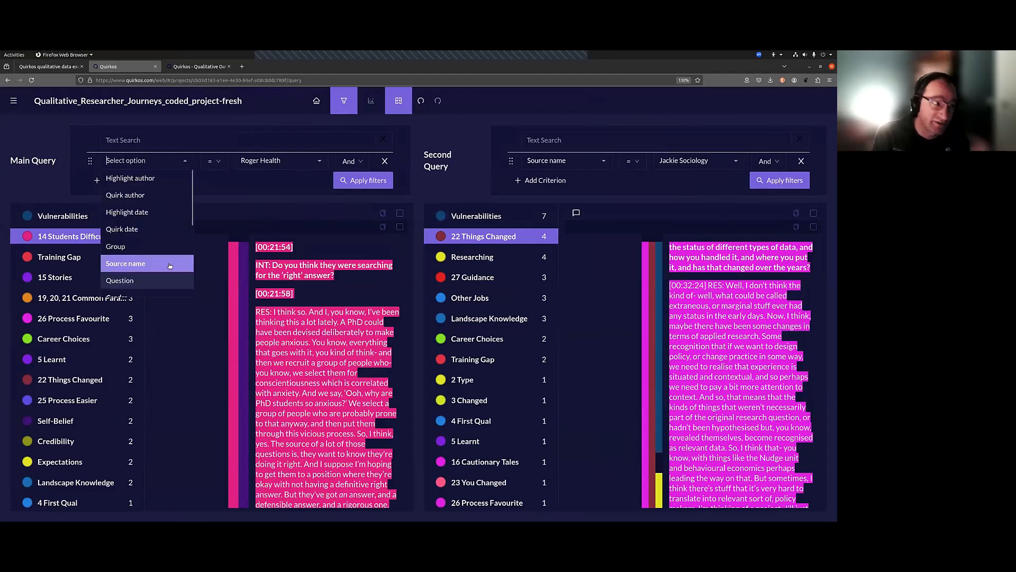
left_click(161, 196)
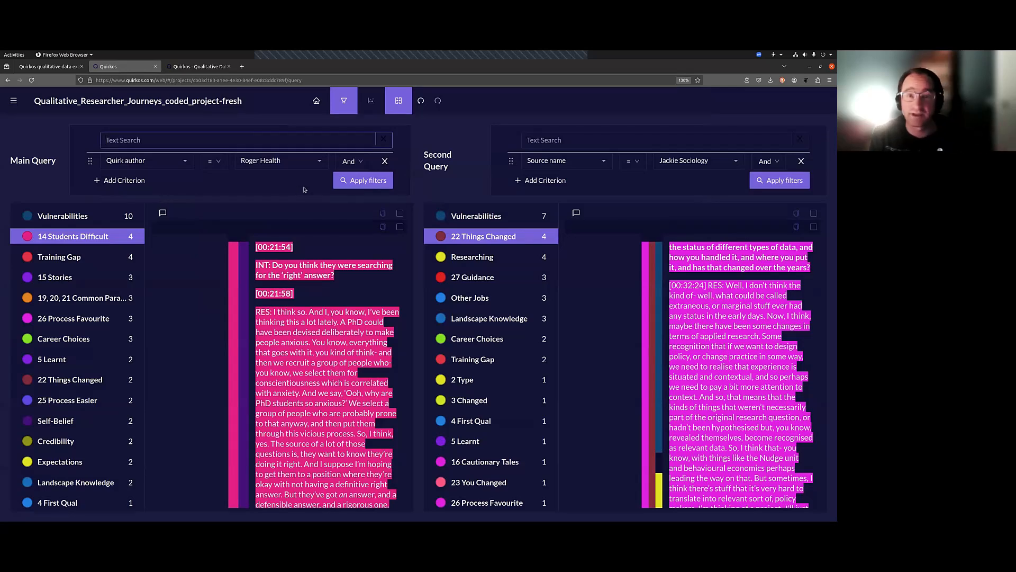
left_click(315, 165)
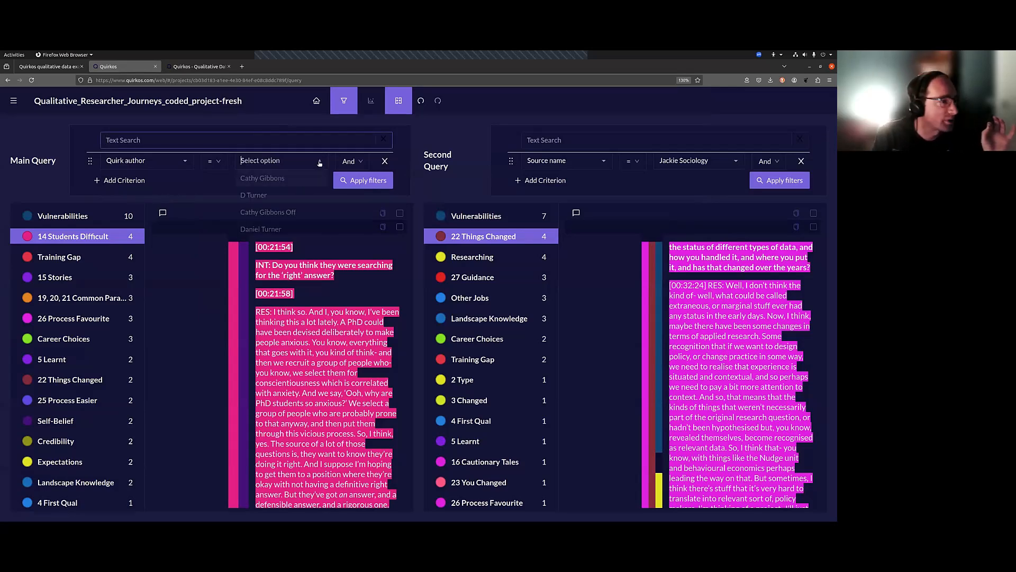
left_click(182, 186)
- Try Highlight date and Highlight author as the main query's criterion
left_click(189, 162)
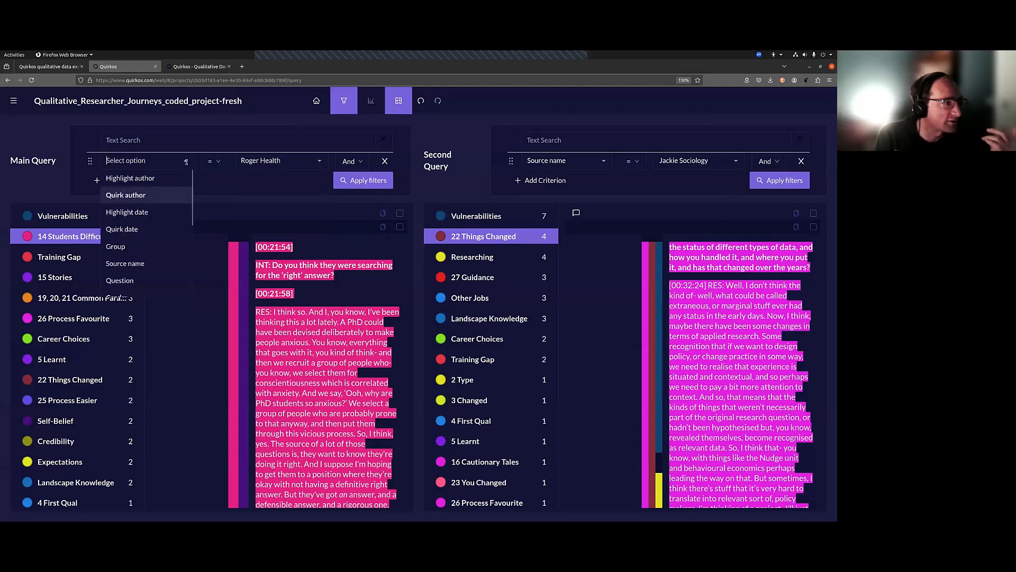
left_click(170, 213)
left_click(179, 165)
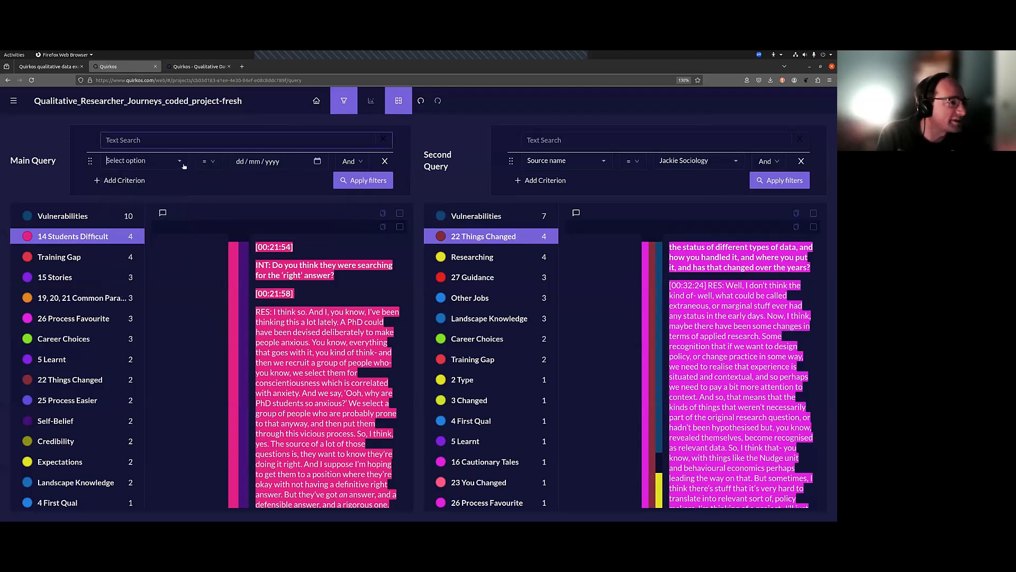
left_click(164, 179)
- Set the main query's criterion to Quirk date equal to 08/11/2024
left_click(180, 165)
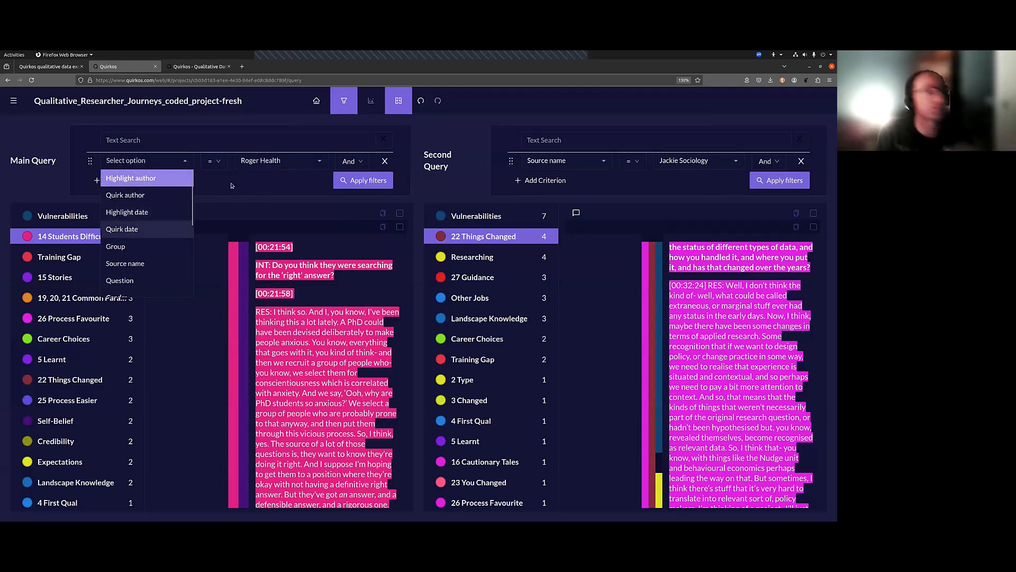
key("Return")
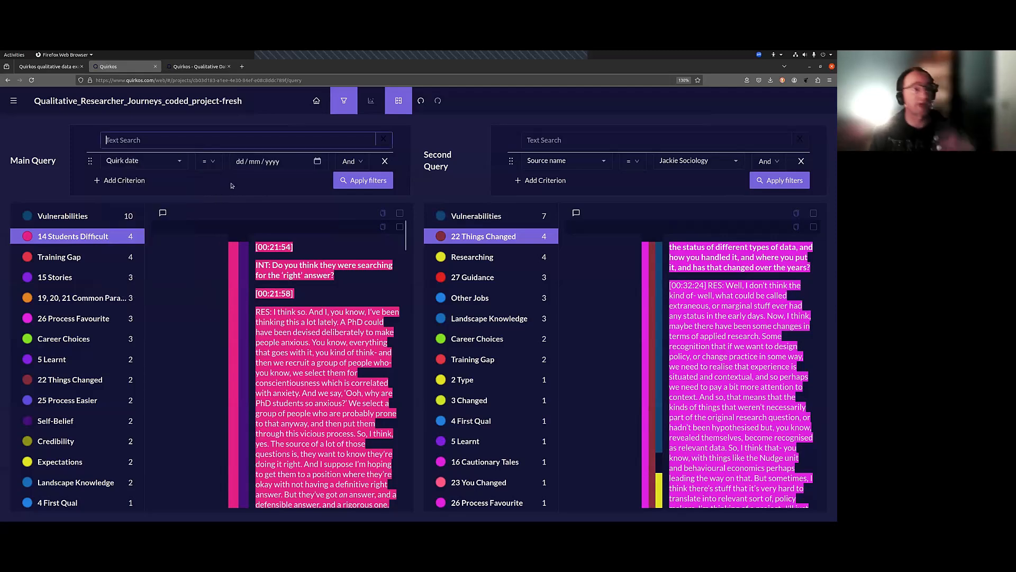
left_click(317, 162)
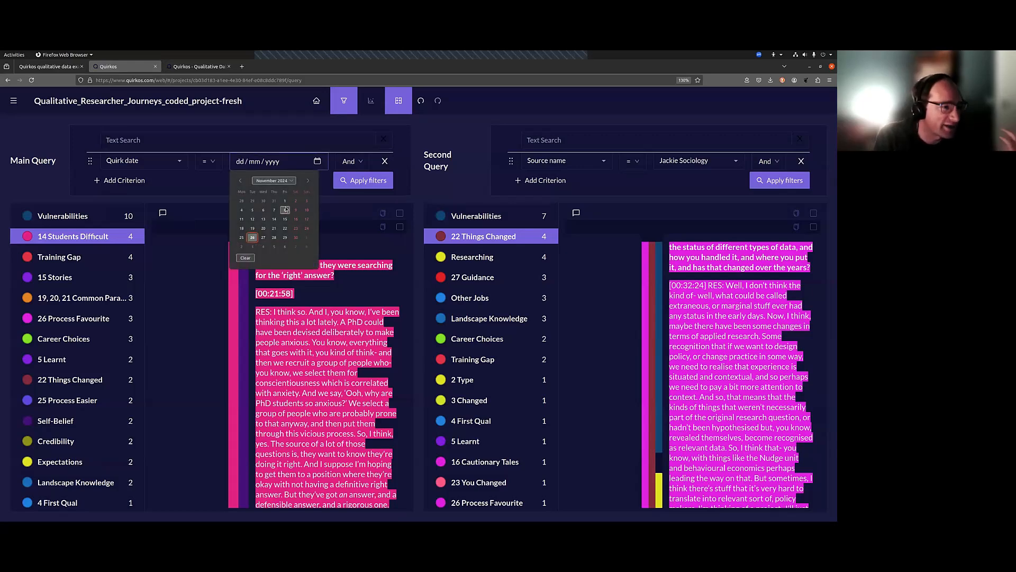
left_click(286, 209)
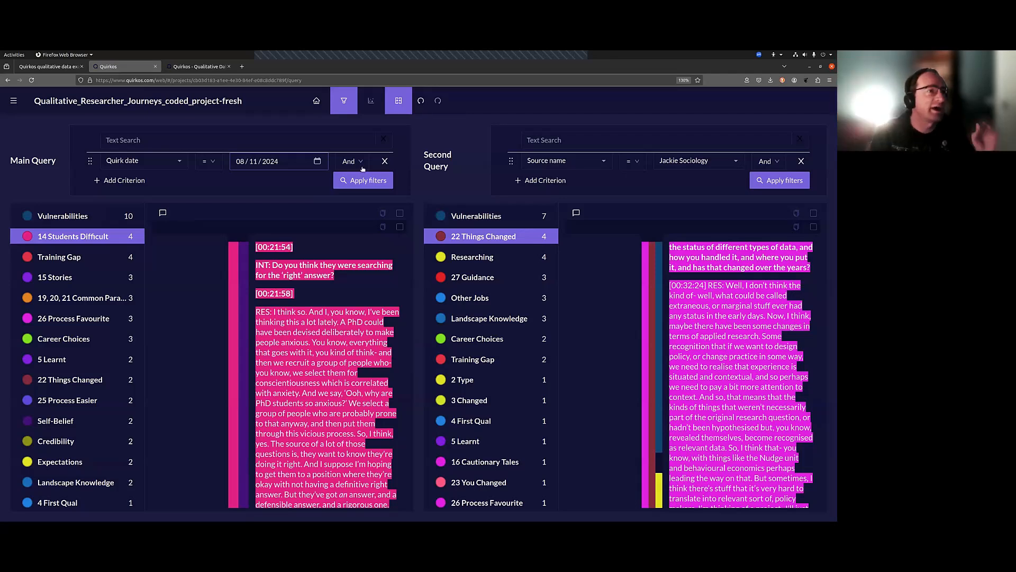
- Return to the quirk canvas and open the Vulnerabilities quirk for editing to view its group assignments
left_click(319, 106)
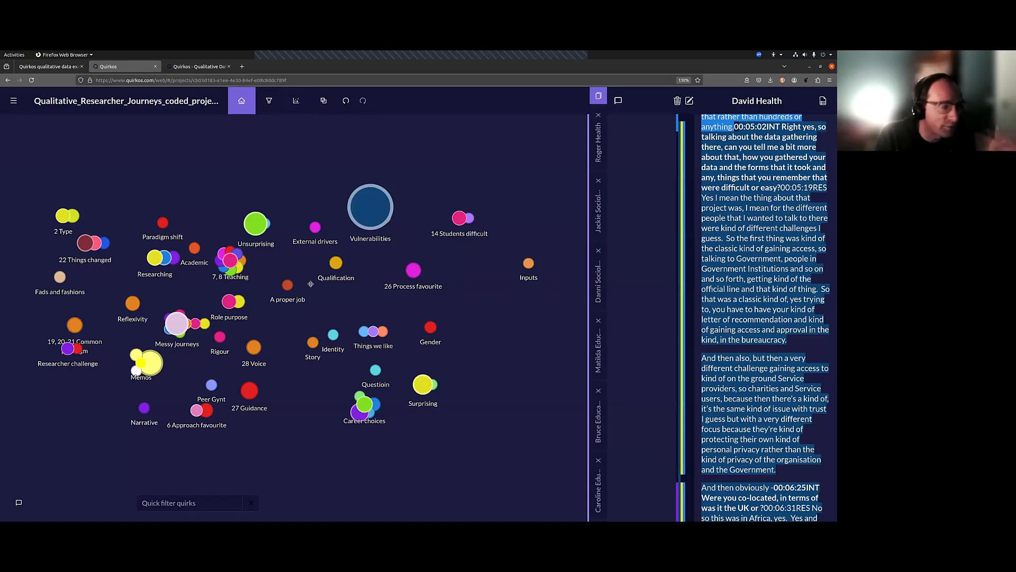
mouse_move(376, 203)
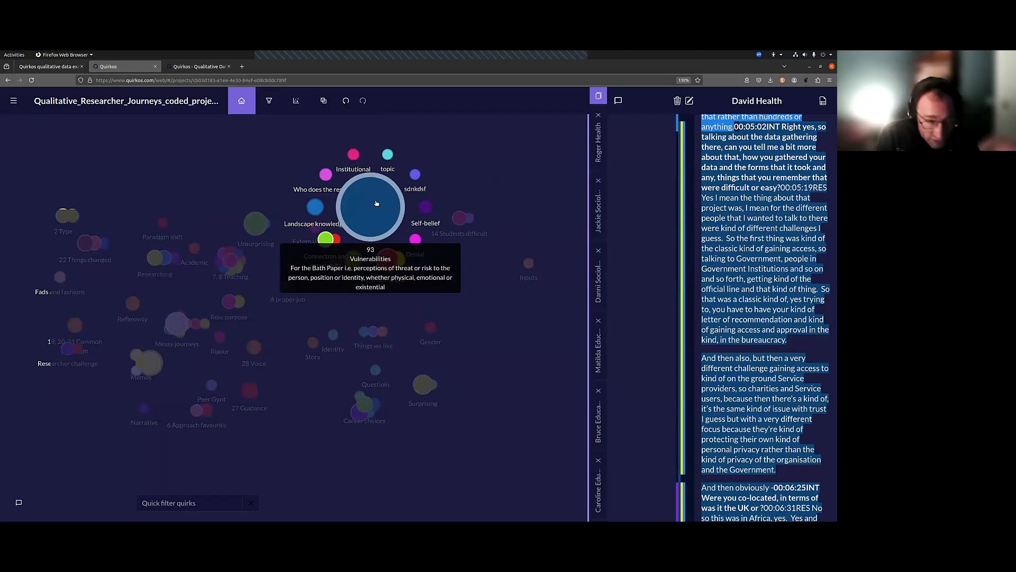
right_click(376, 203)
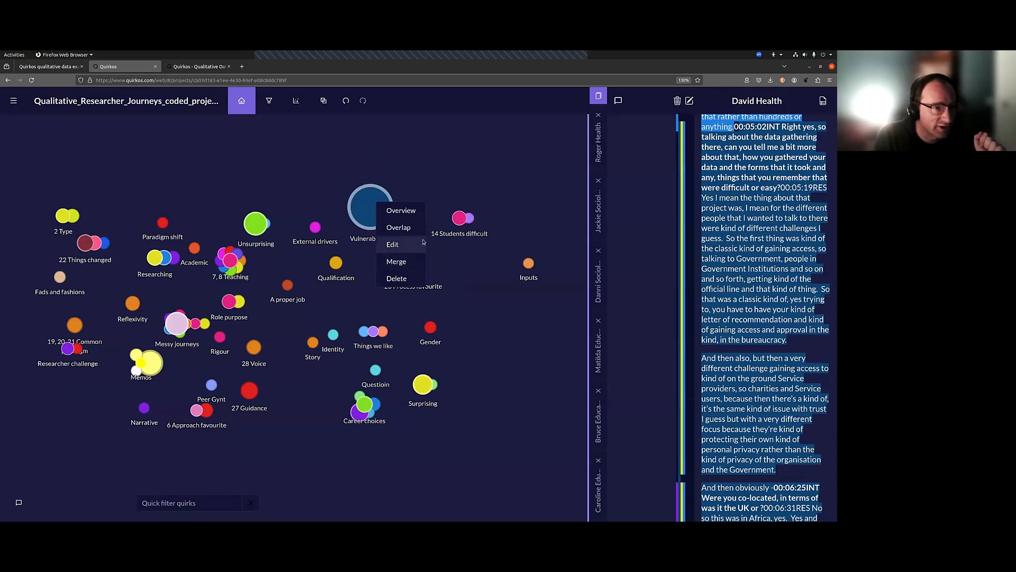
left_click(406, 249)
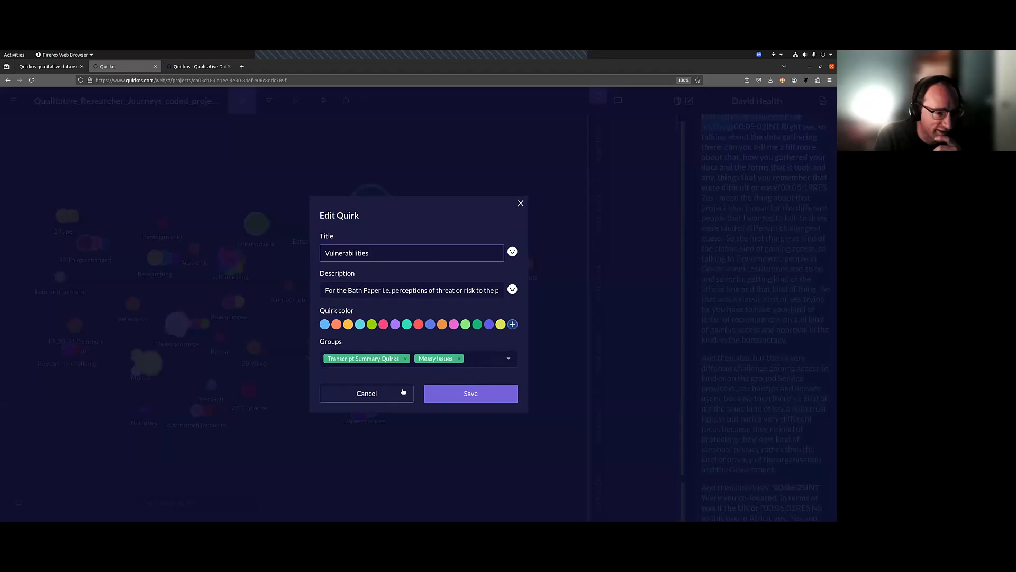
- View the Messy journeys quirk's description with only the Messy Issues group shown on the canvas, and clear the group filter
left_click(324, 100)
left_click(324, 101)
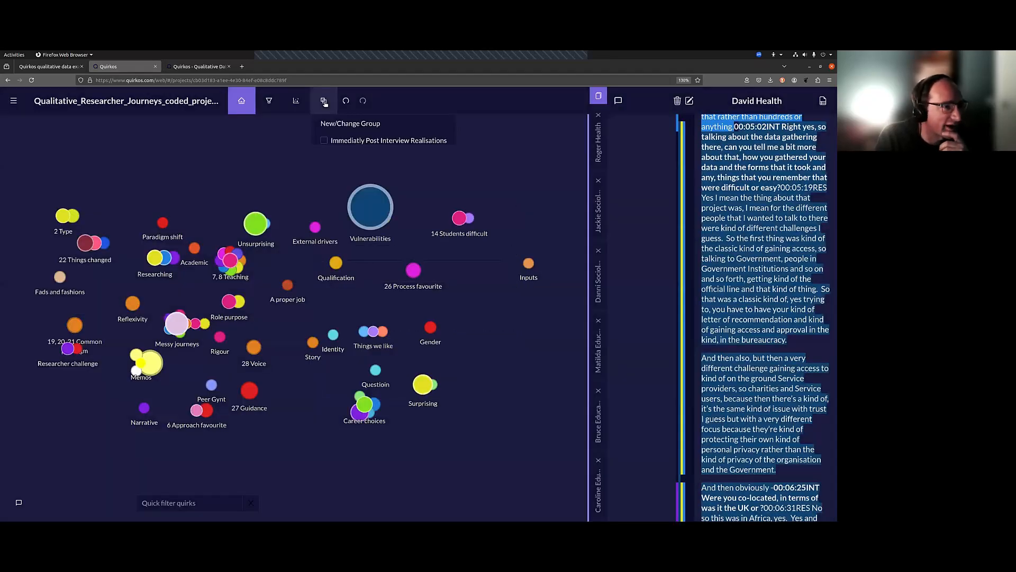
left_click(324, 295)
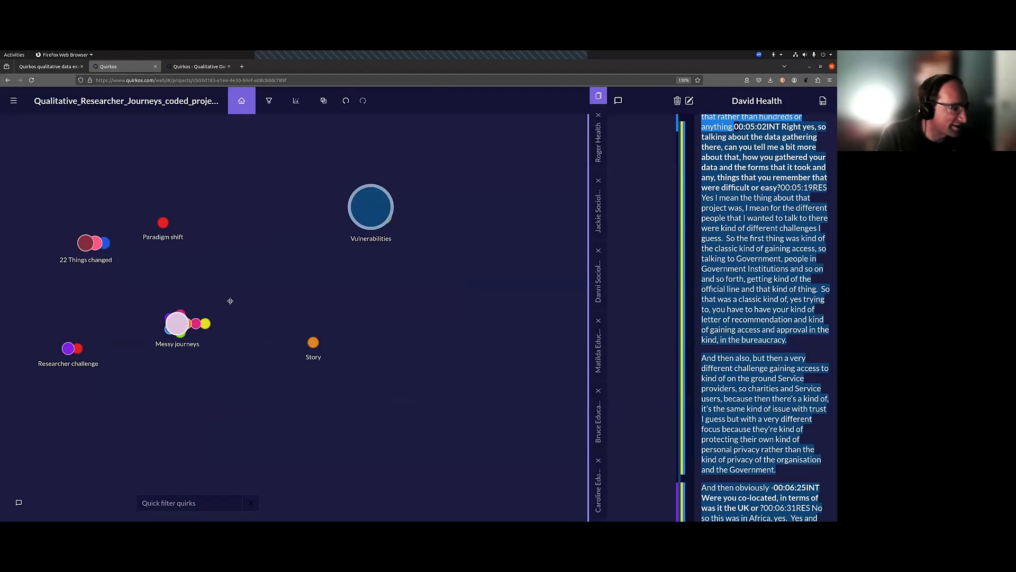
left_click(179, 319)
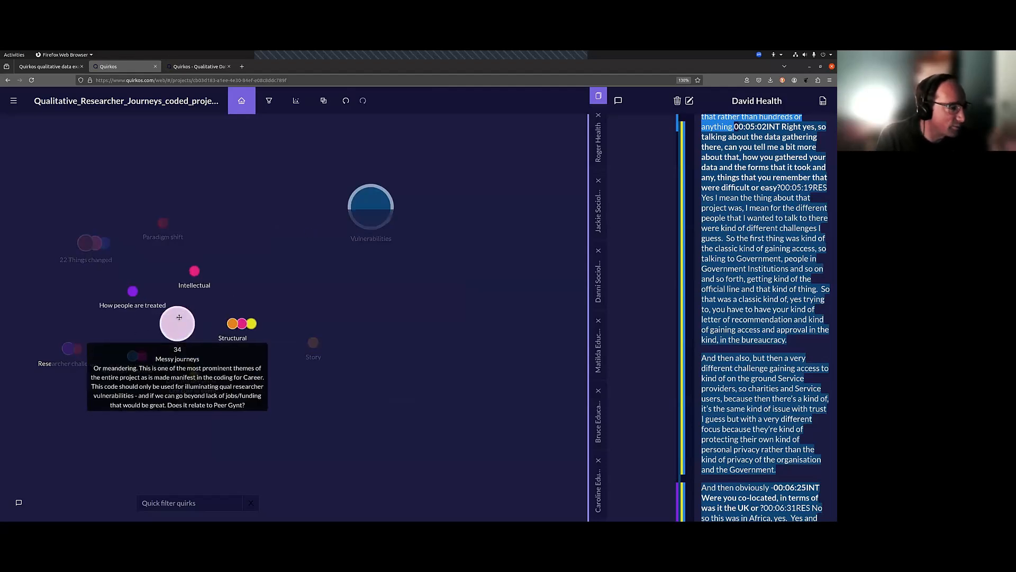
left_click(147, 277)
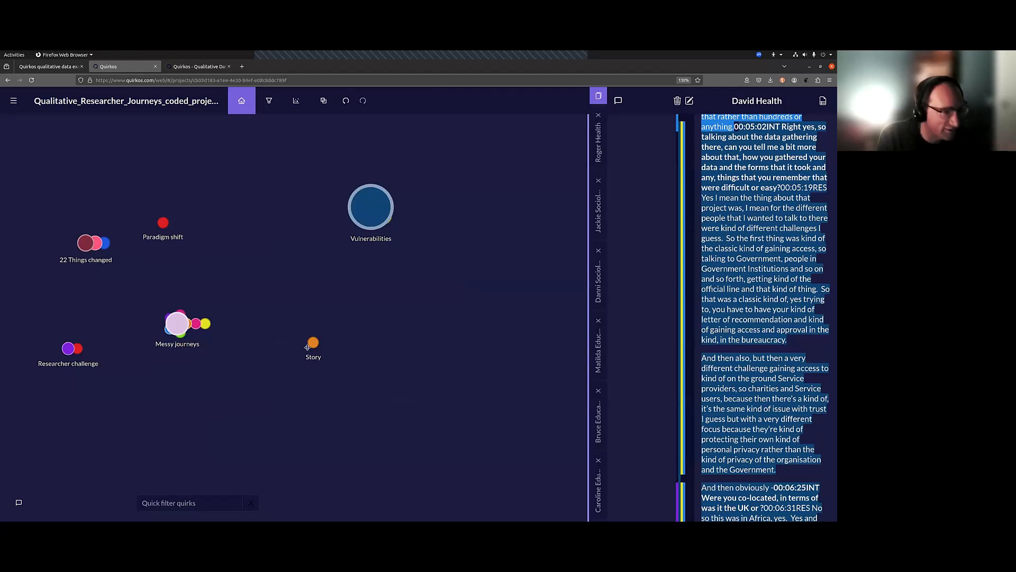
left_click(323, 100)
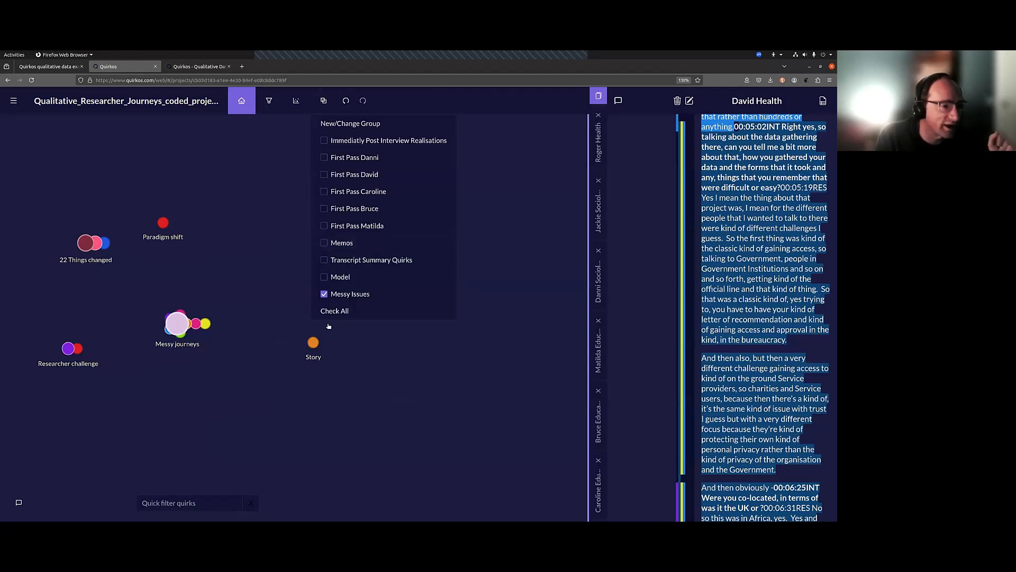
left_click(324, 295)
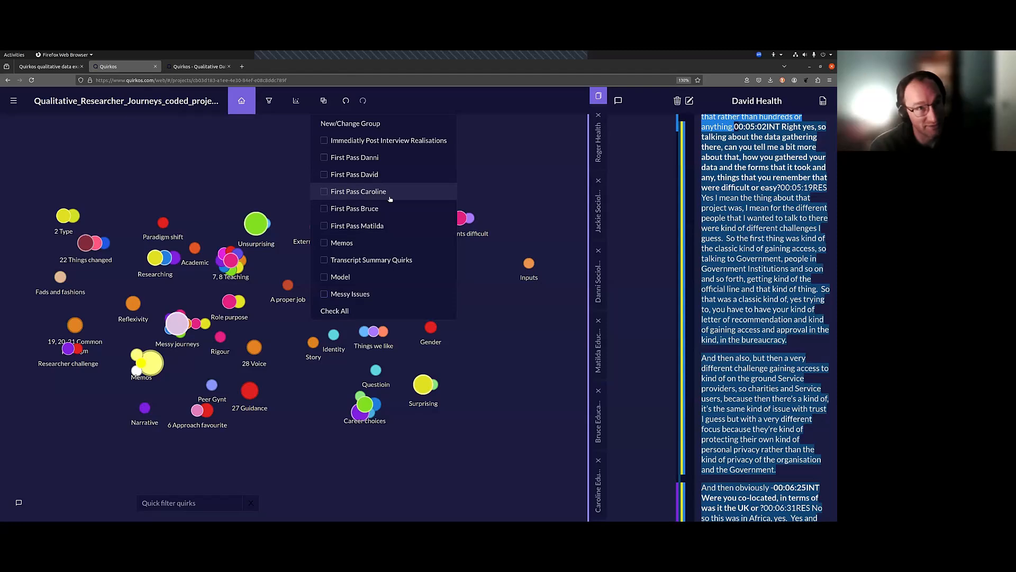
- Switch the participants' First Pass groups on and off one by one in the canvas group filter
left_click(375, 157)
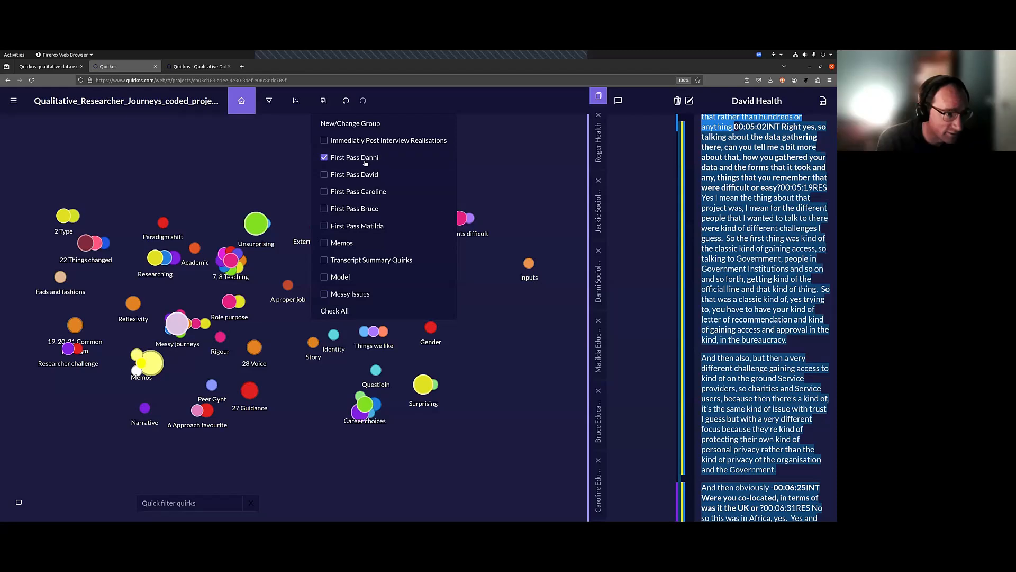
left_click(365, 162)
left_click(355, 176)
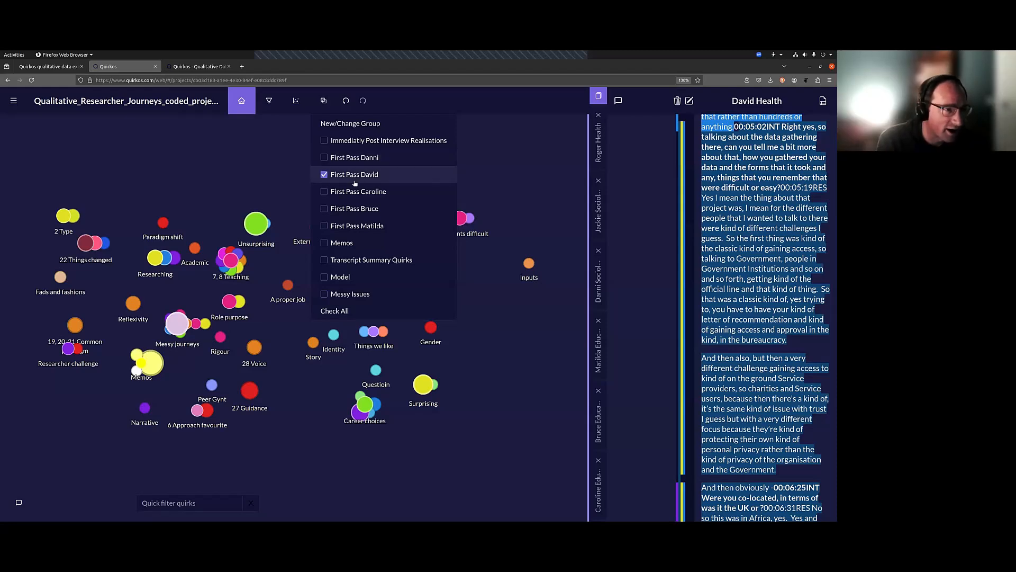
left_click(364, 193)
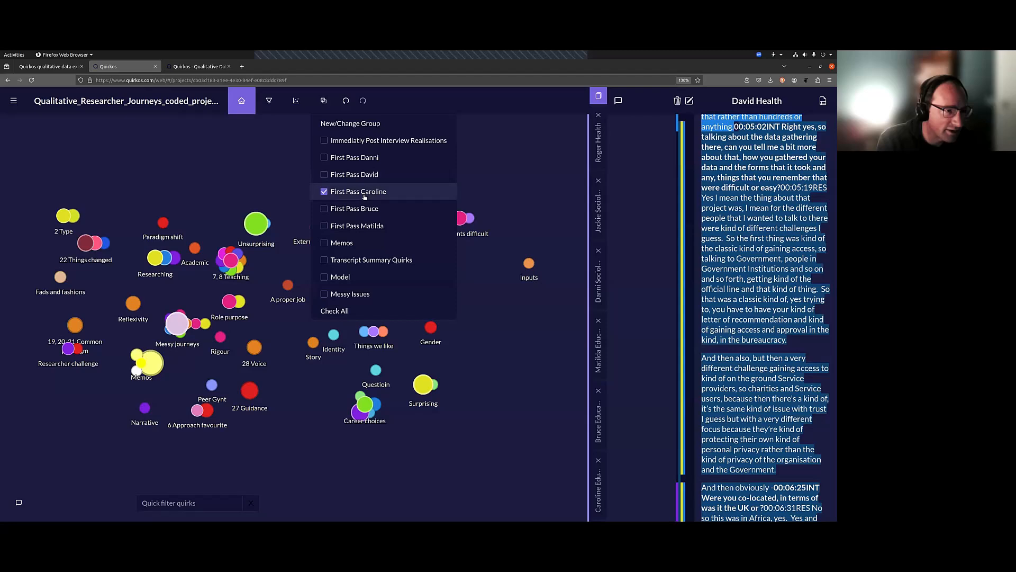
left_click(368, 208)
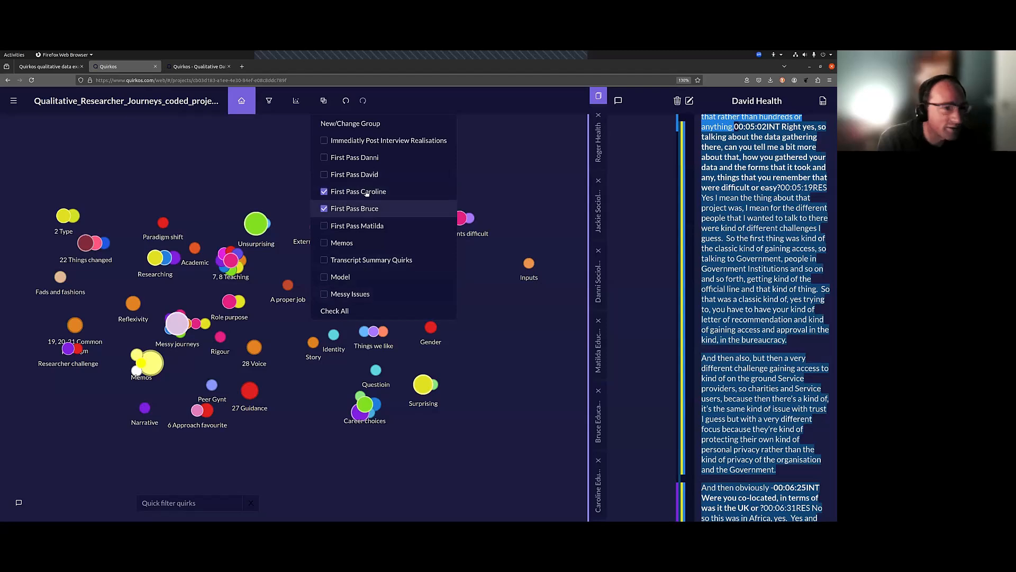
left_click(370, 208)
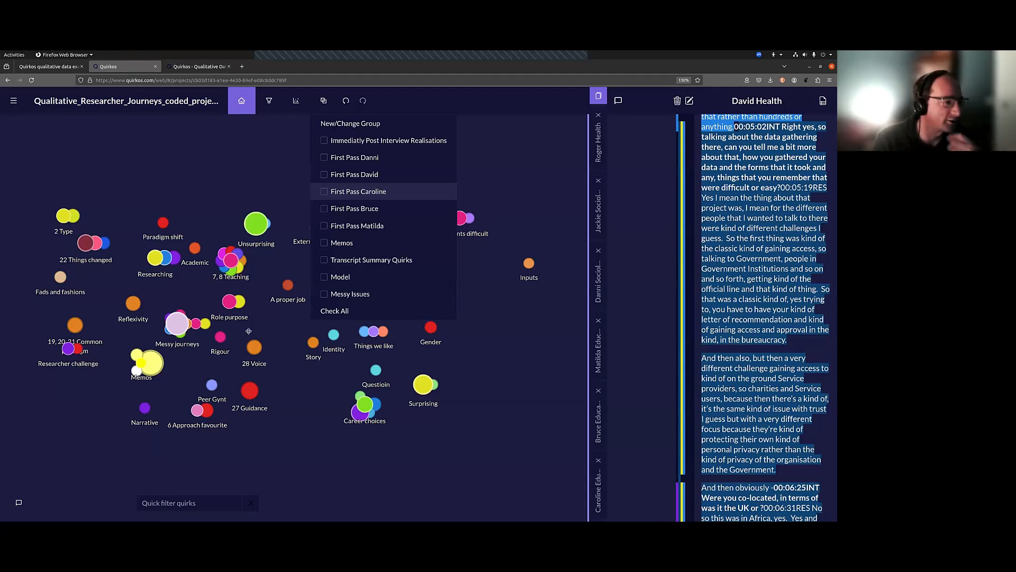
mouse_move(191, 343)
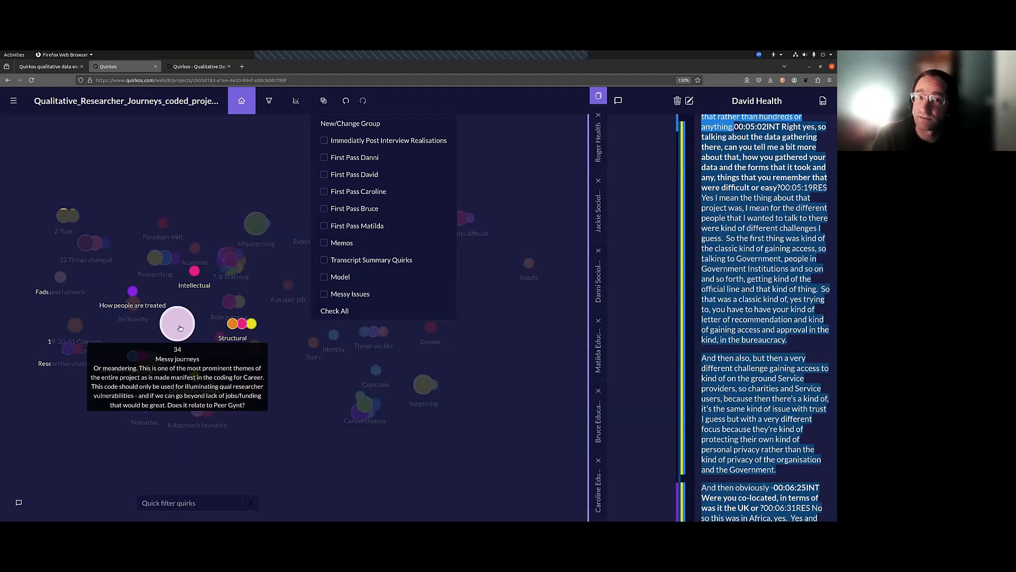
left_click(329, 463)
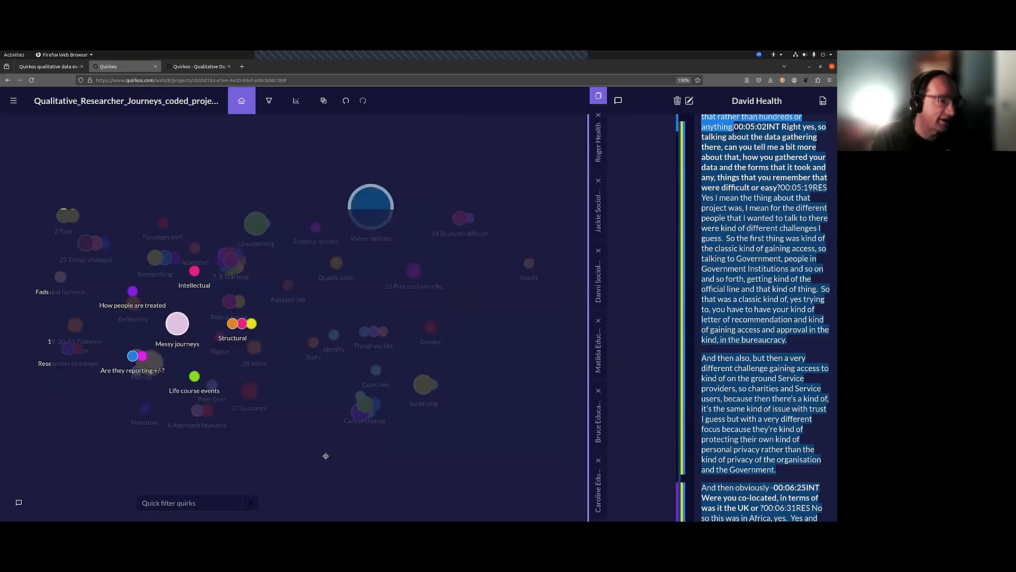
- Open the project chat and read through the team's earlier messages about the coding
left_click(18, 502)
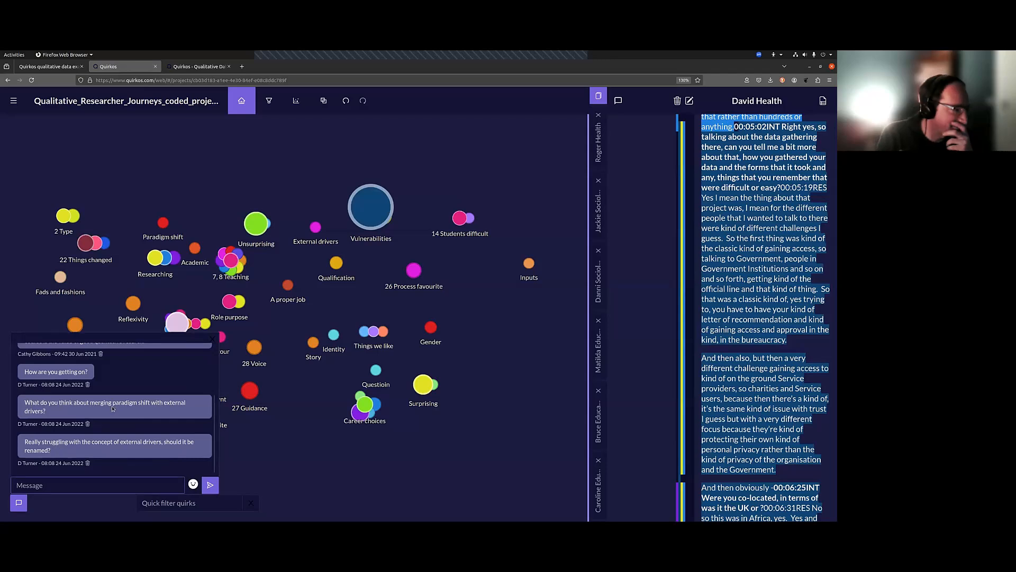
scroll(112, 408, "up", 1)
scroll(112, 409, "up", 3)
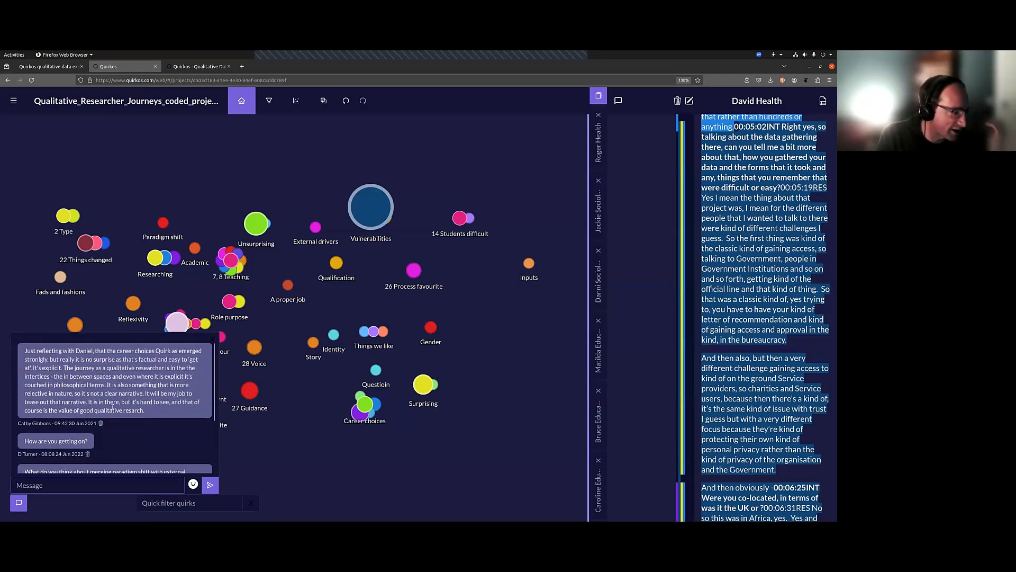
scroll(112, 407, "down", 3)
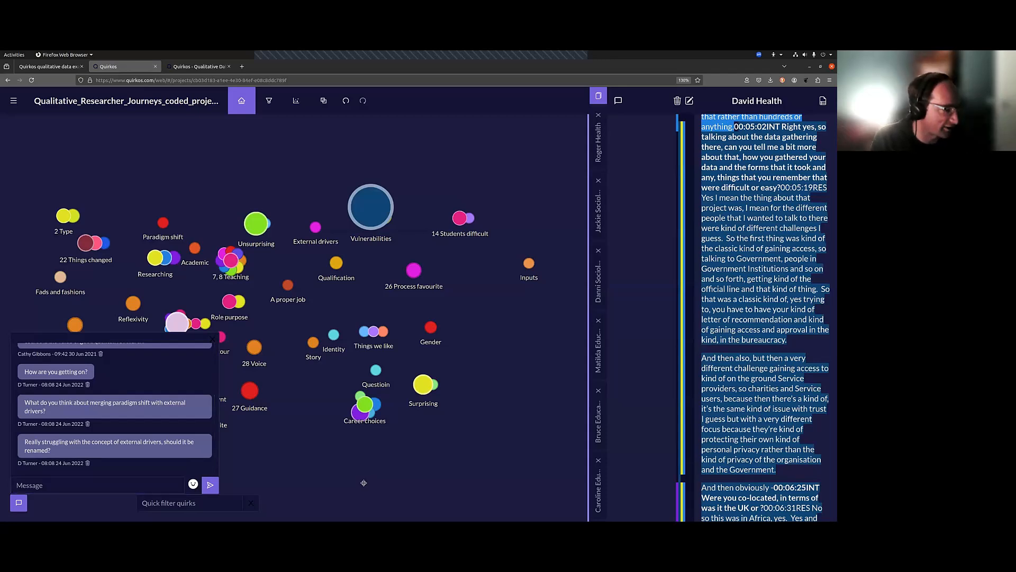
- Close the project chat and browse the quirks with their descriptions in the list view
left_click(19, 503)
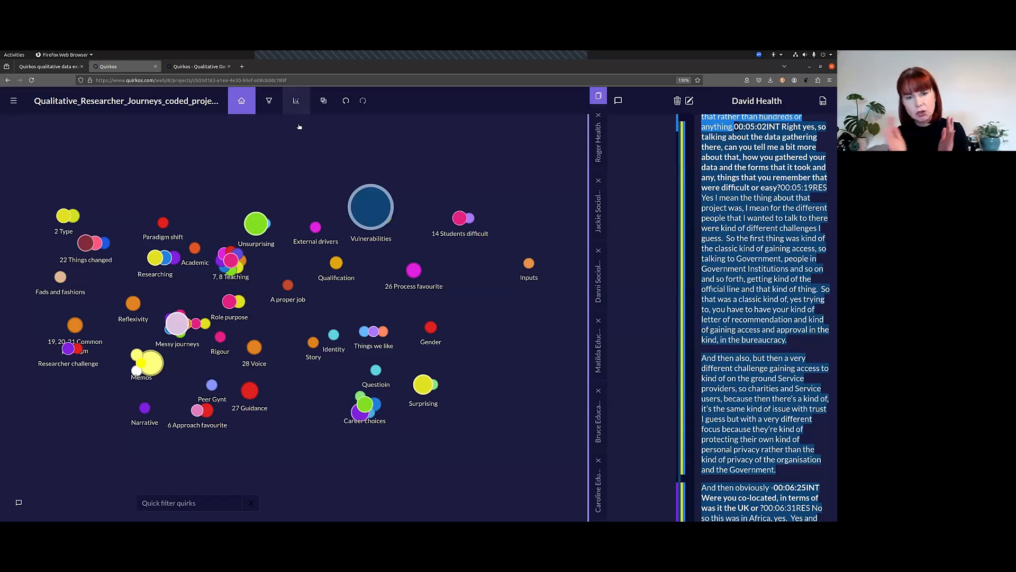
left_click(297, 105)
left_click(303, 139)
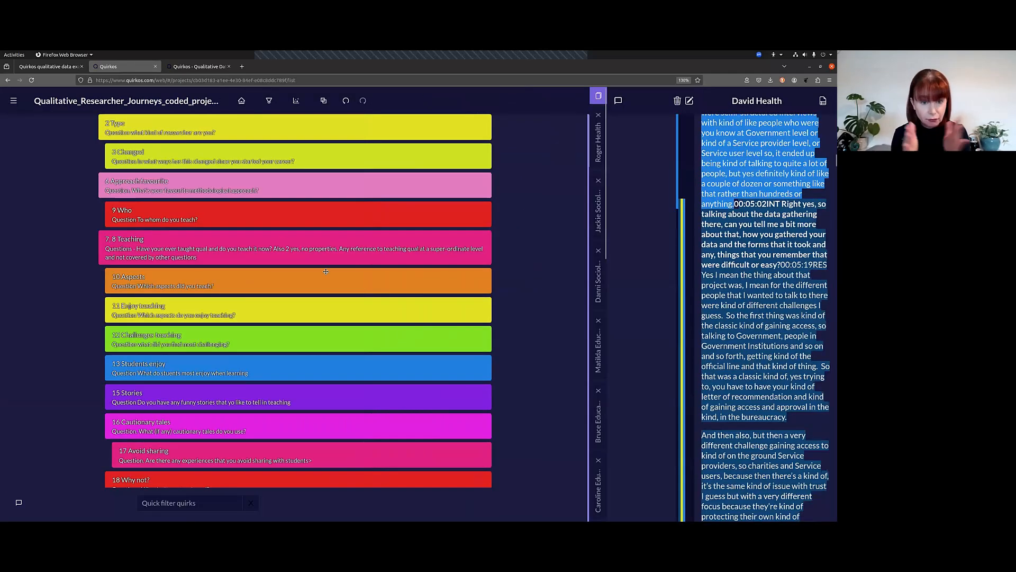
scroll(317, 289, "down", 3)
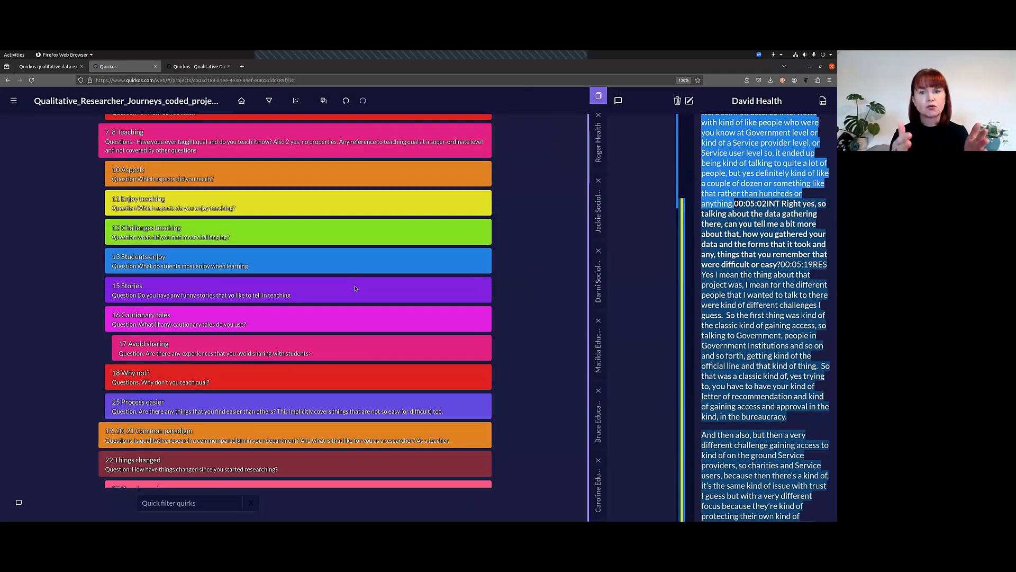
scroll(355, 285, "down", 2)
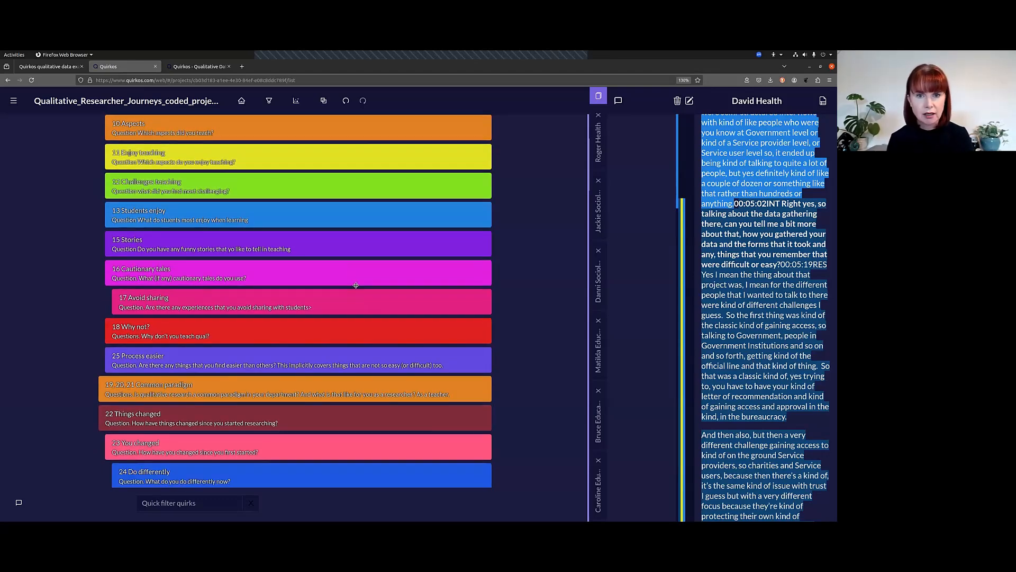
scroll(356, 285, "down", 5)
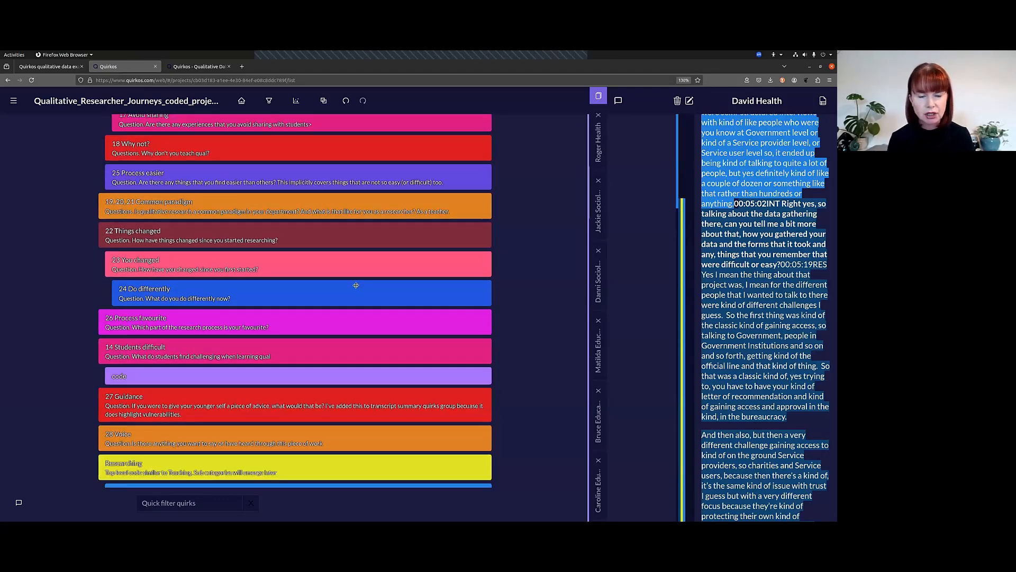
scroll(356, 285, "down", 3)
scroll(356, 285, "up", 10)
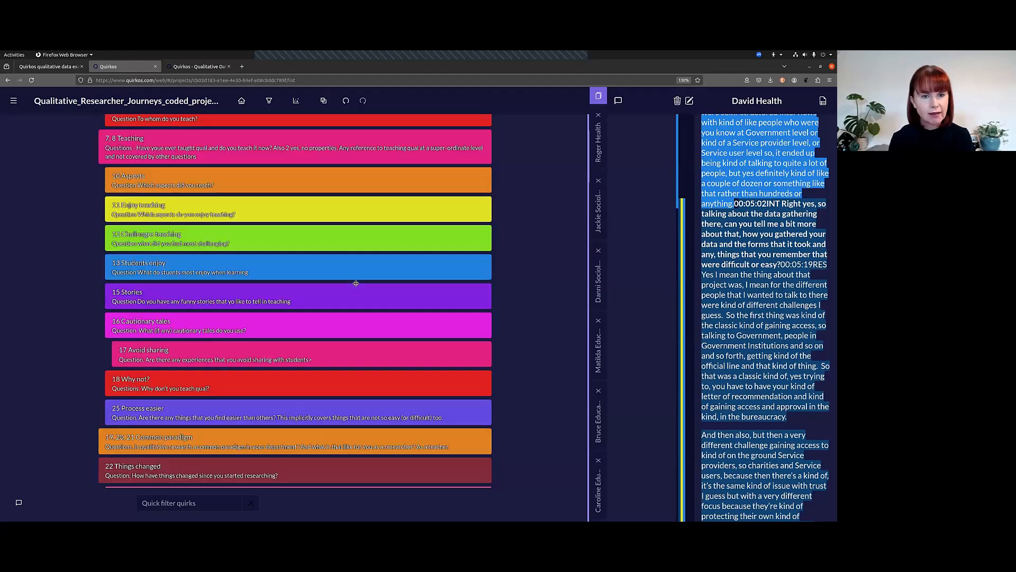
left_click(296, 101)
left_click(305, 129)
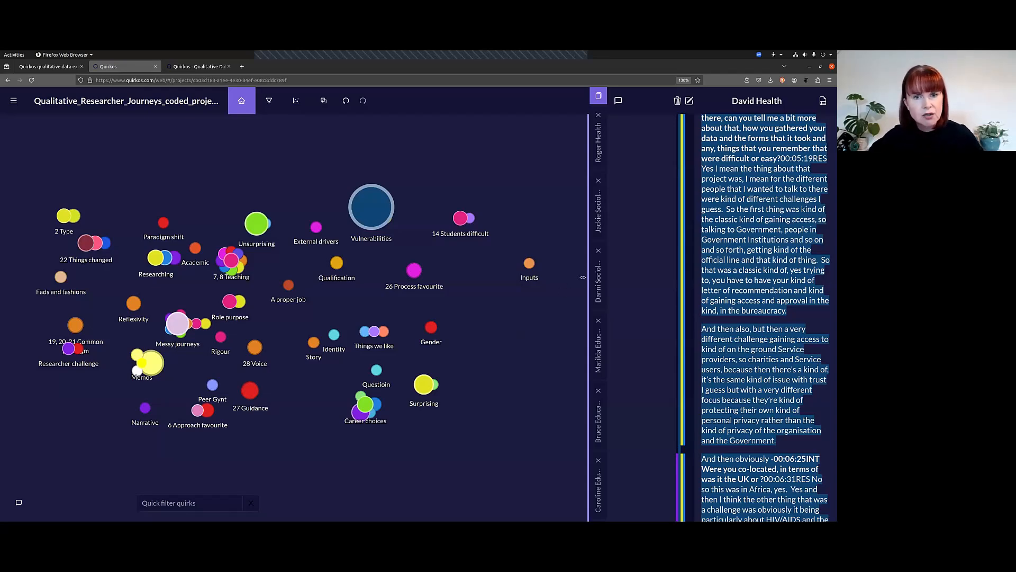
- Widen the source pane and show the first open sociology interview transcript at its opening answer about professional background
left_click_drag(587, 277, 549, 283)
scroll(803, 326, "up", 5)
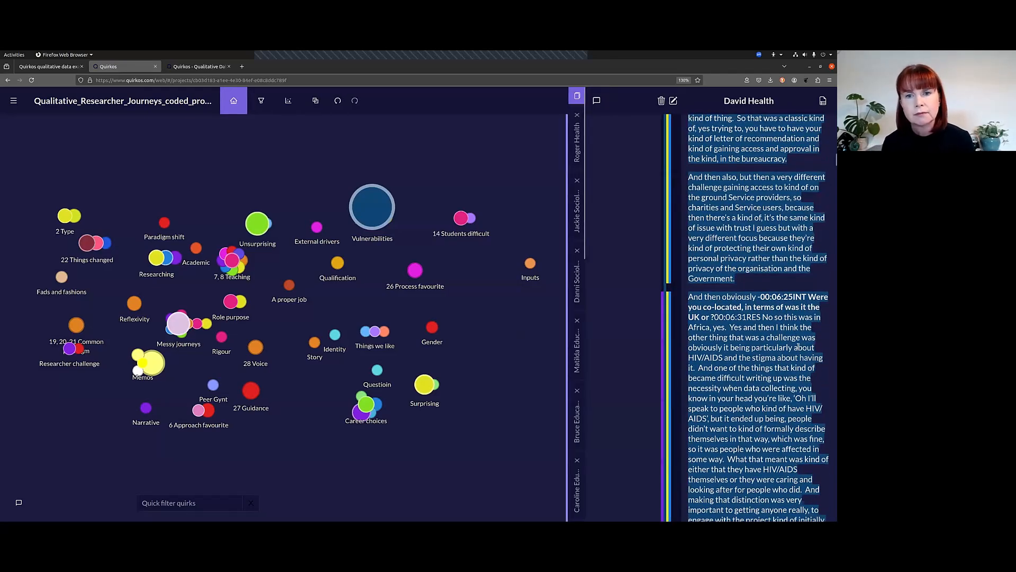
scroll(803, 327, "up", 10)
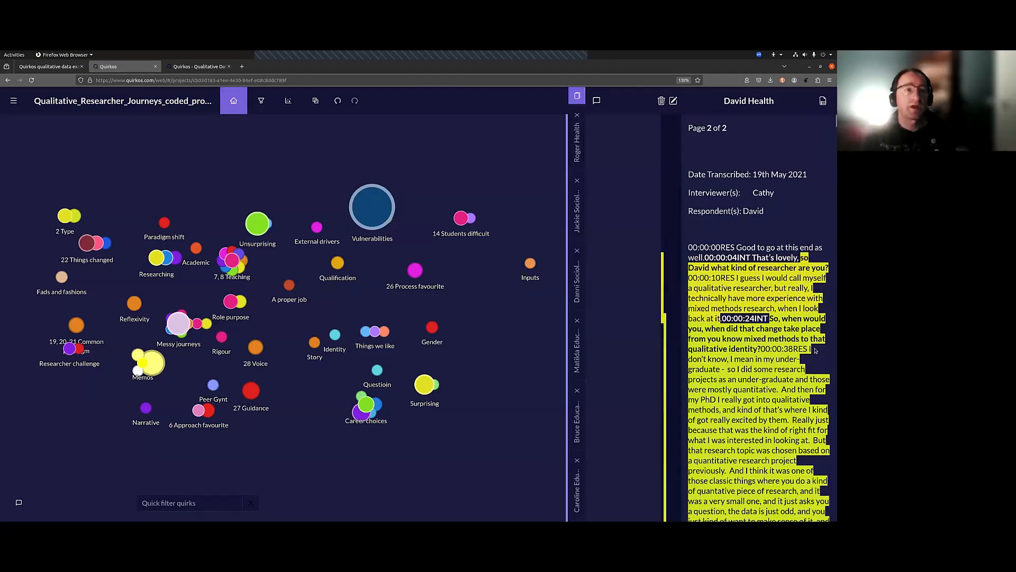
left_click(578, 138)
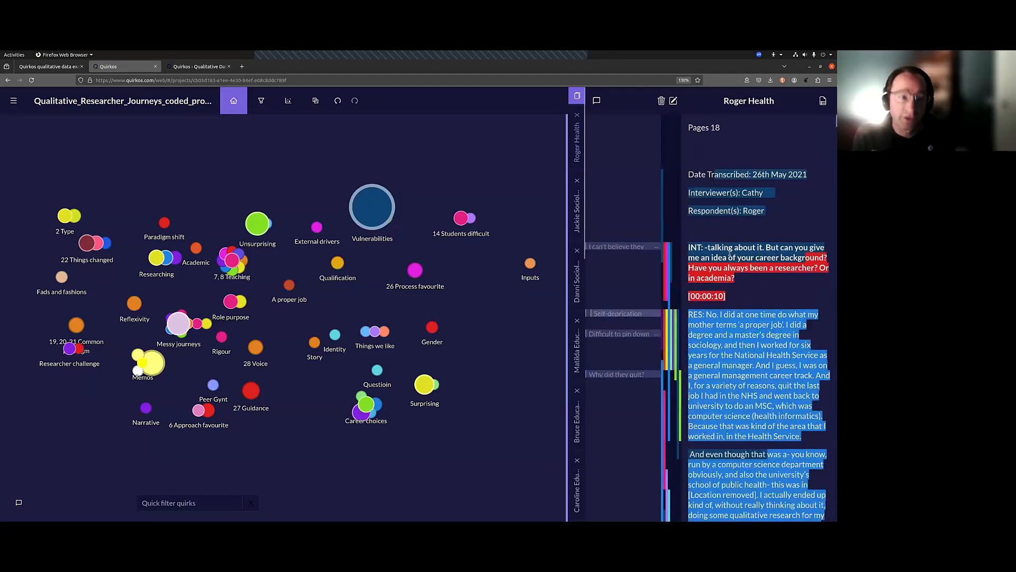
left_click(578, 207)
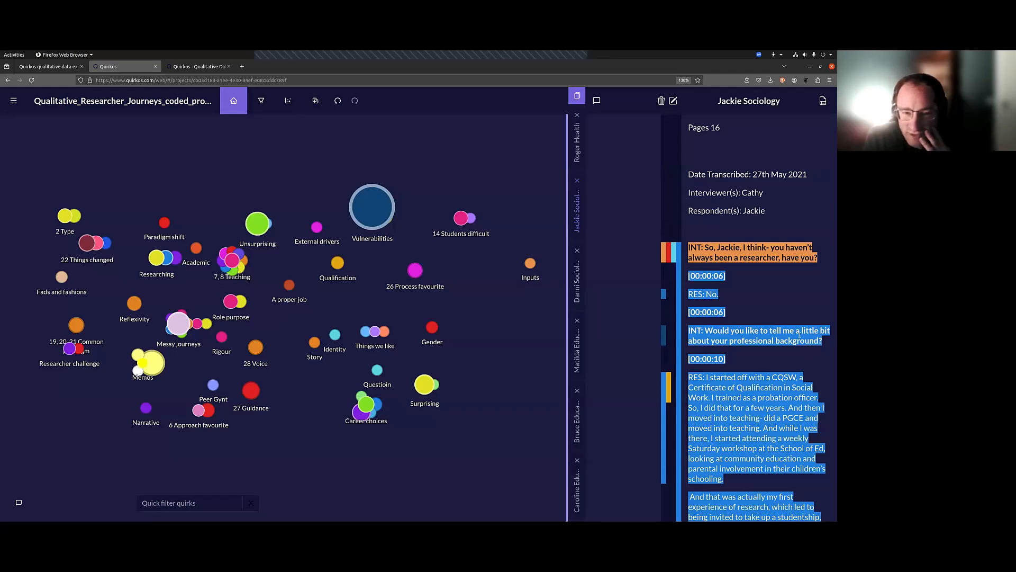
scroll(799, 334, "down", 2)
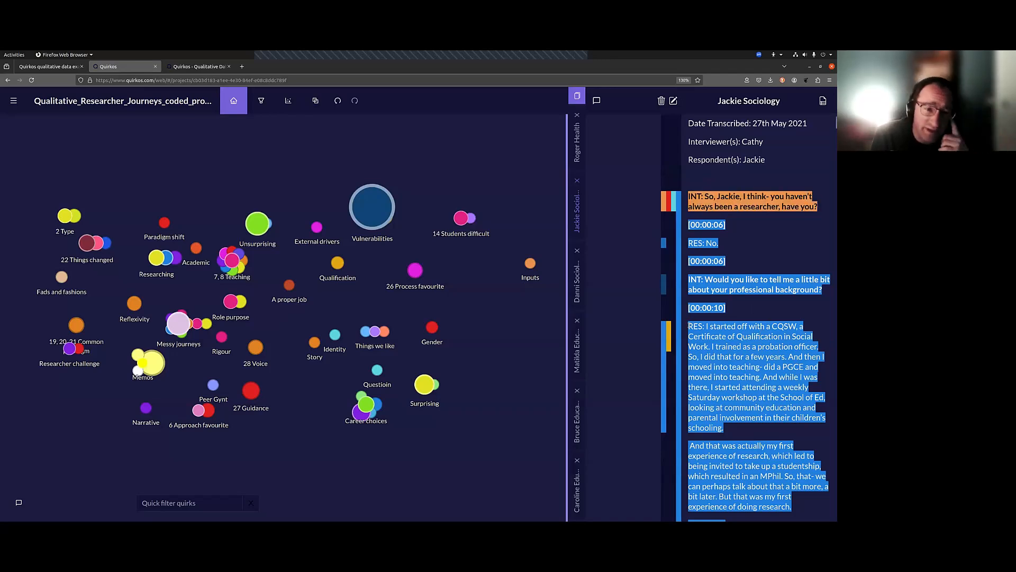
- Attach the memo "Their first job" to the passage about the CQSW and training as a probation officer
left_click_drag(691, 327, 775, 343)
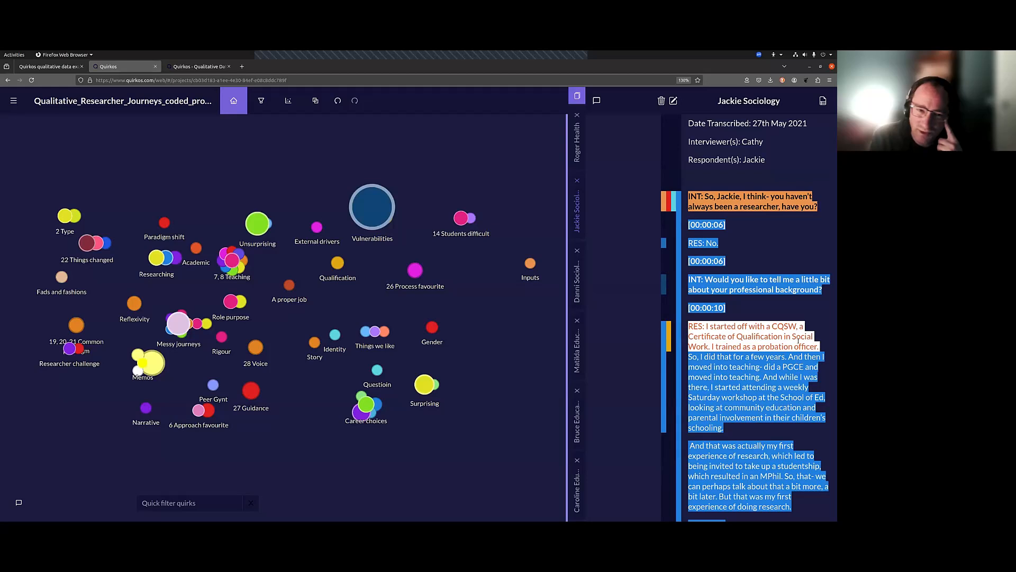
left_click(802, 338)
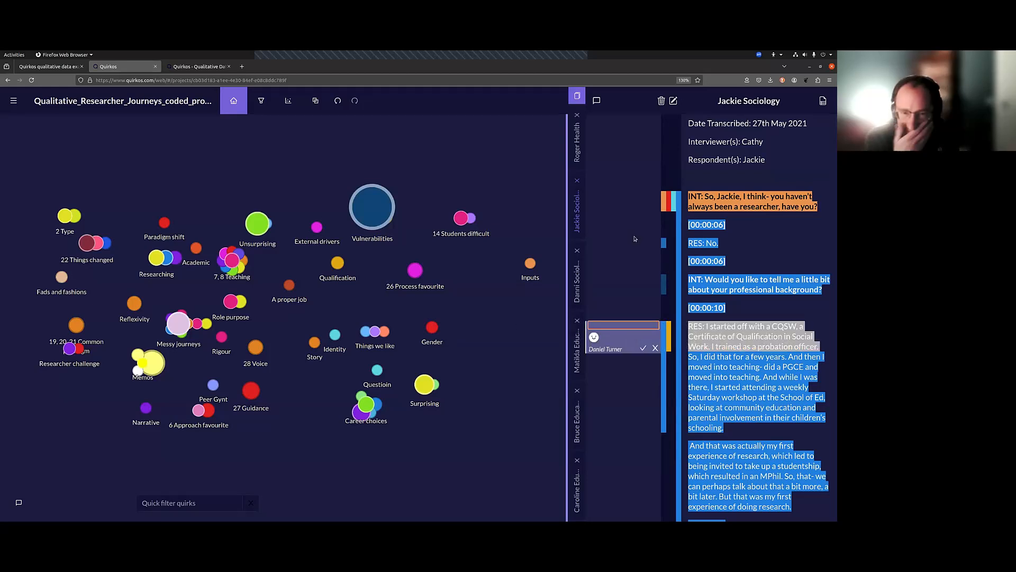
type("Their ")
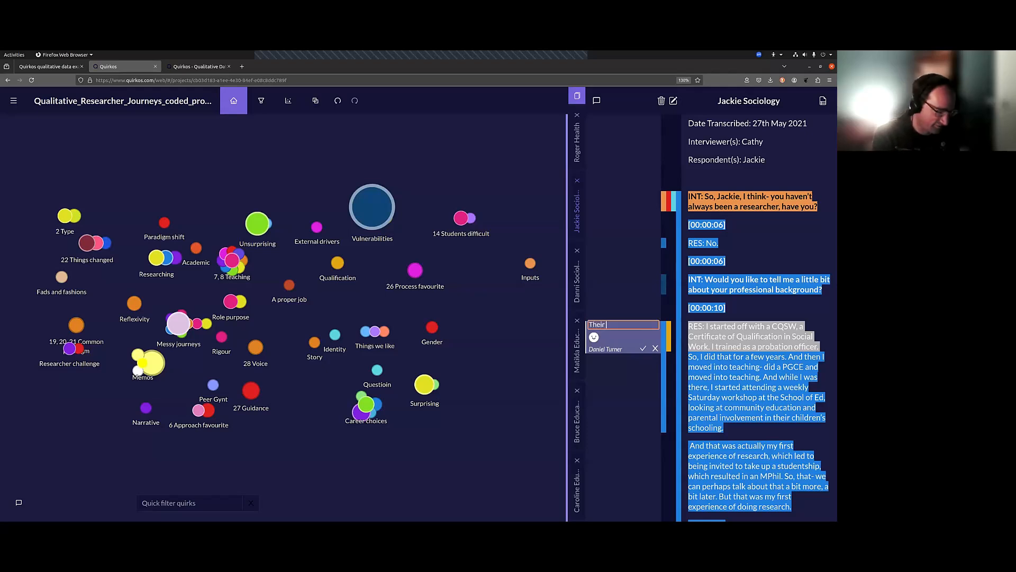
type("first job")
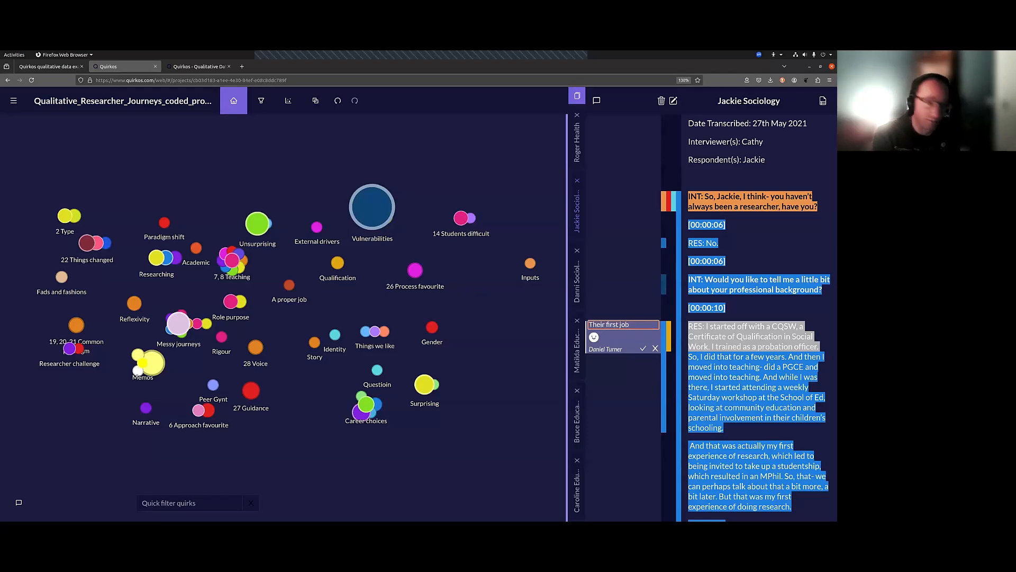
key("Return")
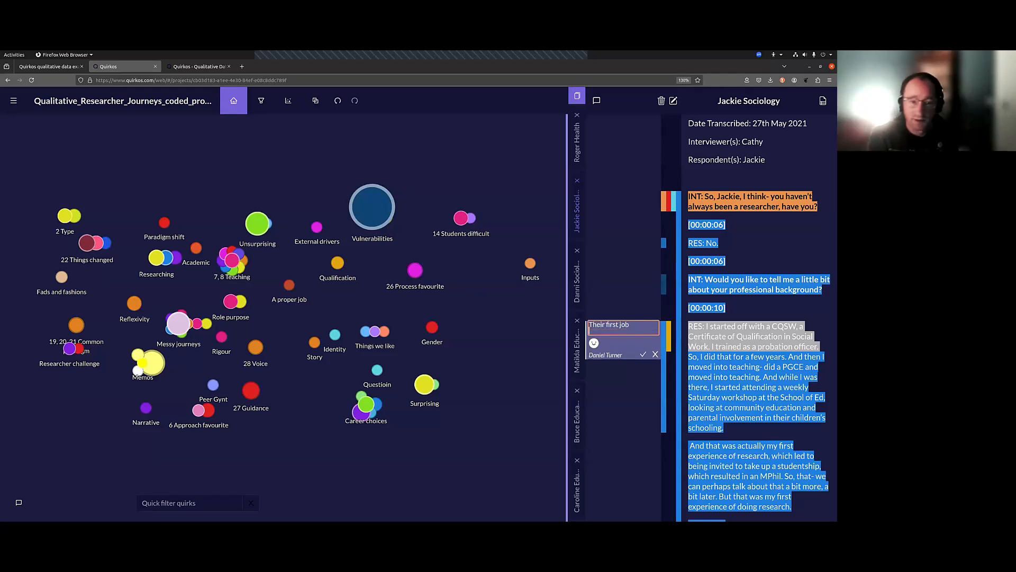
left_click(643, 354)
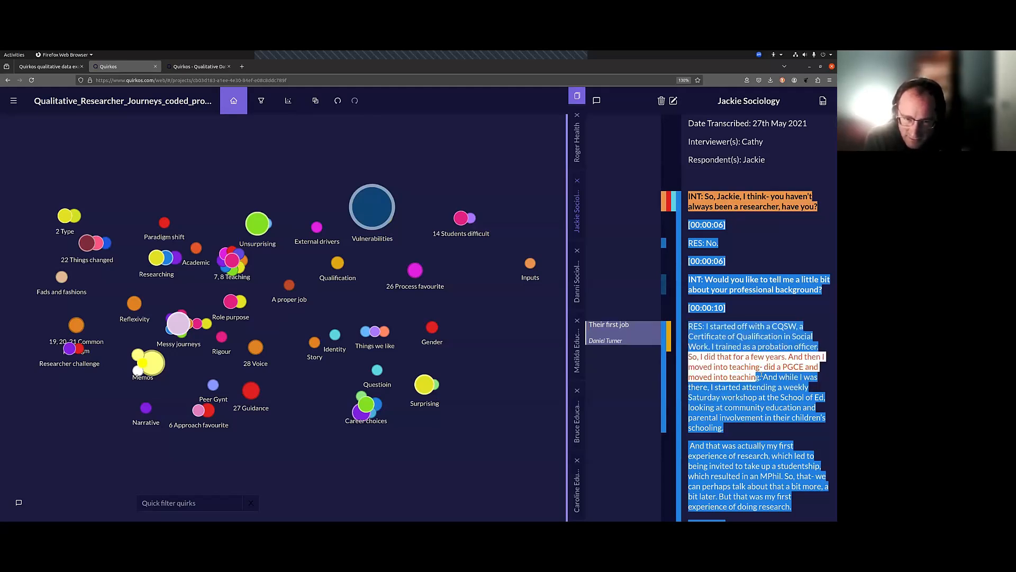
- Attach the memo "They did teaching" to the passage about doing a PGCE and moving into teaching
left_click(636, 365)
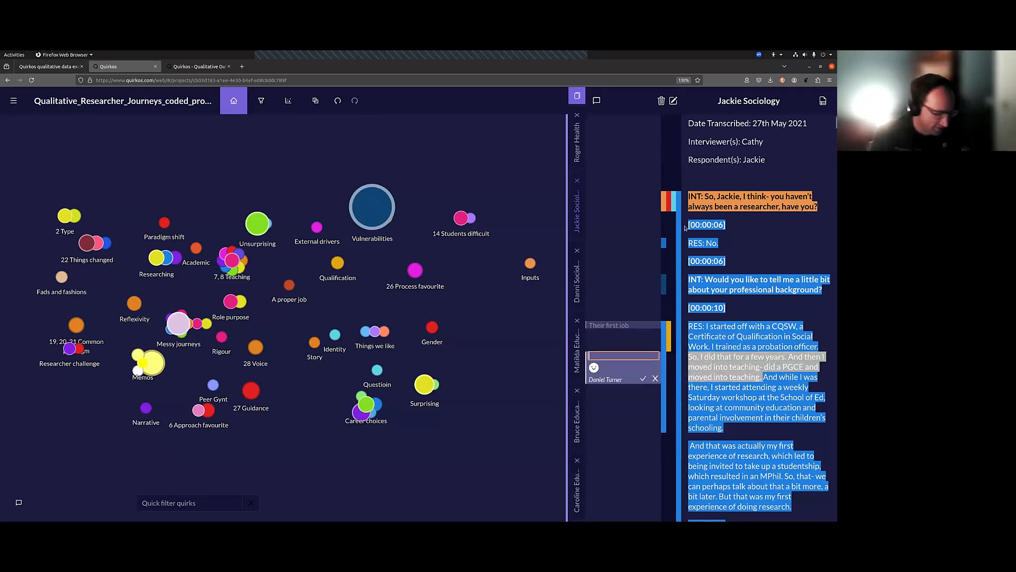
type("They did teaching")
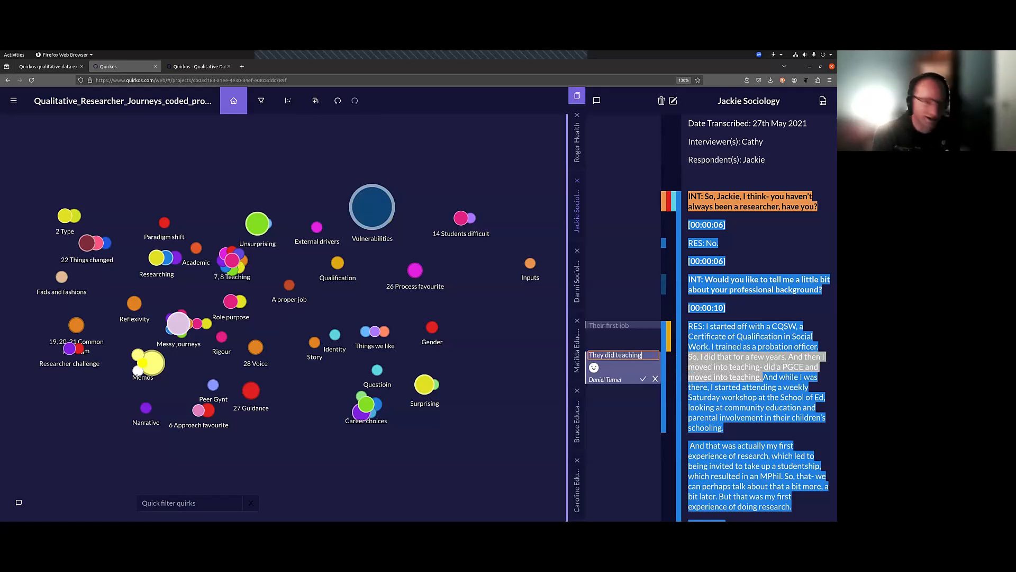
left_click(643, 379)
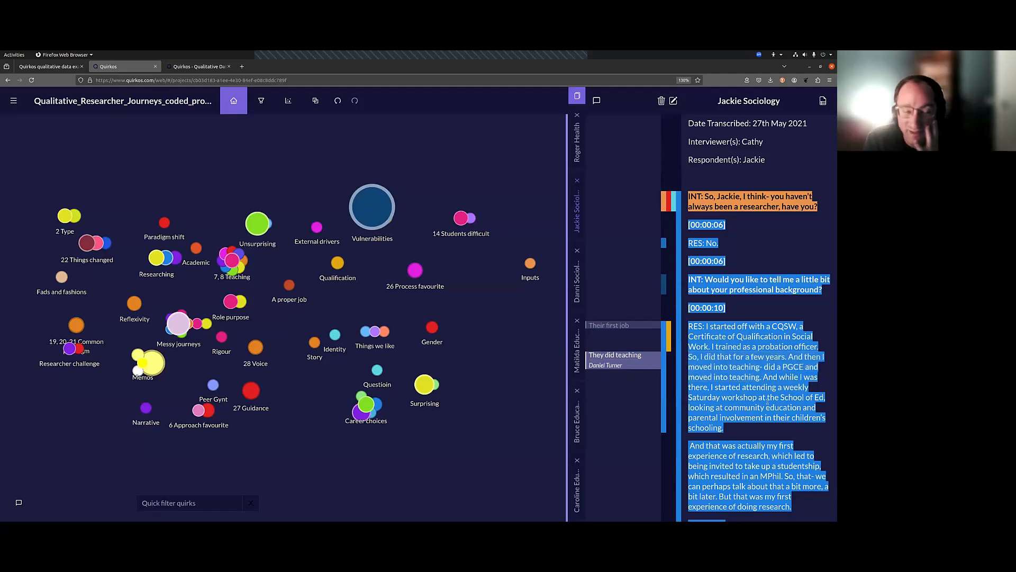
- Attach the memo "They did training" to the passage about the weekly Saturday workshop at the School of Ed
left_click_drag(763, 377, 769, 426)
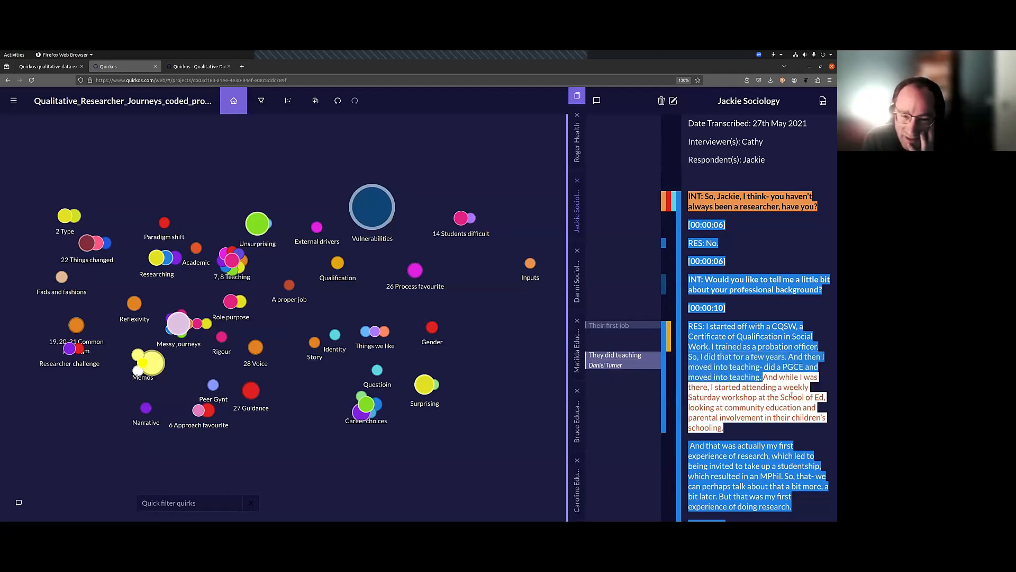
left_click(676, 411)
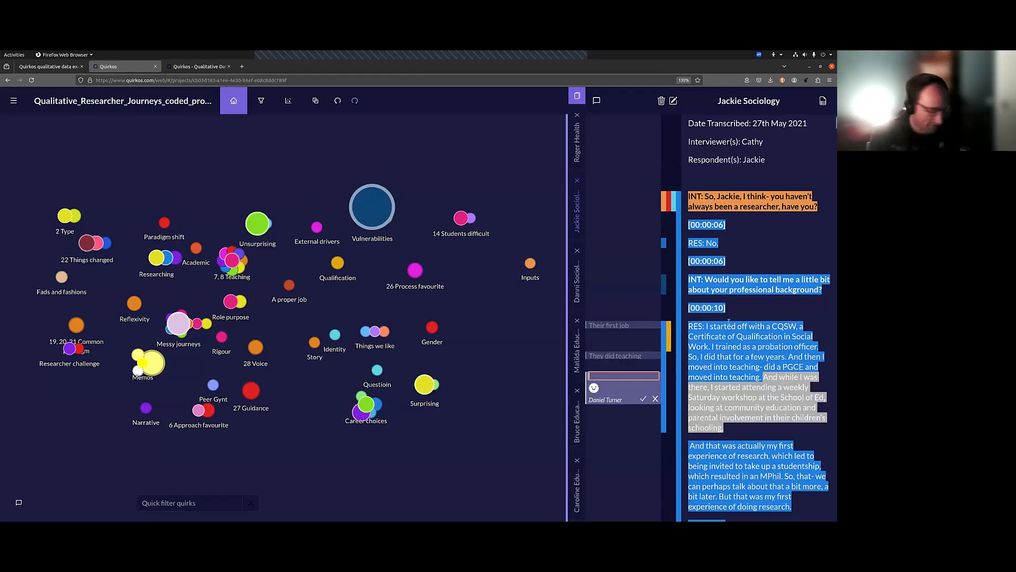
type("They did training")
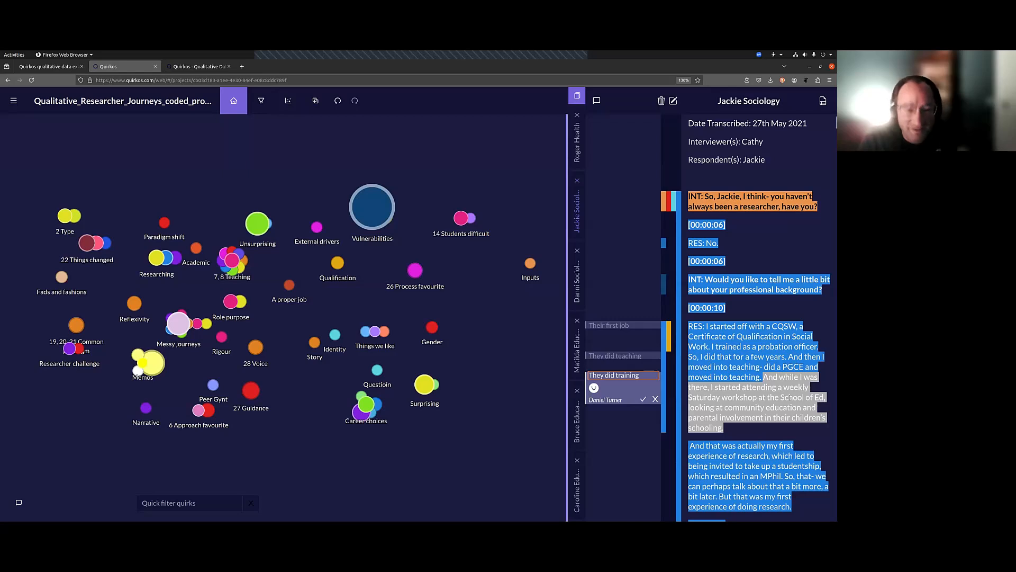
key("Return")
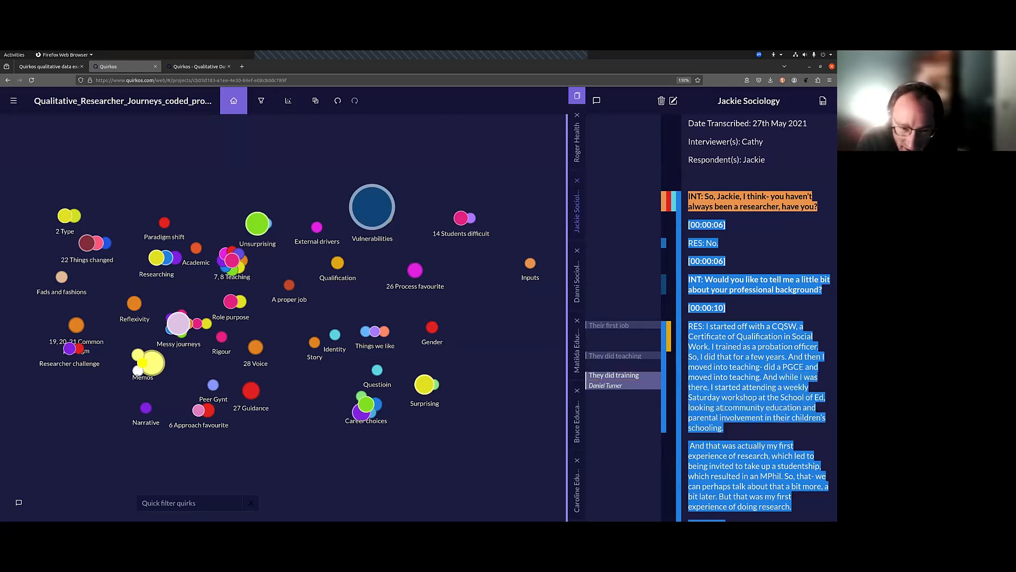
- Attach the memo "Community invovlement was crucial" to the words about community education and parental involvement in their children's schooling
left_click_drag(723, 407, 724, 429)
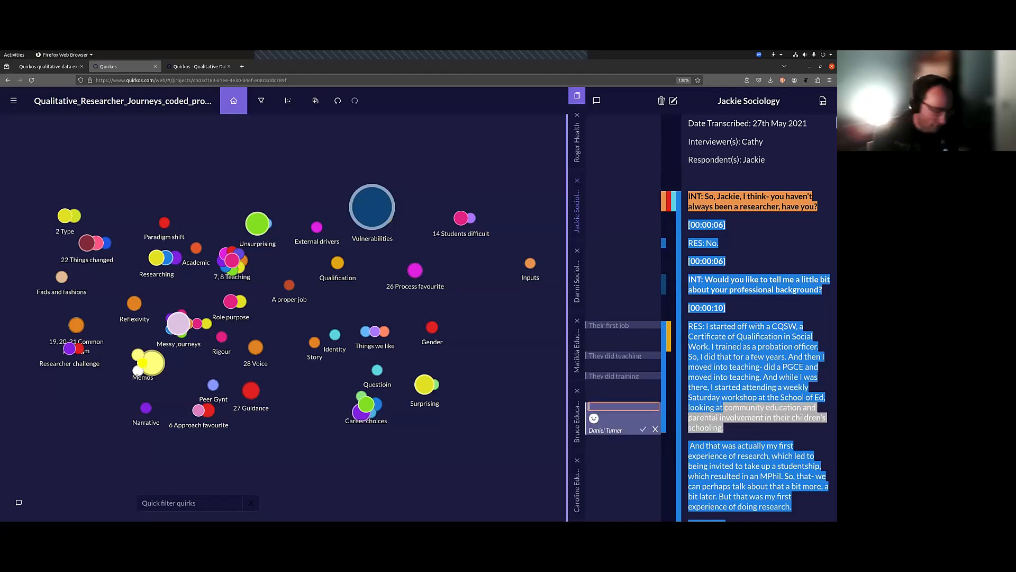
type("Community invo")
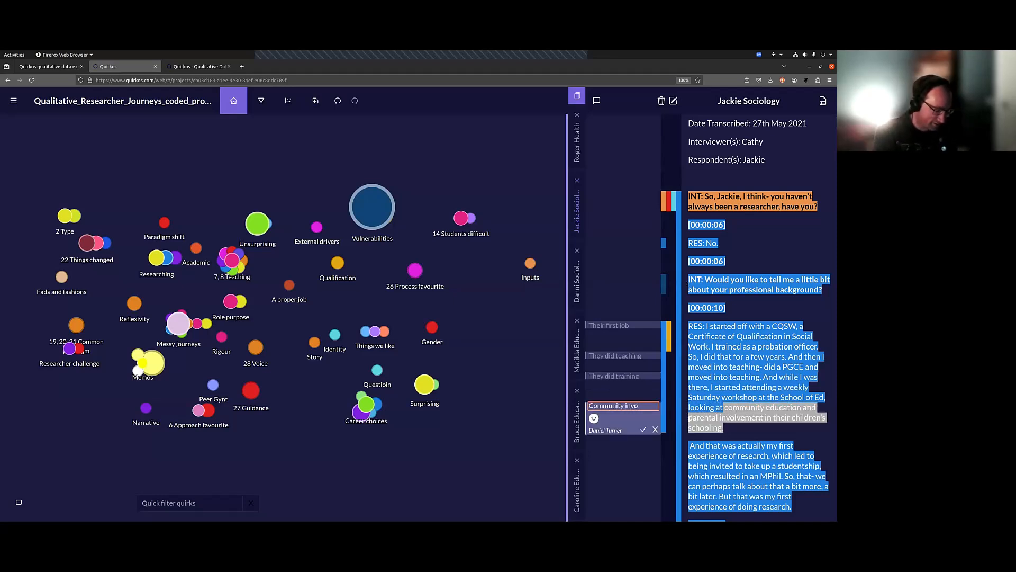
type("vlement was cr")
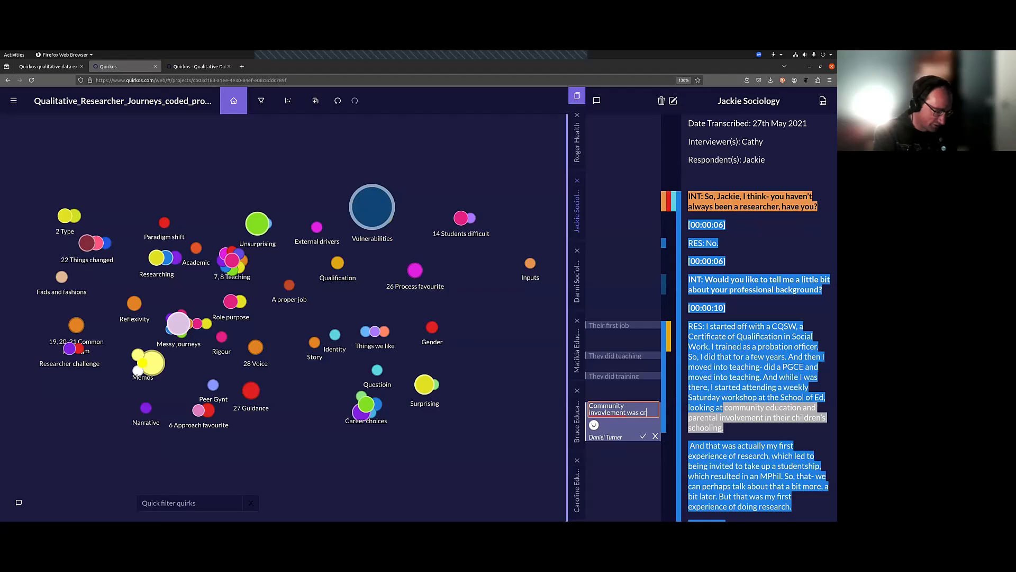
type("ucial")
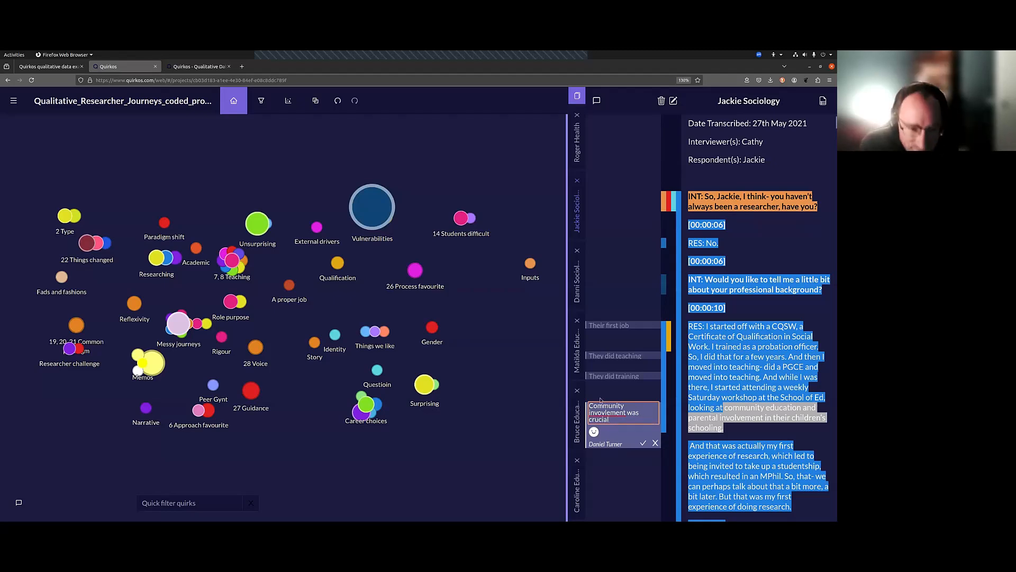
right_click(616, 413)
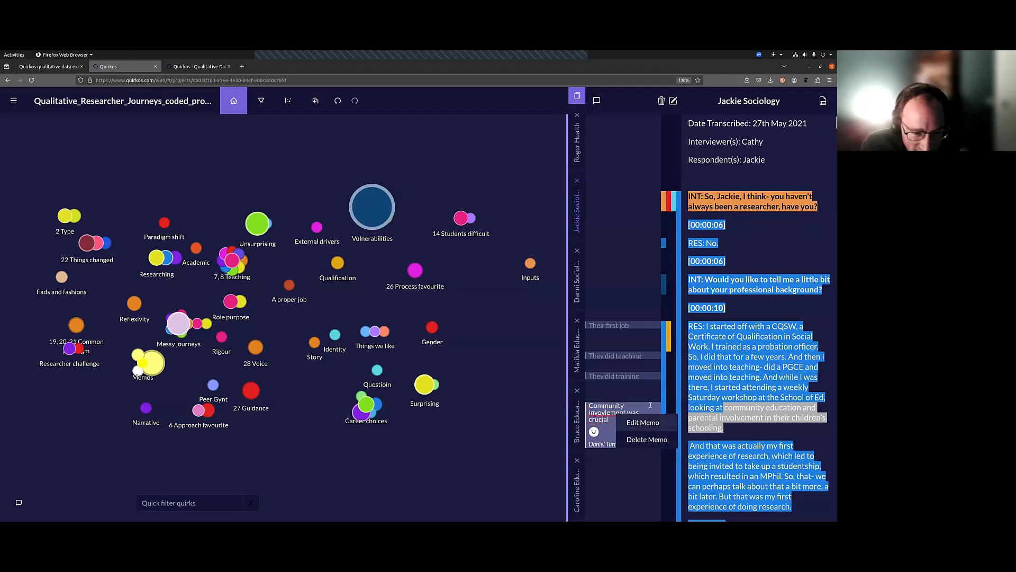
left_click(641, 423)
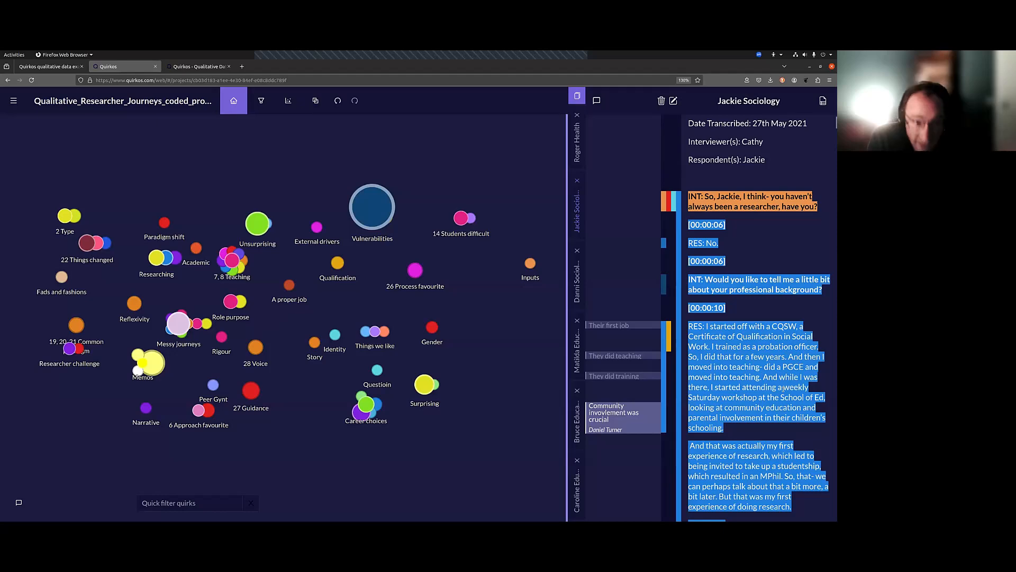
- Return to the passage with the "They did training" memo and filter the canvas quirks by "train"
scroll(748, 359, "down", 6)
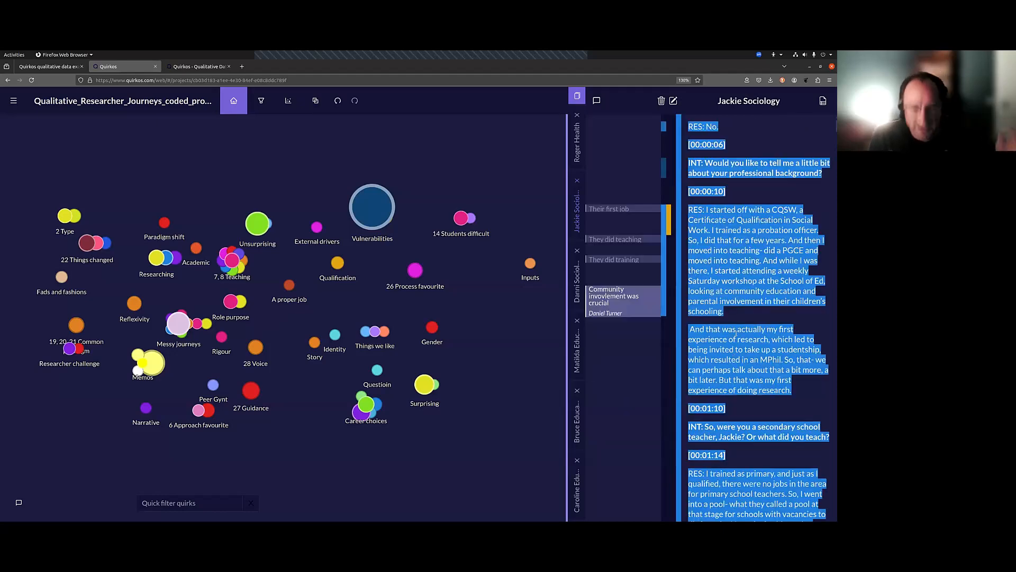
scroll(739, 334, "down", 4)
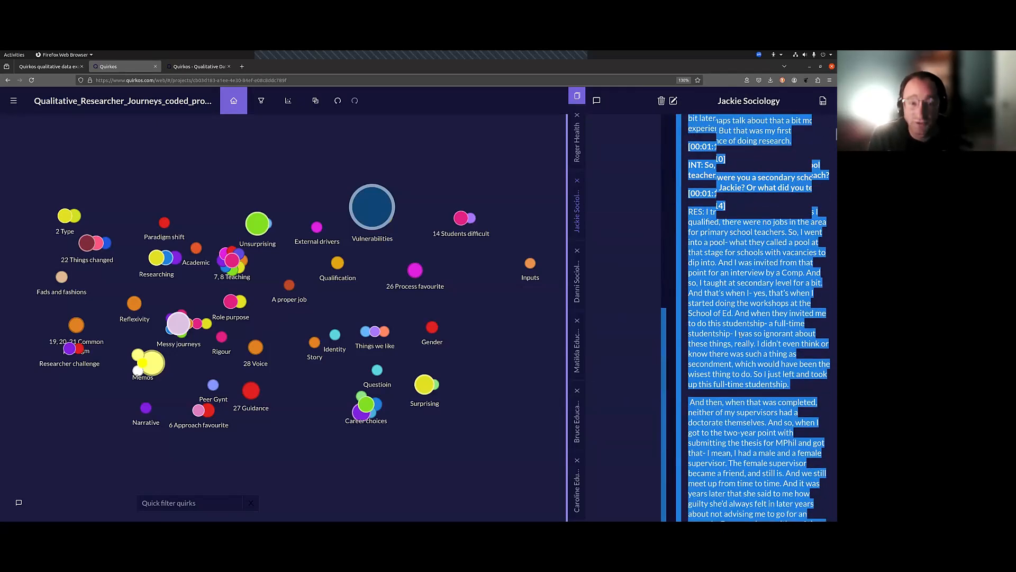
scroll(740, 333, "up", 7)
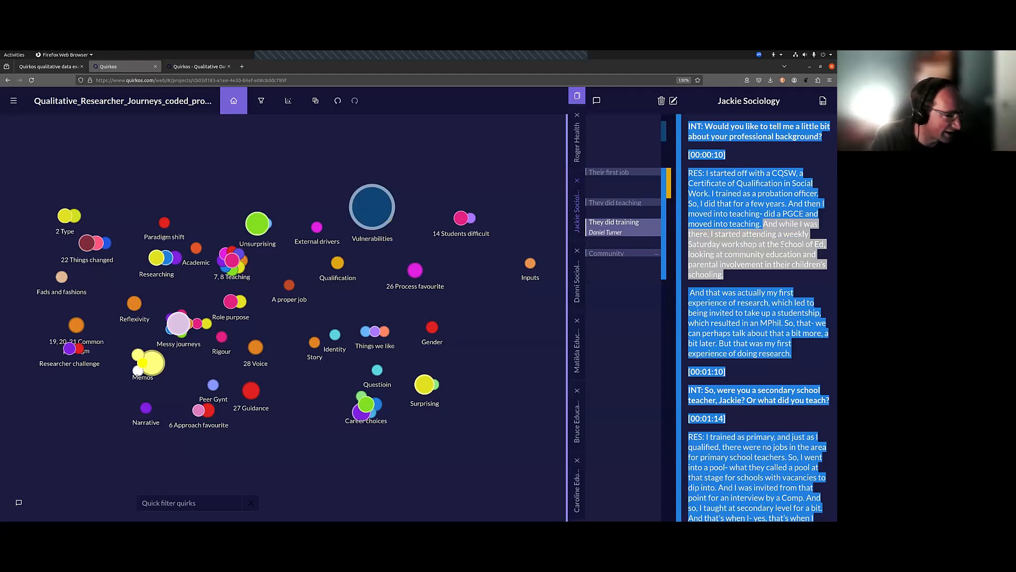
left_click(226, 506)
type("train")
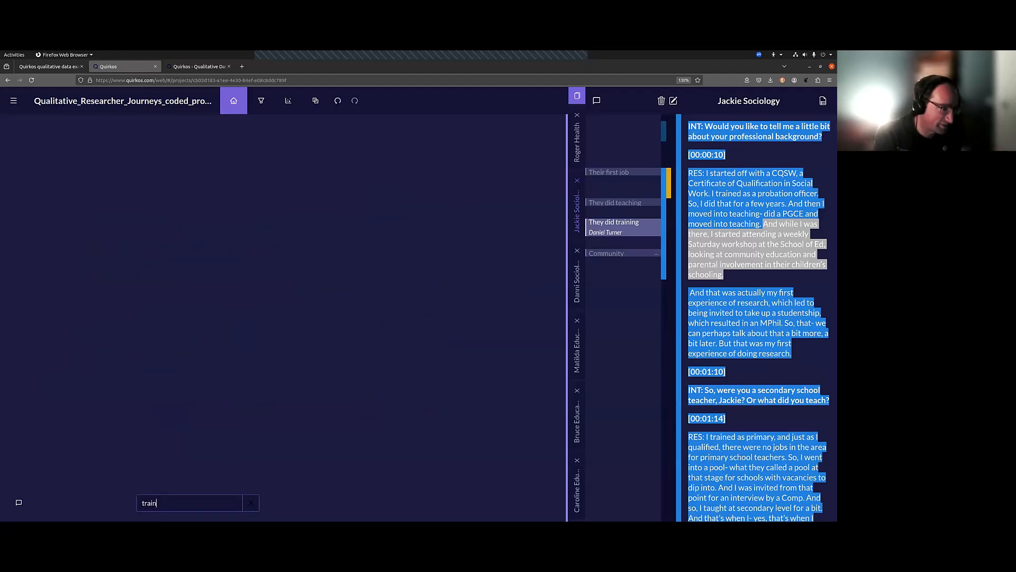
- Clear the quirk filter and create a new quirk titled "training" from the passage about the weekly Saturday workshop at the School of Ed
key("BackSpace")
key("BackSpace")
key("BackSpace")
key("BackSpace")
key("BackSpace")
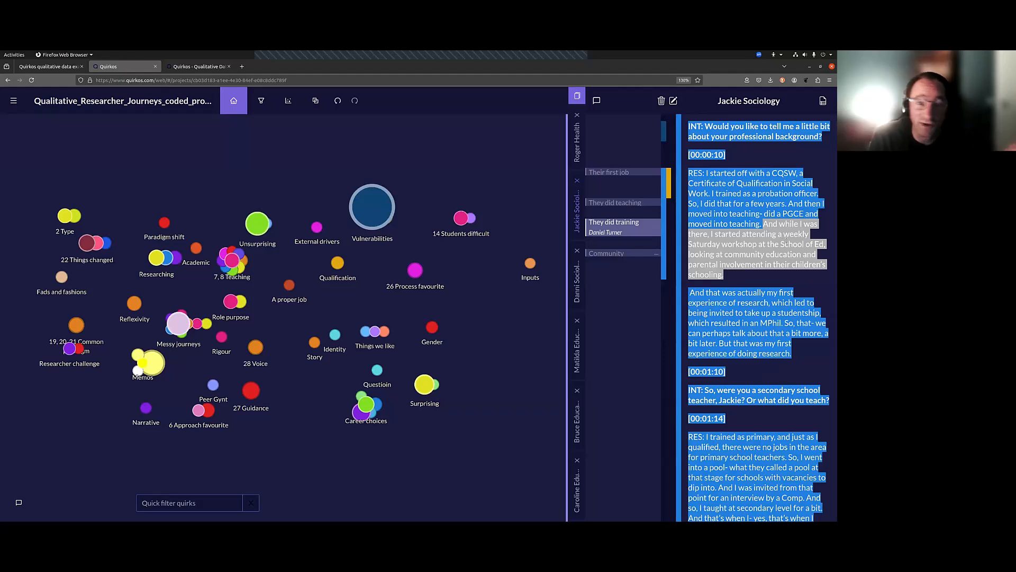
left_click_drag(757, 246, 505, 318)
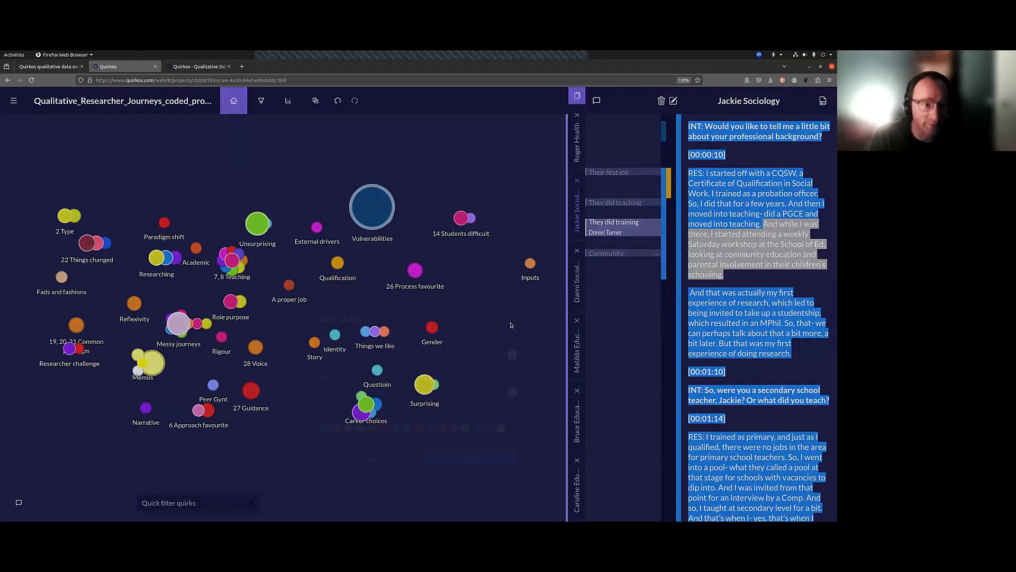
type("training")
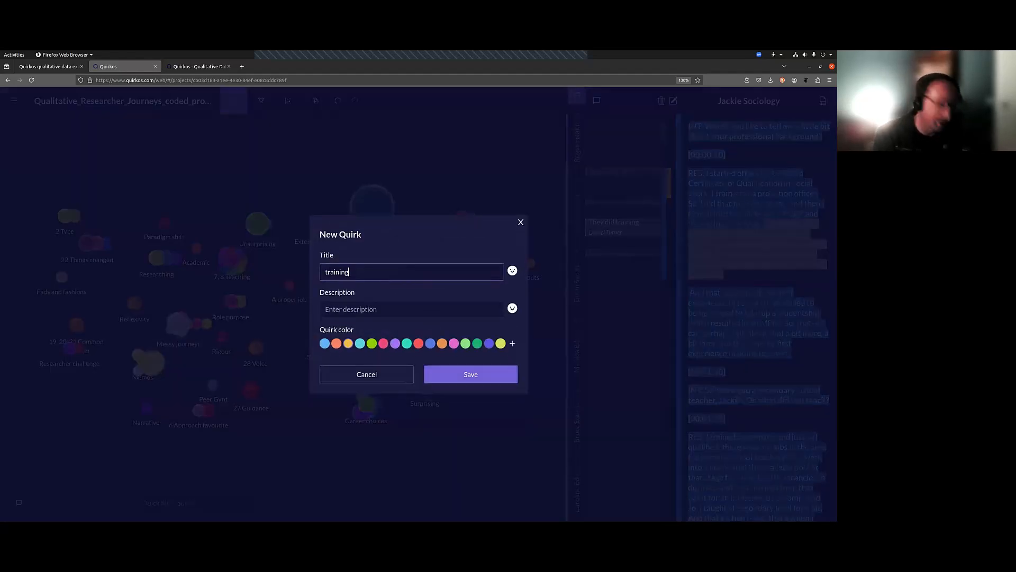
key("Return")
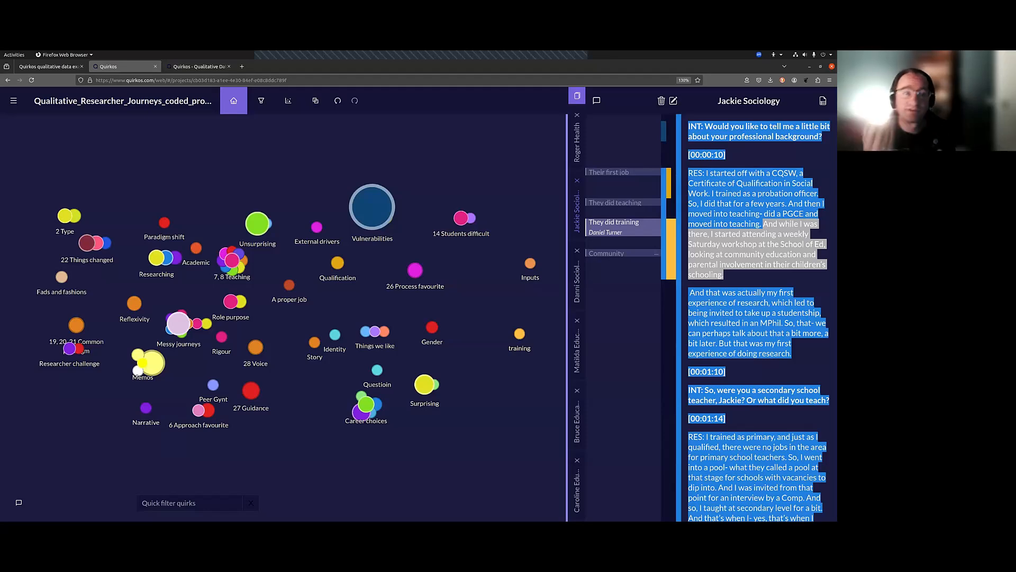
- View the passages linked to the "Their first job" and "Community invovlement was crucial" memos
left_click(645, 173)
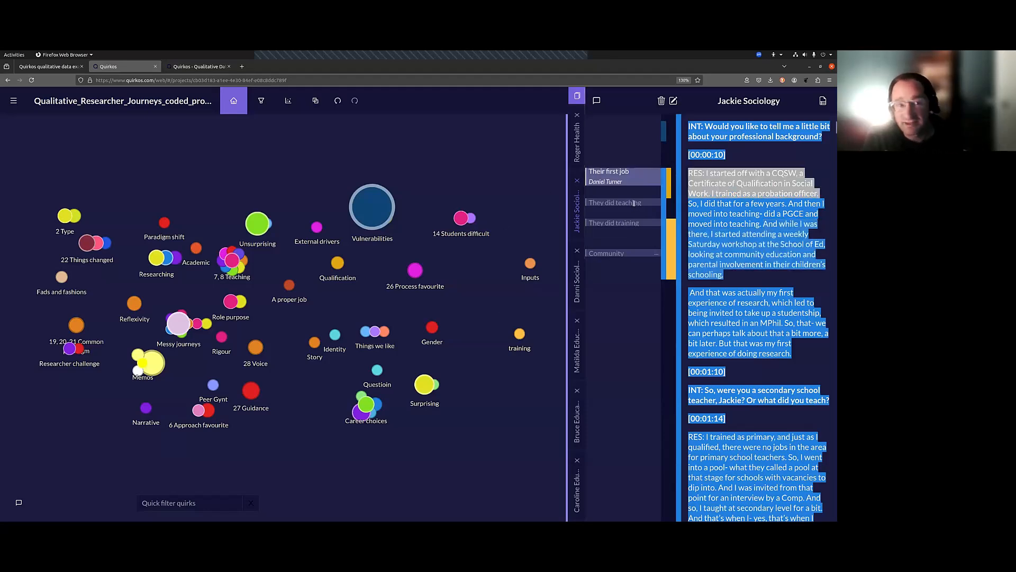
left_click(609, 254)
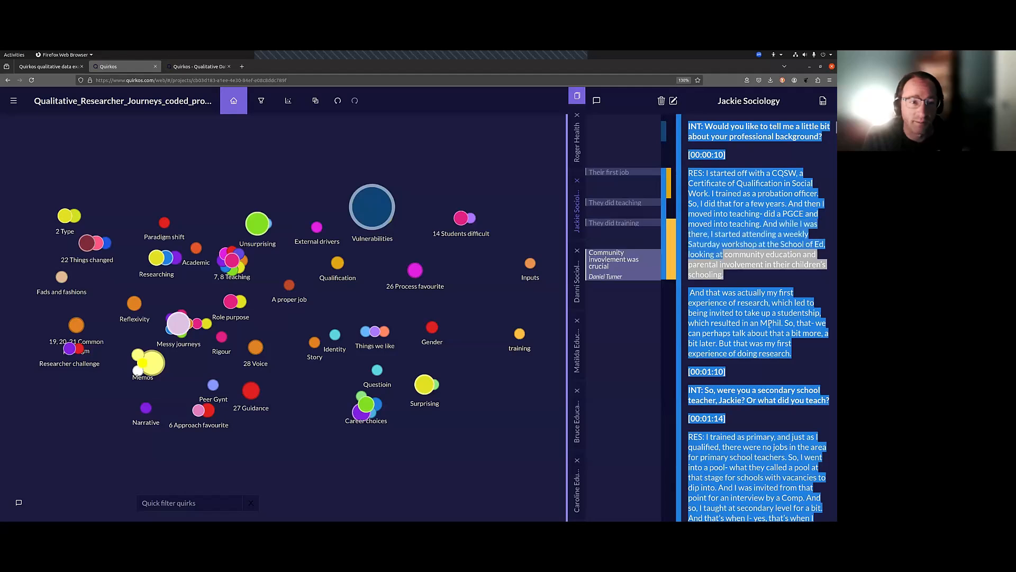
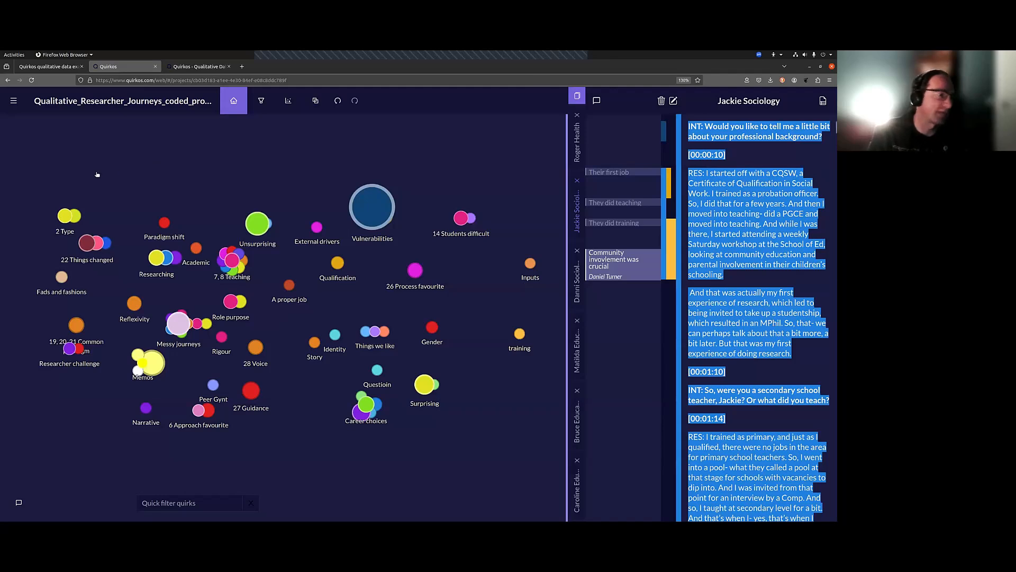
- Export the project's sources as individual Word documents and dismiss the downloads list
left_click(14, 100)
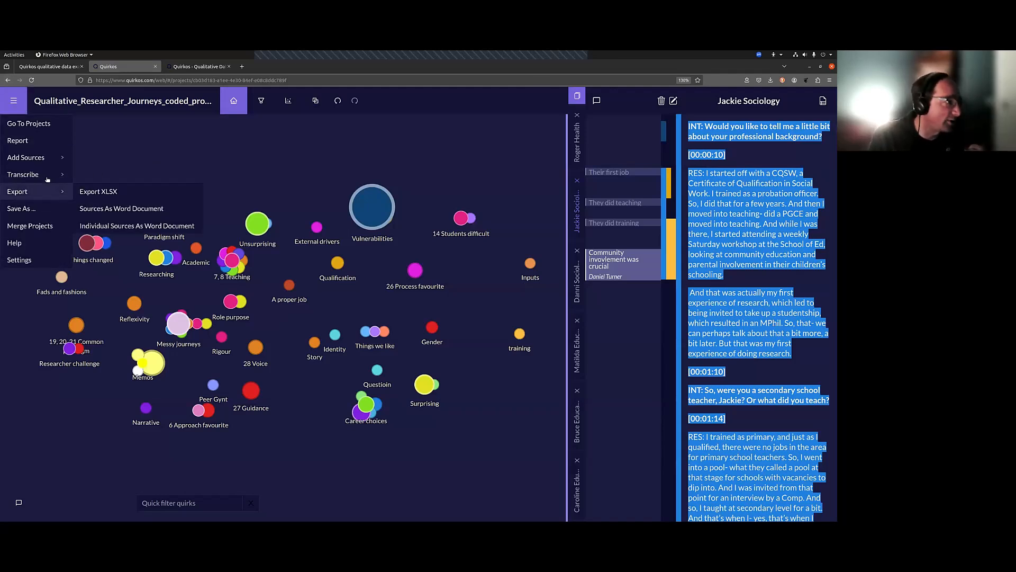
mouse_move(52, 193)
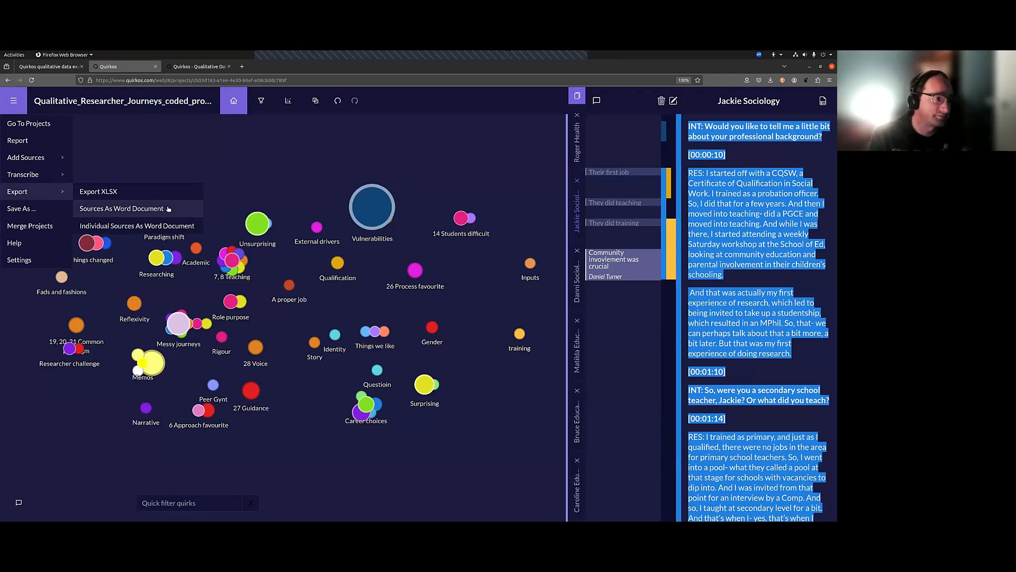
left_click(168, 226)
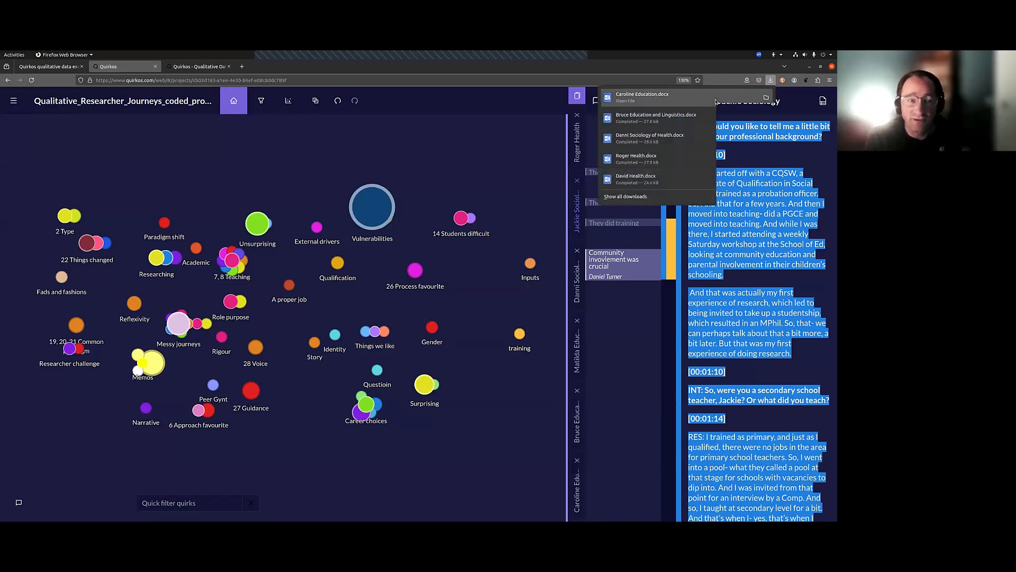
left_click(548, 300)
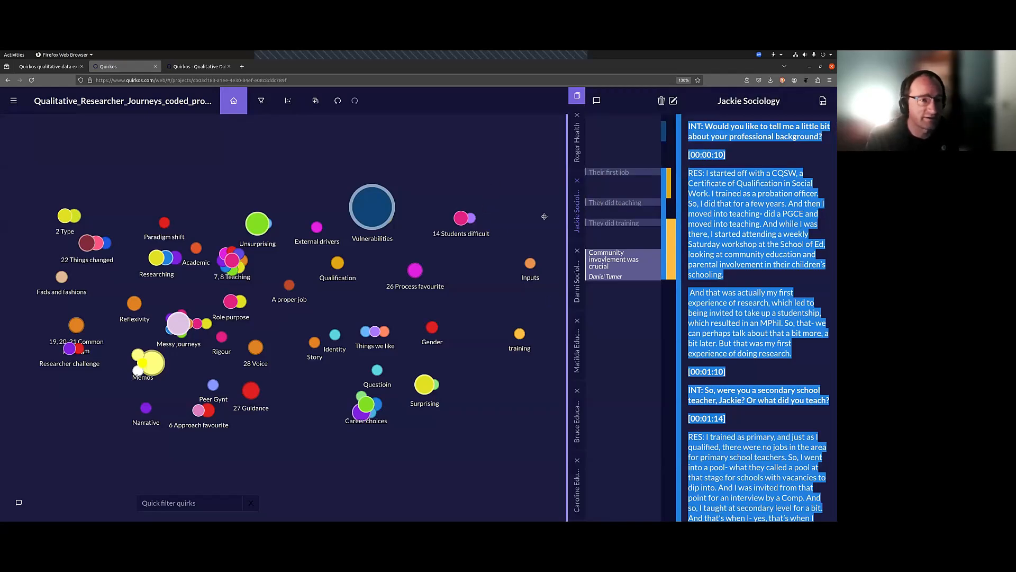
- Switch to the exported Caroline Education.docx in LibreOffice Writer, examine its coding highlights and quirk comments, and return to the Quirkos project
key("super")
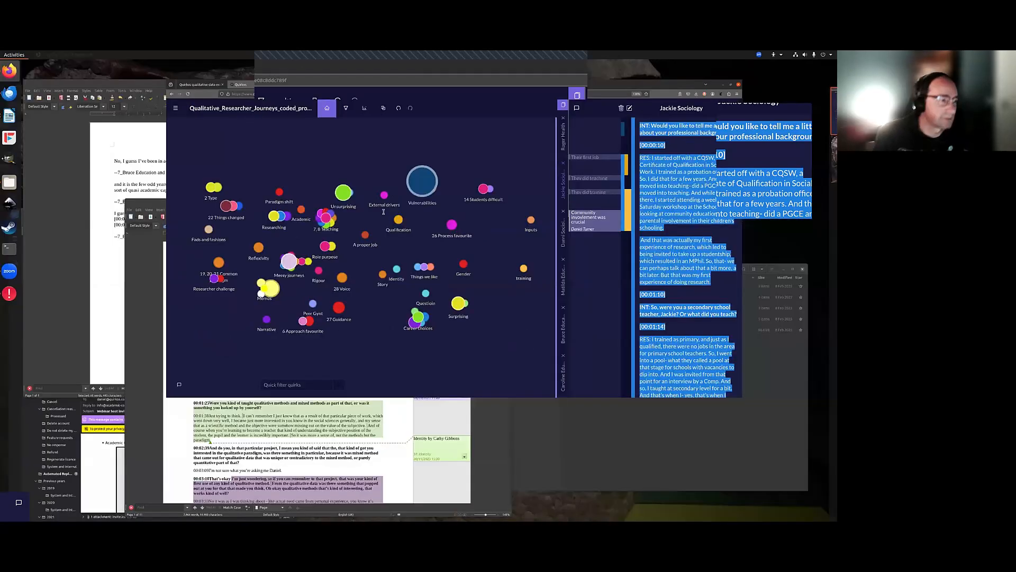
left_click(297, 450)
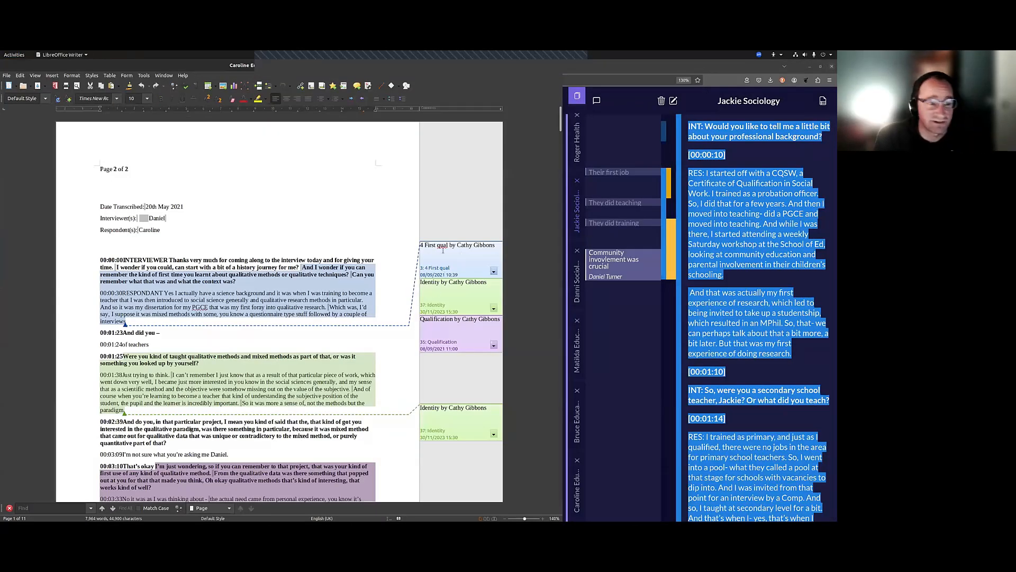
scroll(443, 250, "down", 10)
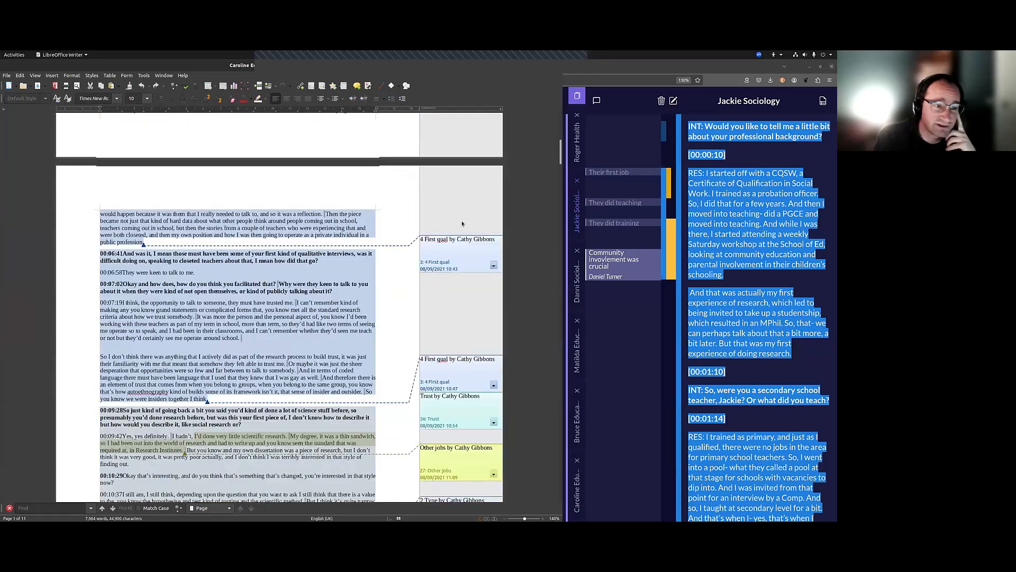
scroll(461, 273, "down", 5)
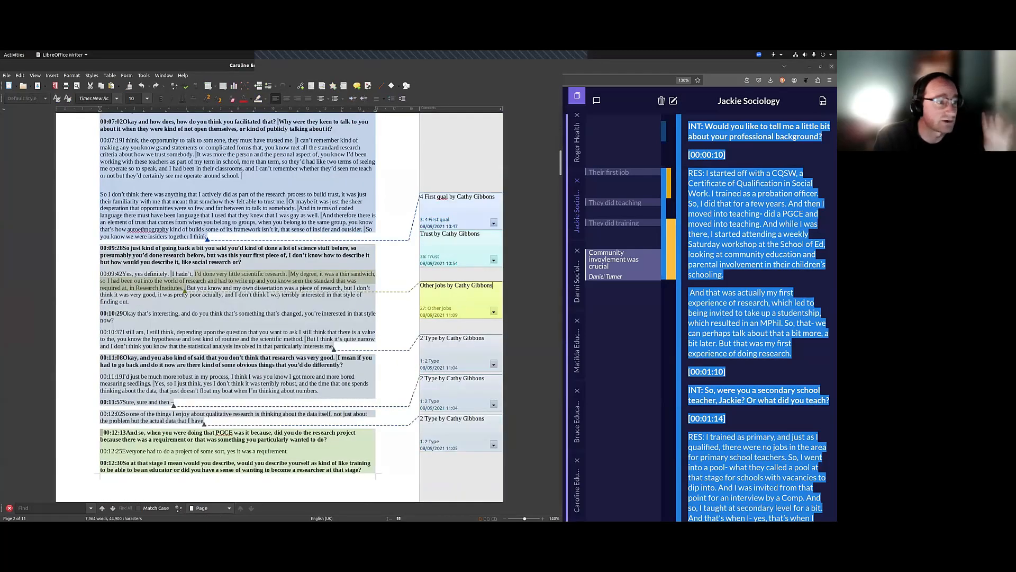
scroll(281, 291, "down", 2)
scroll(282, 291, "down", 2)
scroll(286, 290, "down", 3)
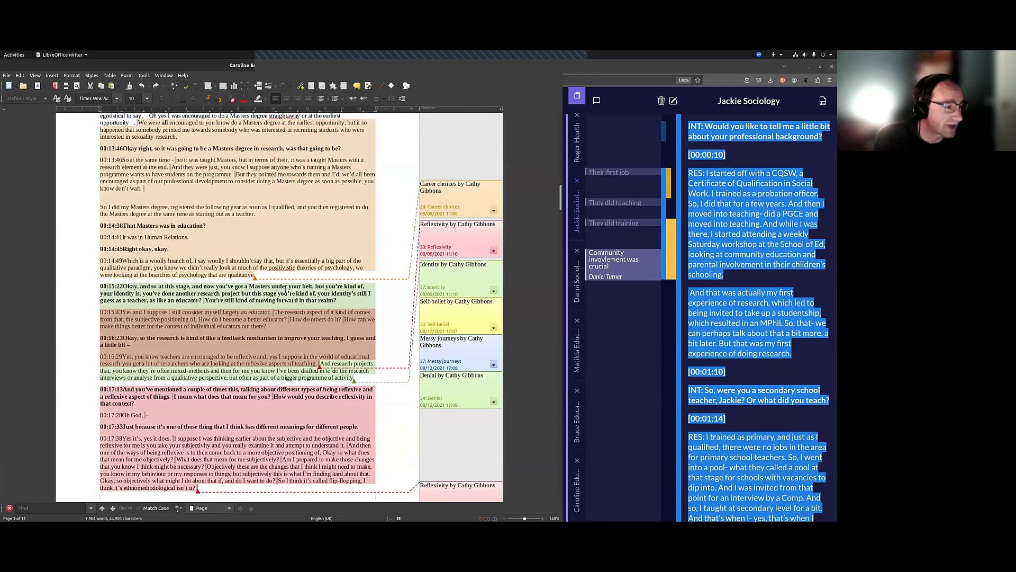
scroll(286, 290, "down", 8)
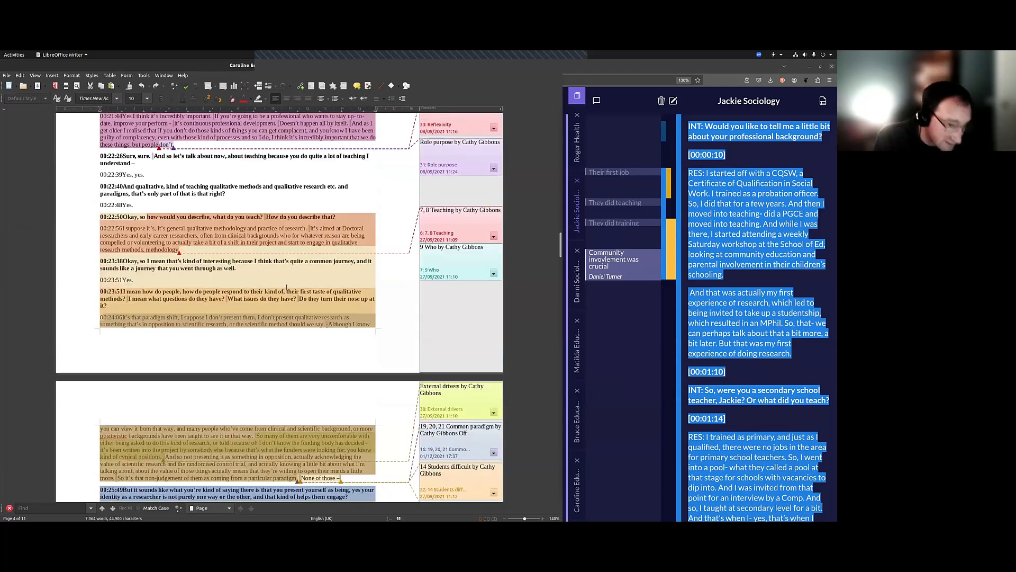
scroll(286, 288, "down", 8)
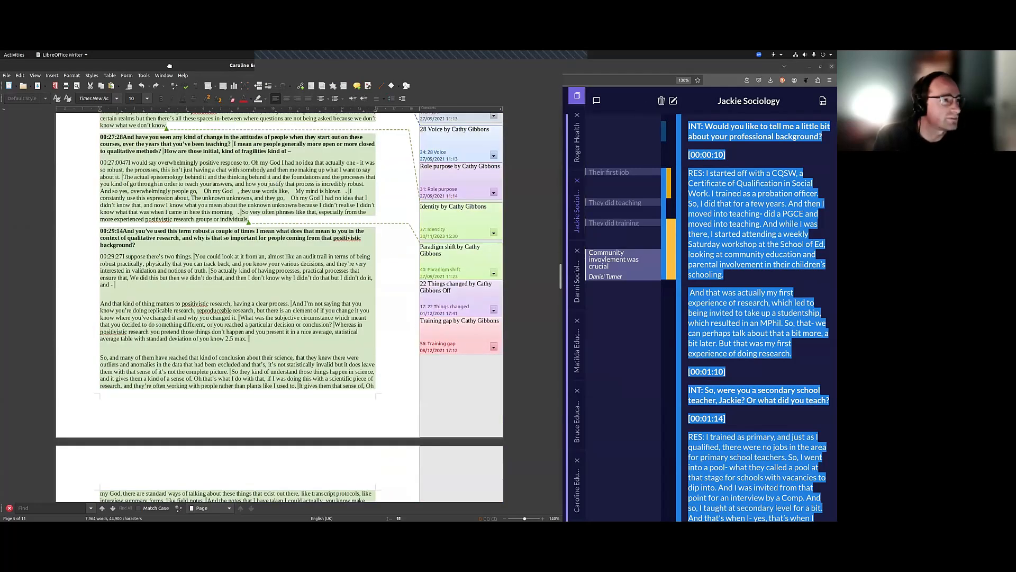
key("super+Down")
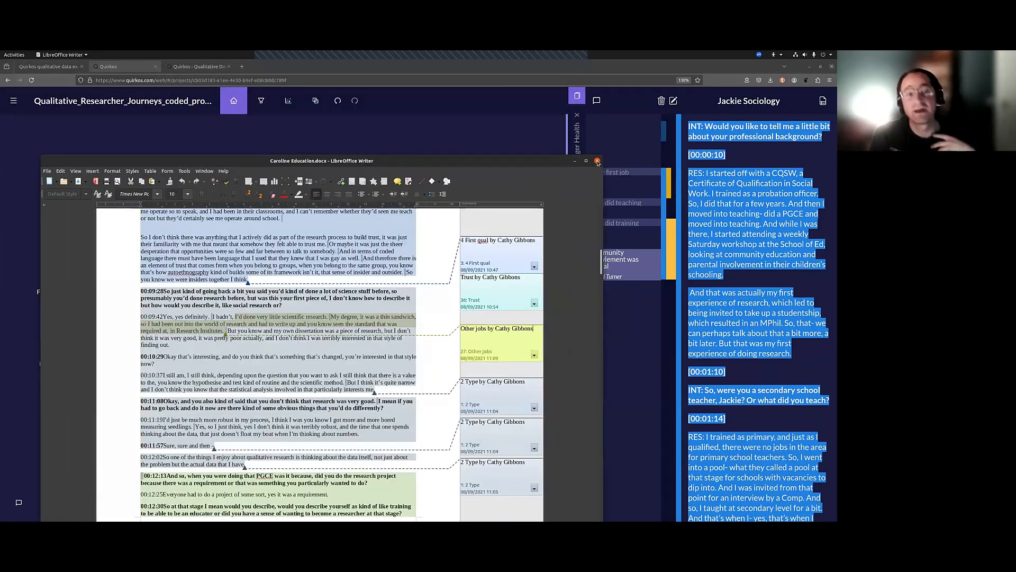
left_click(9, 117)
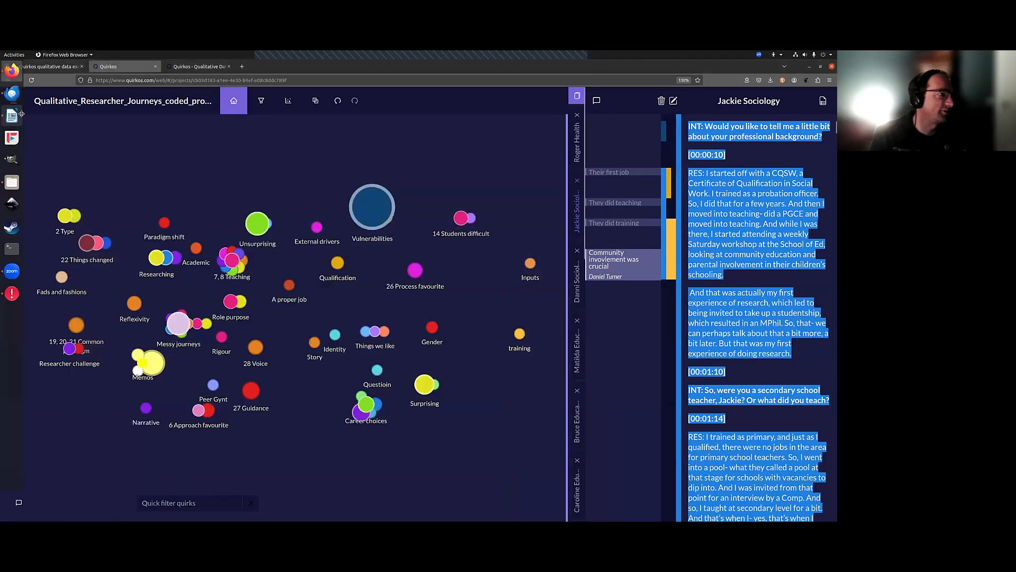
- Export the project as an XLSX spreadsheet and open the downloaded file in LibreOffice Calc
left_click(13, 101)
mouse_move(64, 193)
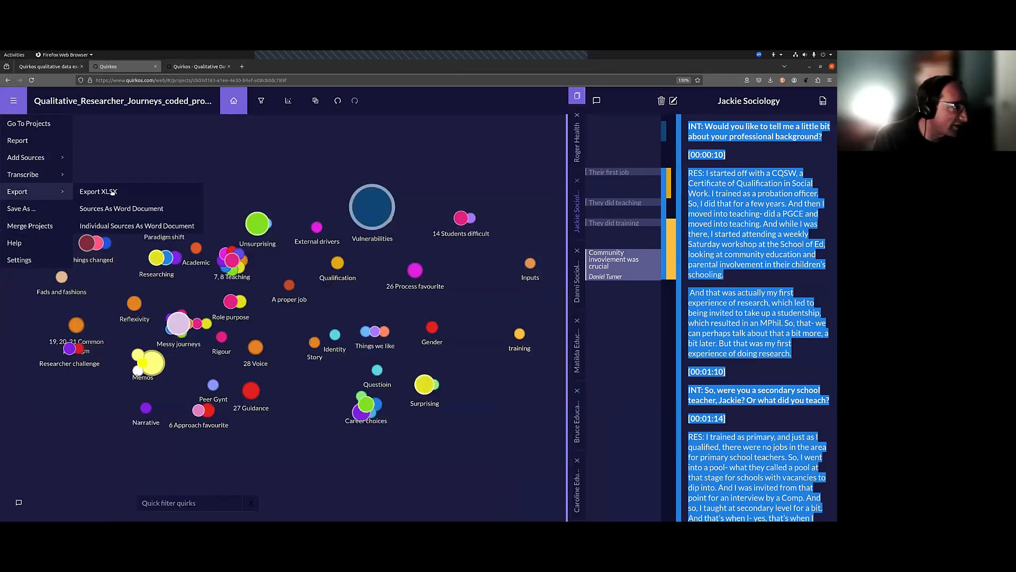
left_click(112, 191)
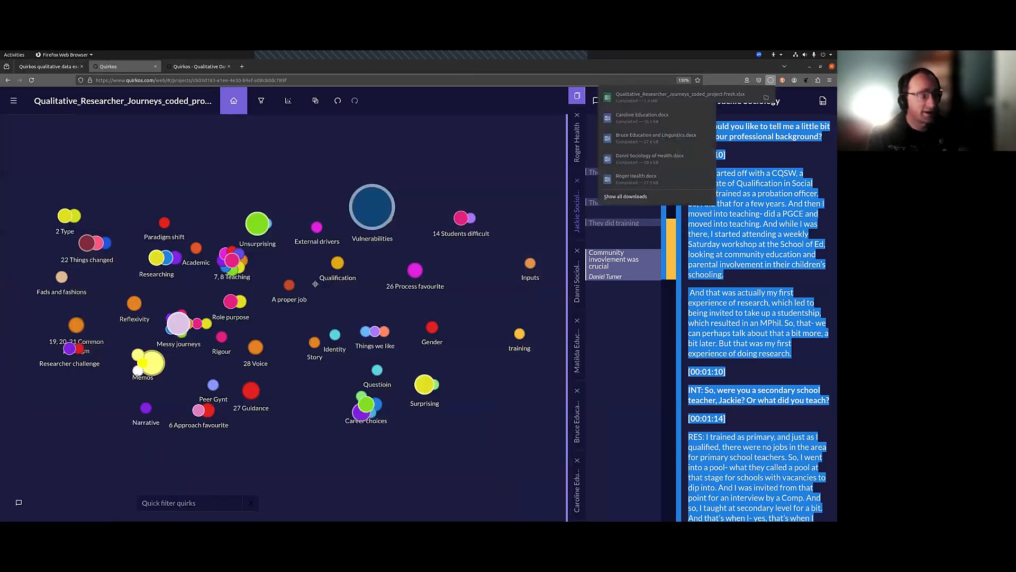
left_click(680, 96)
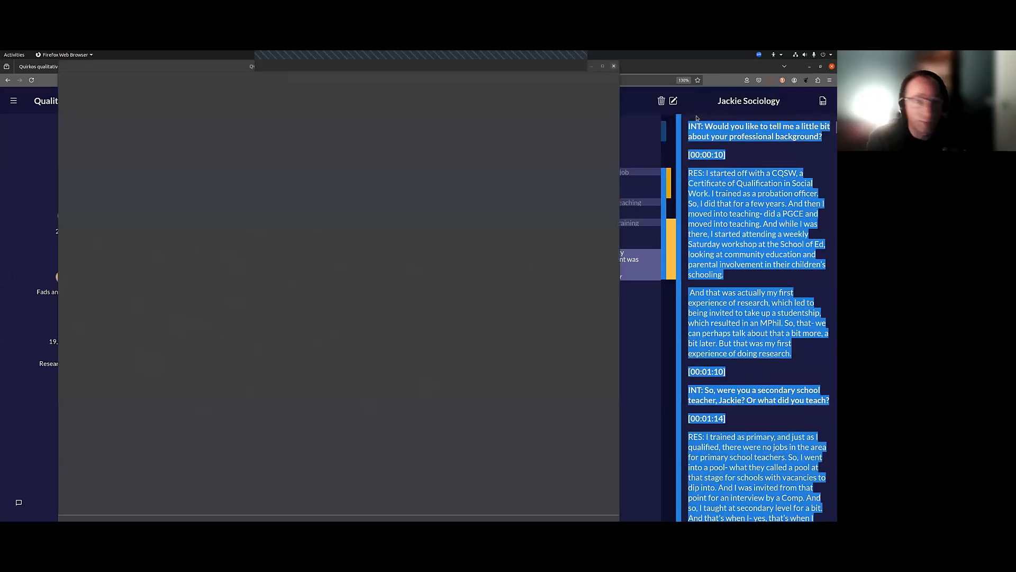
- Glance over the quotes and quirks sheets, and examine the source properties across the sources sheet, from gender and location to discipline and summary
left_click(205, 181)
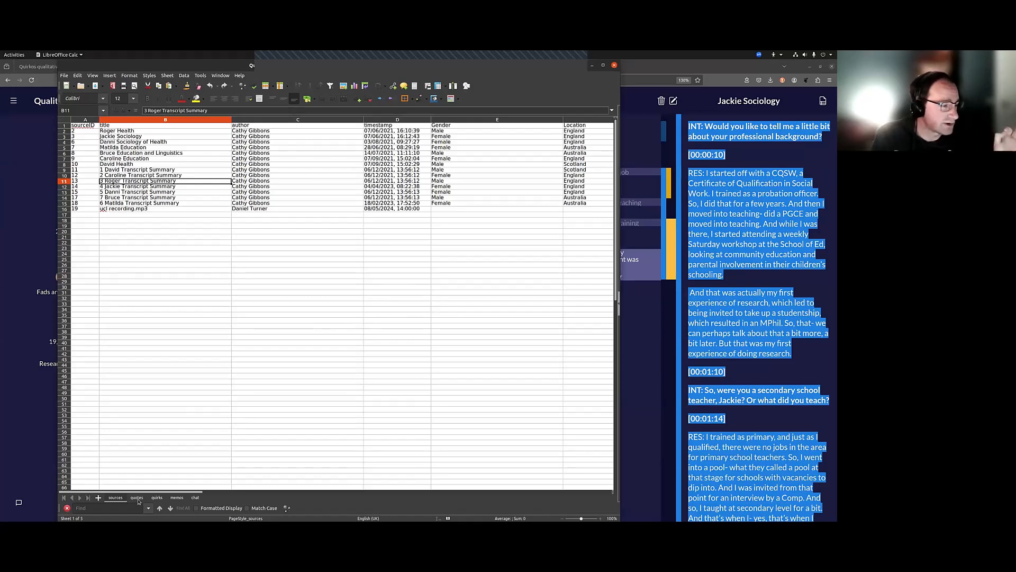
key("ctrl+Page_Down")
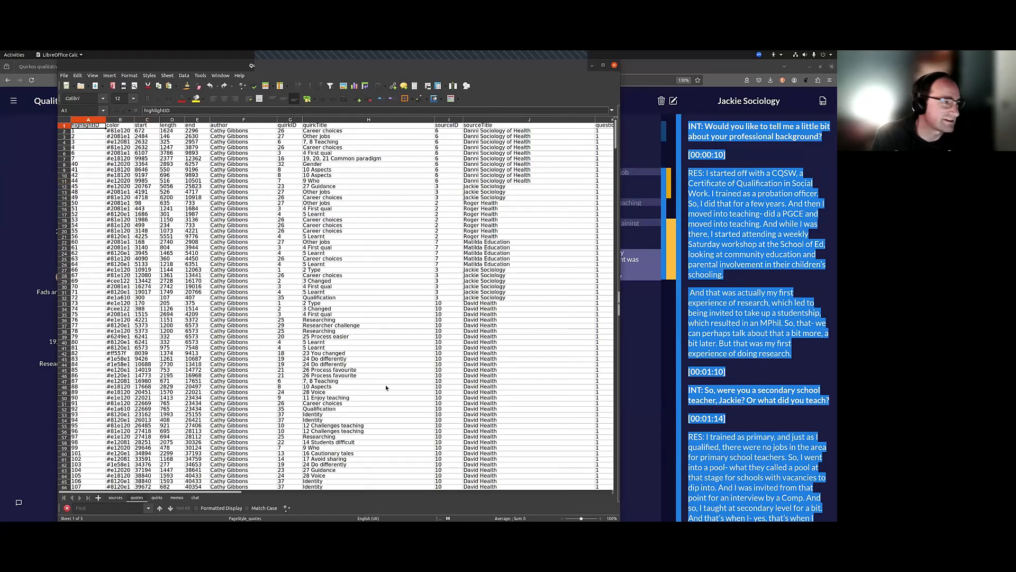
key("ctrl+Page_Down")
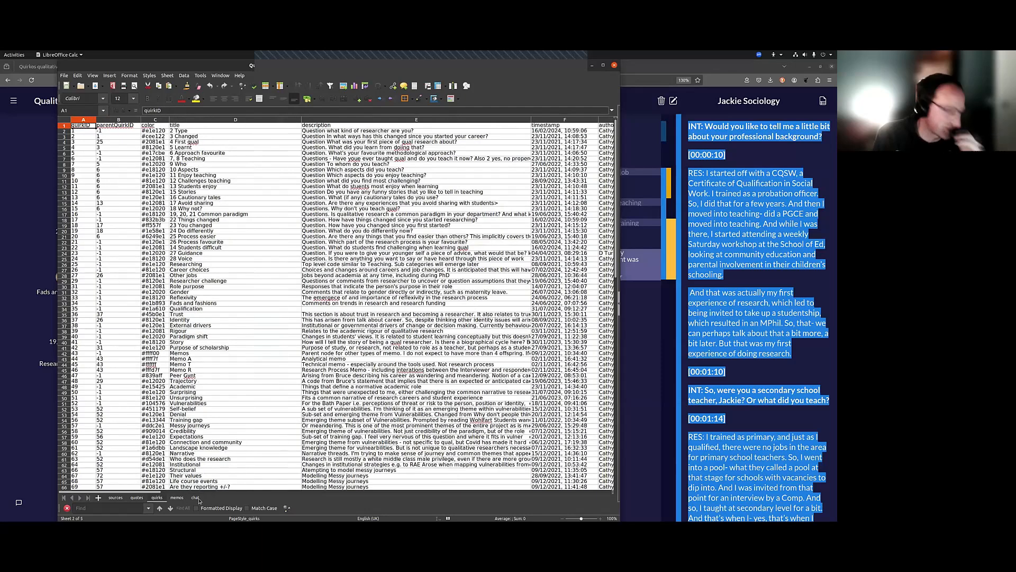
key("ctrl+Page_Up")
key("ctrl+Page_Up")
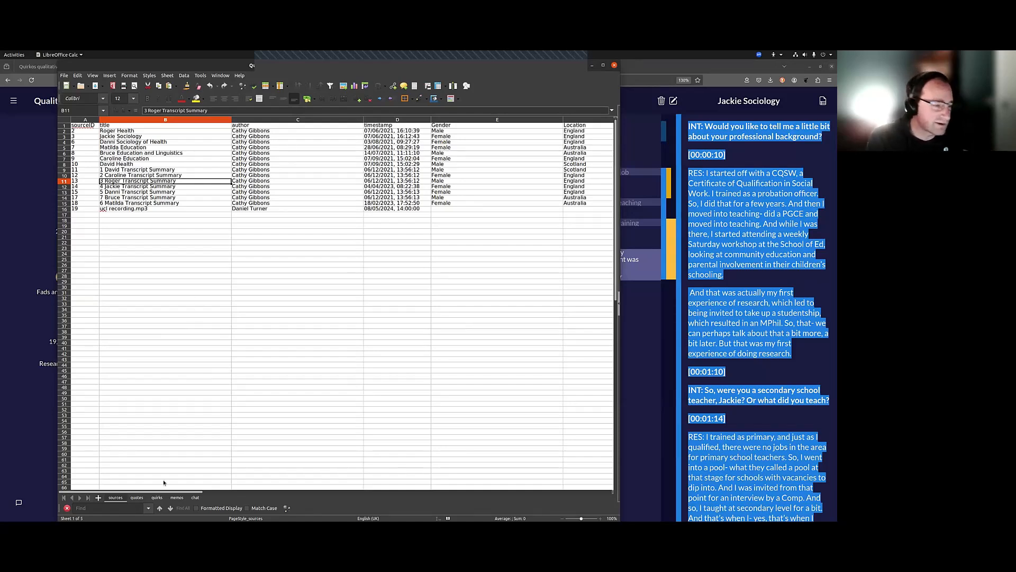
left_click_drag(180, 492, 358, 491)
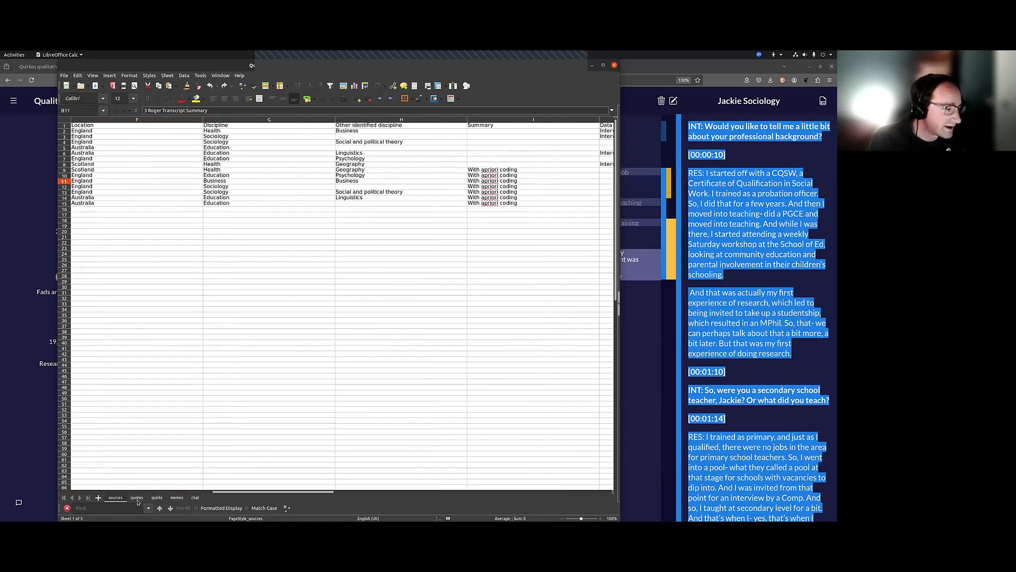
- Examine the coded quotes in the quotes sheet, including their quirk and source titles, source properties and quoted text
key("ctrl+Page_Down")
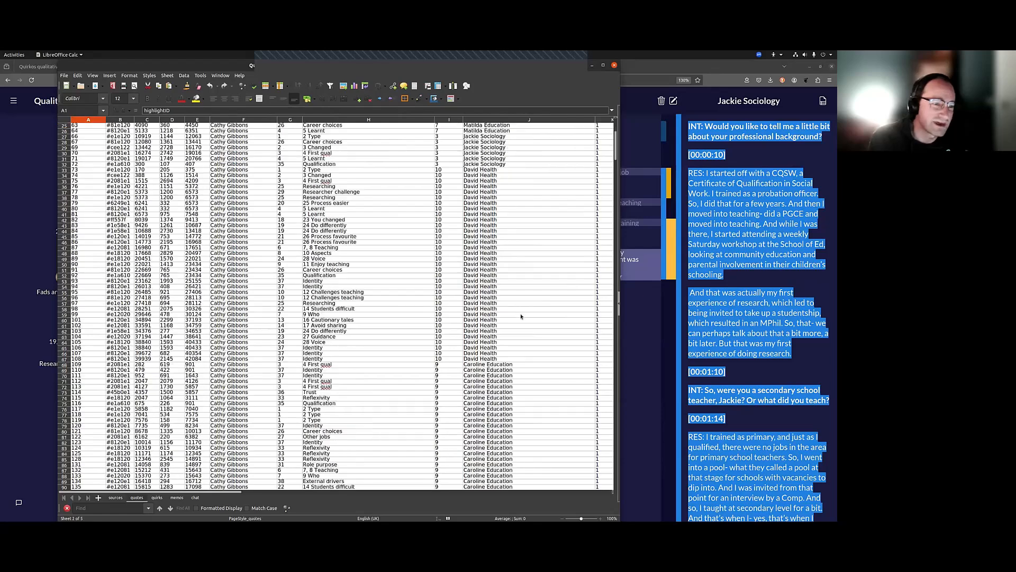
scroll(516, 326, "down", 9)
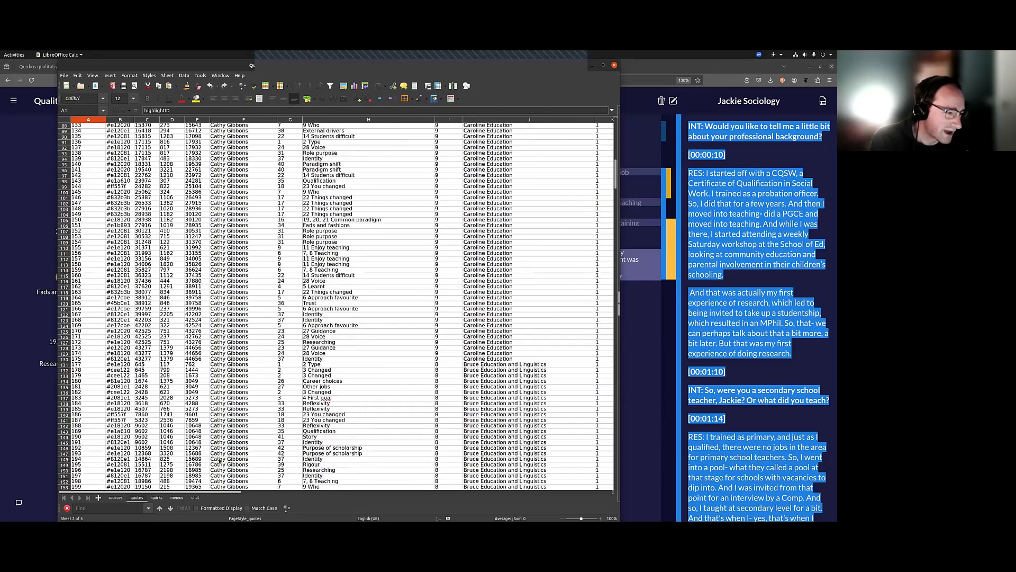
scroll(389, 493, "down", 15)
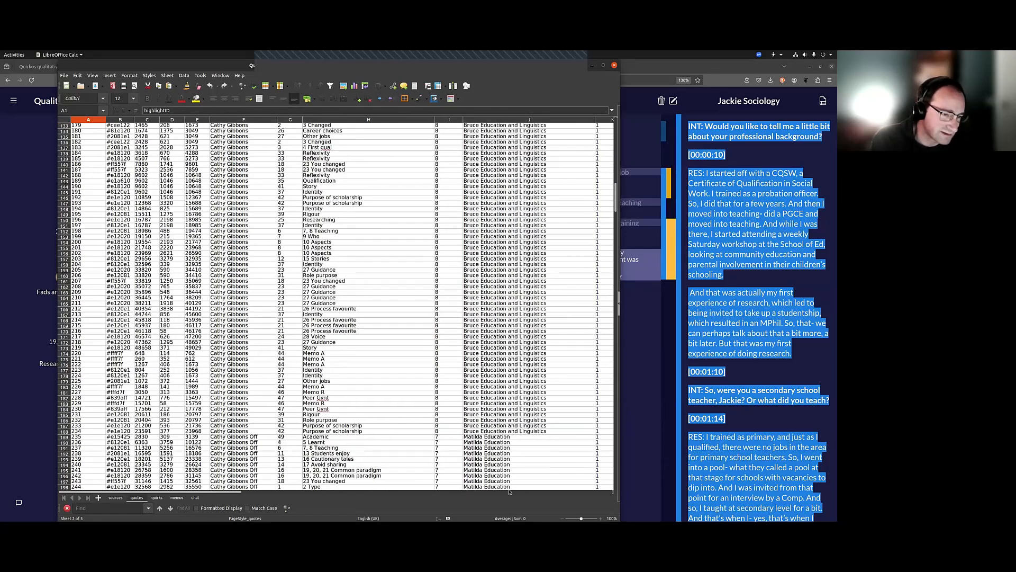
scroll(510, 493, "right", 10)
scroll(385, 335, "down", 20)
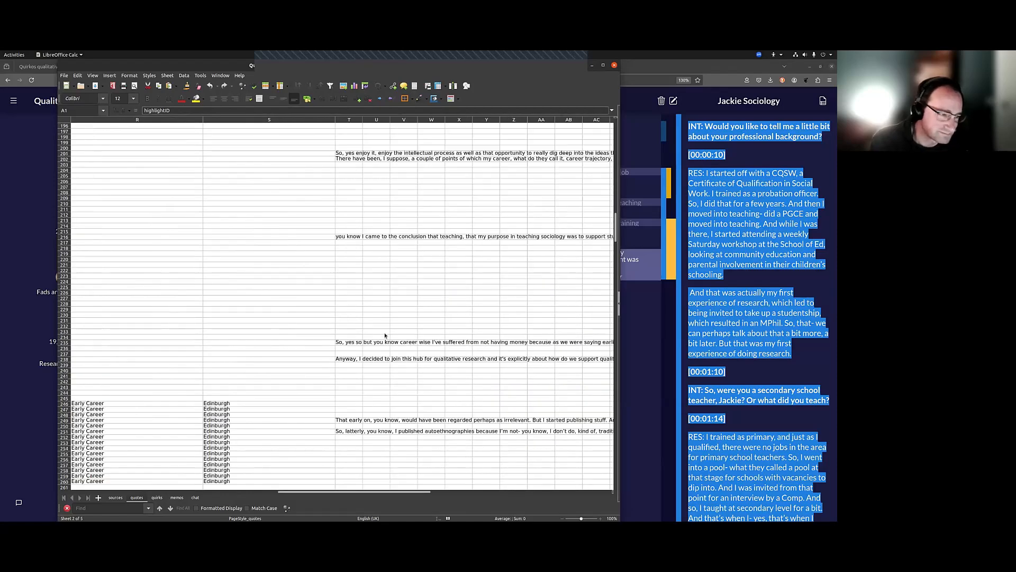
scroll(385, 335, "down", 10)
- Examine the quirks sheet's parent quirk IDs, descriptions, timestamps, authors and groups
left_click(155, 497)
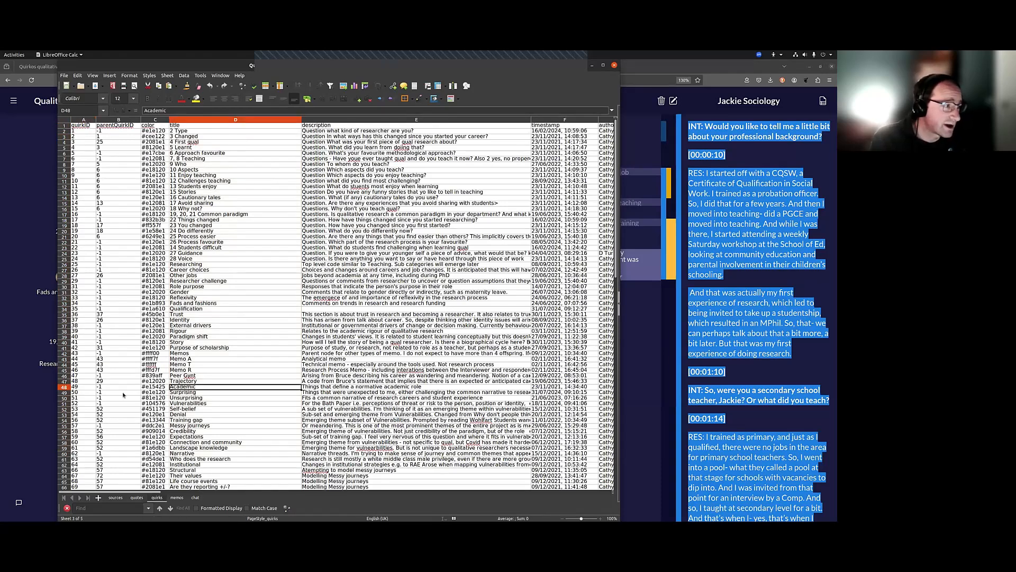
left_click_drag(119, 175, 119, 392)
left_click_drag(371, 130, 424, 431)
left_click(580, 164)
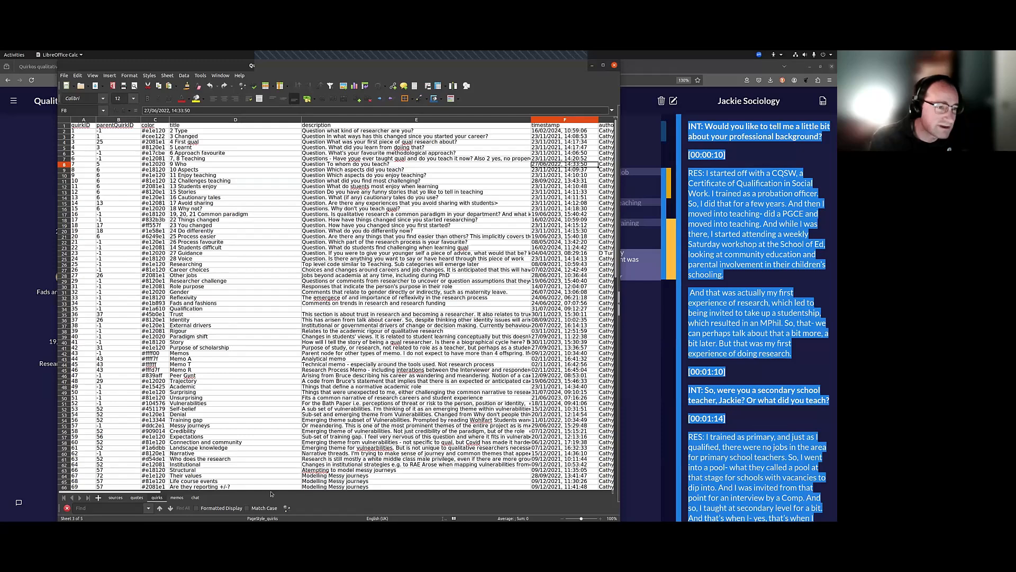
left_click(302, 492)
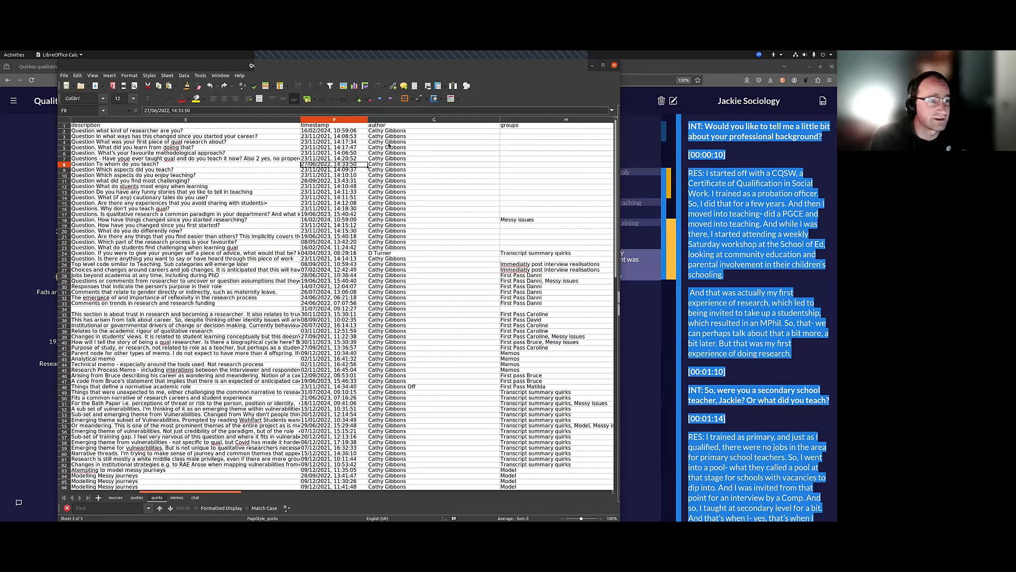
- Examine the quirks sheet's quote counts for each source
scroll(391, 131, "right", 3)
left_click(392, 130)
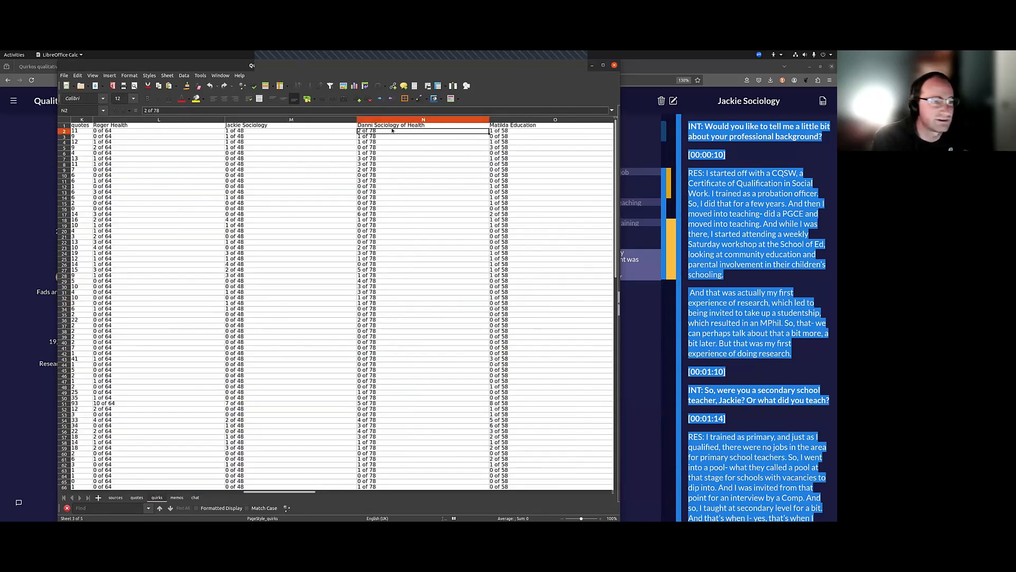
left_click(392, 119)
left_click(412, 131)
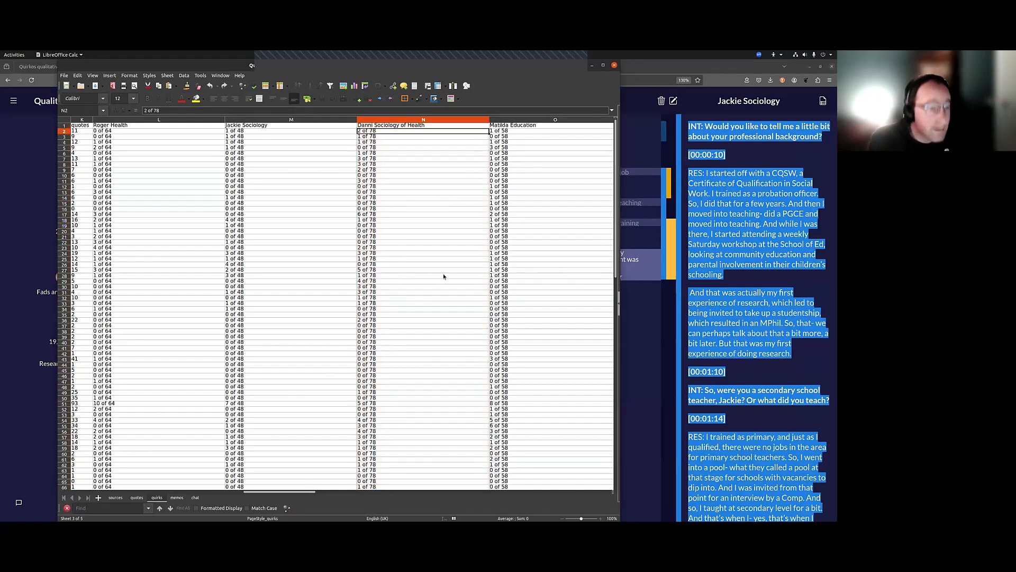
- Examine the memos sheet, from authors and source titles to the memo text and the gender, location and discipline properties
key("ctrl+Page_Down")
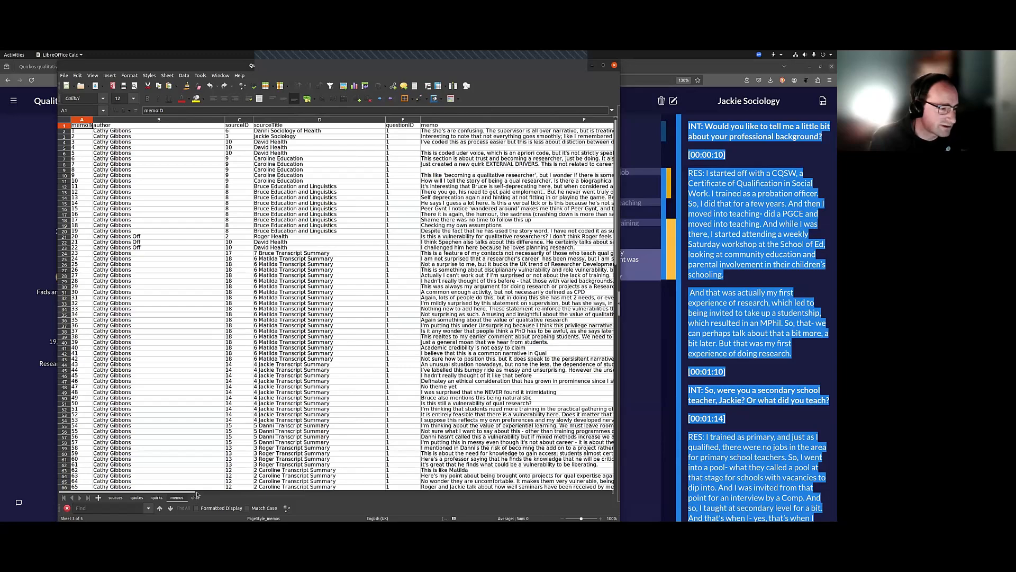
left_click(402, 494)
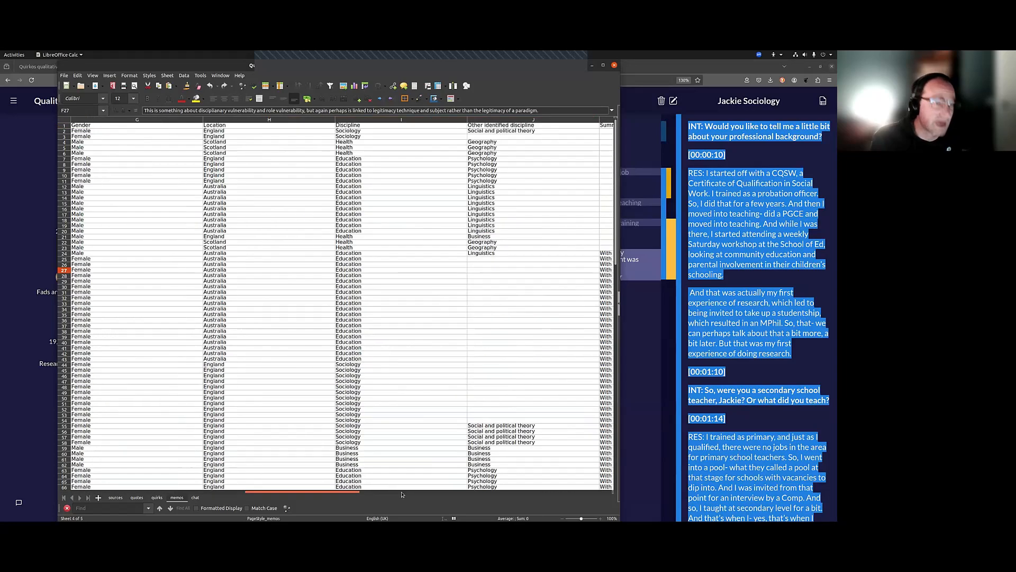
left_click_drag(402, 494, 478, 492)
left_click_drag(403, 491, 469, 260)
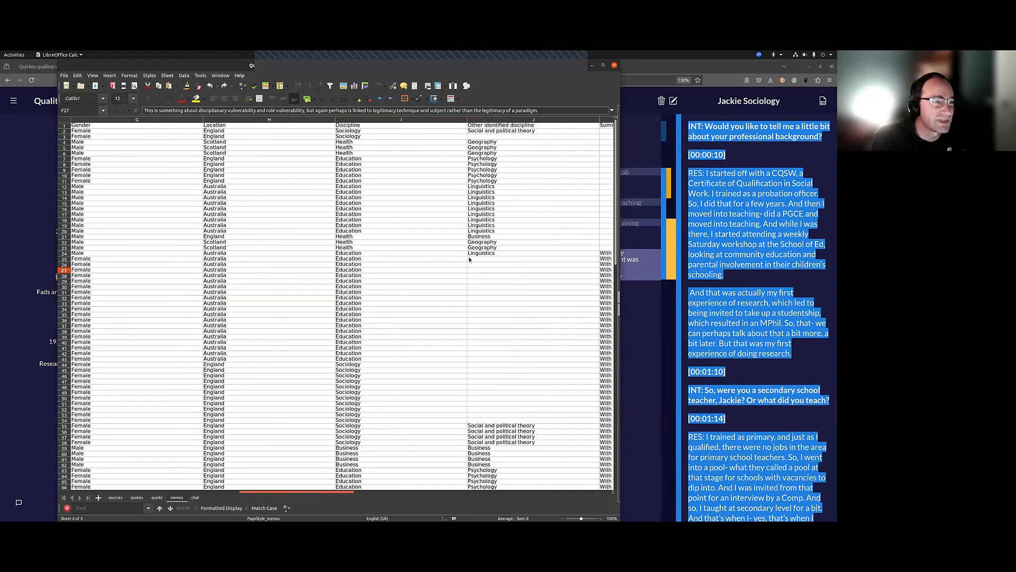
scroll(302, 190, "left", 1)
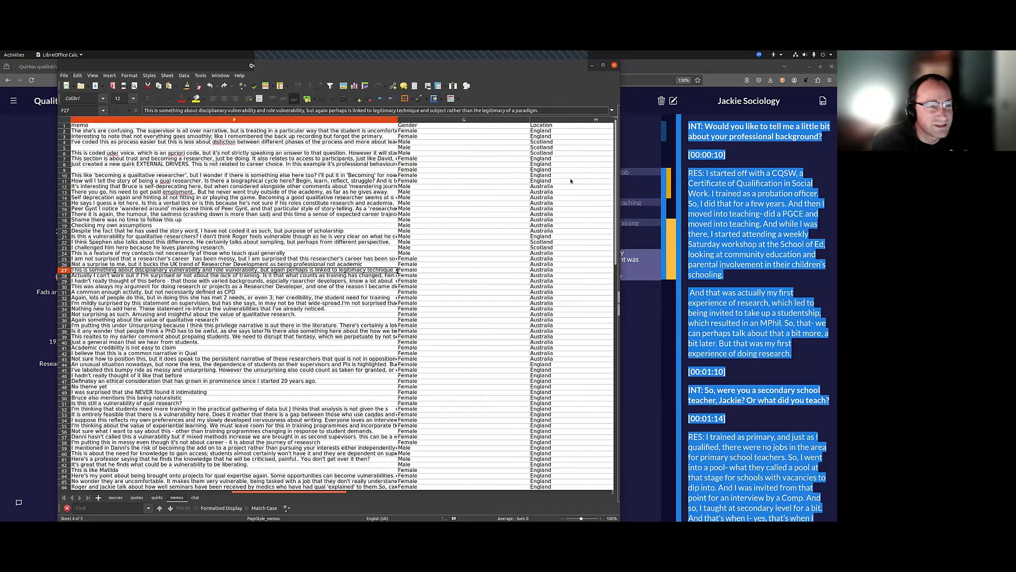
scroll(486, 210, "left", 3)
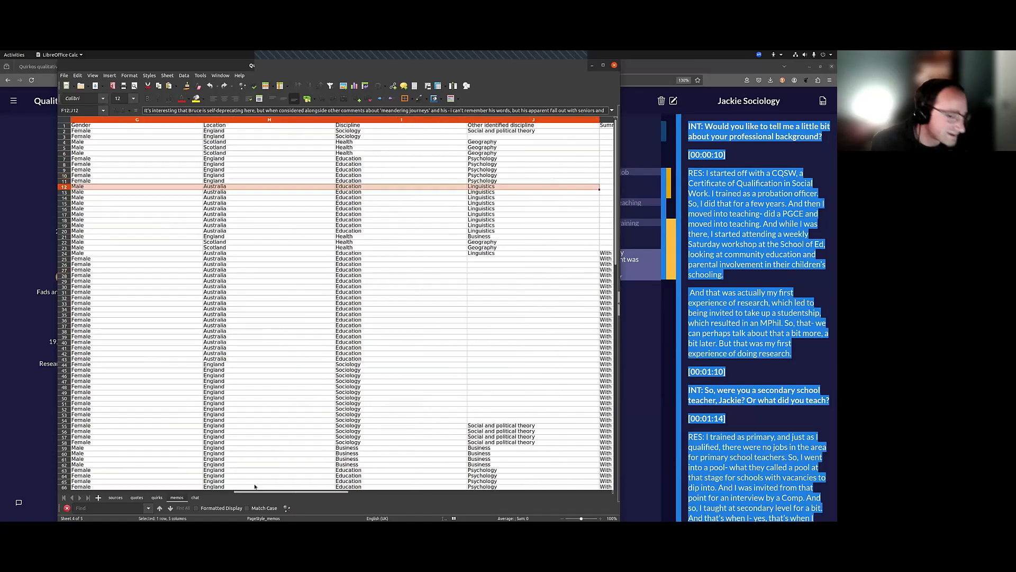
- Review the authors and messages in the chat sheet, and close the spreadsheet to return to Quirkos in Firefox
left_click(195, 497)
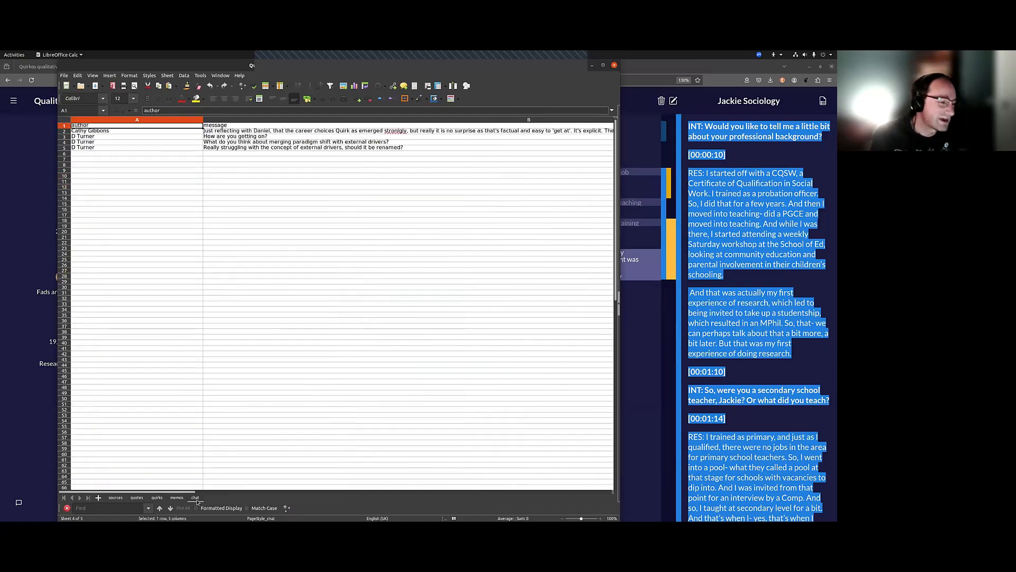
double_click(275, 133)
left_click(286, 215)
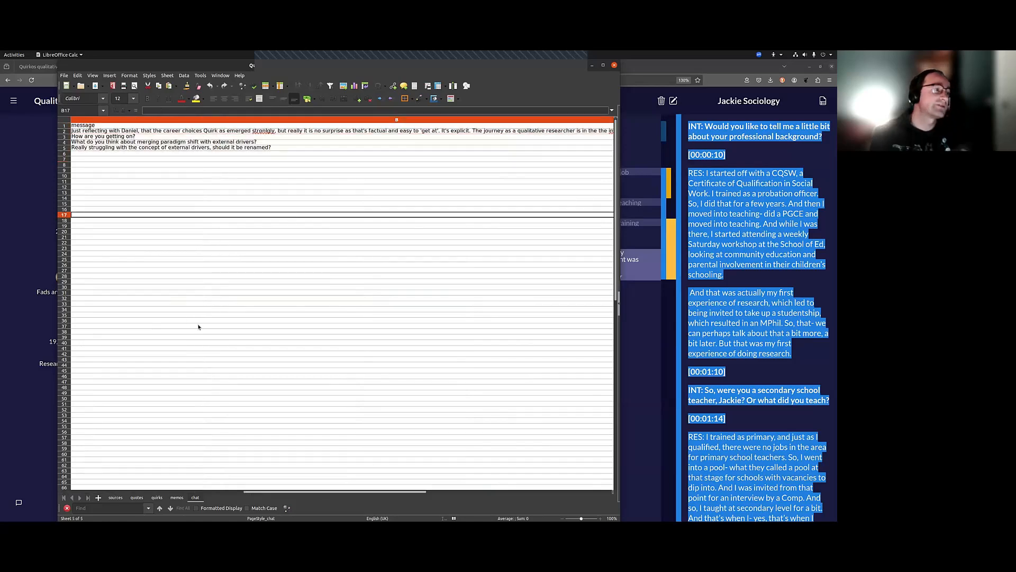
left_click(614, 66)
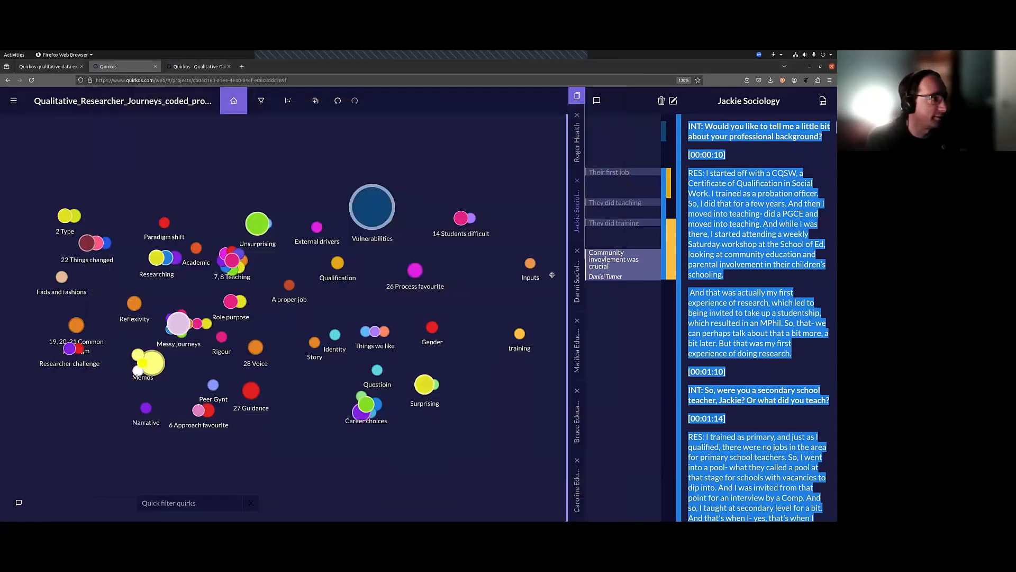
- Open the report preview for the project and examine the report's title and generation details
left_click(14, 101)
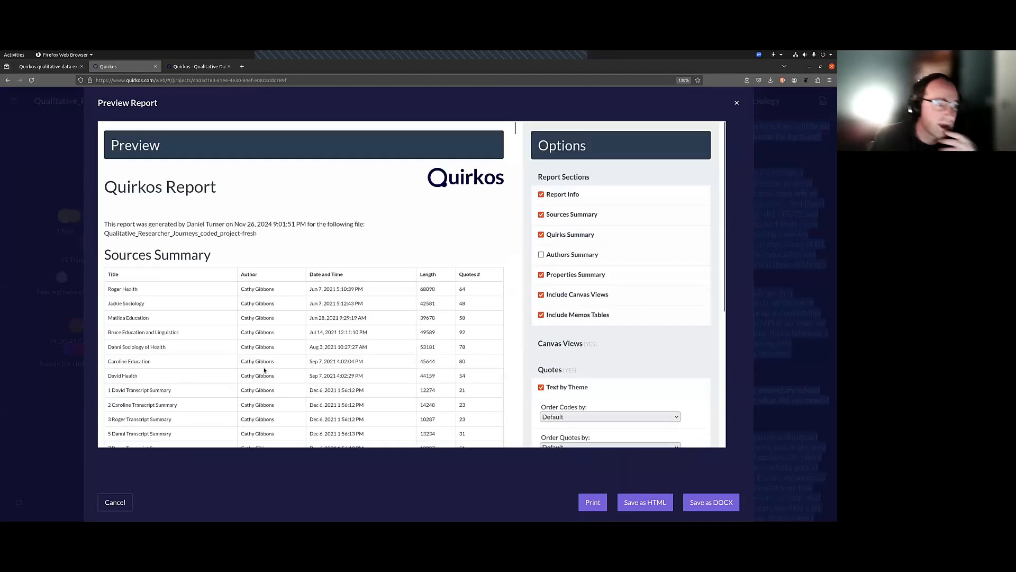
left_click_drag(341, 260, 329, 217)
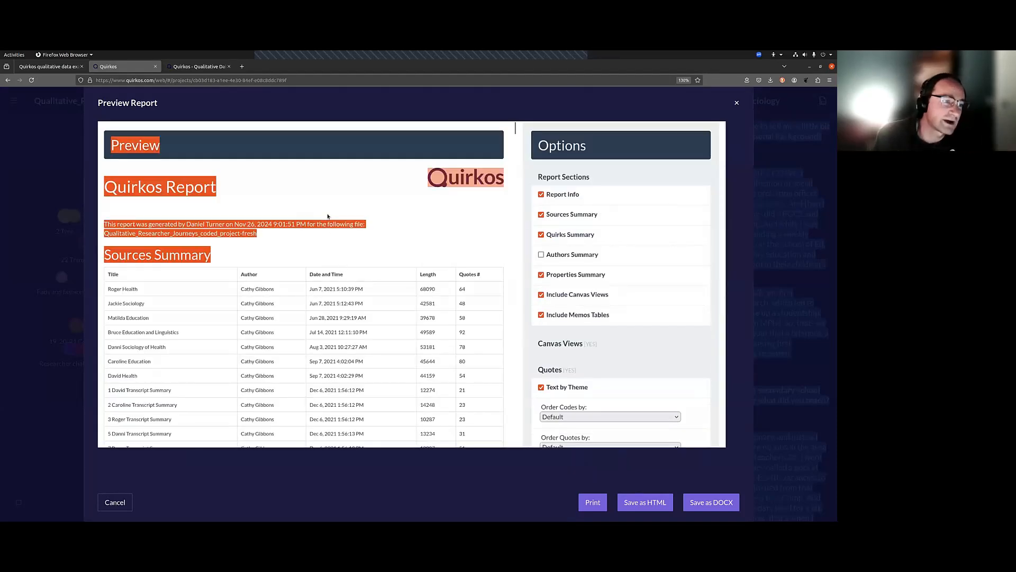
left_click(379, 248)
left_click_drag(422, 227, 413, 208)
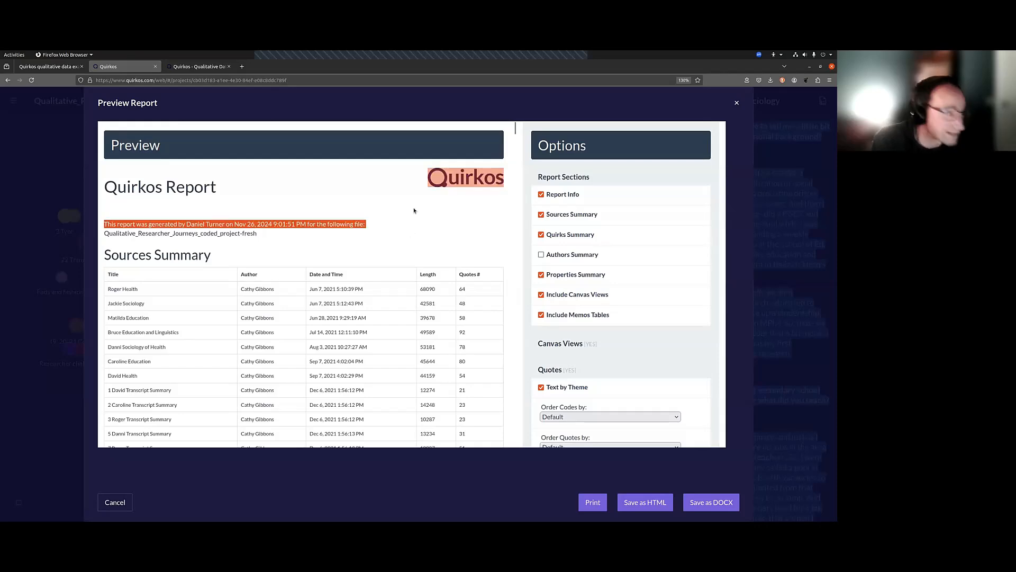
left_click(419, 229)
- Examine the report's sources summary table, including authors, dates, lengths and quote counts
scroll(424, 249, "down", 15)
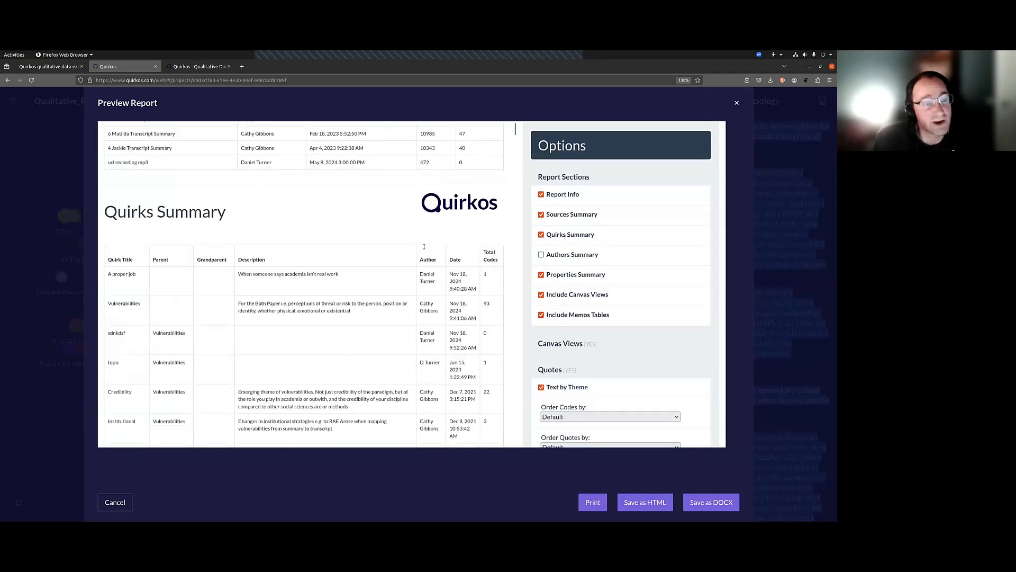
scroll(425, 249, "up", 15)
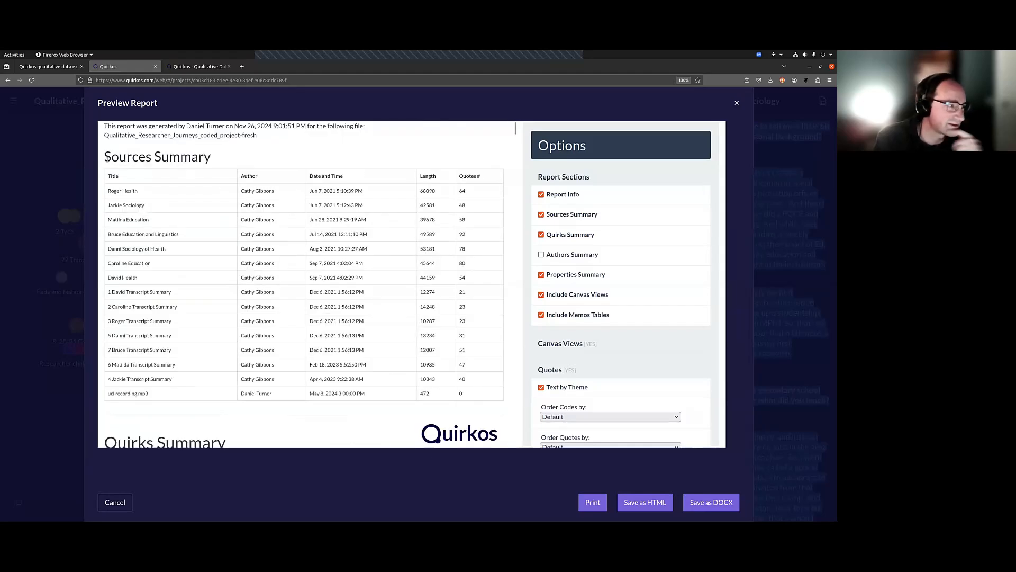
left_click_drag(104, 125, 261, 160)
left_click(261, 161)
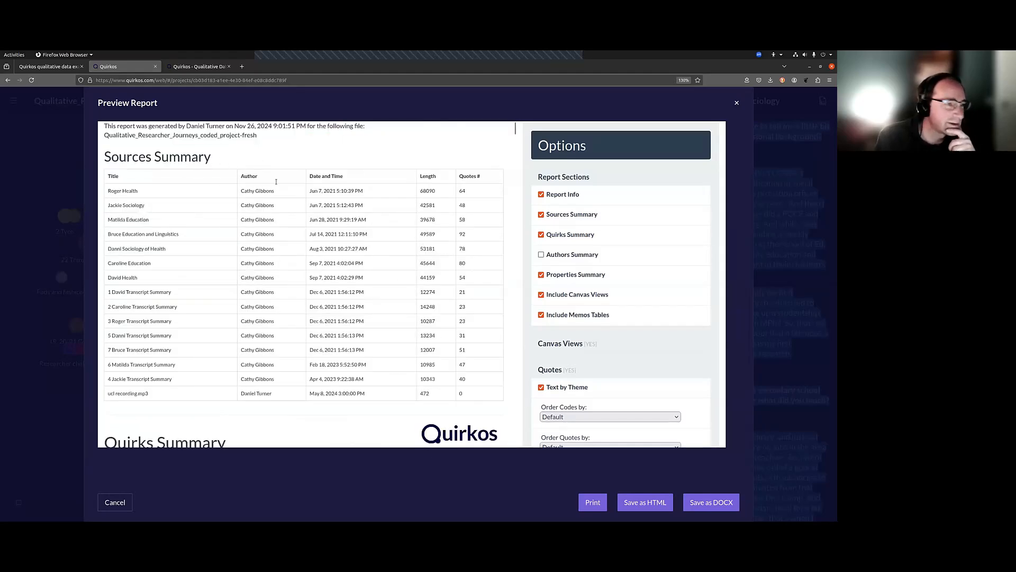
mouse_move(307, 190)
left_mouse_down()
mouse_move(465, 197)
mouse_move(460, 227)
mouse_move(470, 178)
left_mouse_up()
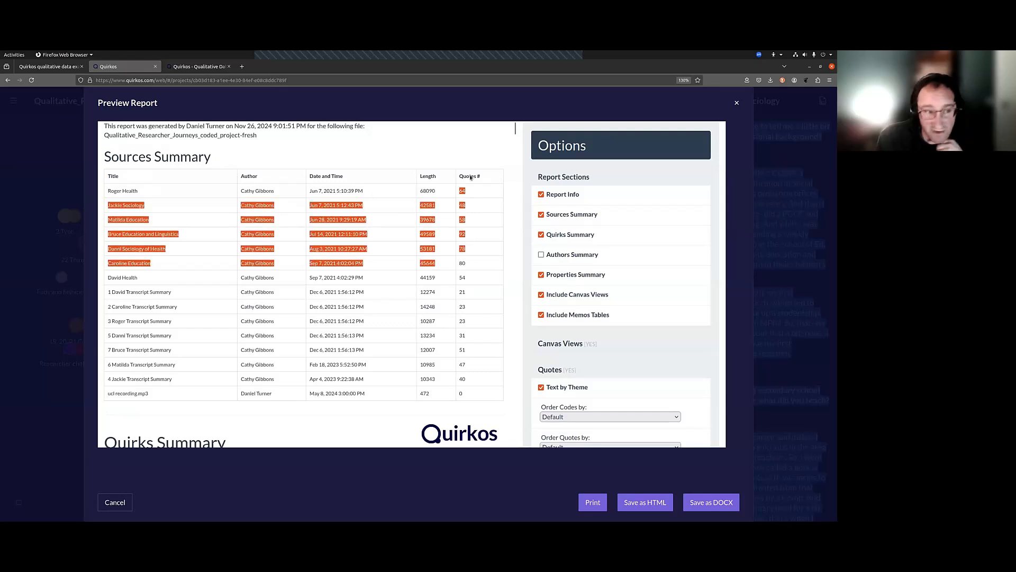
left_click(409, 168)
- Examine the report's quirks summary table, including parent quirks, descriptions, authors, dates and total codes
scroll(428, 210, "down", 5)
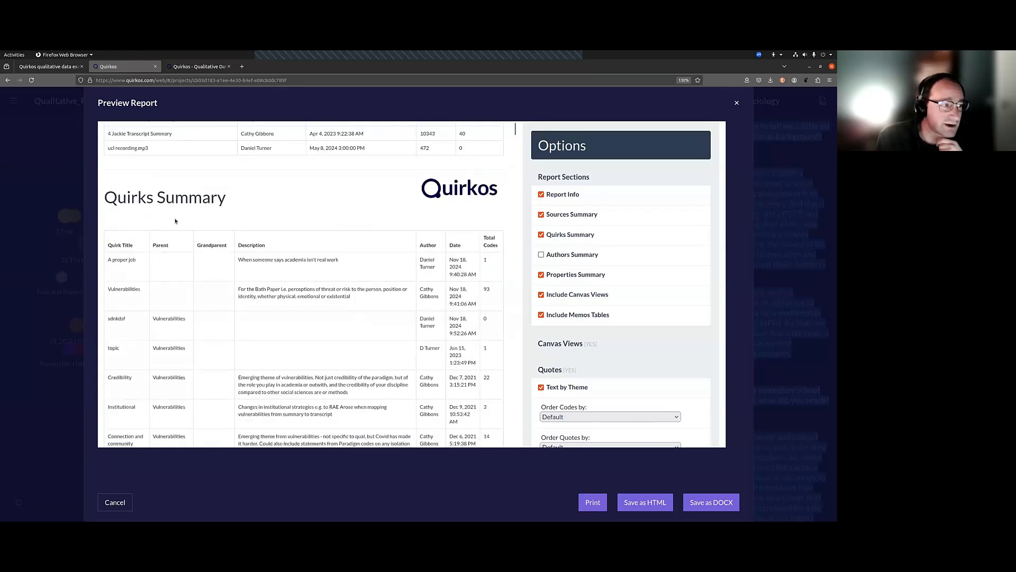
scroll(524, 313, "down", 3)
scroll(497, 233, "down", 2)
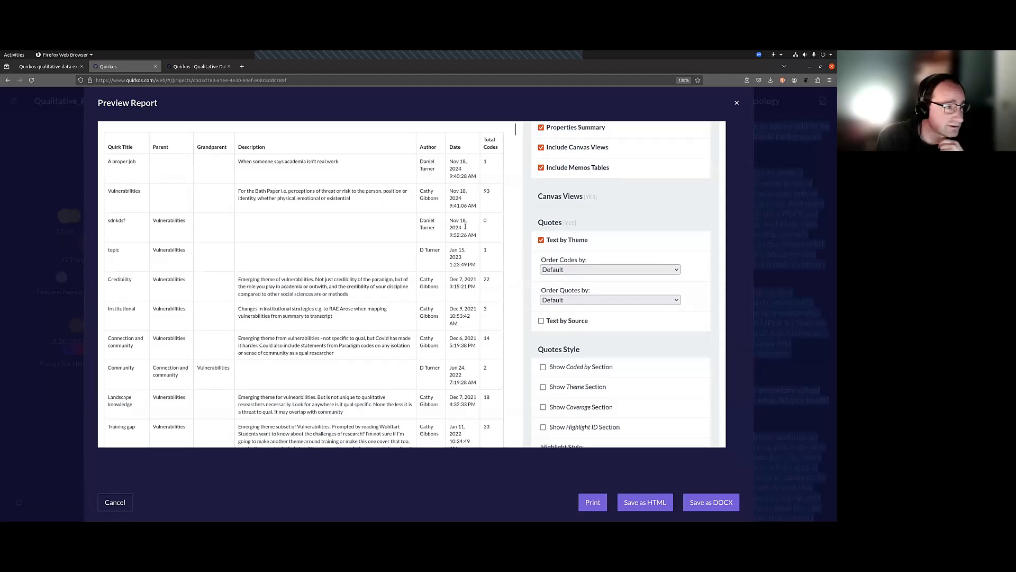
scroll(371, 238, "down", 4)
left_click_drag(321, 254, 263, 229)
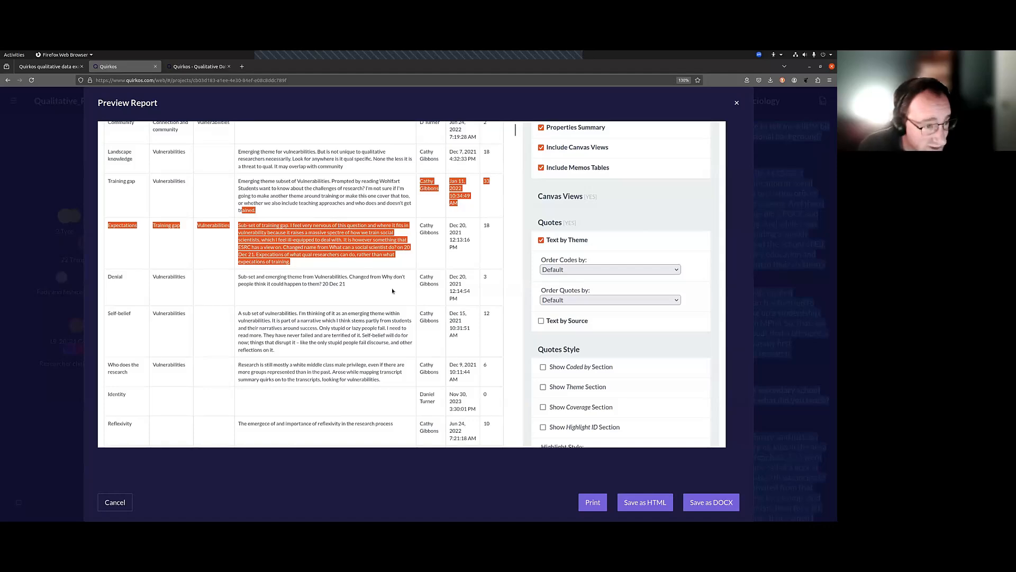
scroll(450, 259, "down", 10)
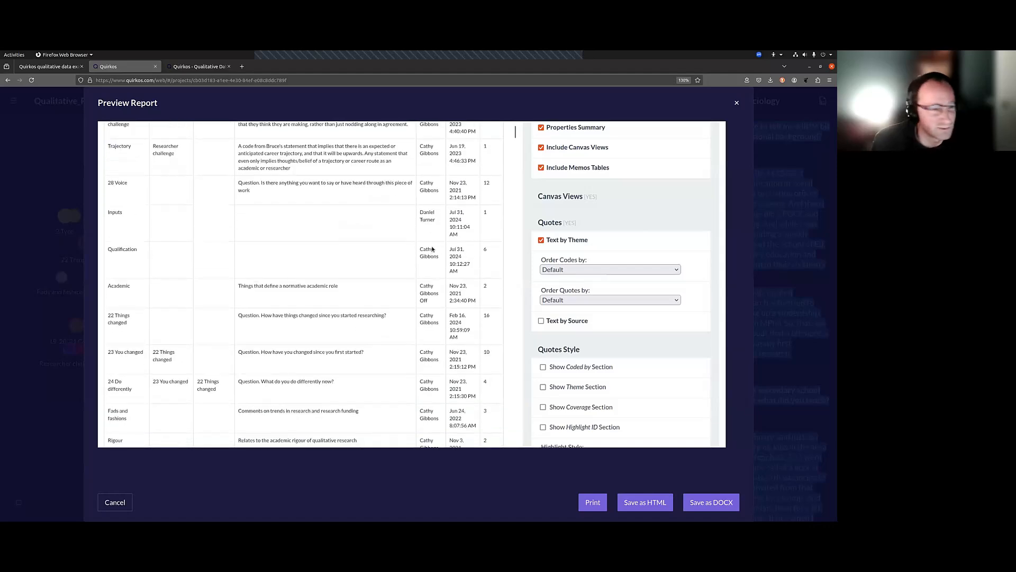
- Examine the properties summary charts in the report, from gender and location to discipline and career stage
scroll(432, 245, "down", 12)
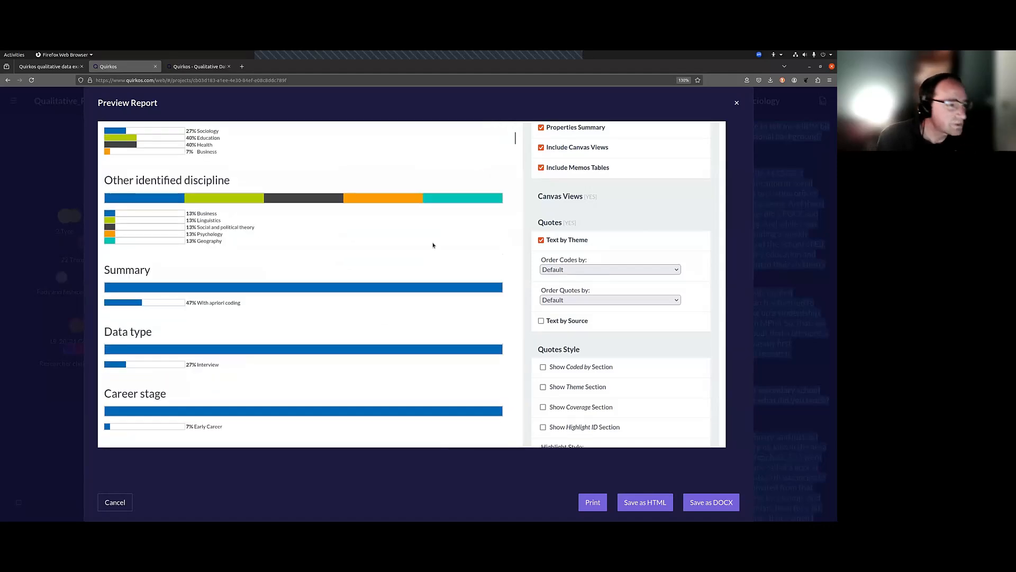
scroll(433, 245, "up", 5)
scroll(433, 245, "down", 2)
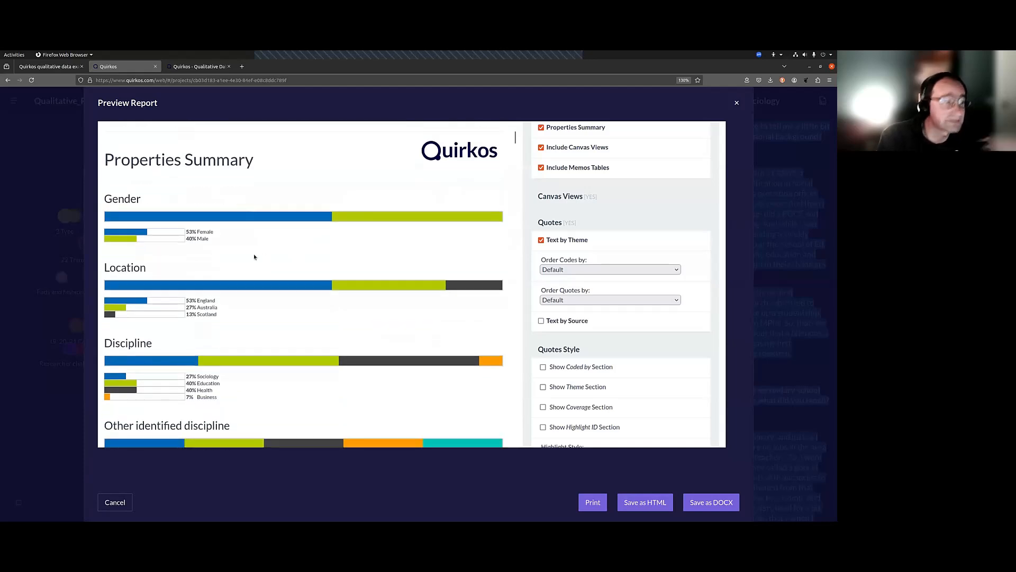
left_click_drag(214, 242, 184, 232)
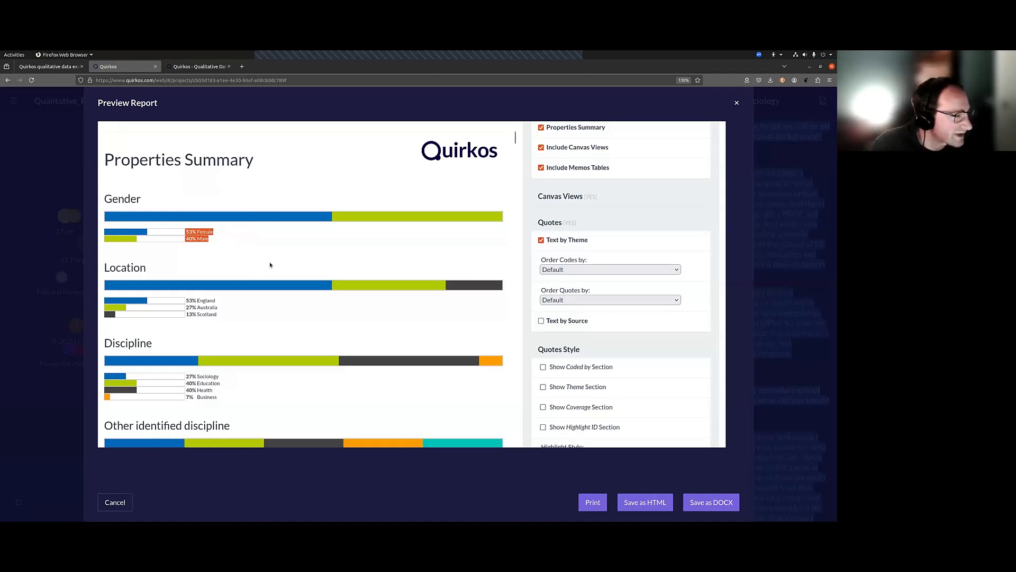
scroll(270, 267, "down", 3)
scroll(272, 267, "up", 3)
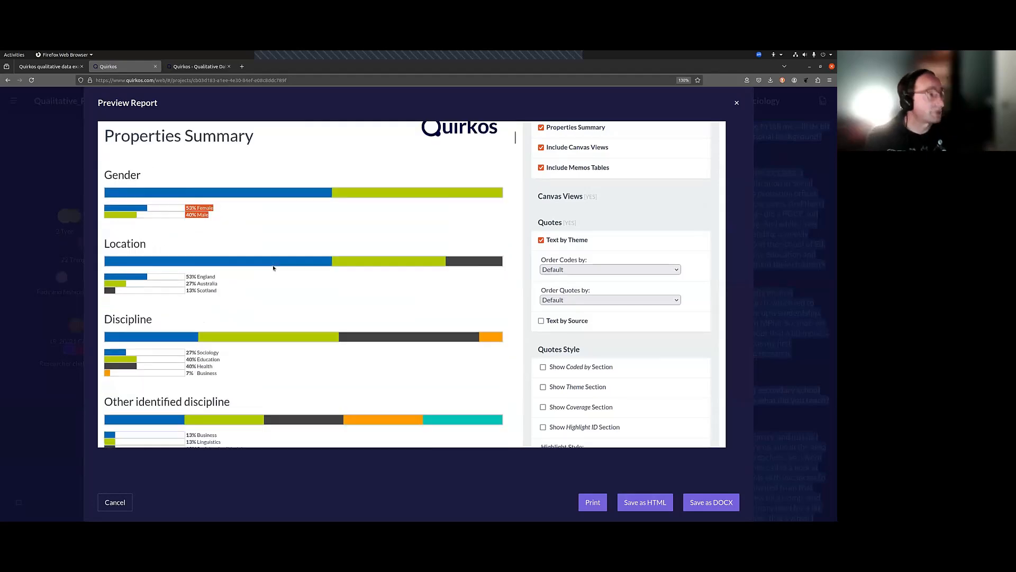
scroll(273, 267, "up", 2)
- View the primary quirks canvas in the report's main canvas views section
scroll(273, 266, "down", 10)
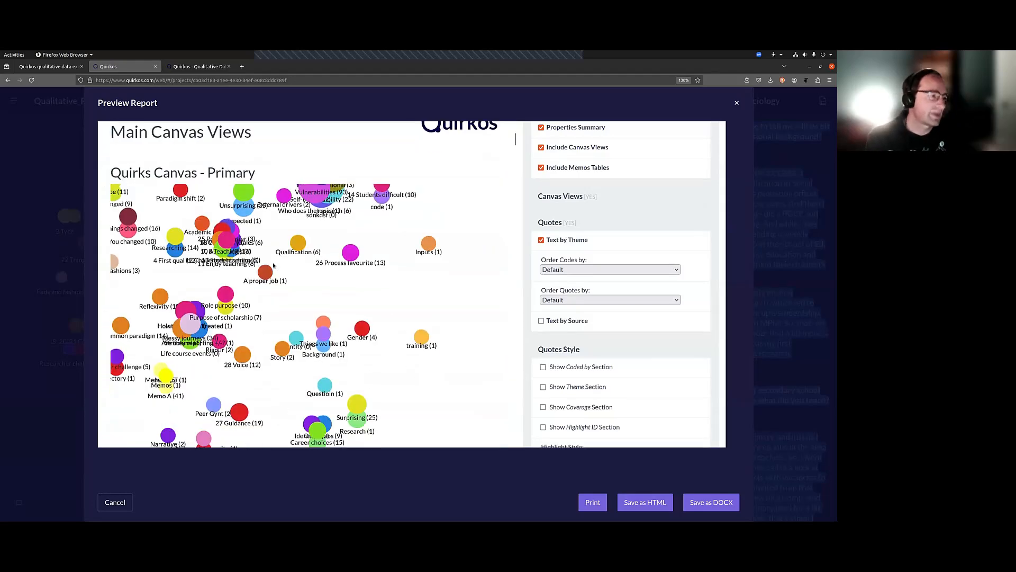
scroll(273, 265, "down", 1)
scroll(273, 265, "down", 2)
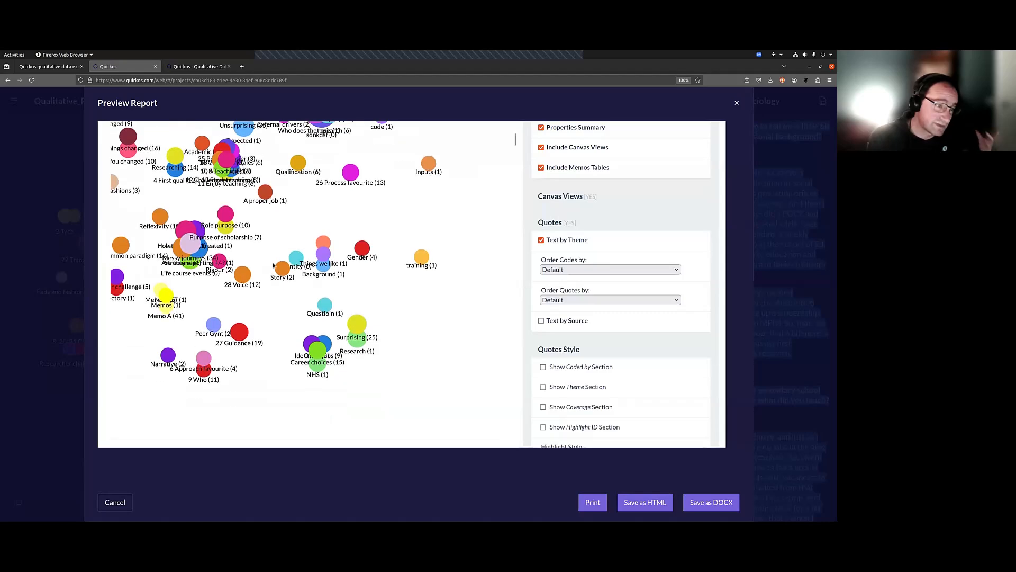
- Read through the coded quotes and their sources in the report's text sorted by theme
scroll(273, 265, "down", 10)
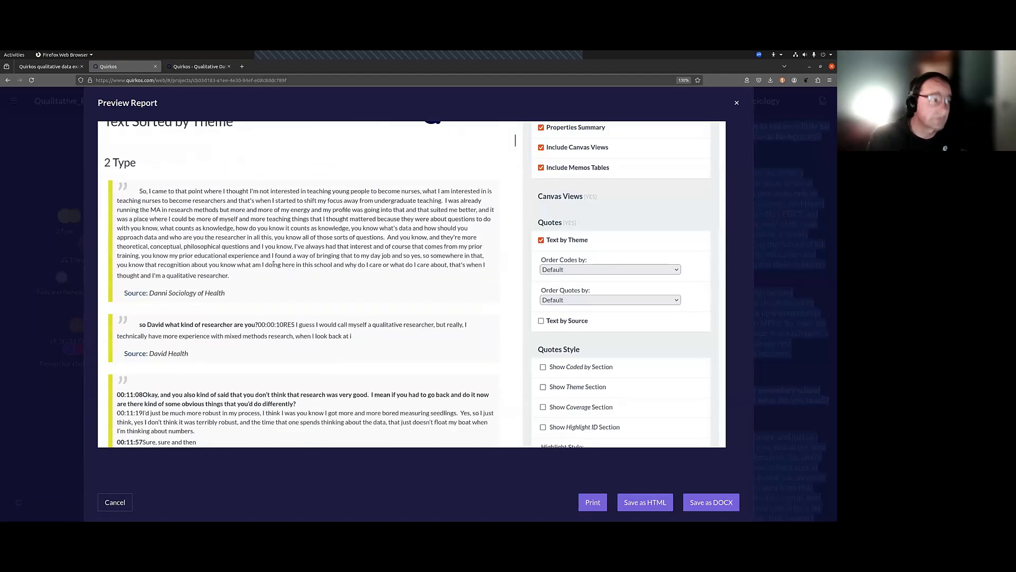
scroll(274, 263, "down", 9)
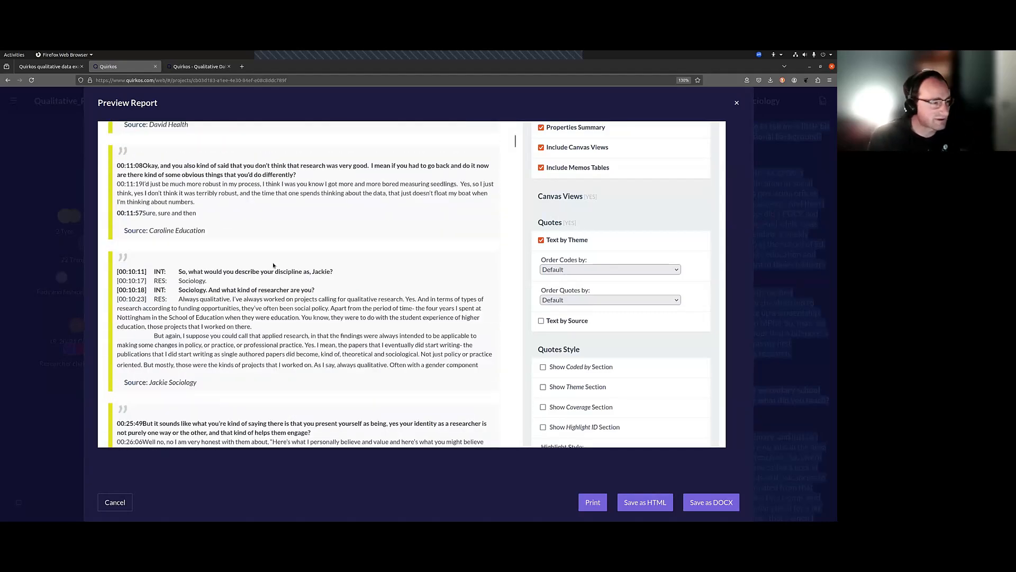
scroll(273, 264, "down", 15)
- Review the report's section, quote ordering and quote style options, and close the preview without saving
scroll(695, 330, "down", 3)
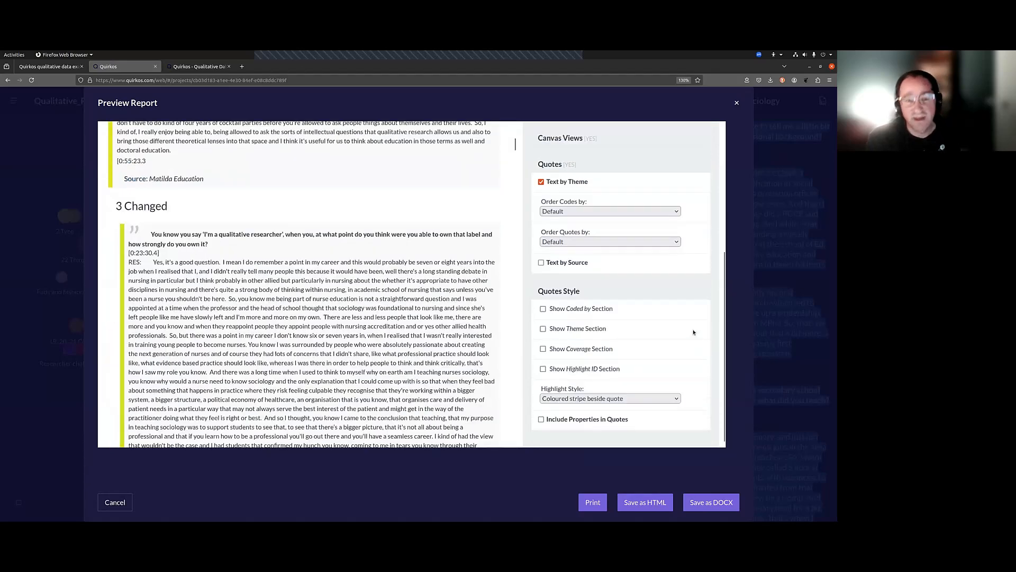
scroll(694, 329, "up", 3)
scroll(694, 328, "down", 3)
scroll(694, 328, "up", 3)
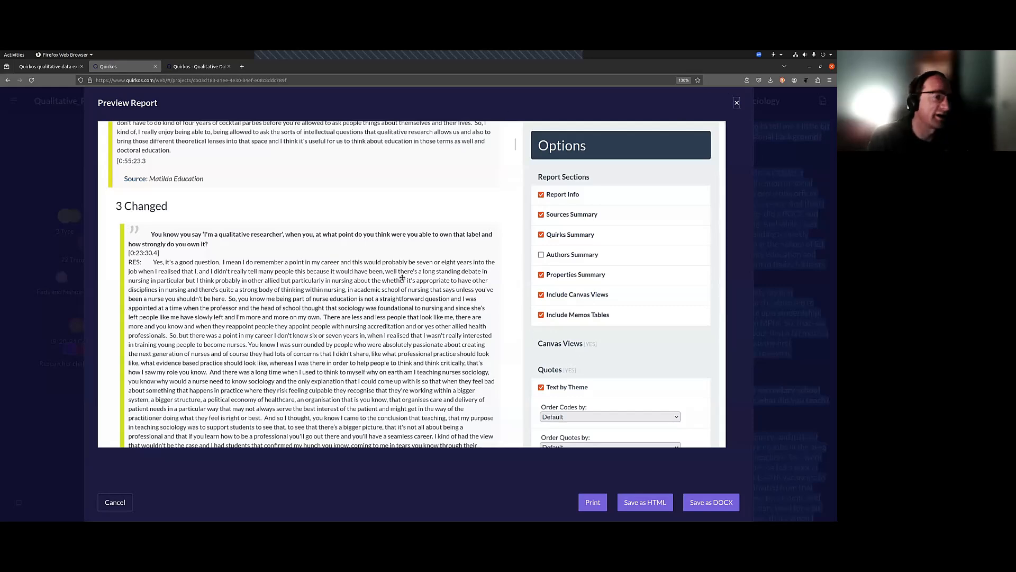
key("Escape")
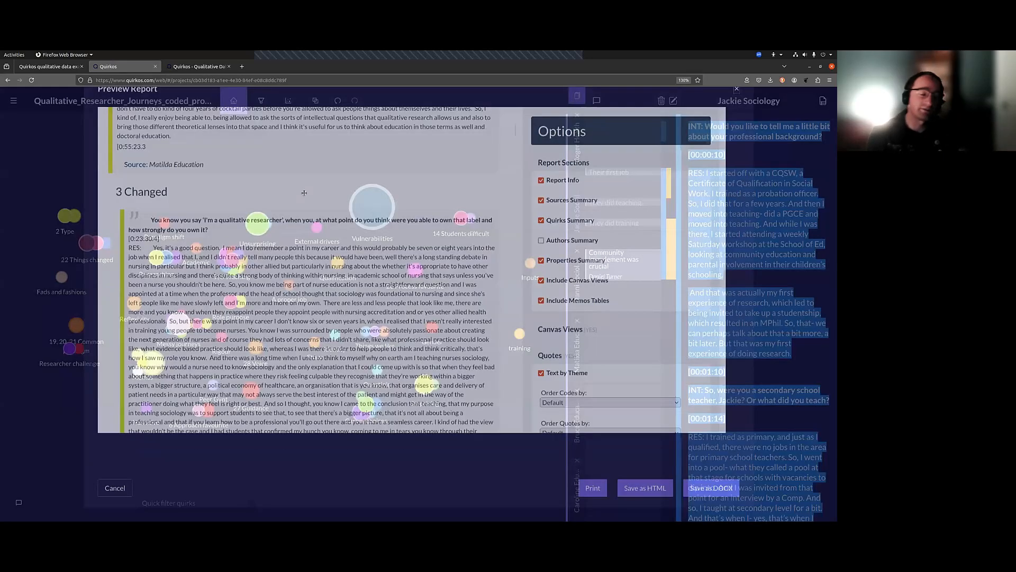